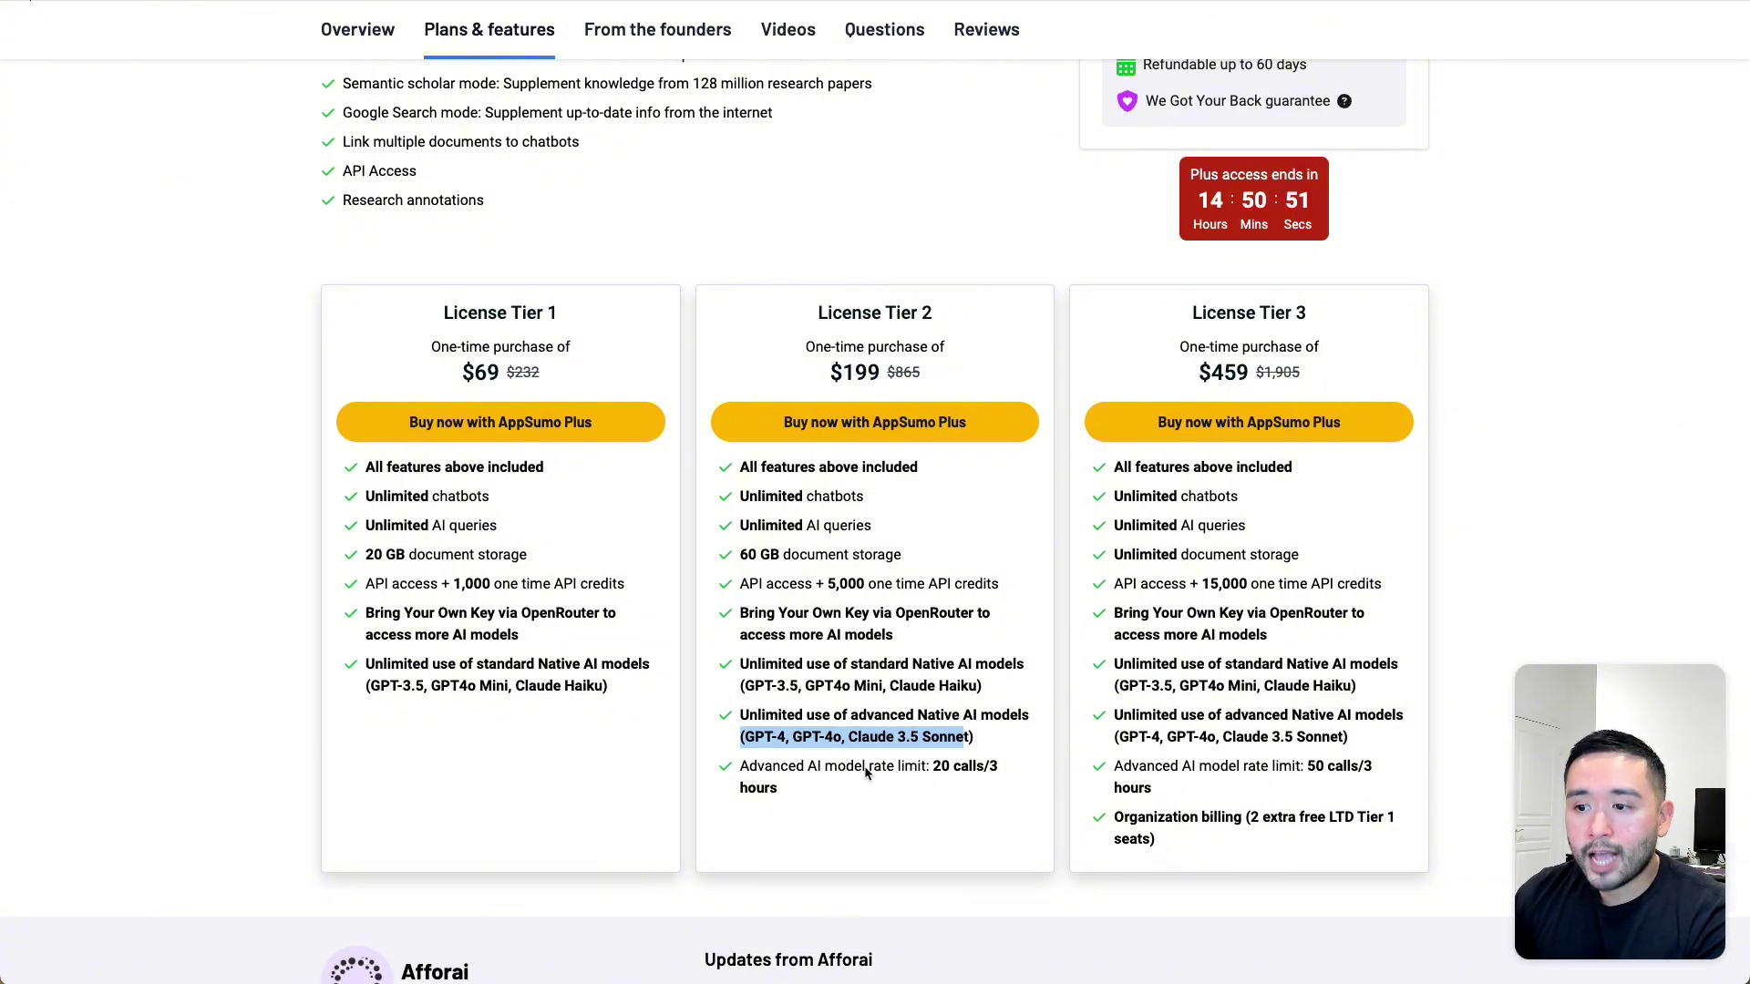
Compare the License Tier 2 and Tier 3 features, highlighting the advanced AI models and the rate limit.
left_click_drag(933, 768, 989, 786)
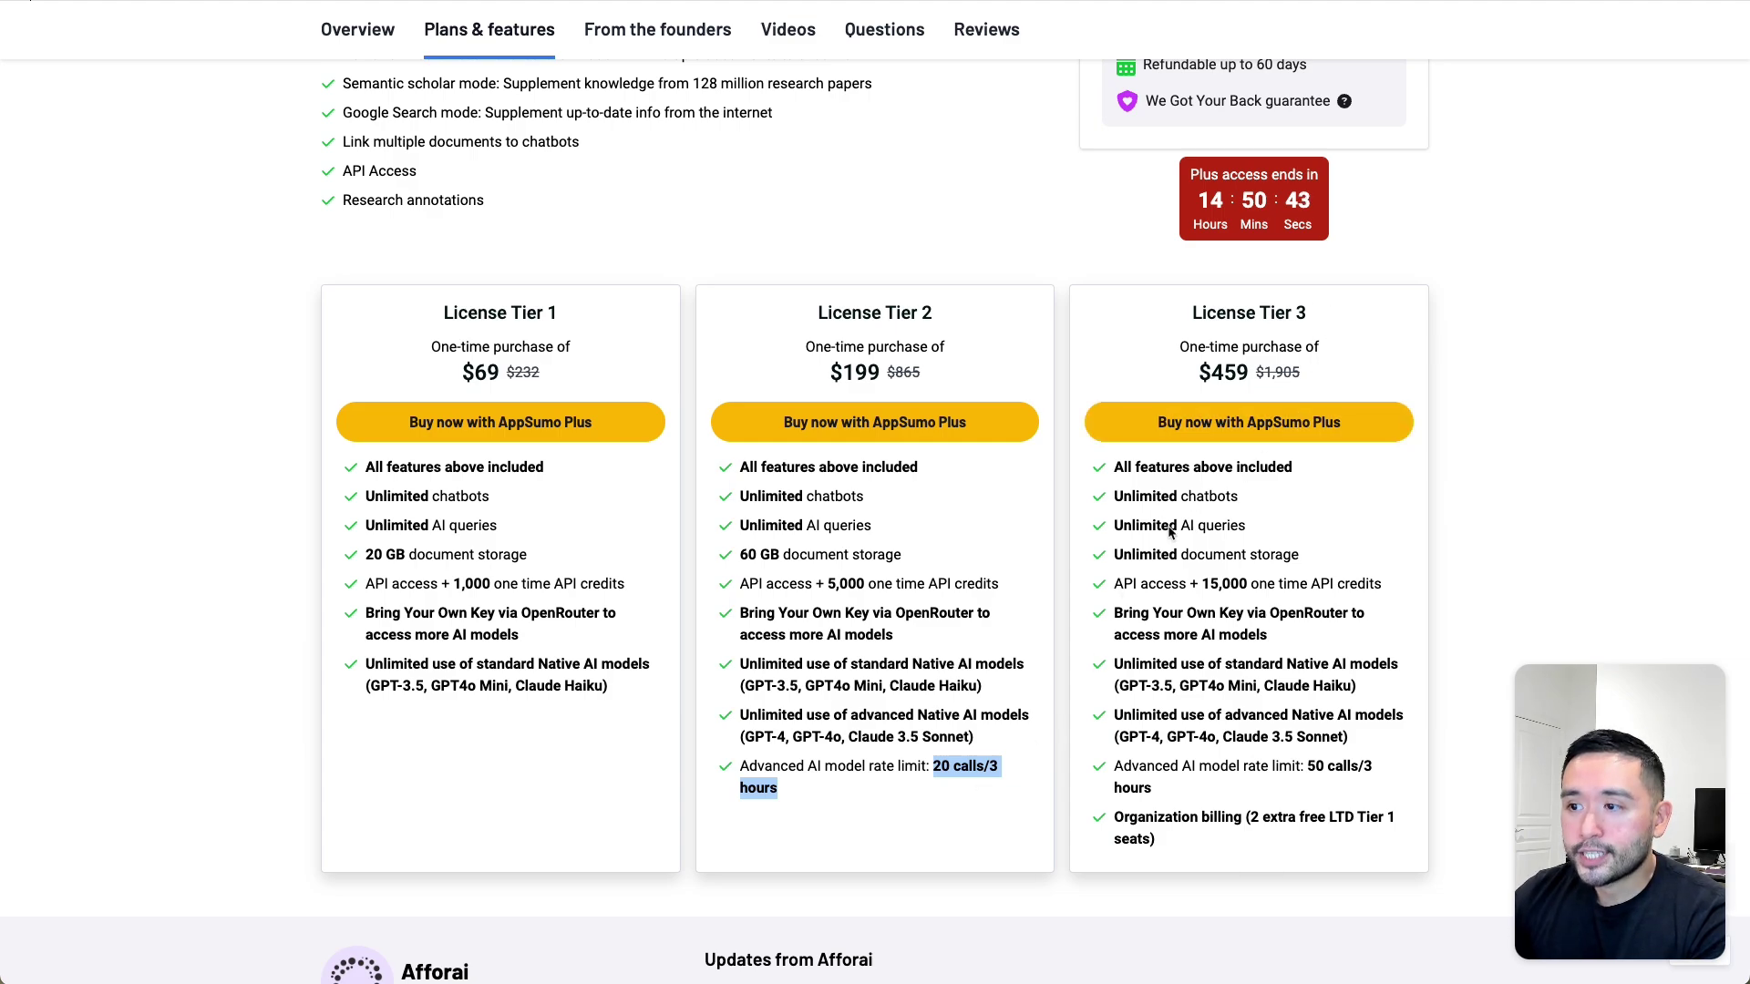
left_click_drag(1123, 497, 1326, 841)
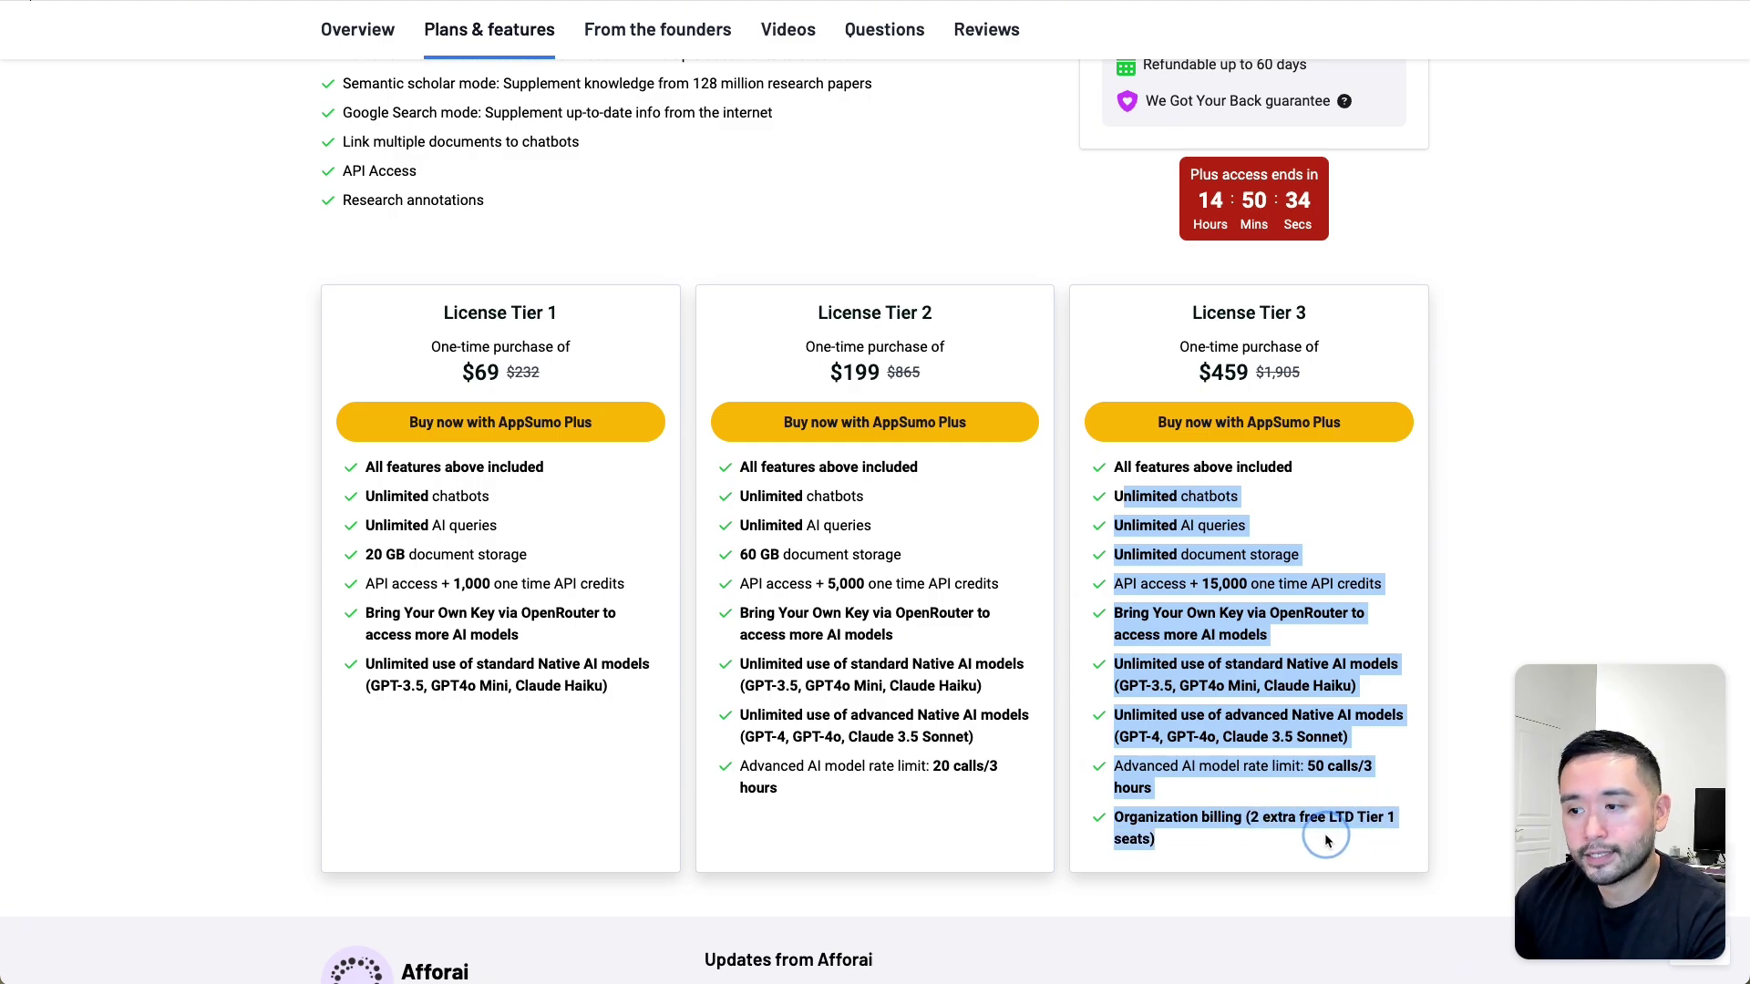
left_click(1326, 840)
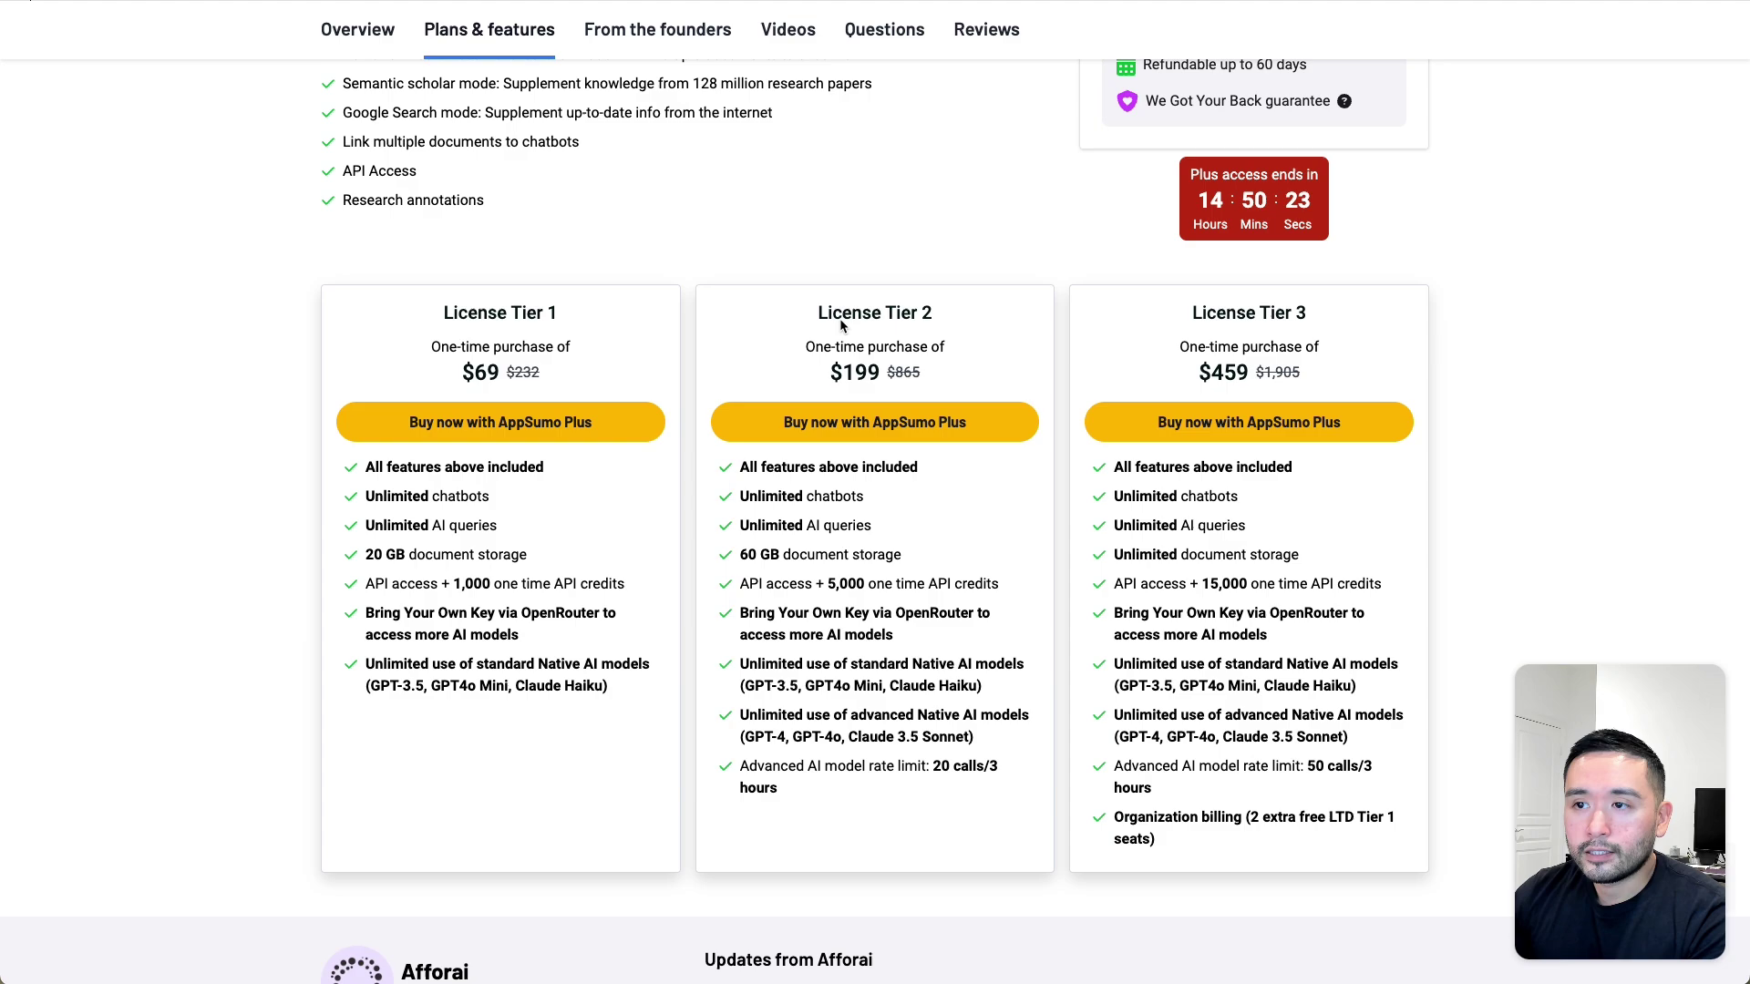
left_click_drag(819, 314, 939, 316)
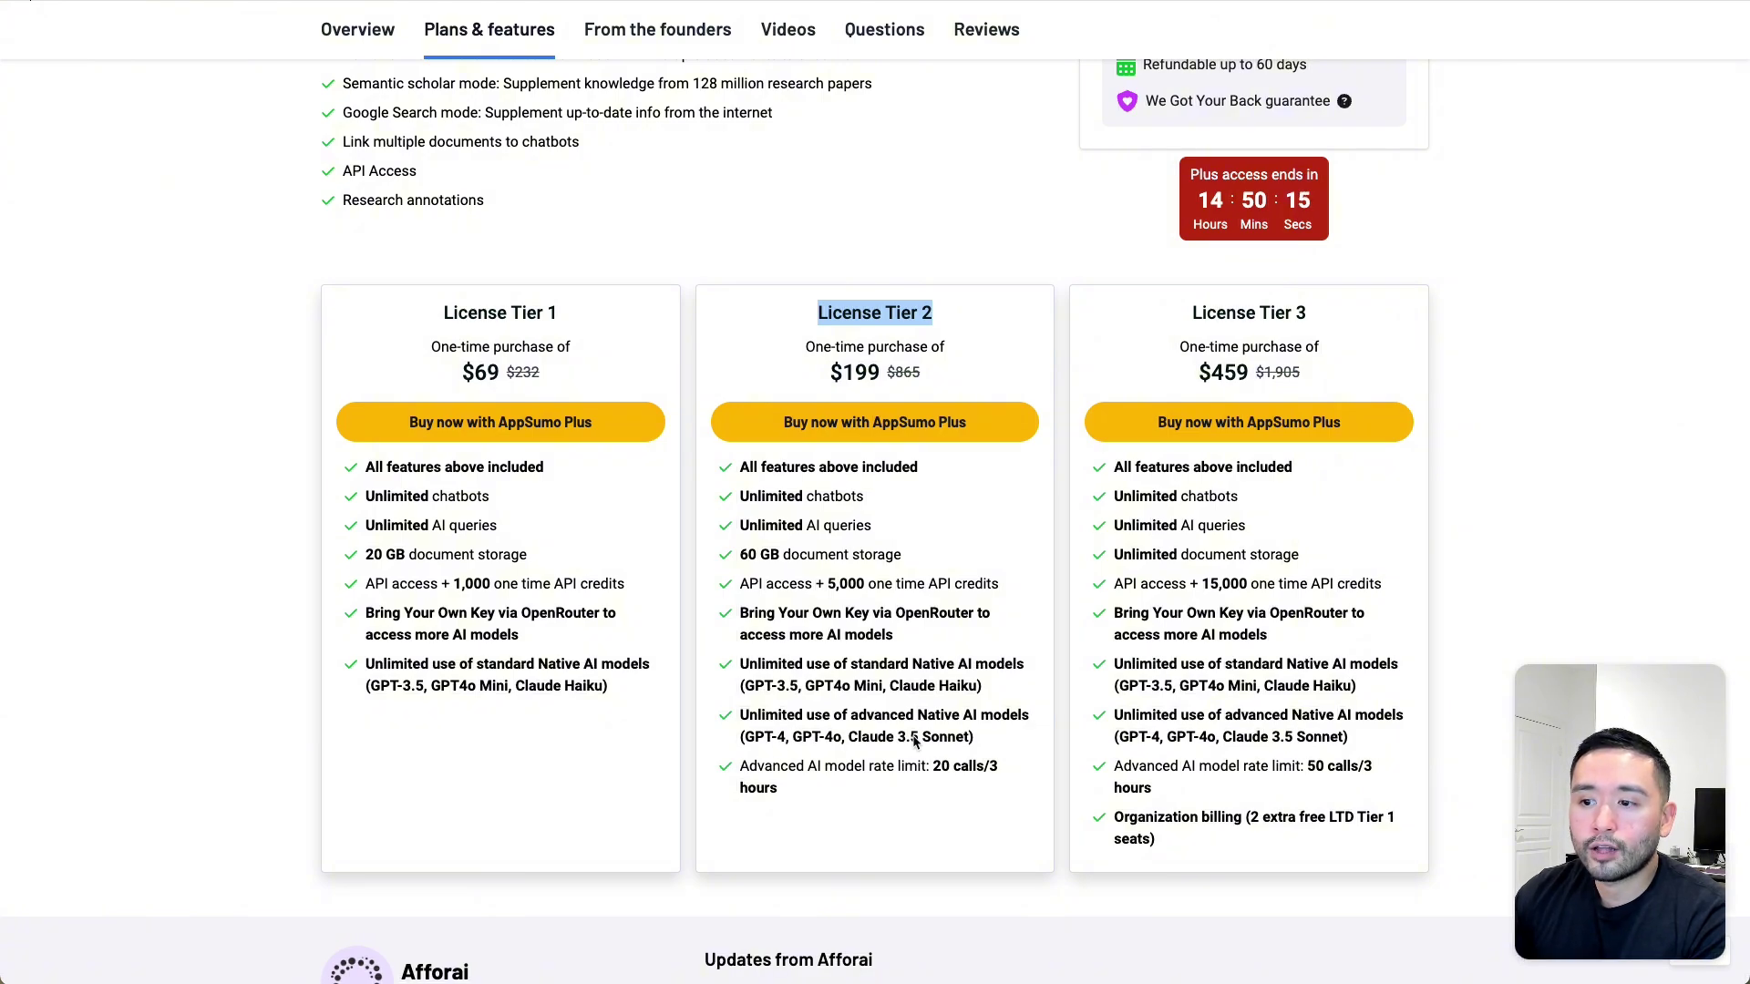
left_click_drag(971, 738, 738, 733)
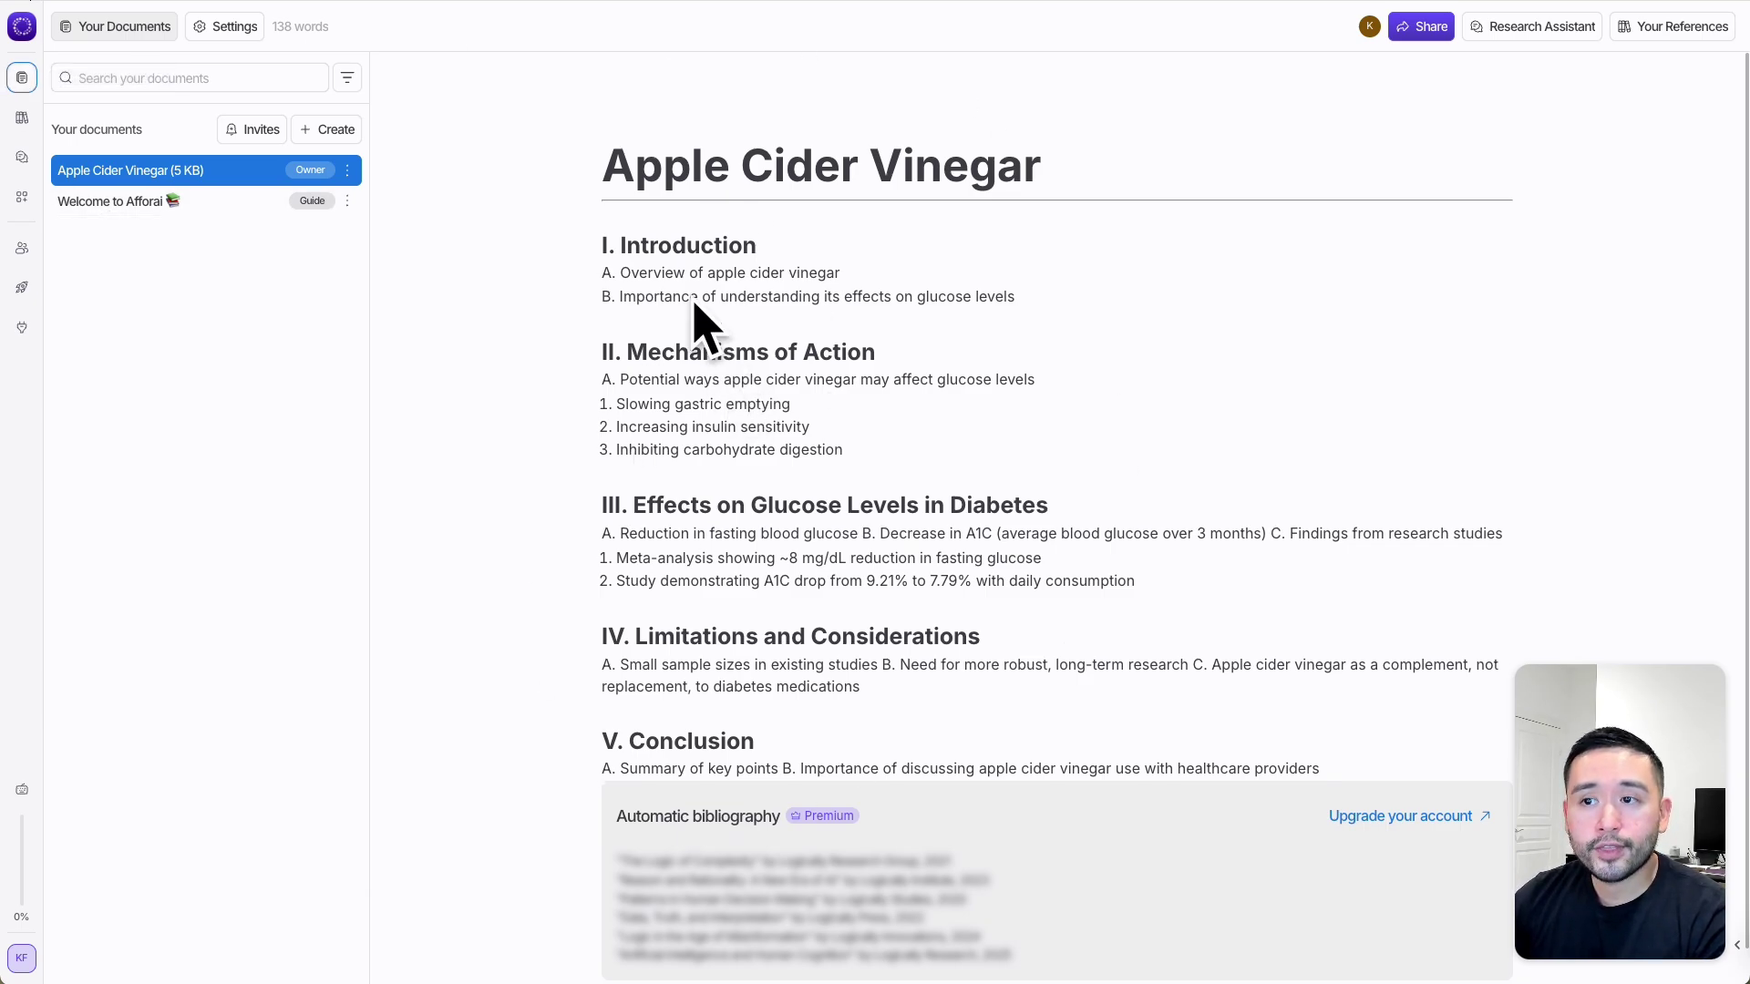
Switch to Afforai and look through the reference library, the research assistant chats and the documents area.
left_click(22, 117)
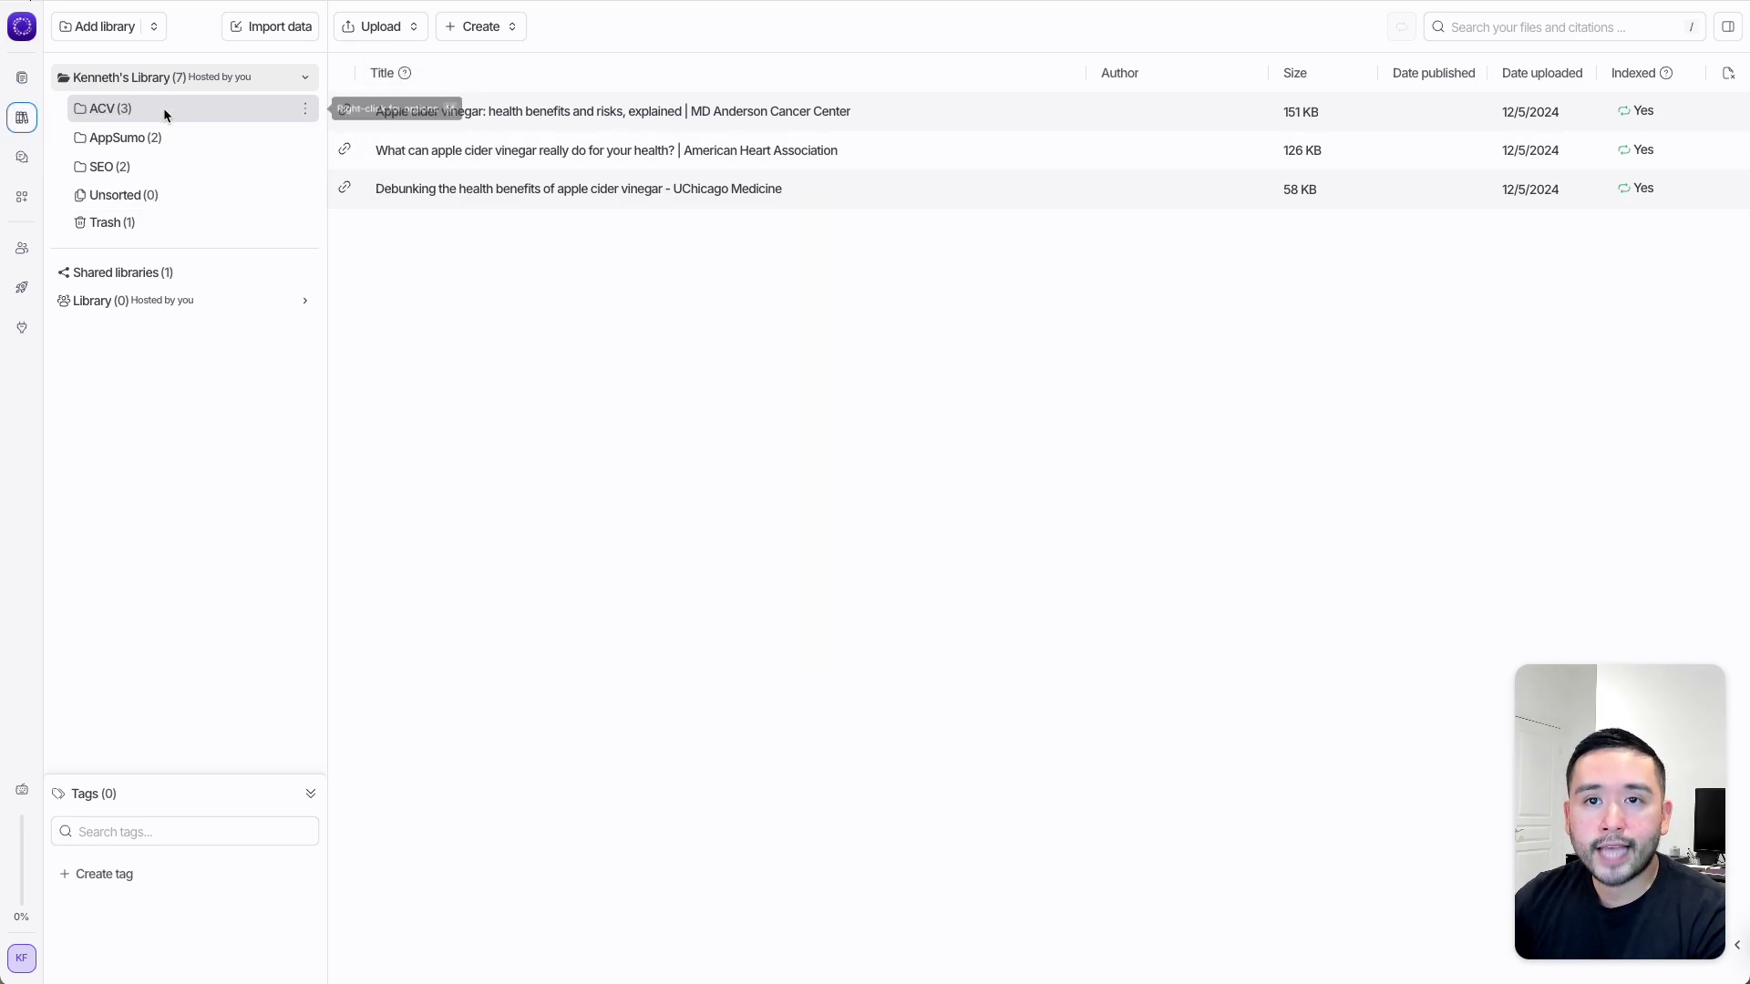
left_click(22, 157)
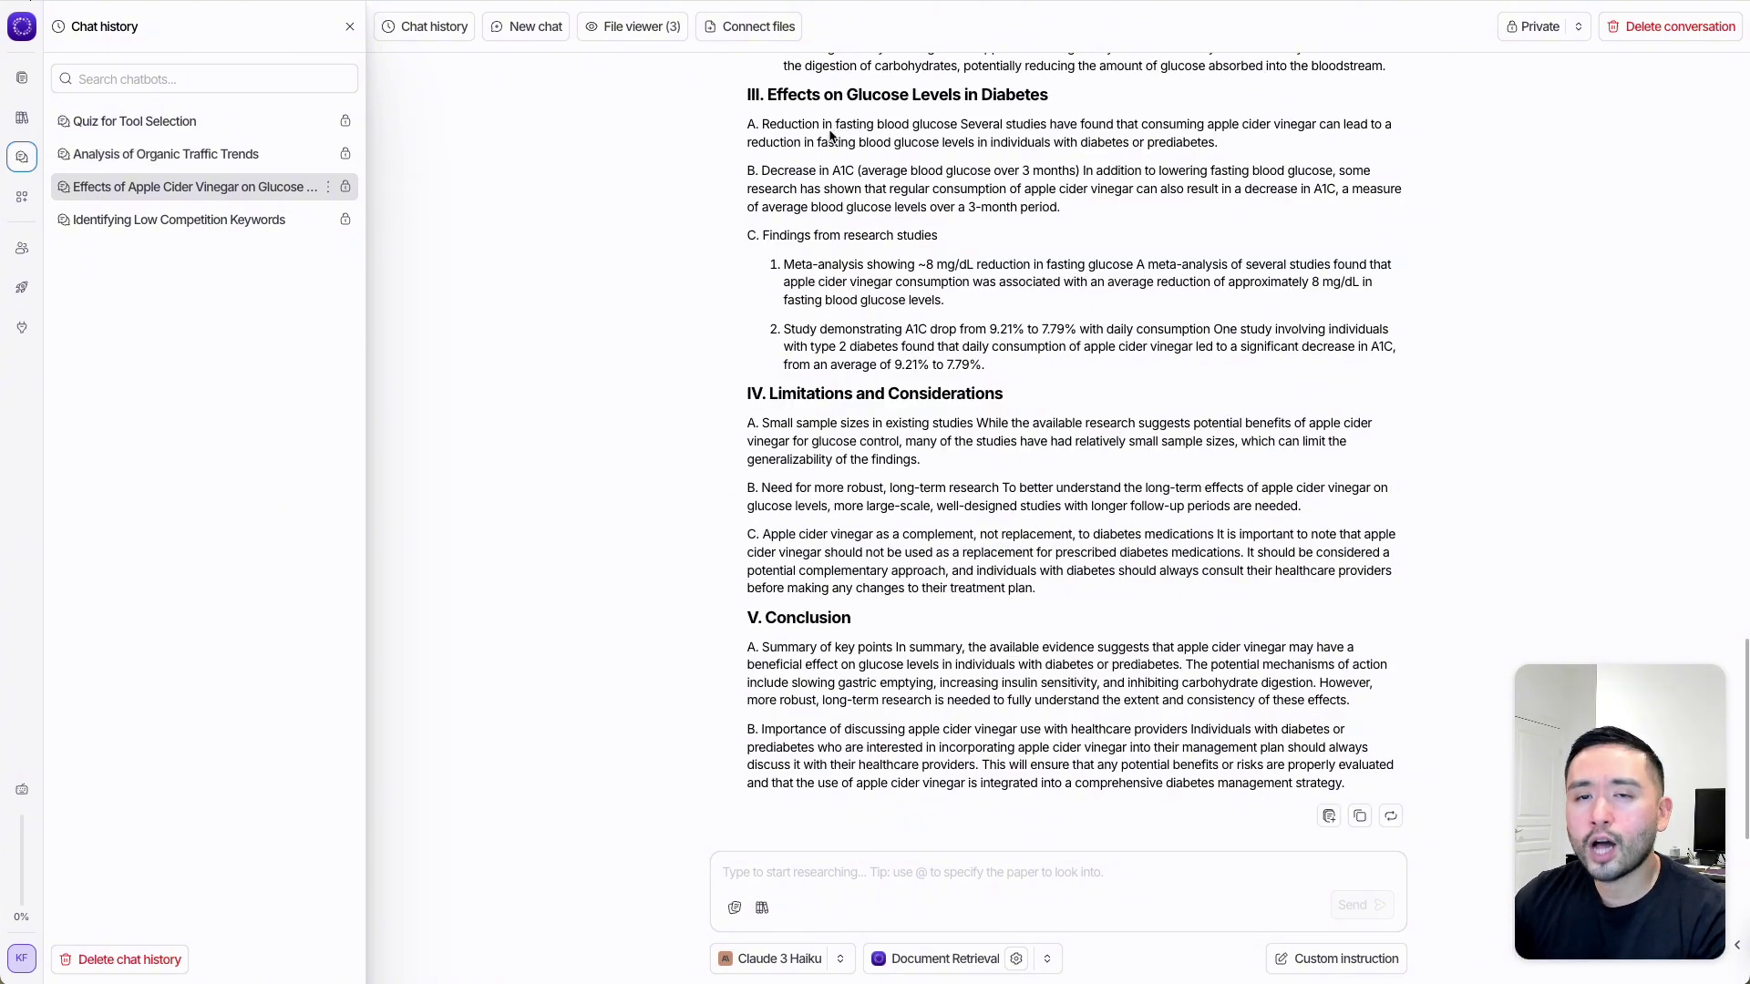
left_click(21, 77)
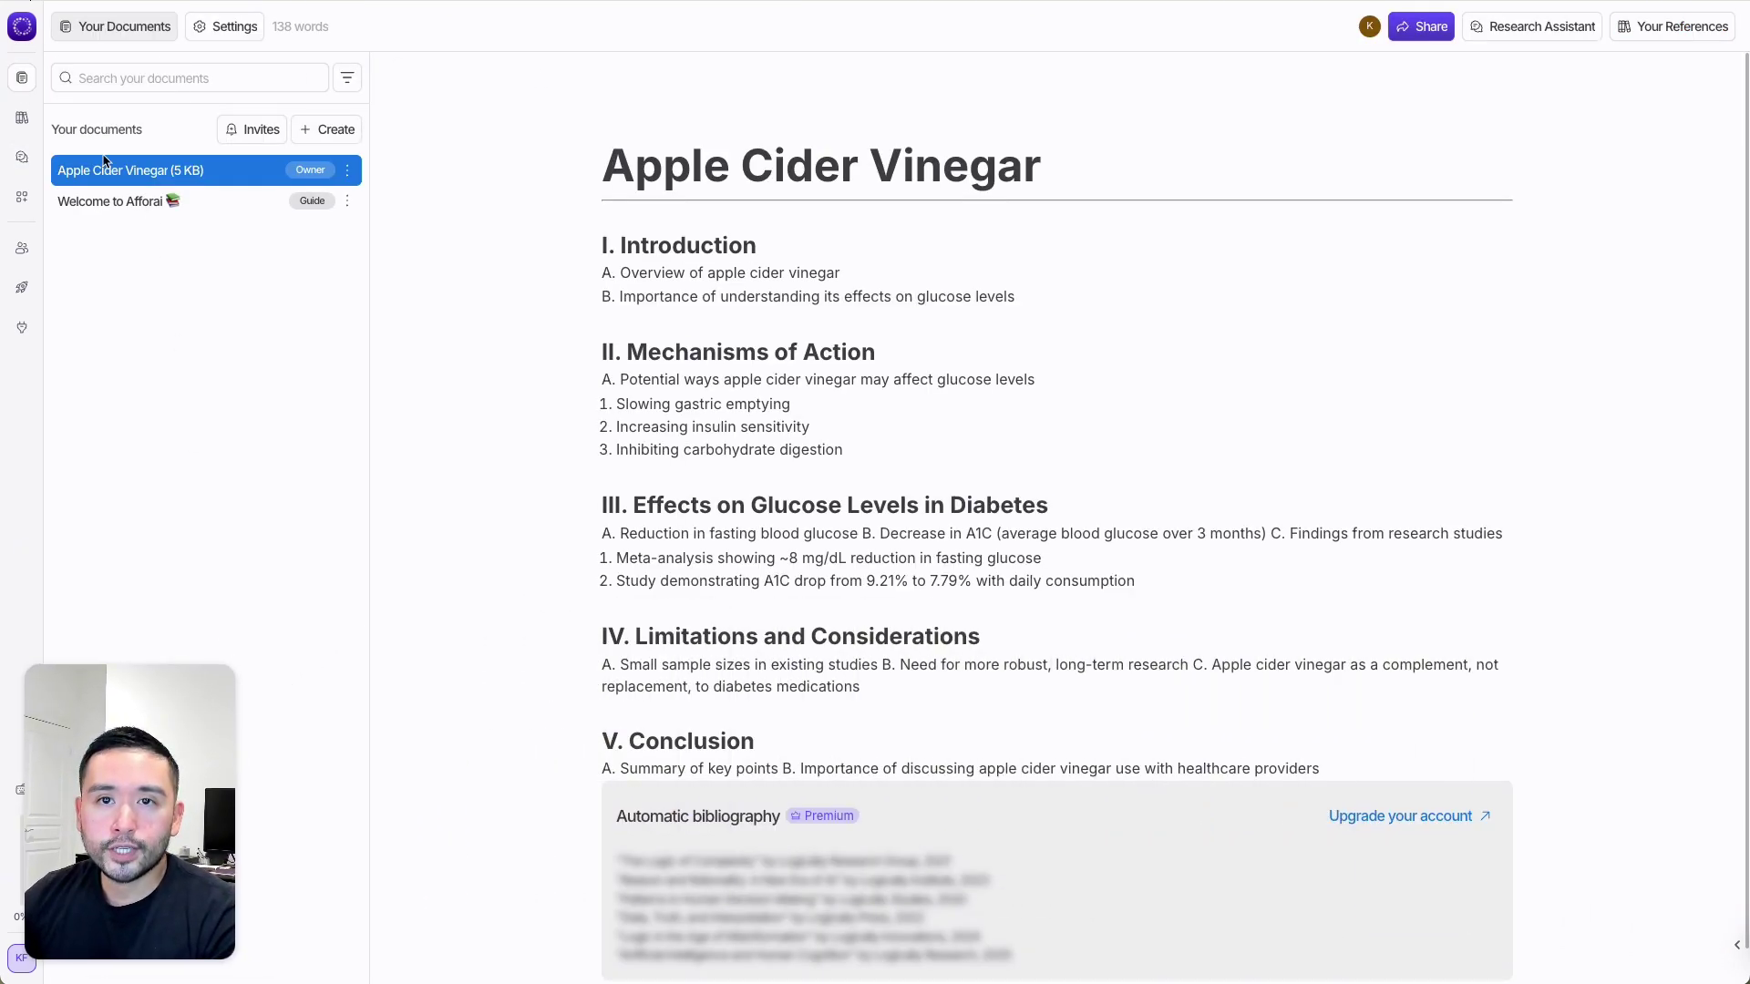
Go to the ACV folder in the reference library and view the available upload options.
left_click(20, 118)
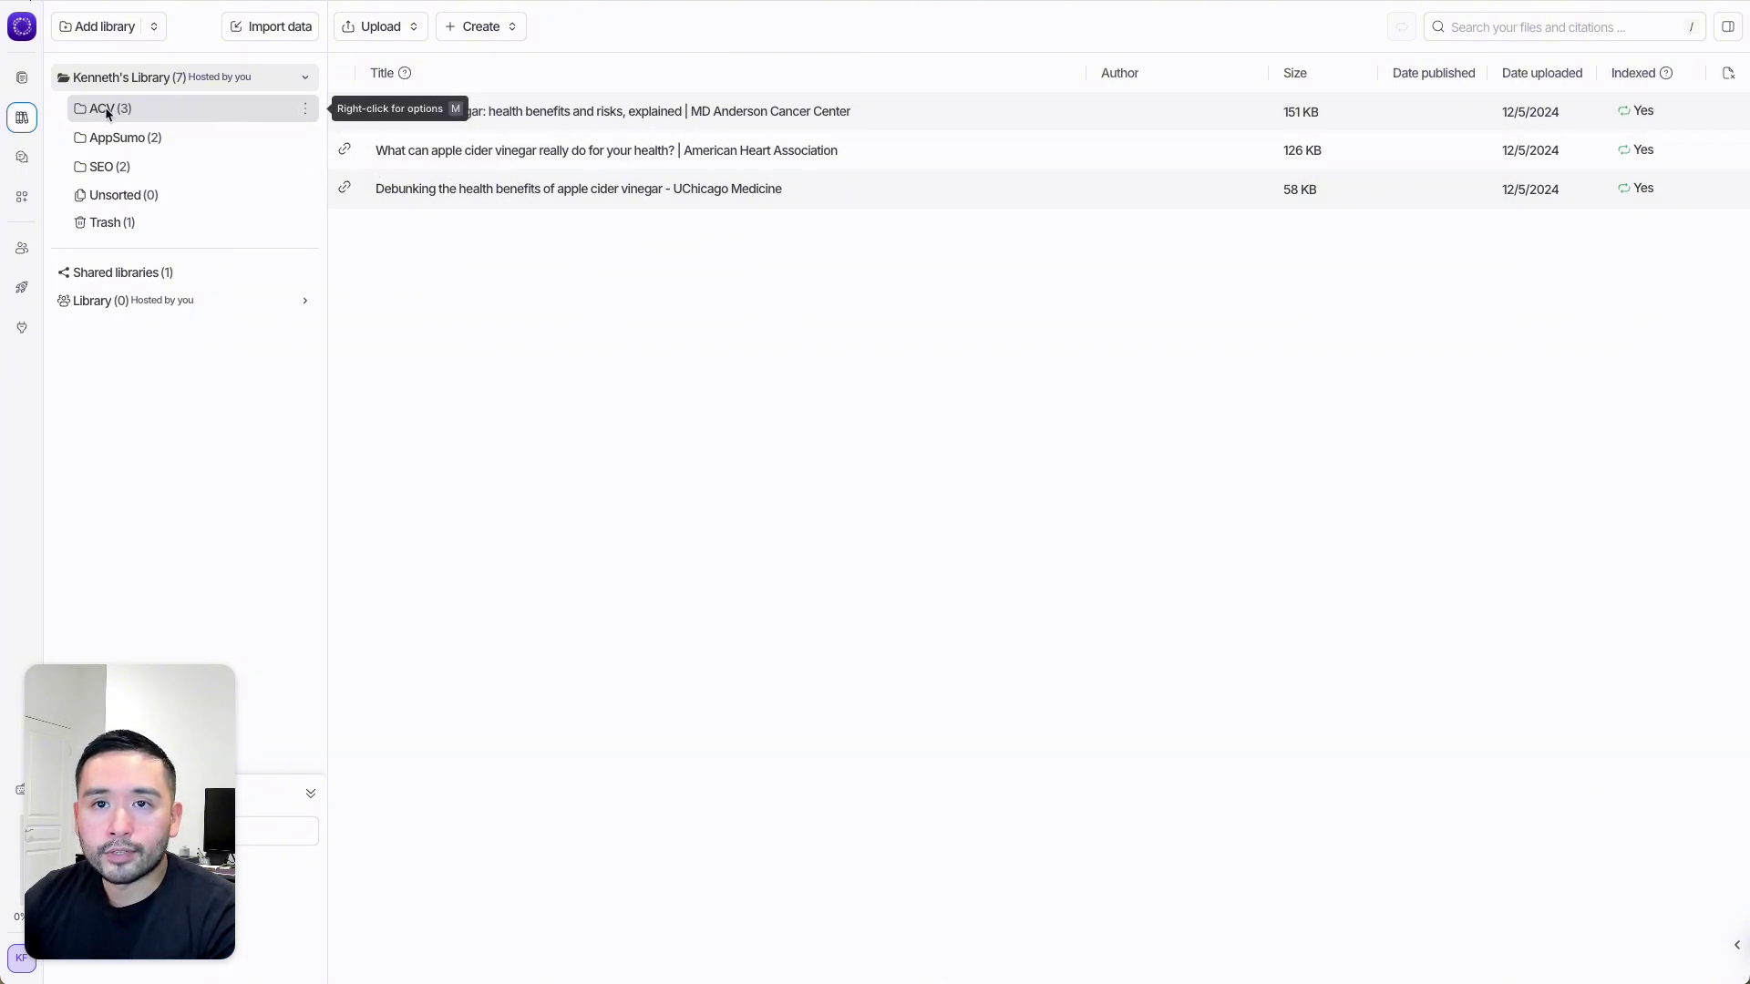
left_click(390, 32)
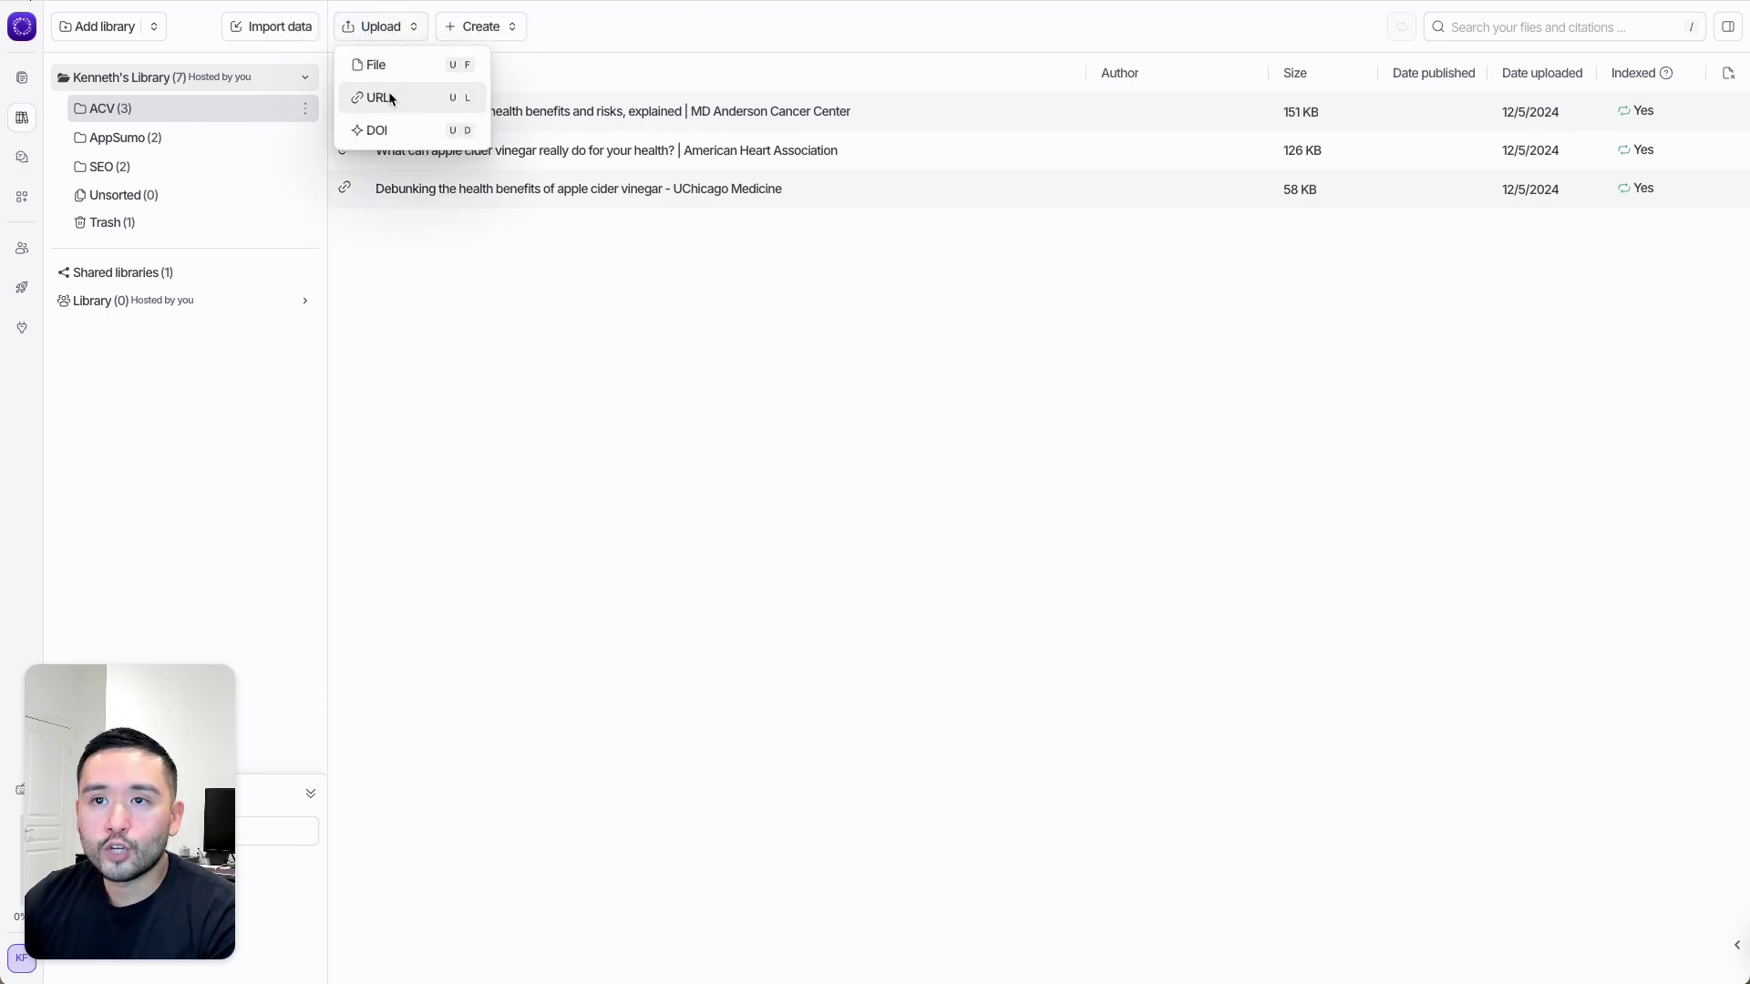
left_click(476, 31)
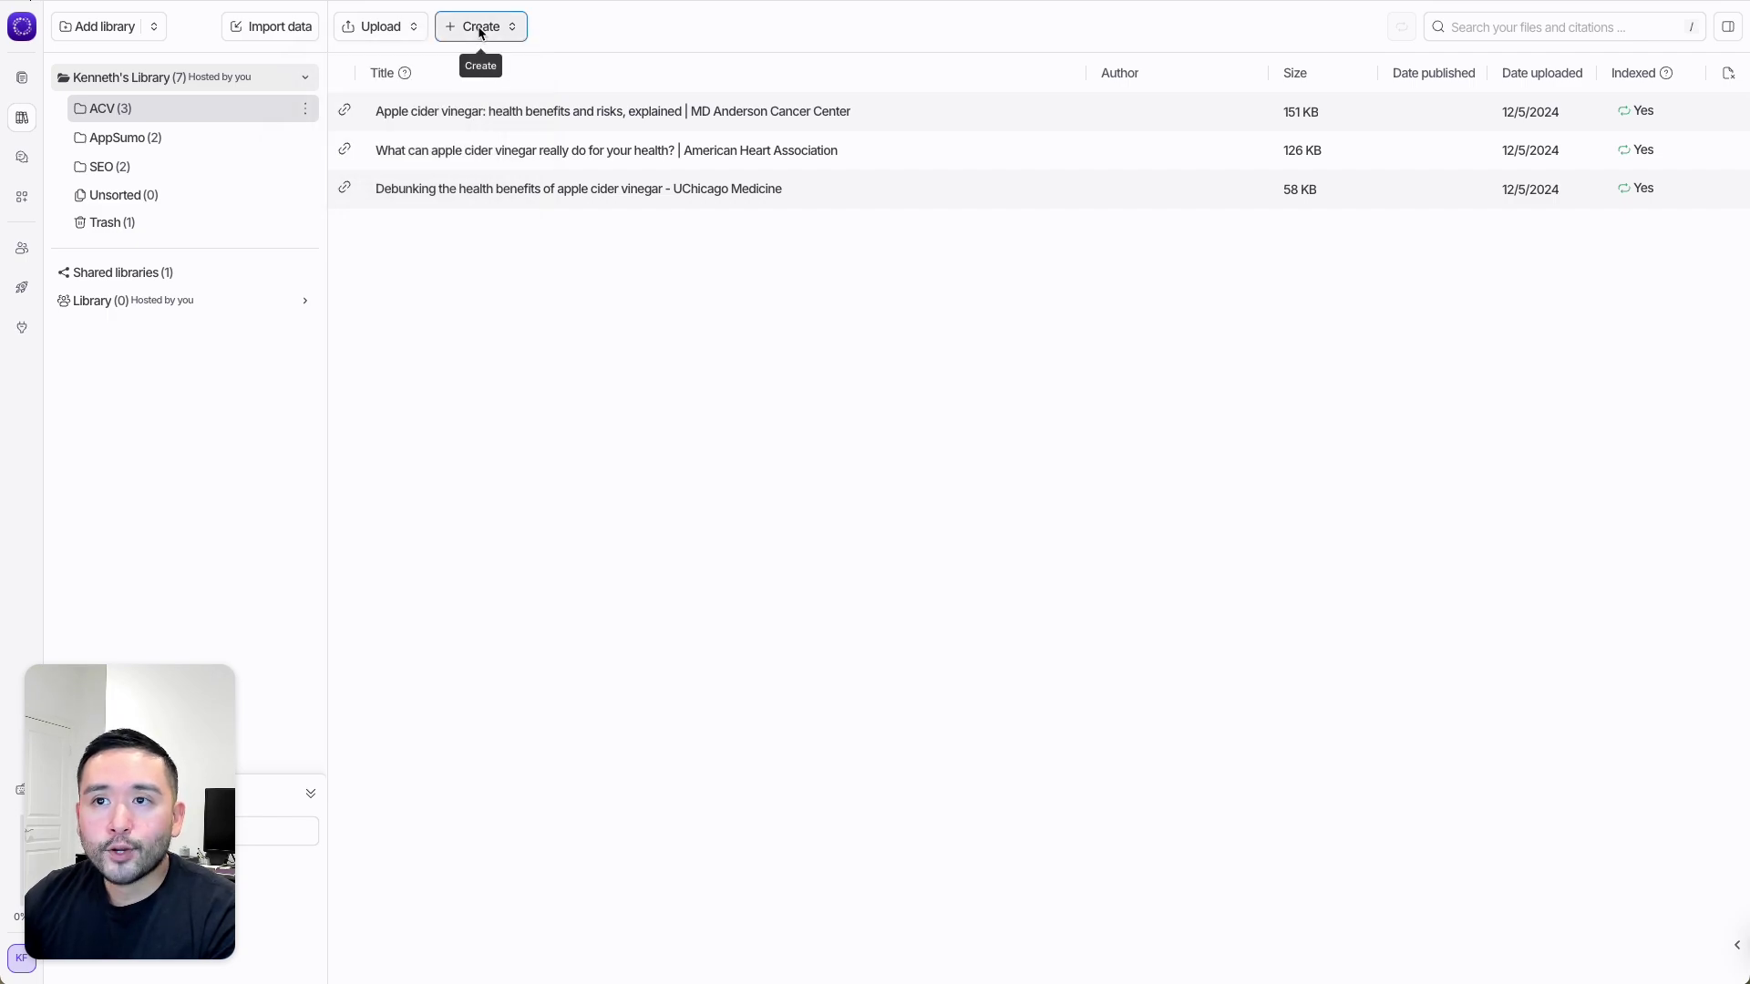
Create a blank journal article reference in the ACV folder and look at its citation fields.
left_click(480, 31)
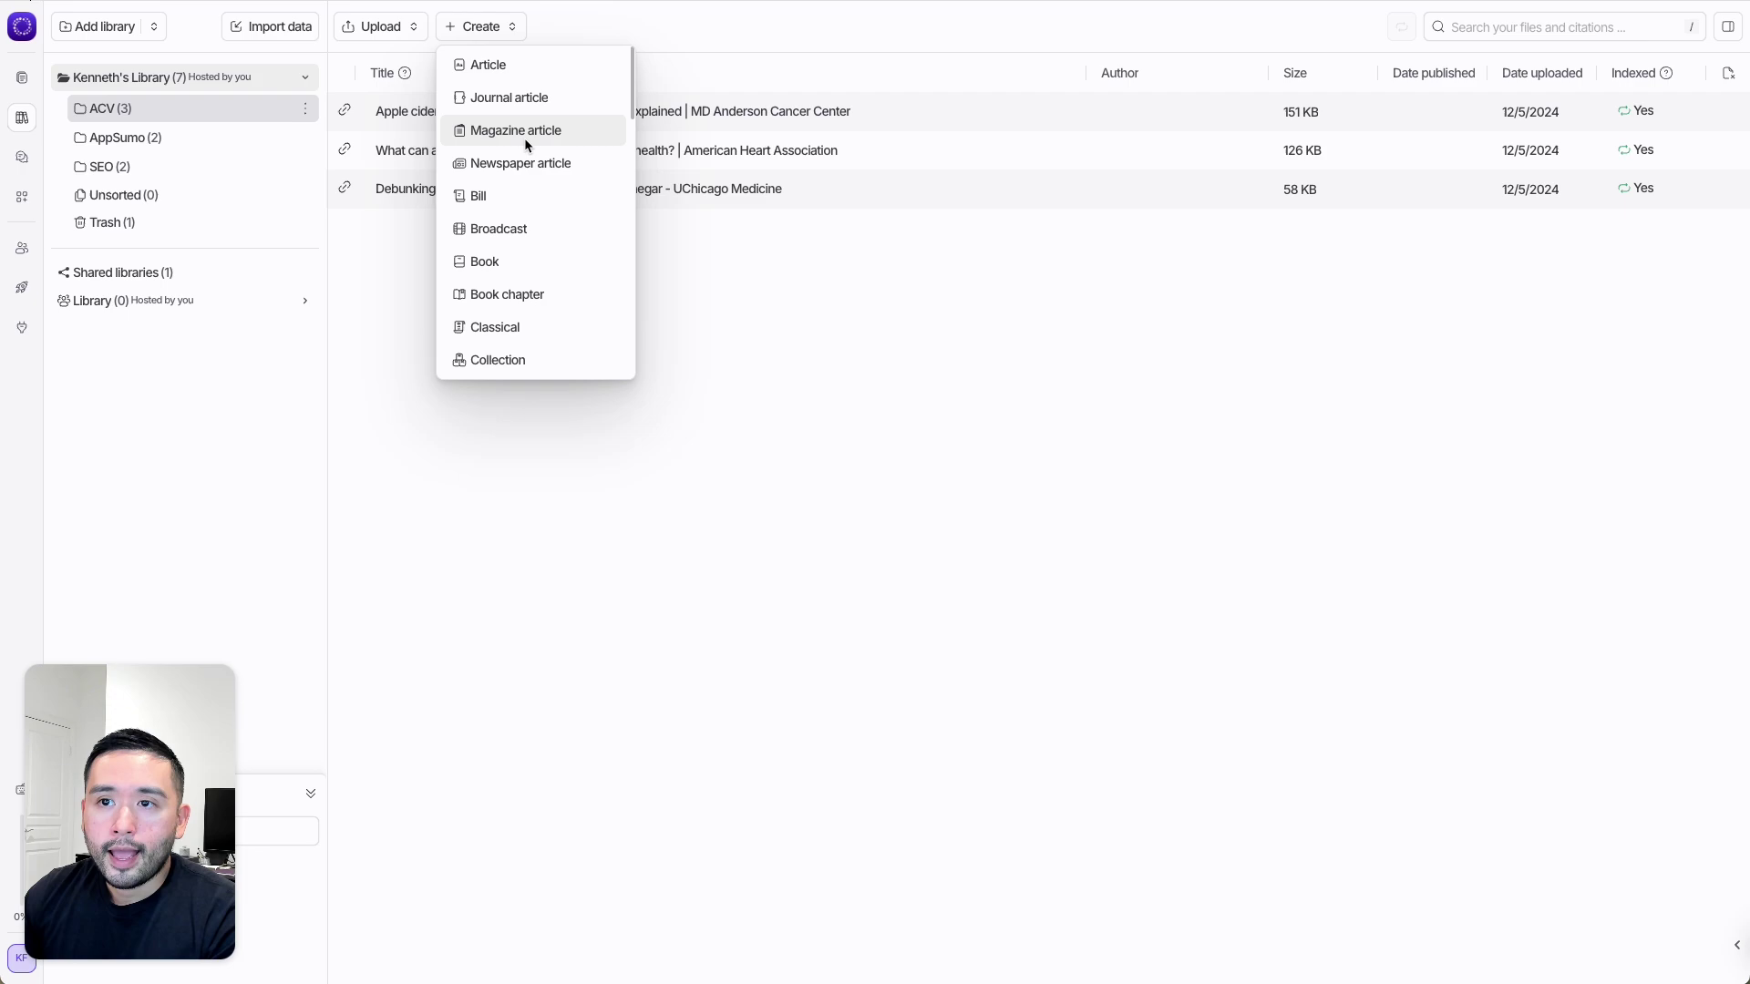
scroll(523, 139, "down", 4)
scroll(524, 146, "down", 8)
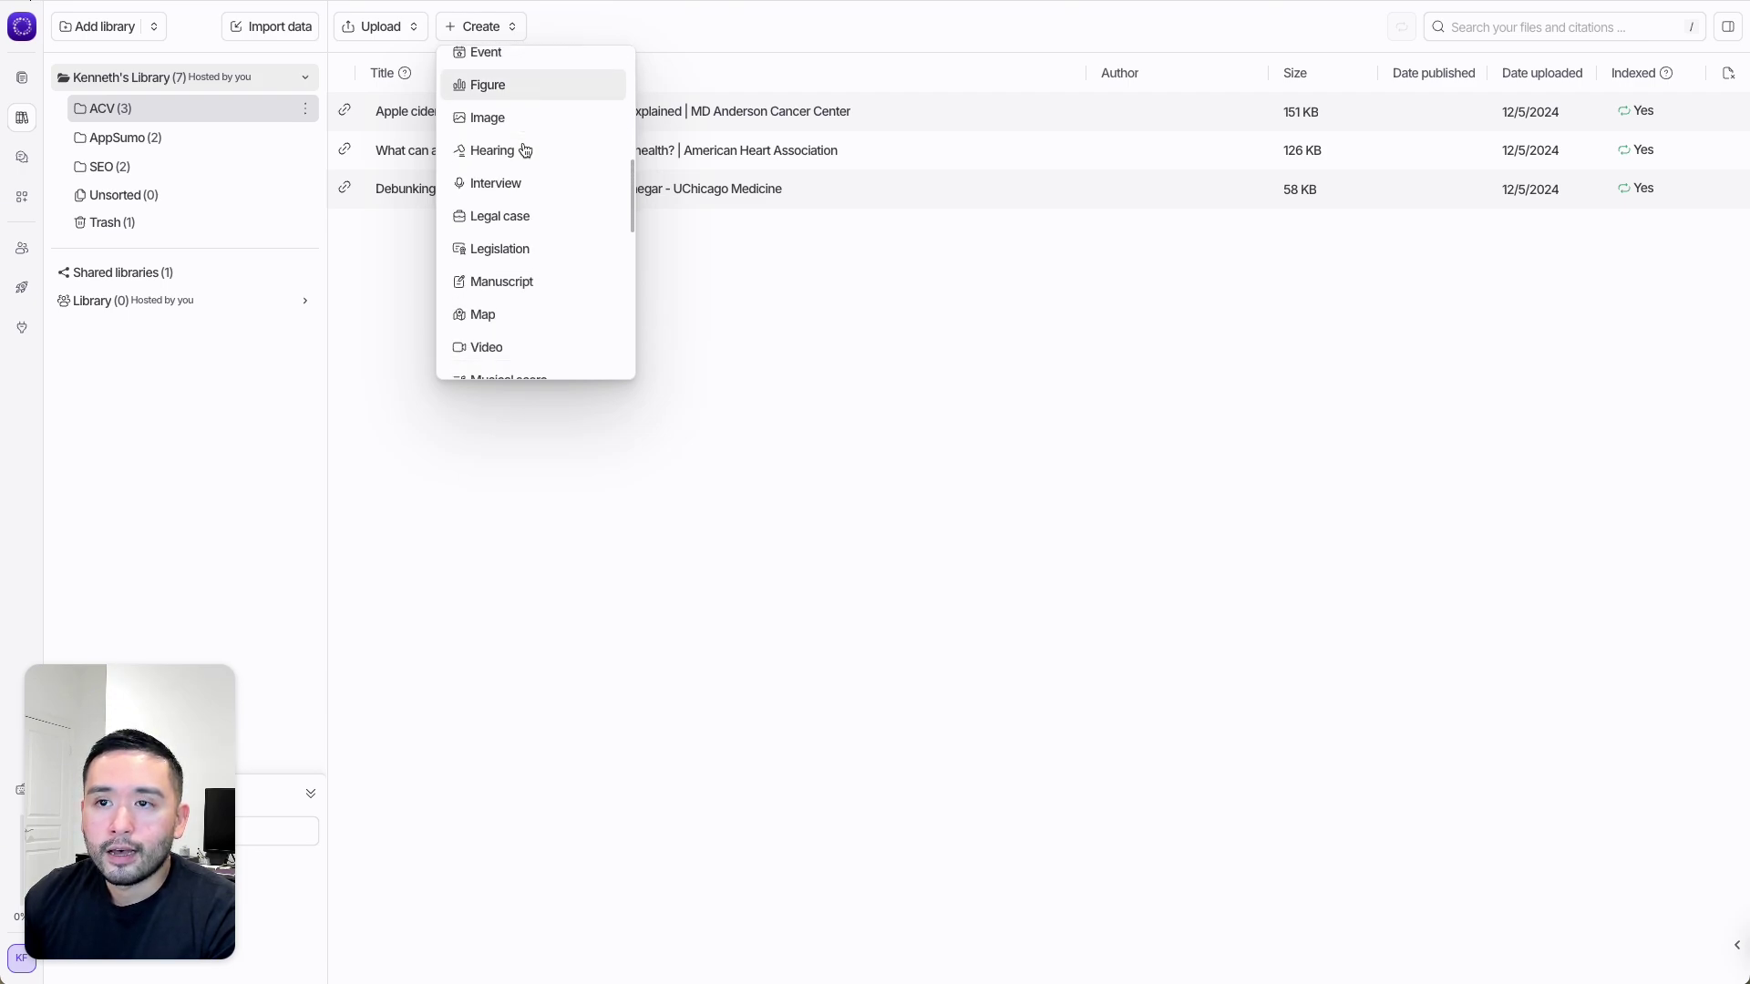
scroll(519, 144, "down", 2)
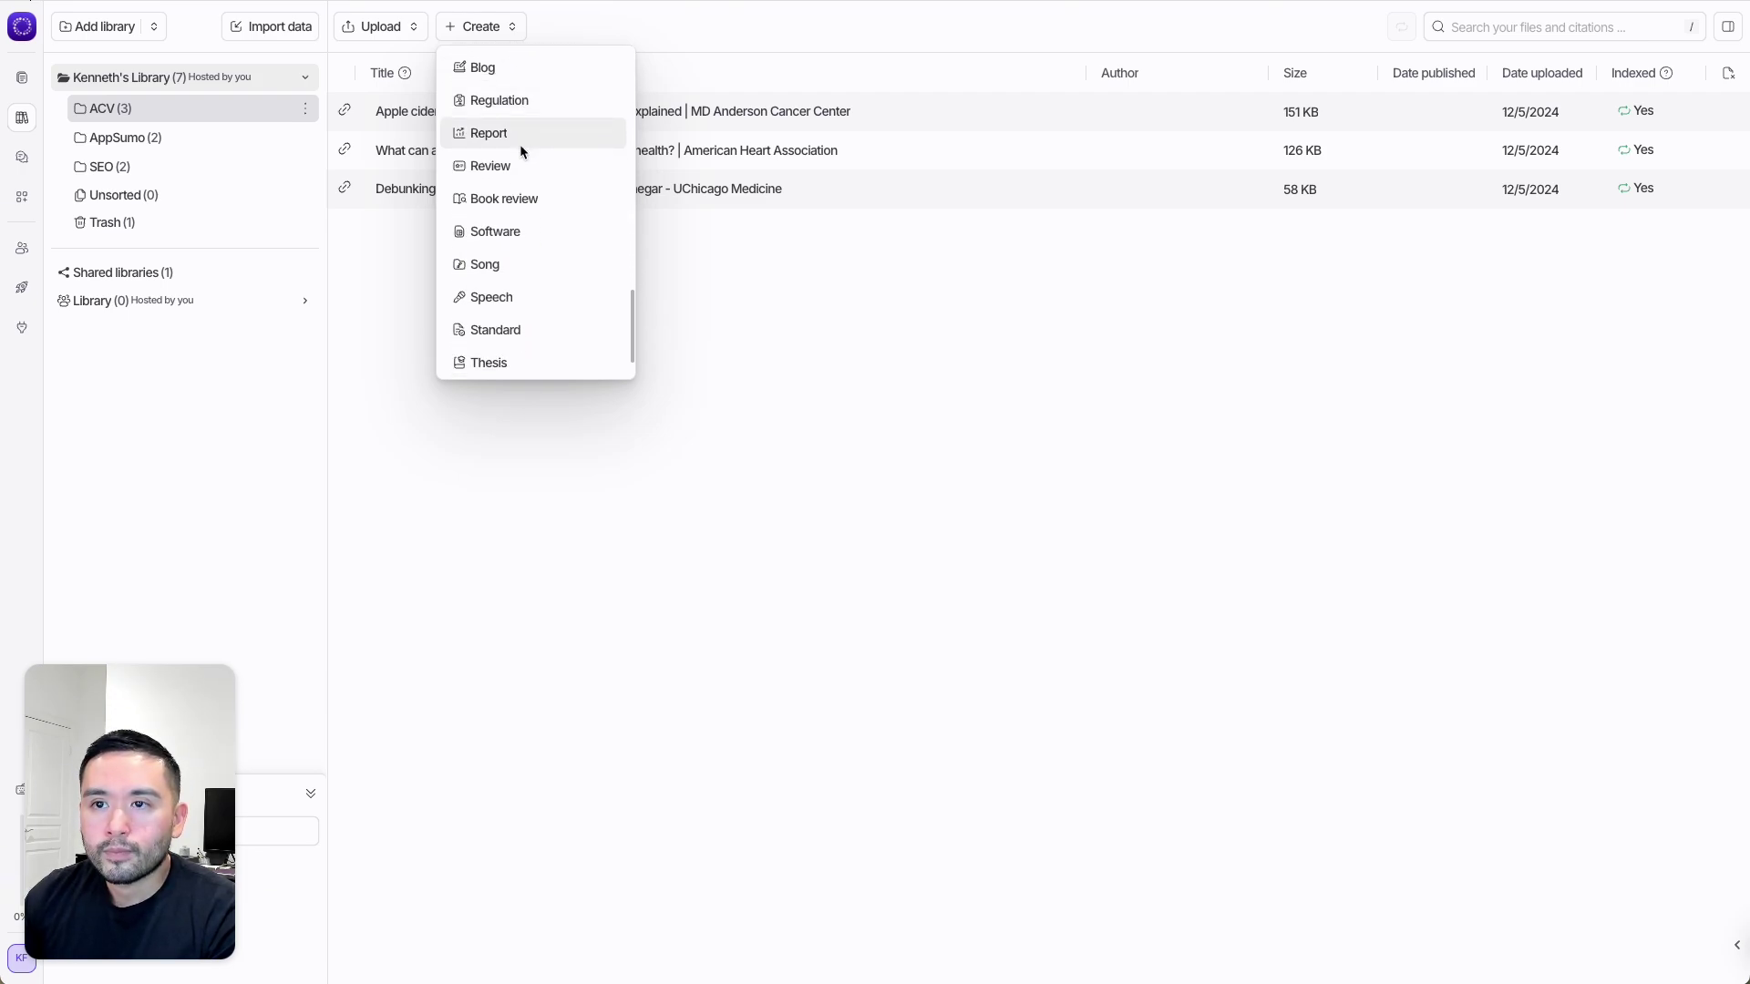
scroll(519, 144, "up", 14)
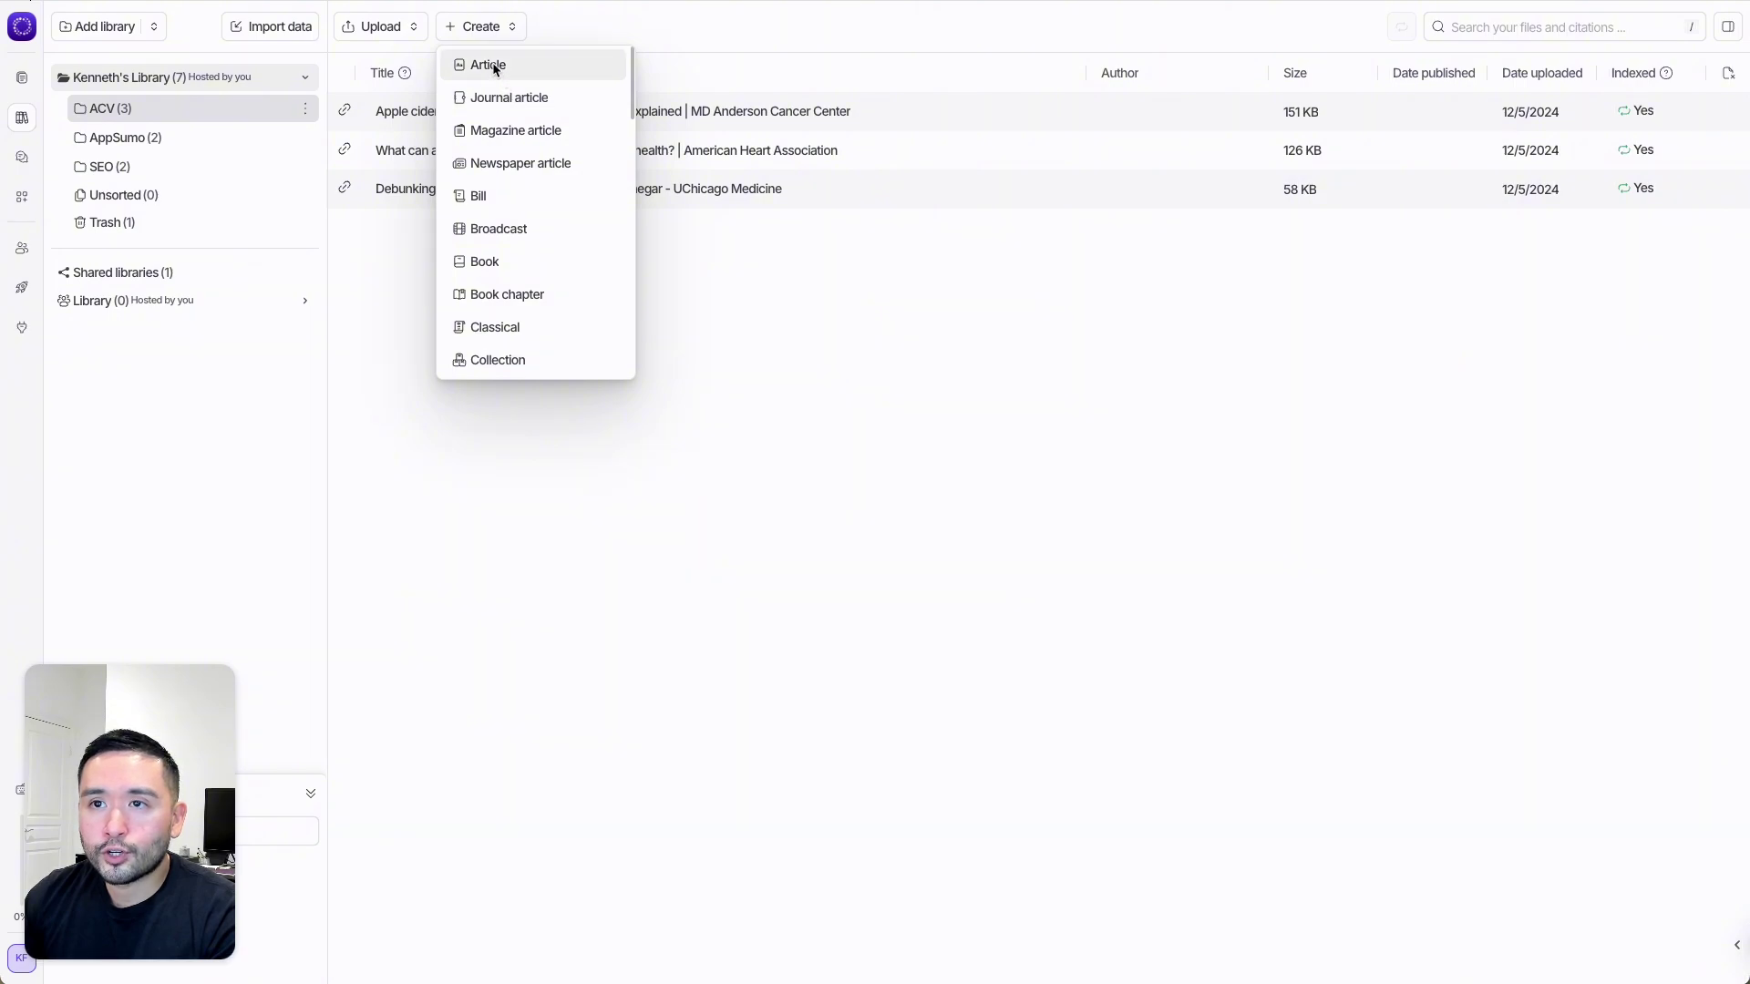
left_click(508, 96)
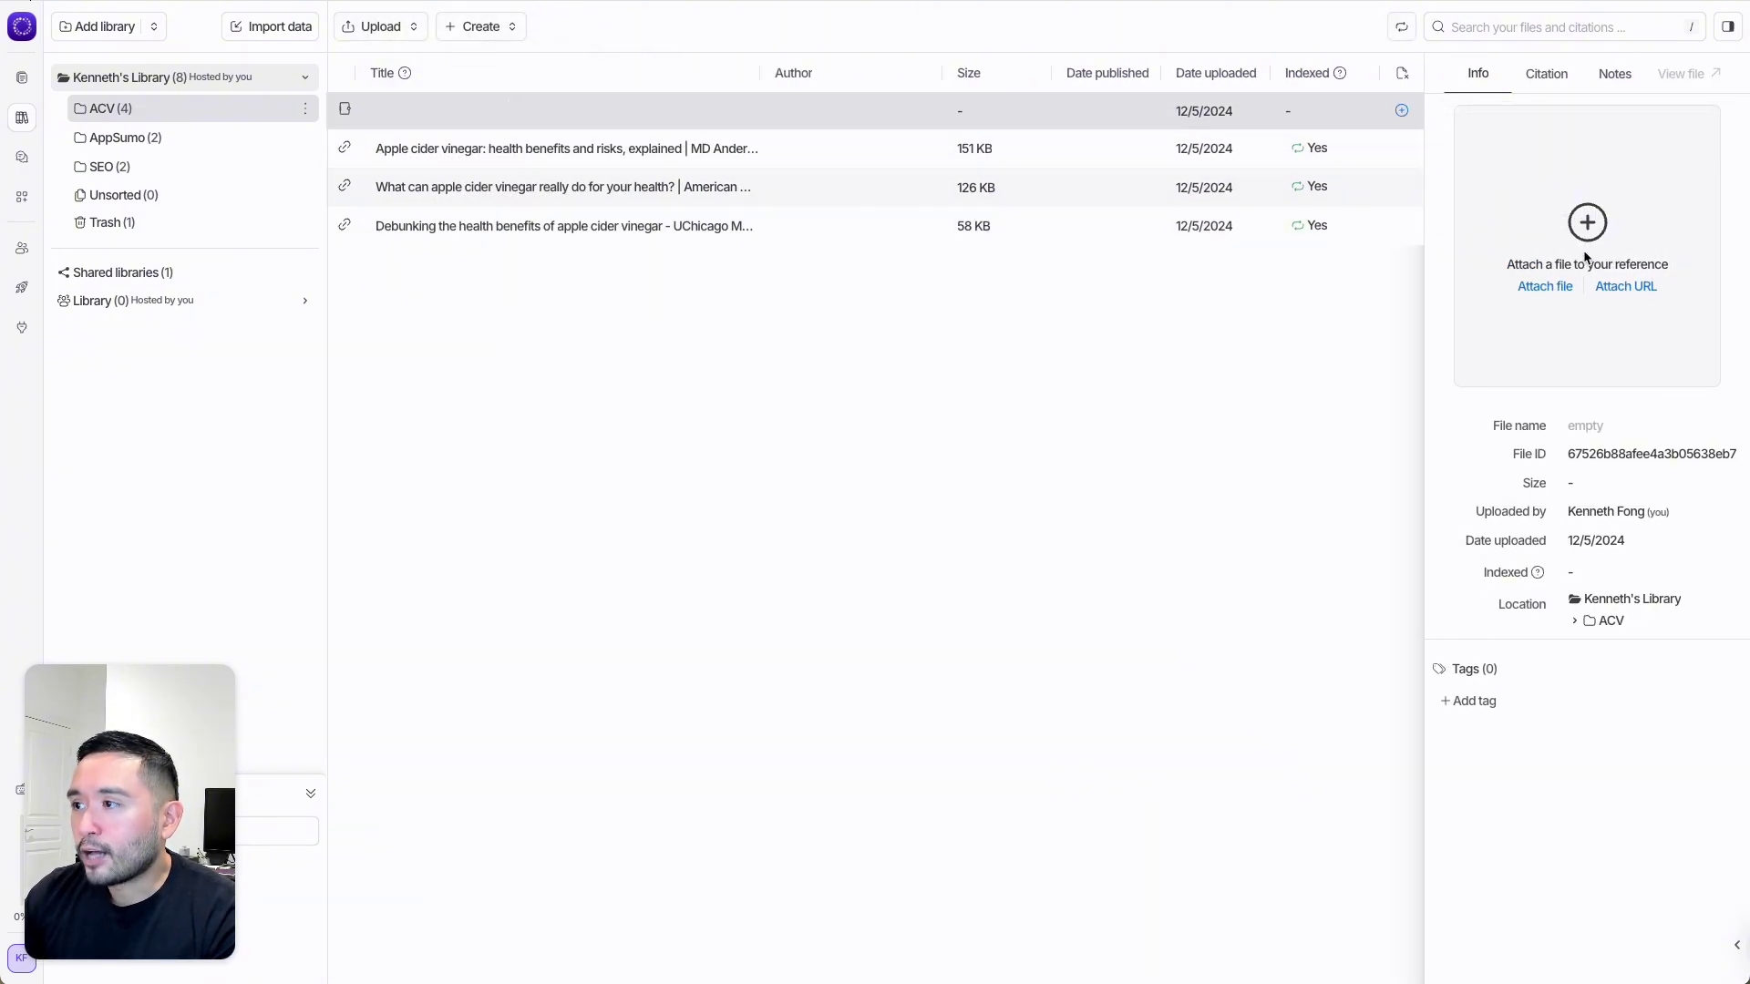
left_click(1544, 80)
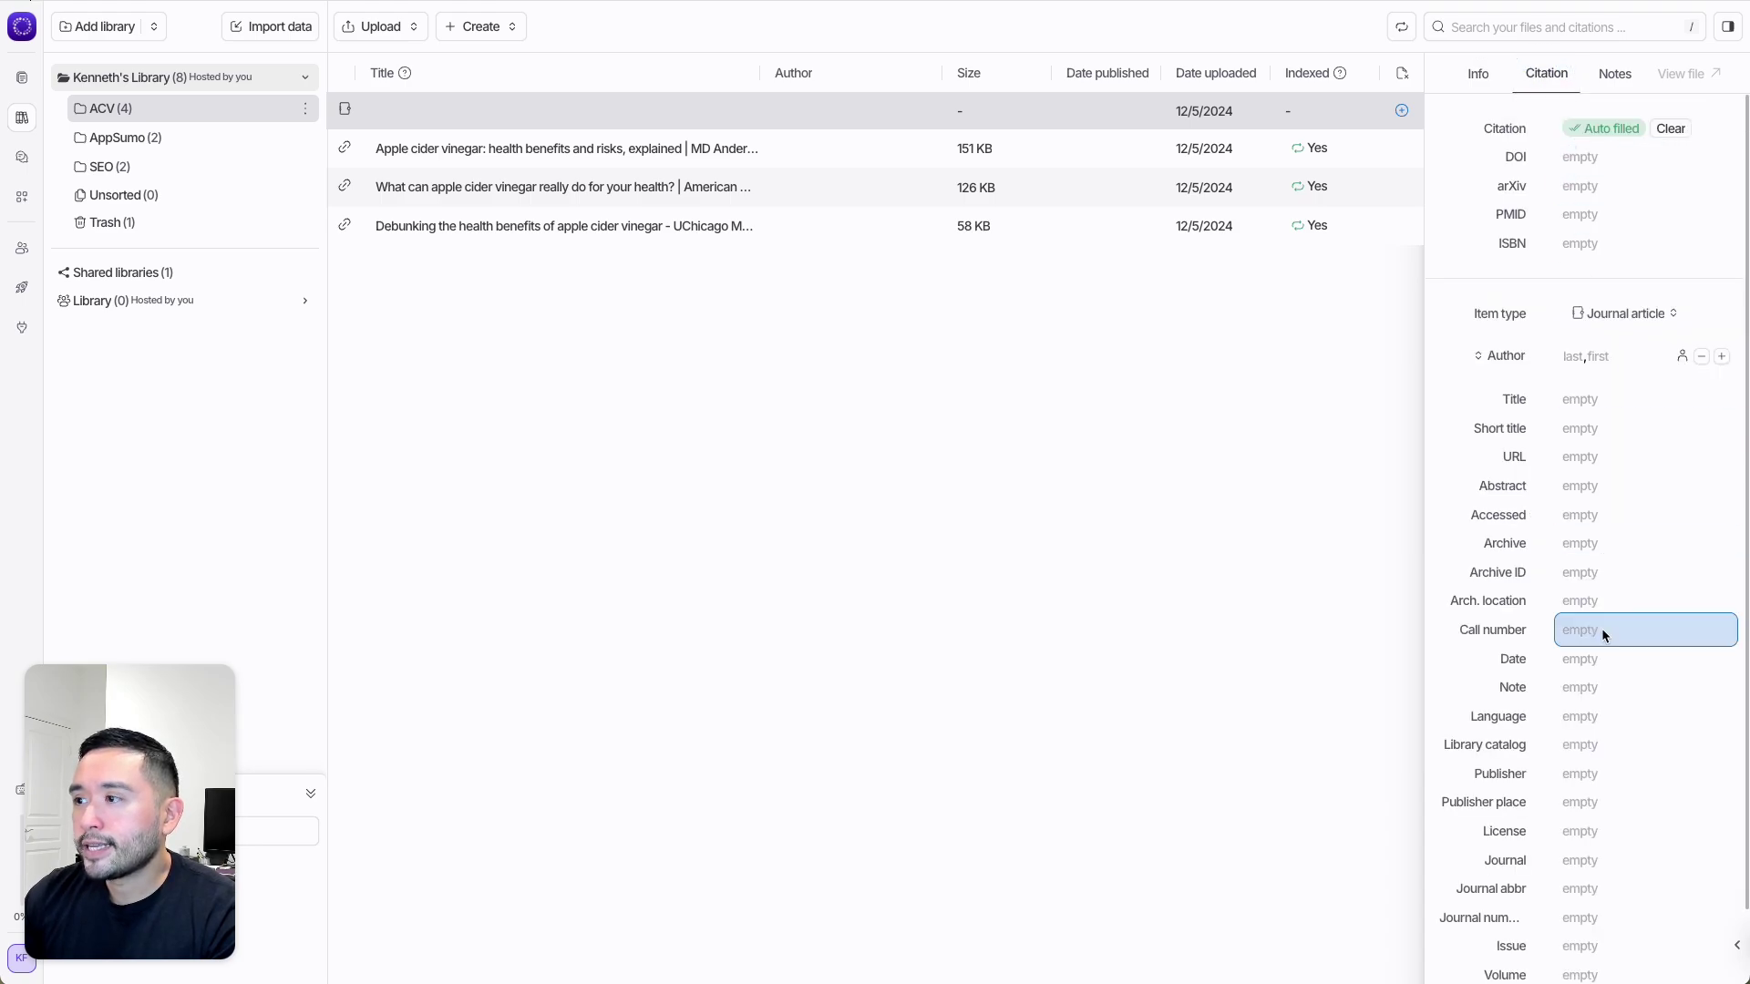
left_click(1490, 80)
Close the reference details and move the blank journal article to the trash.
left_click(1727, 26)
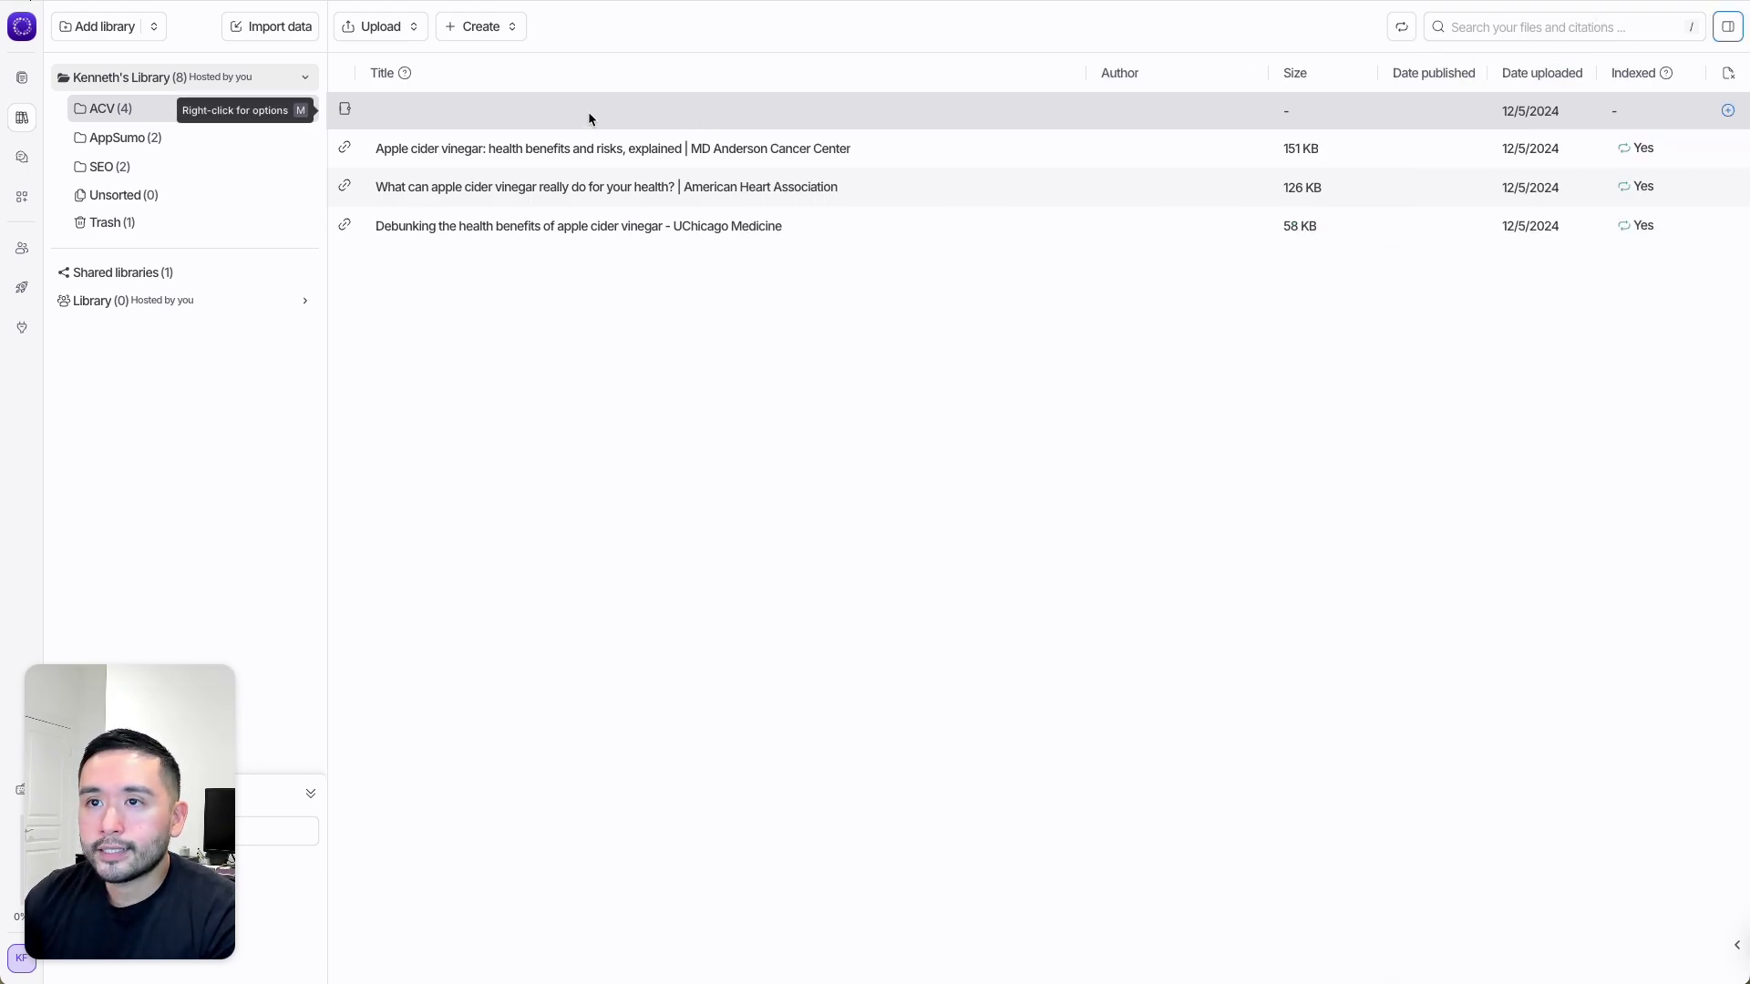
right_click(588, 111)
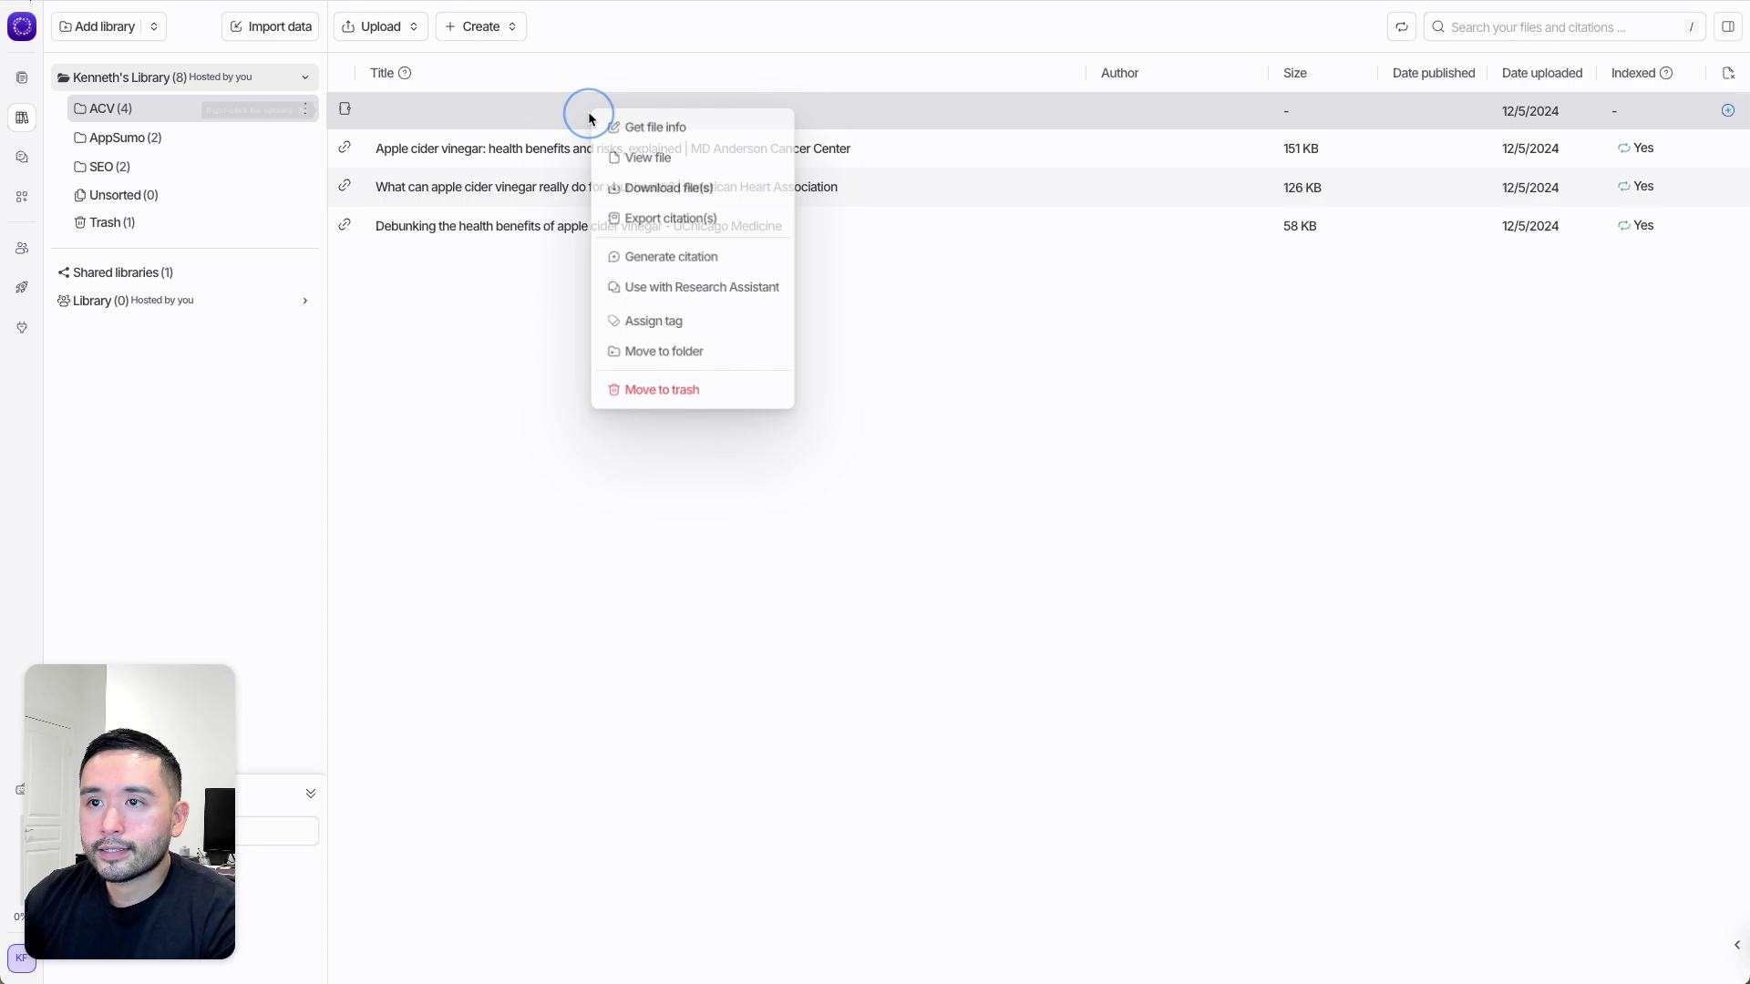
left_click(680, 397)
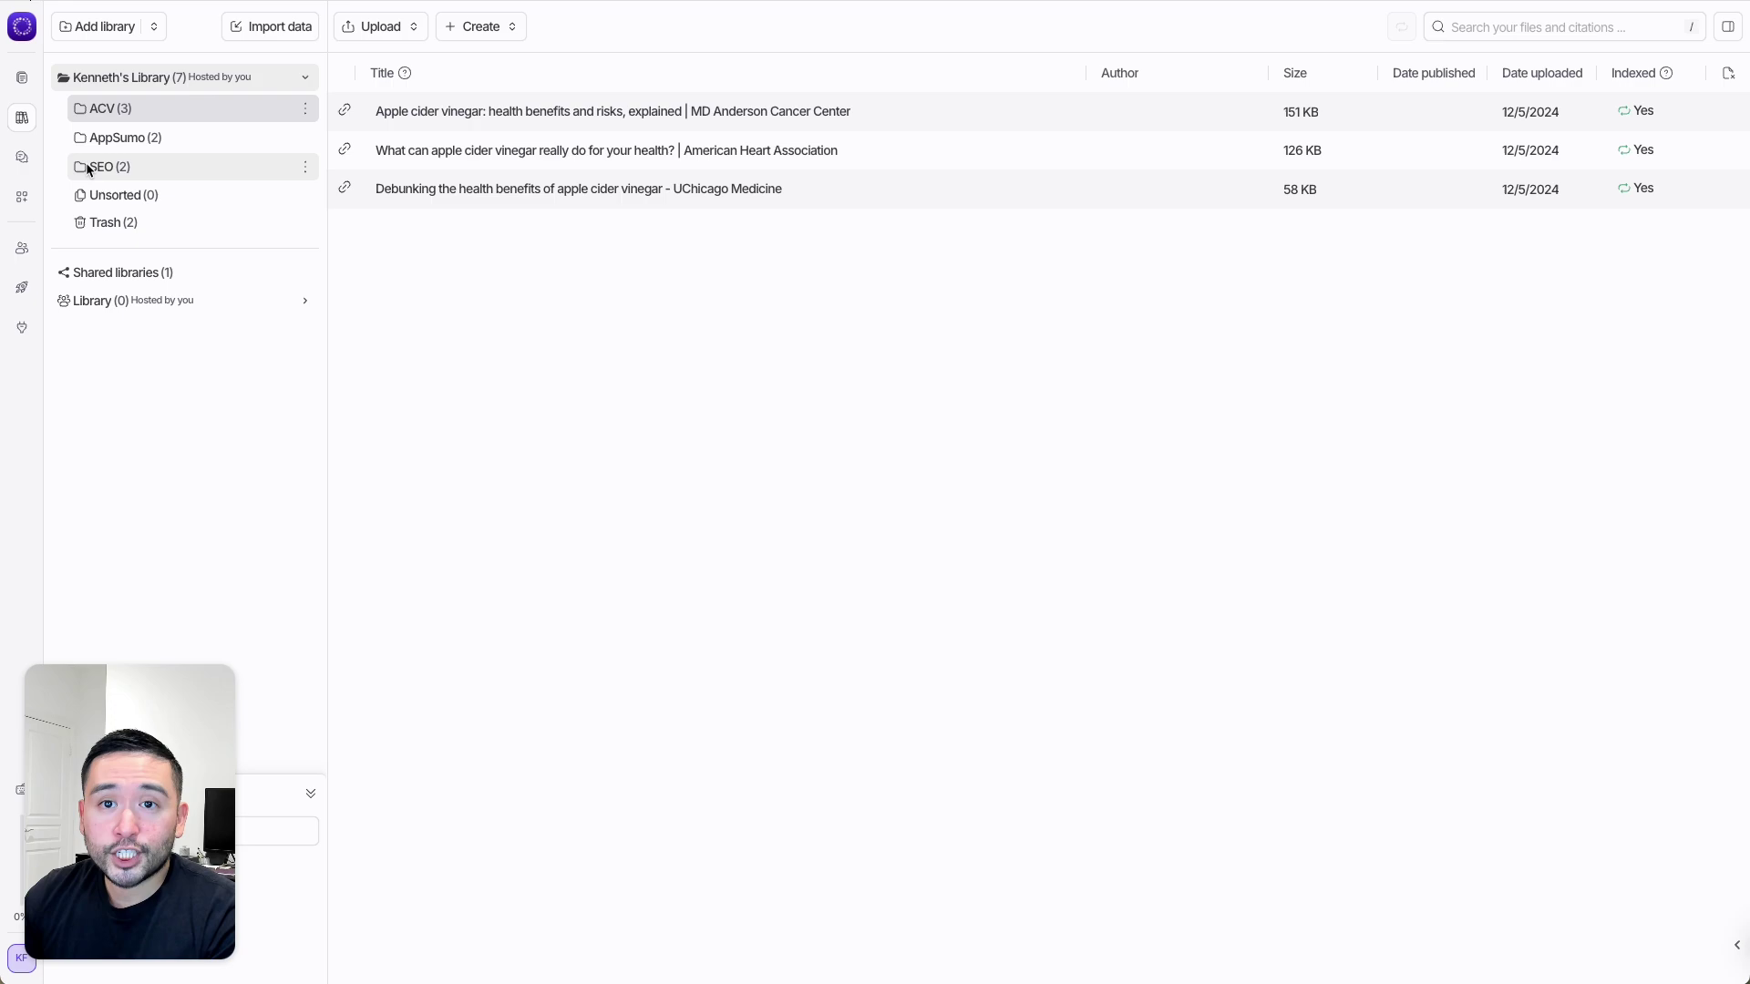
Start a new Research Assistant chat and connect all files from the ACV folder to it.
left_click(22, 161)
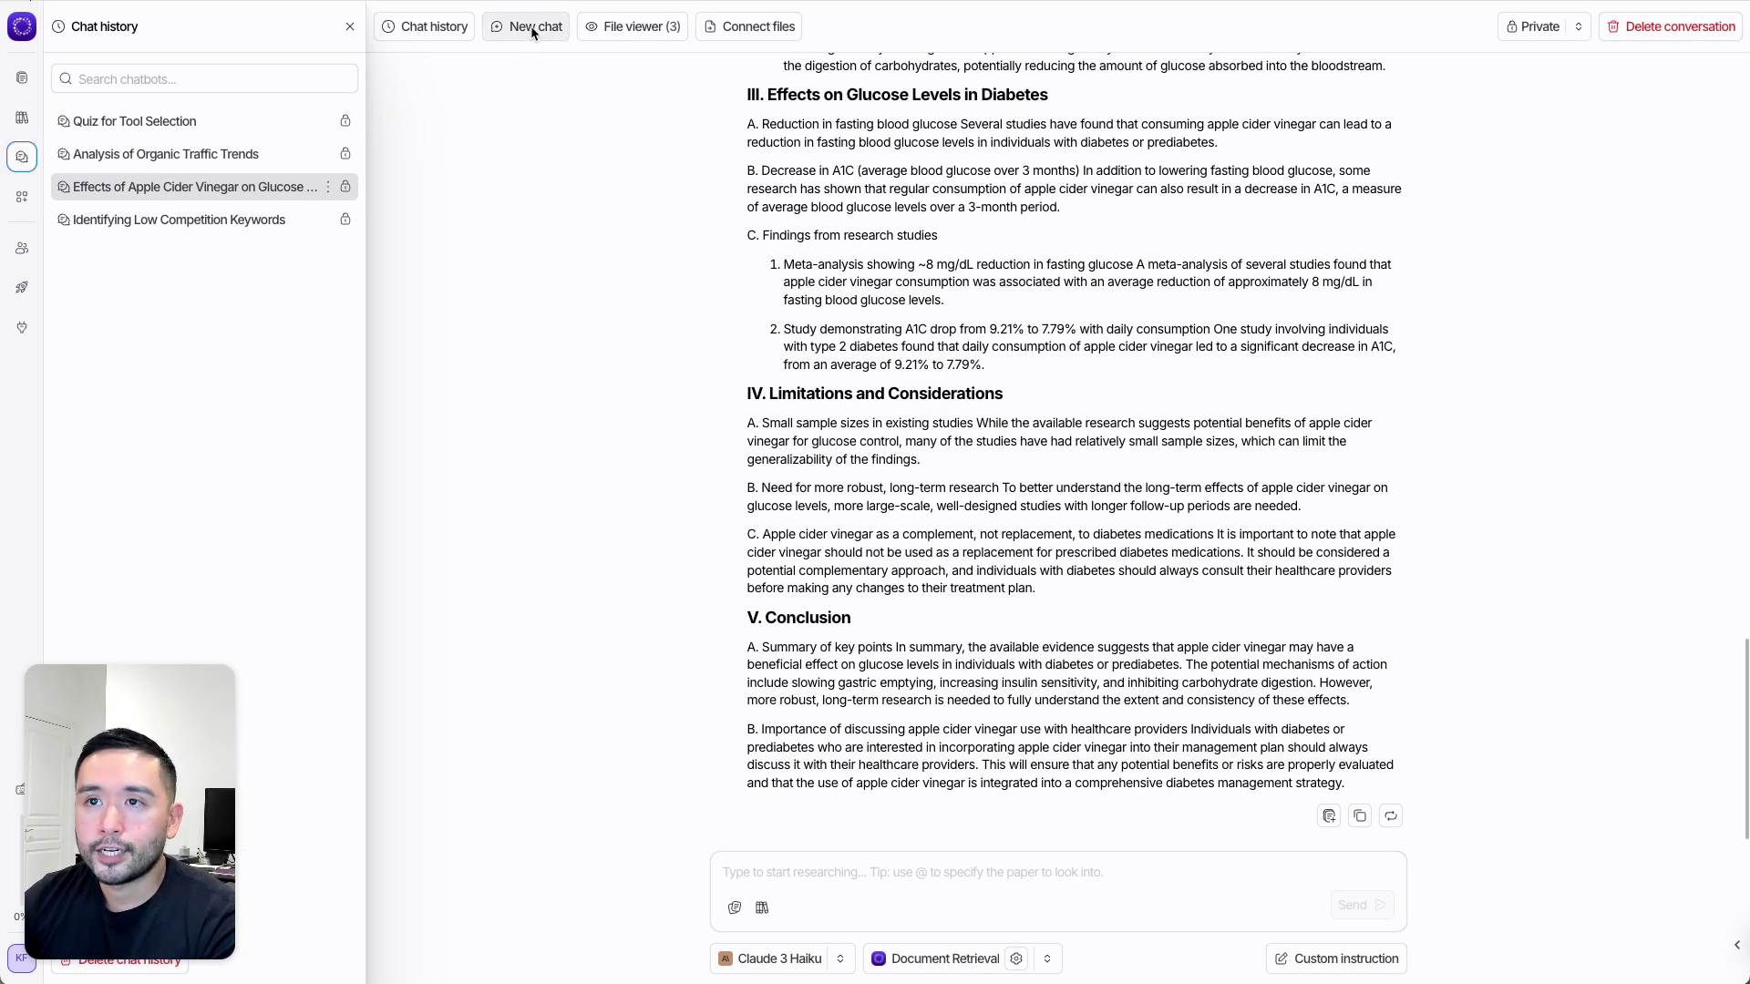
left_click(534, 29)
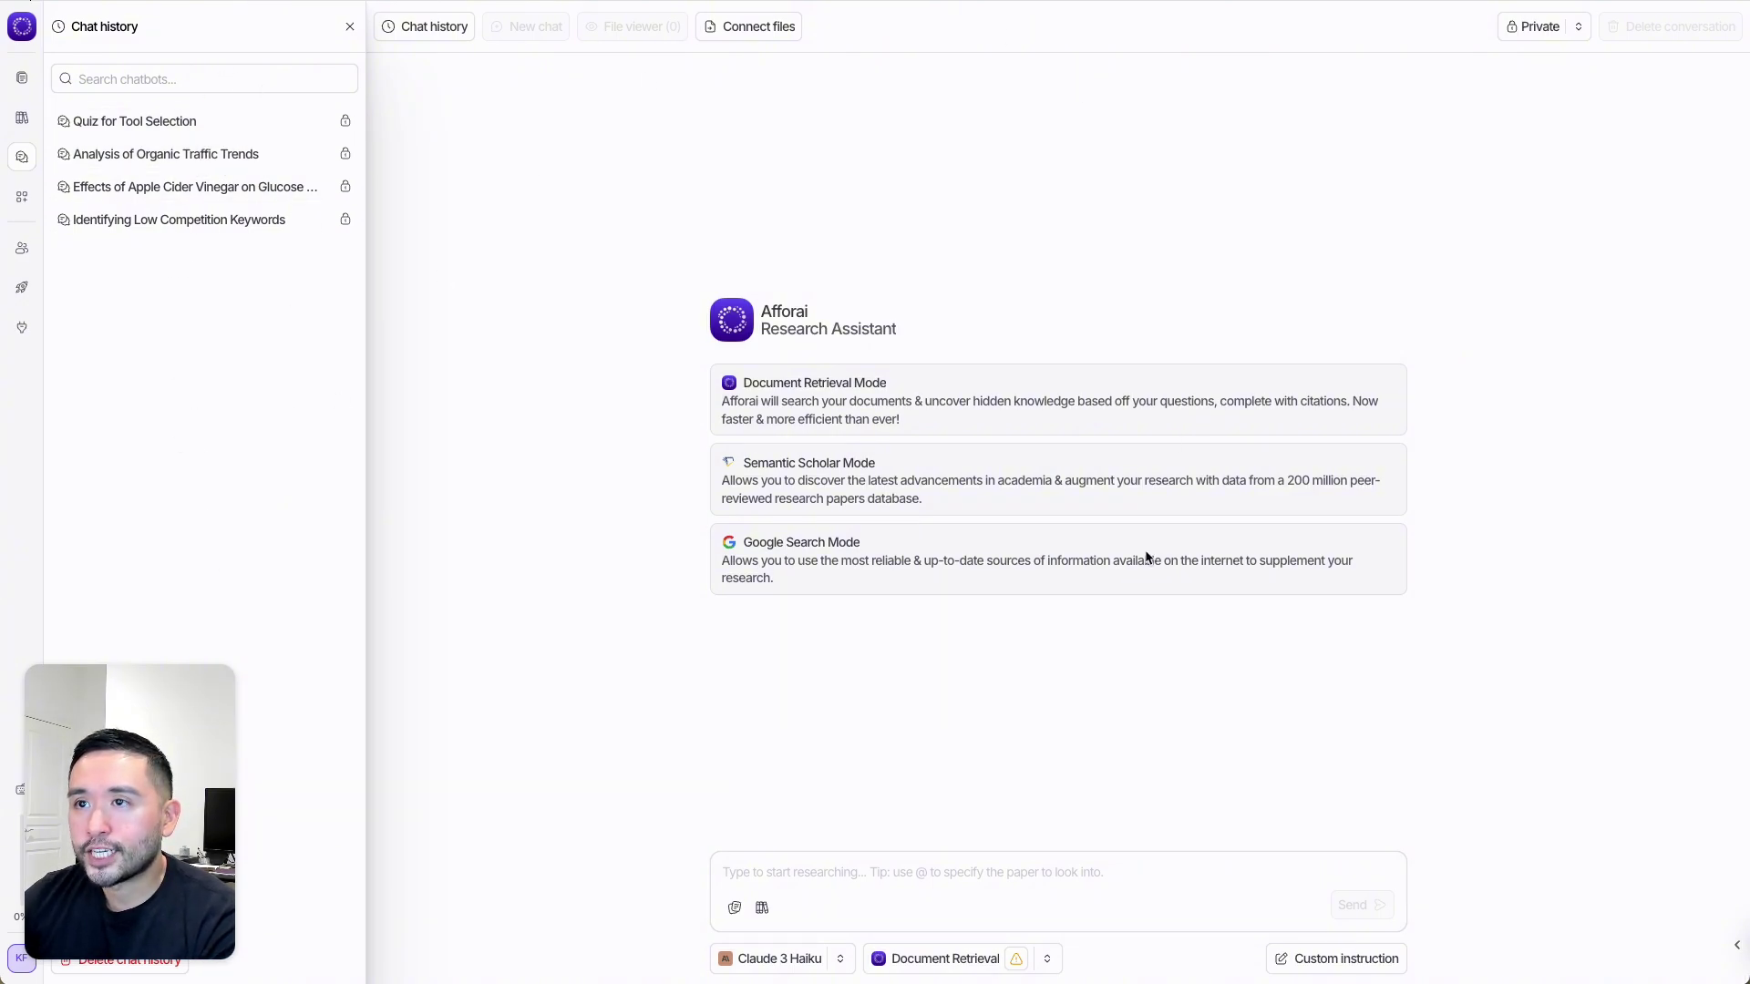
left_click(763, 27)
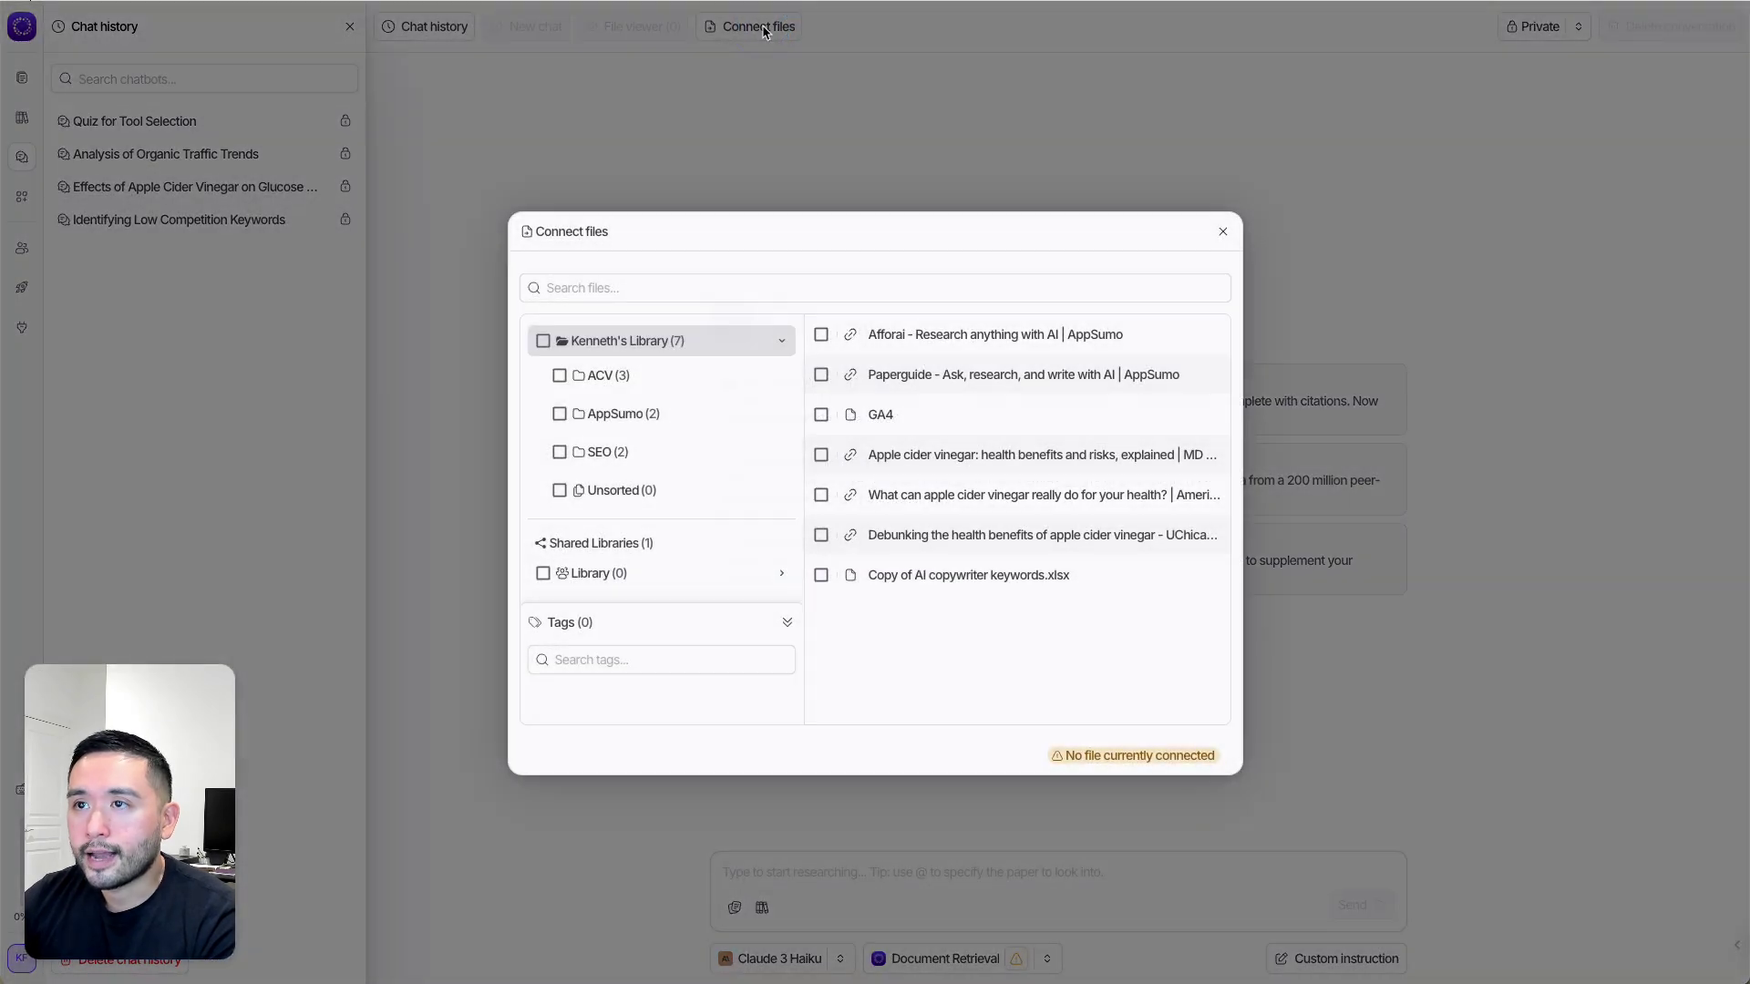
left_click(560, 376)
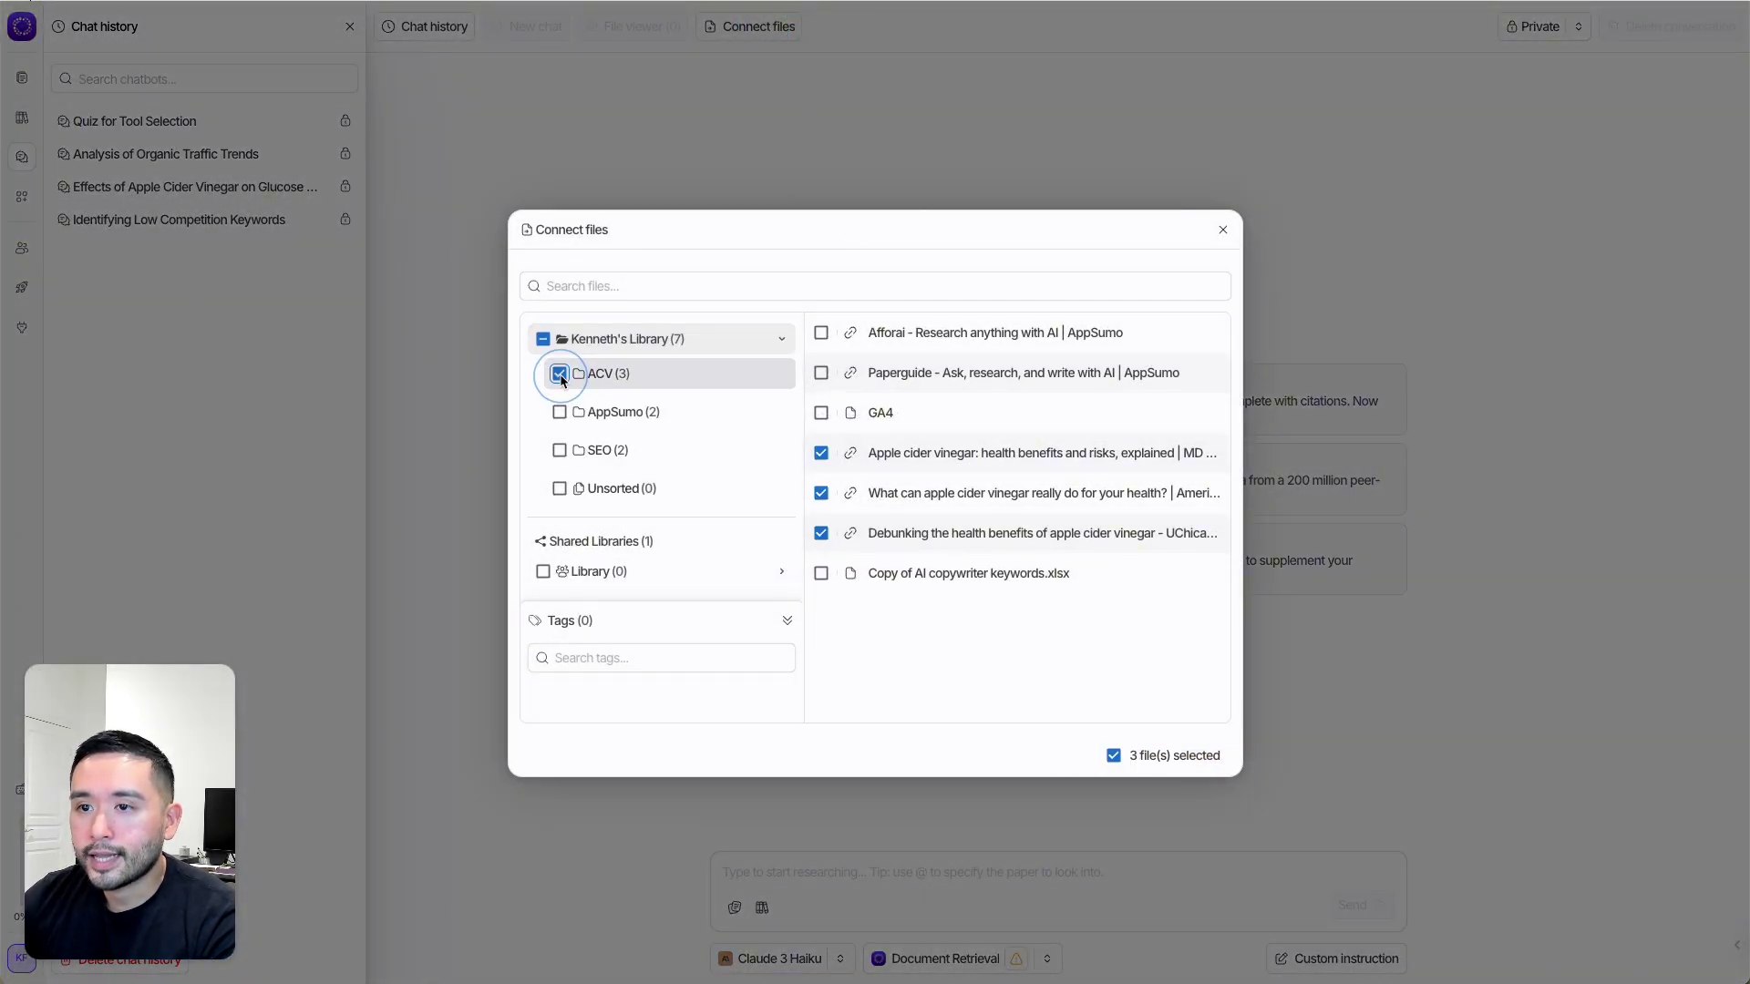
left_click(601, 375)
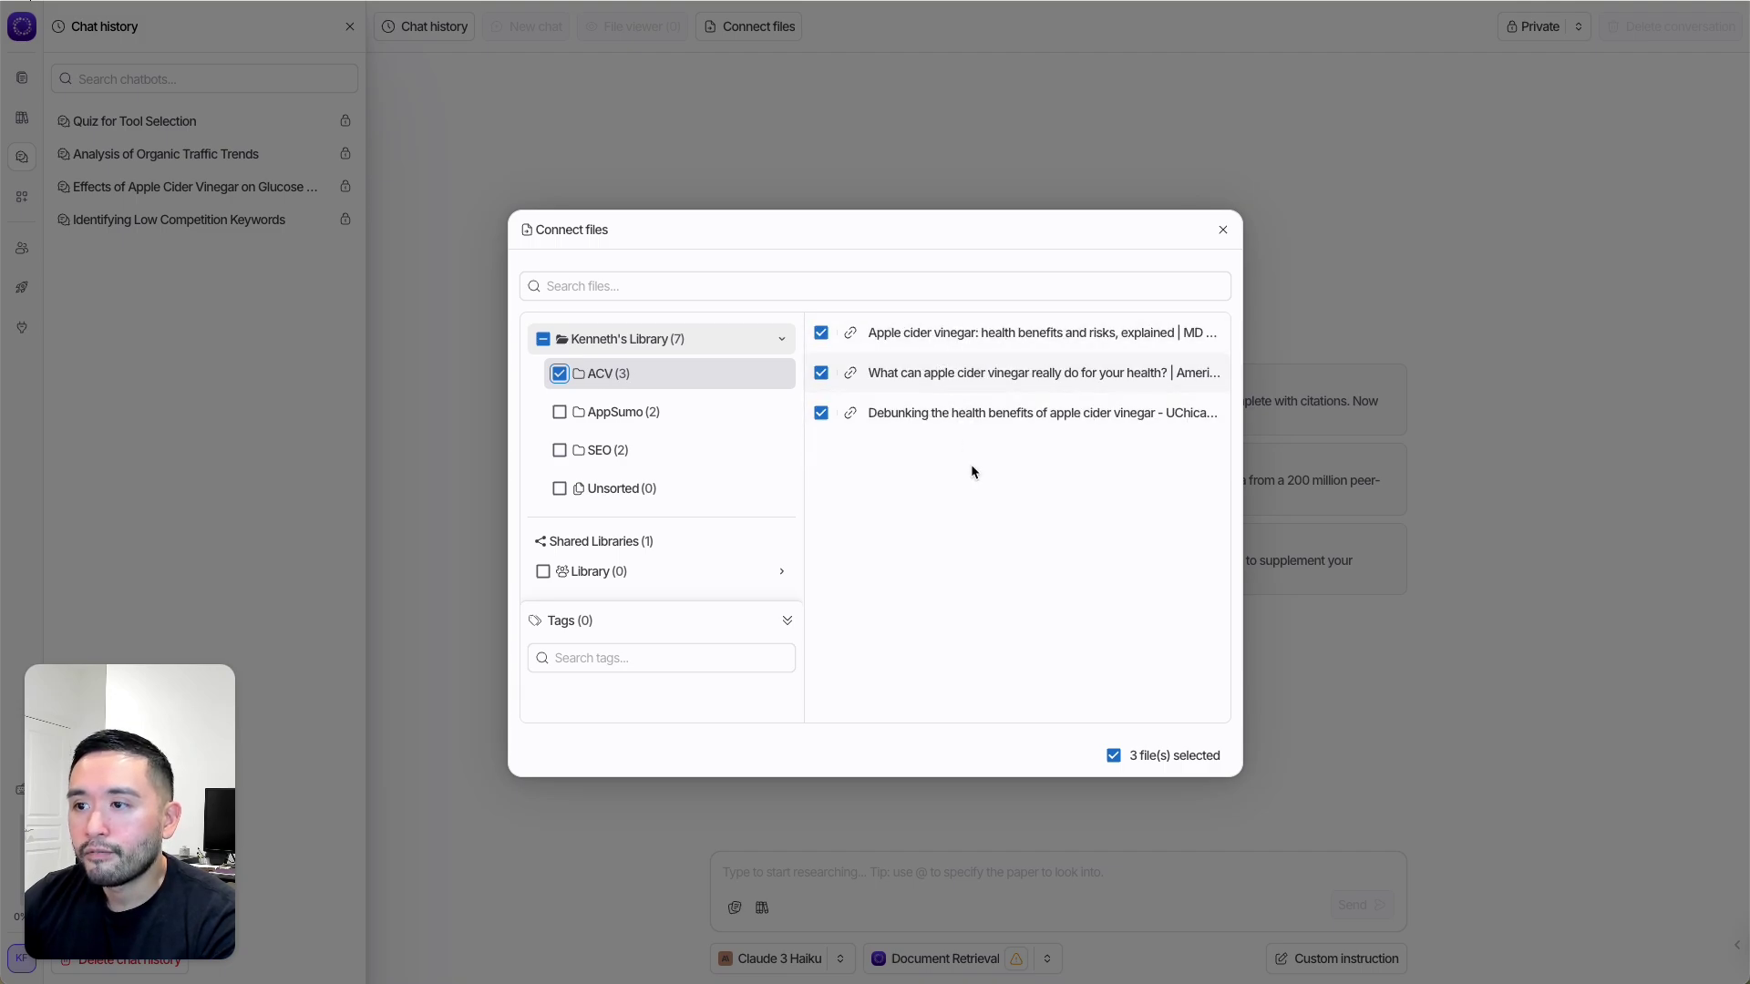
left_click(854, 871)
Enter the question "what are the effects of apple cider vinegar on blood glucose levels?" in the chat.
left_click(795, 871)
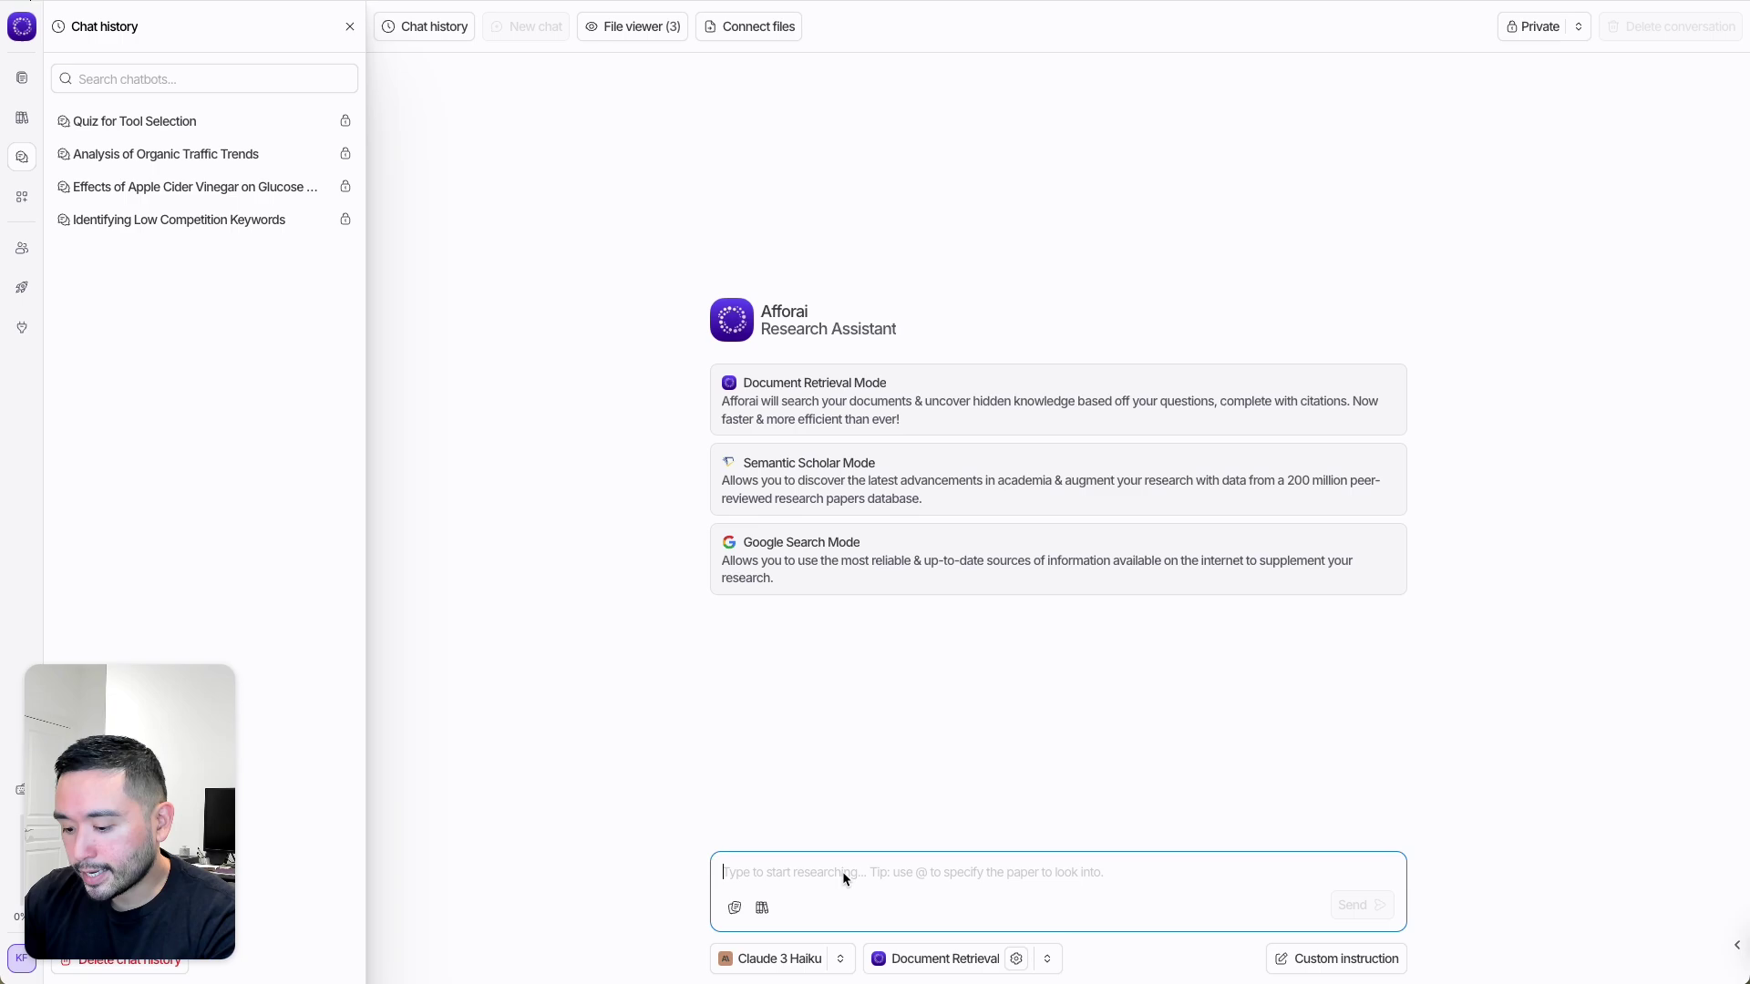
type("whar")
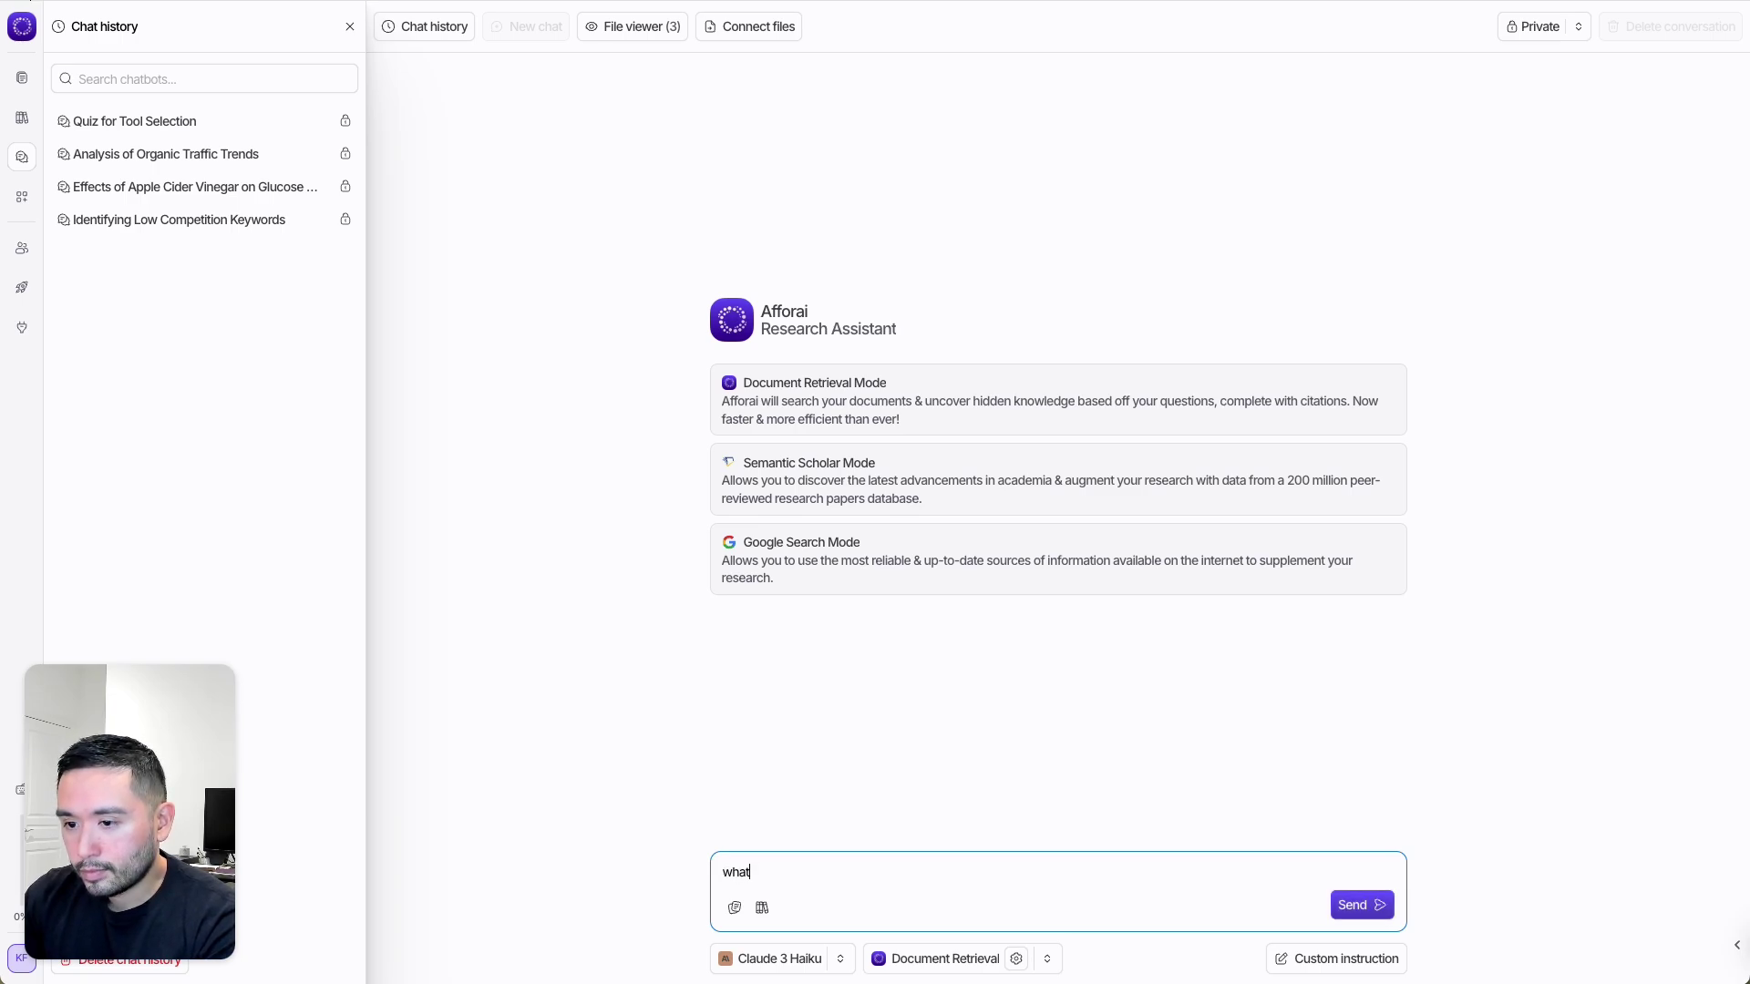
type(" are the effects of apple cider vinegar on blood glucose levels?")
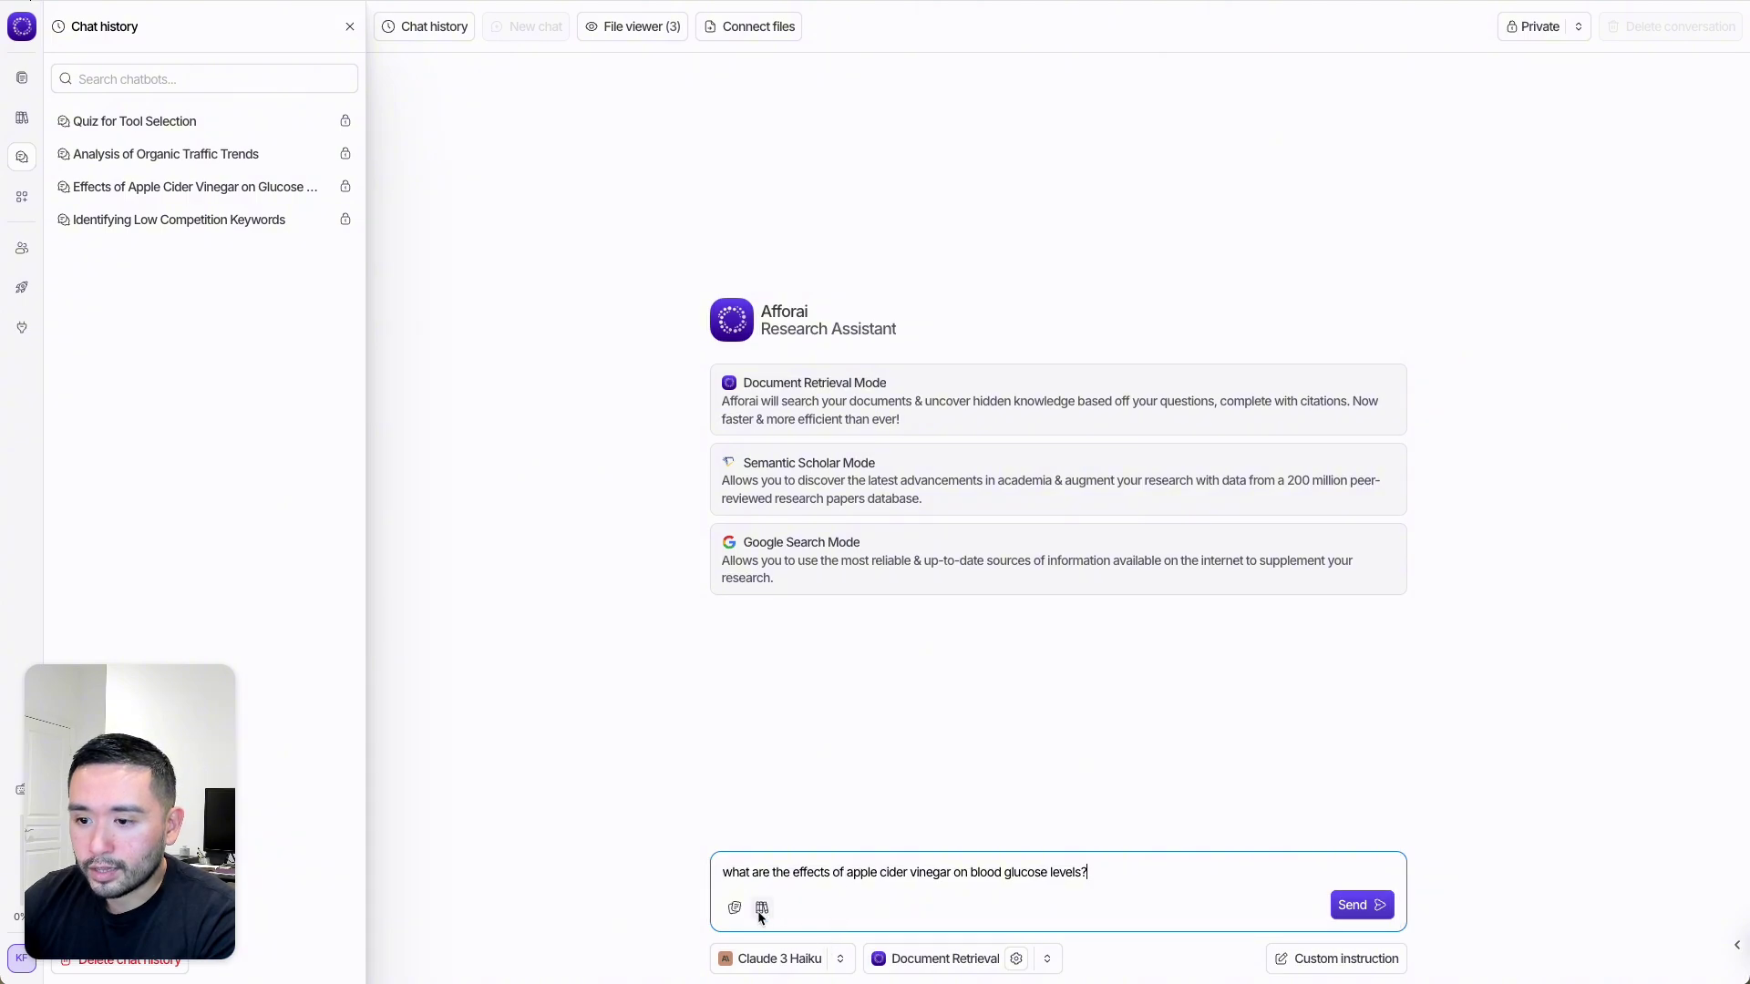
Review the available AI models and research modes, keeping Claude 3 Haiku and Document Retrieval.
left_click(773, 958)
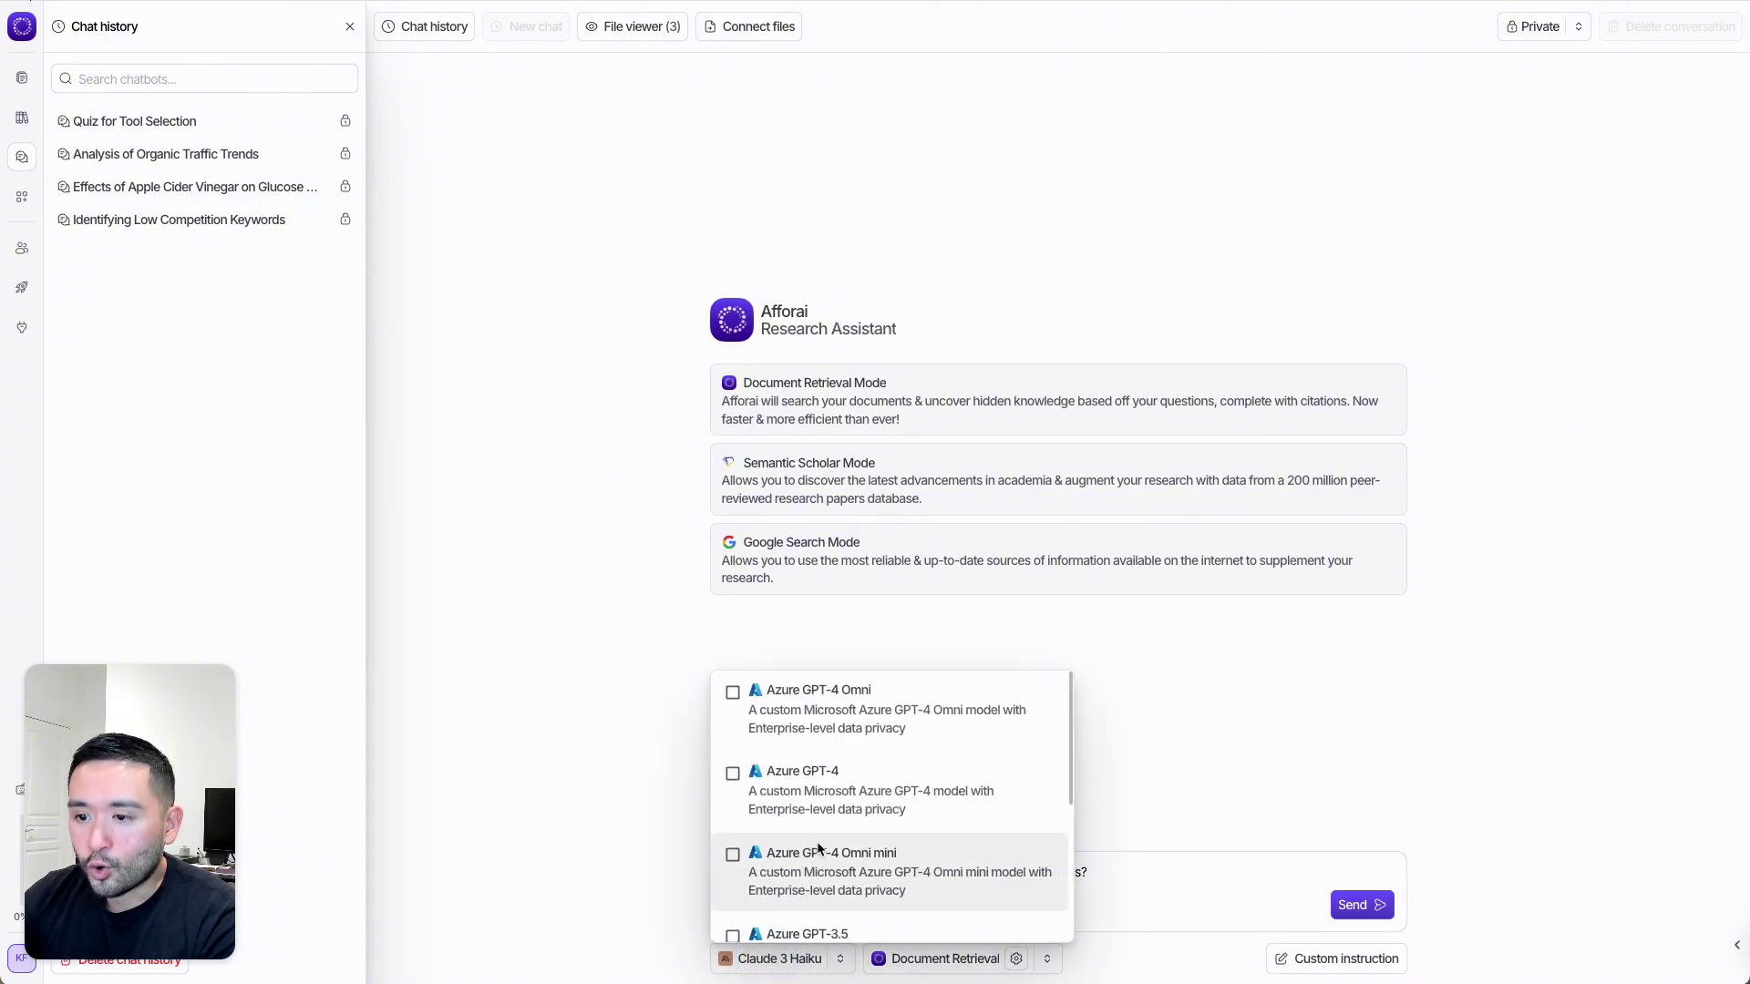
scroll(818, 849, "down", 5)
key("Escape")
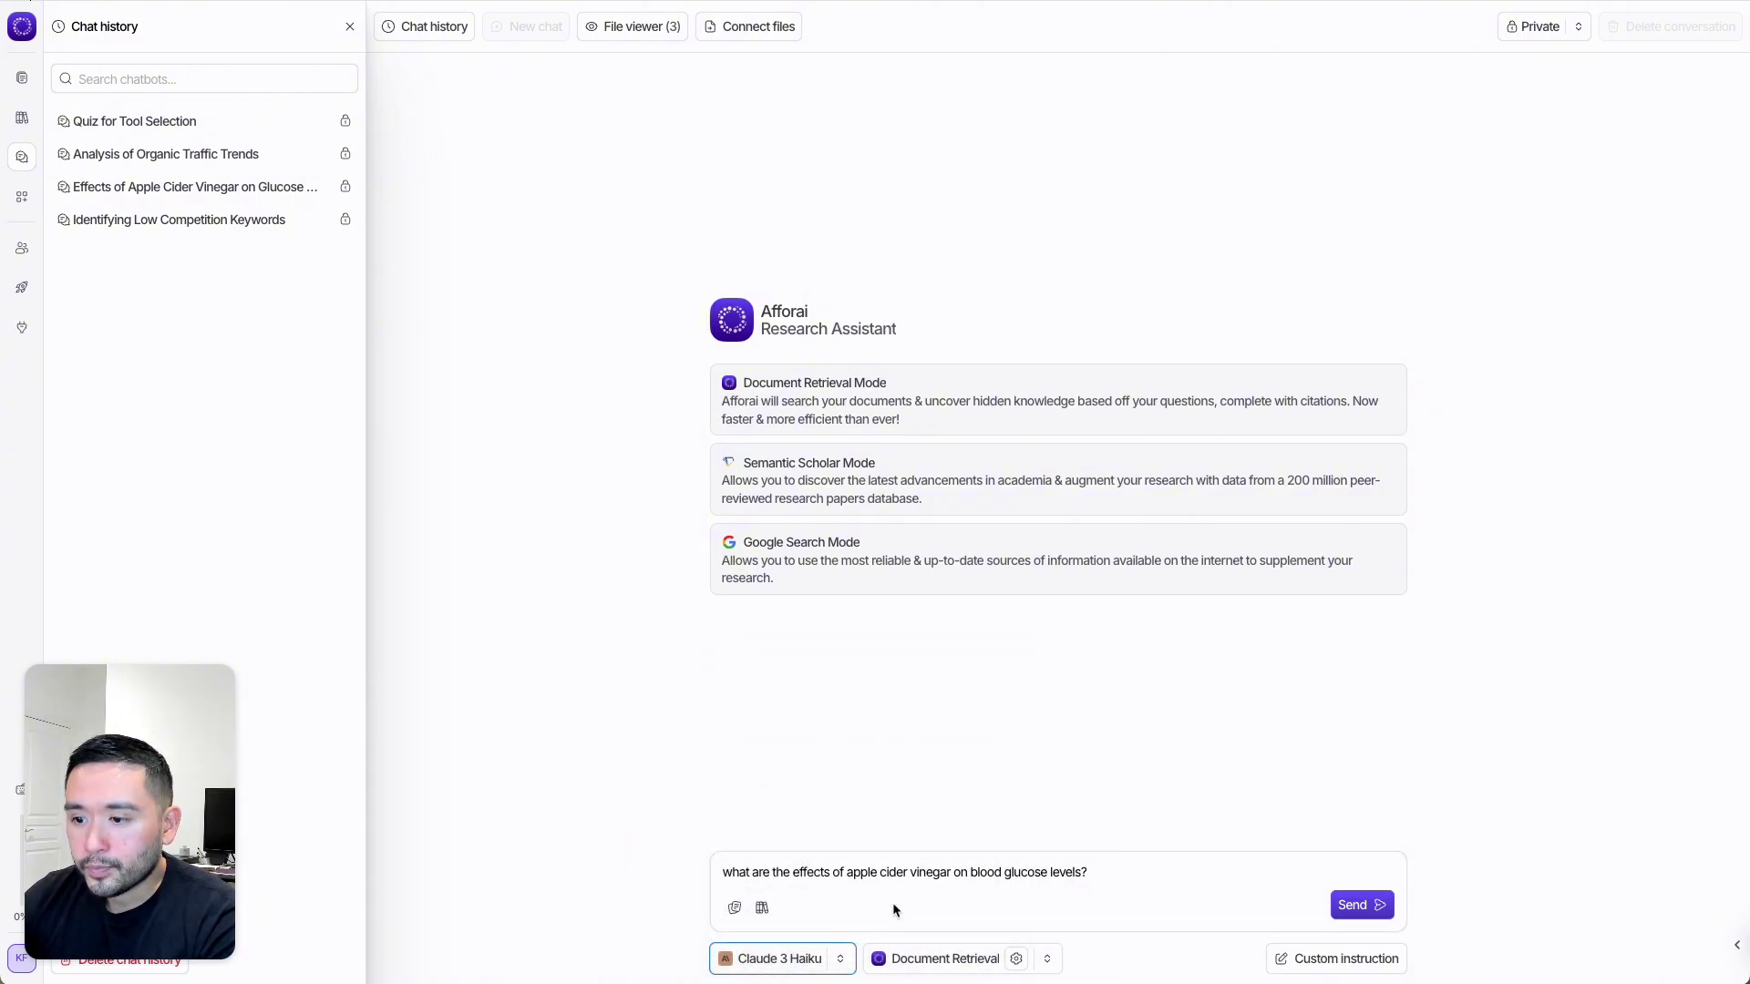
left_click(920, 968)
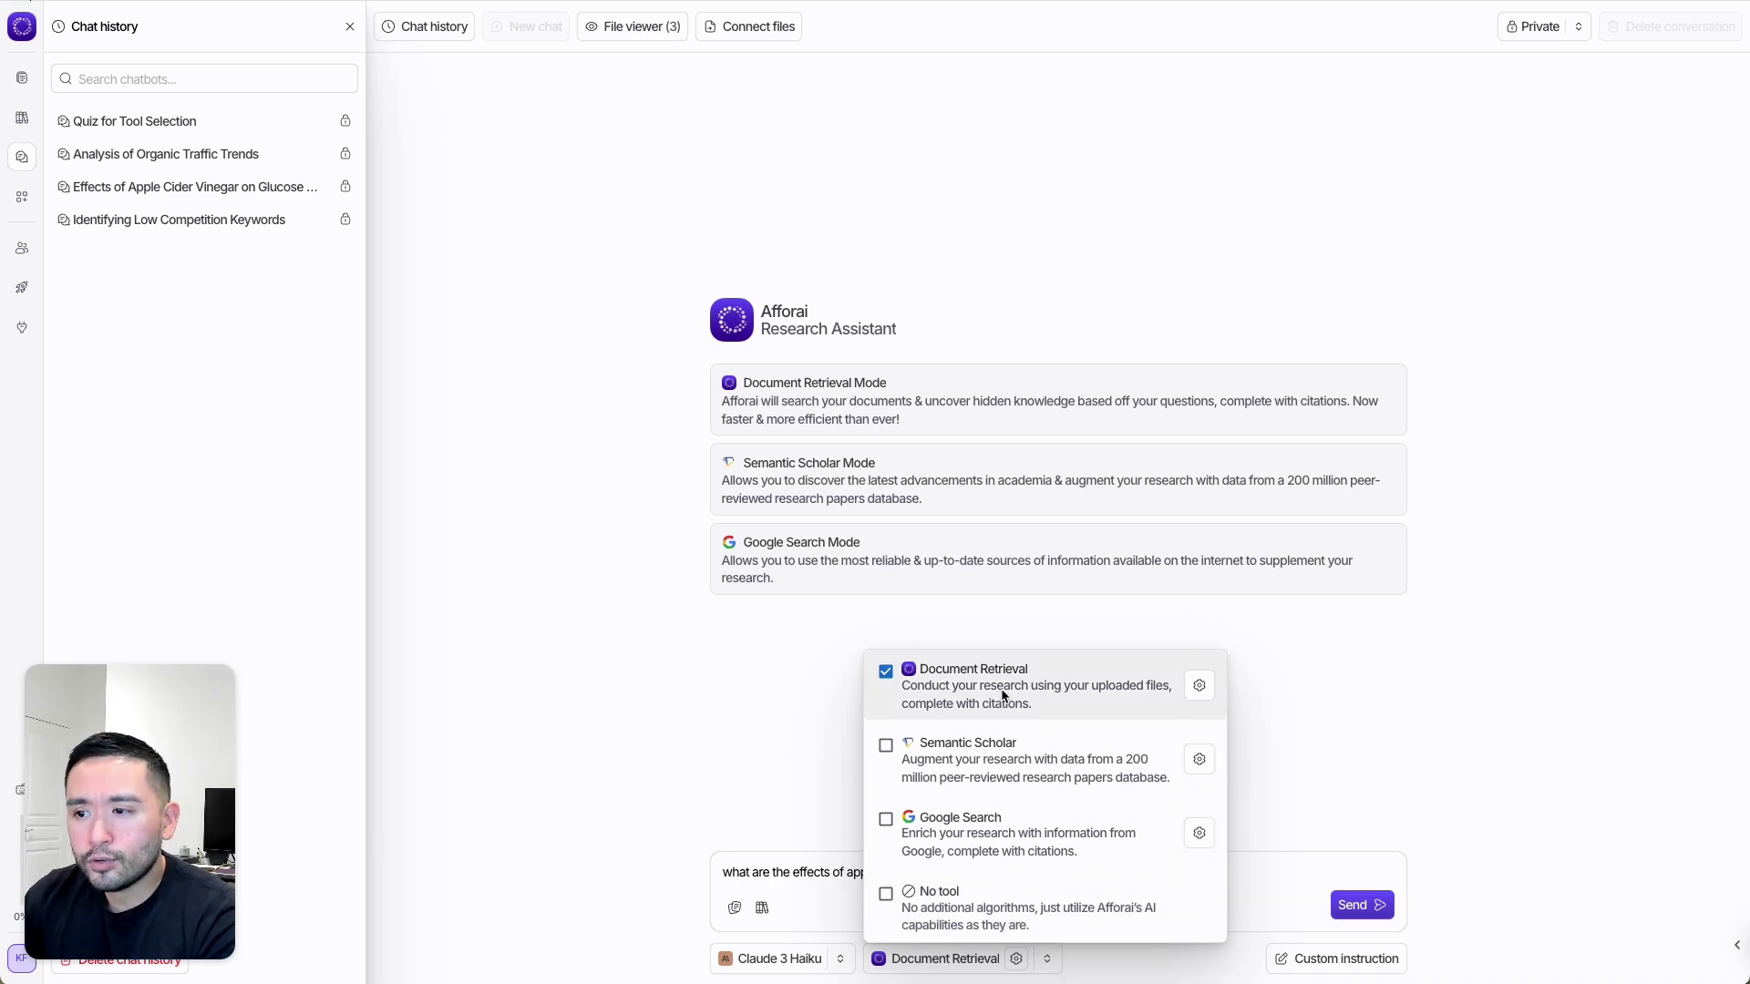
left_click(823, 890)
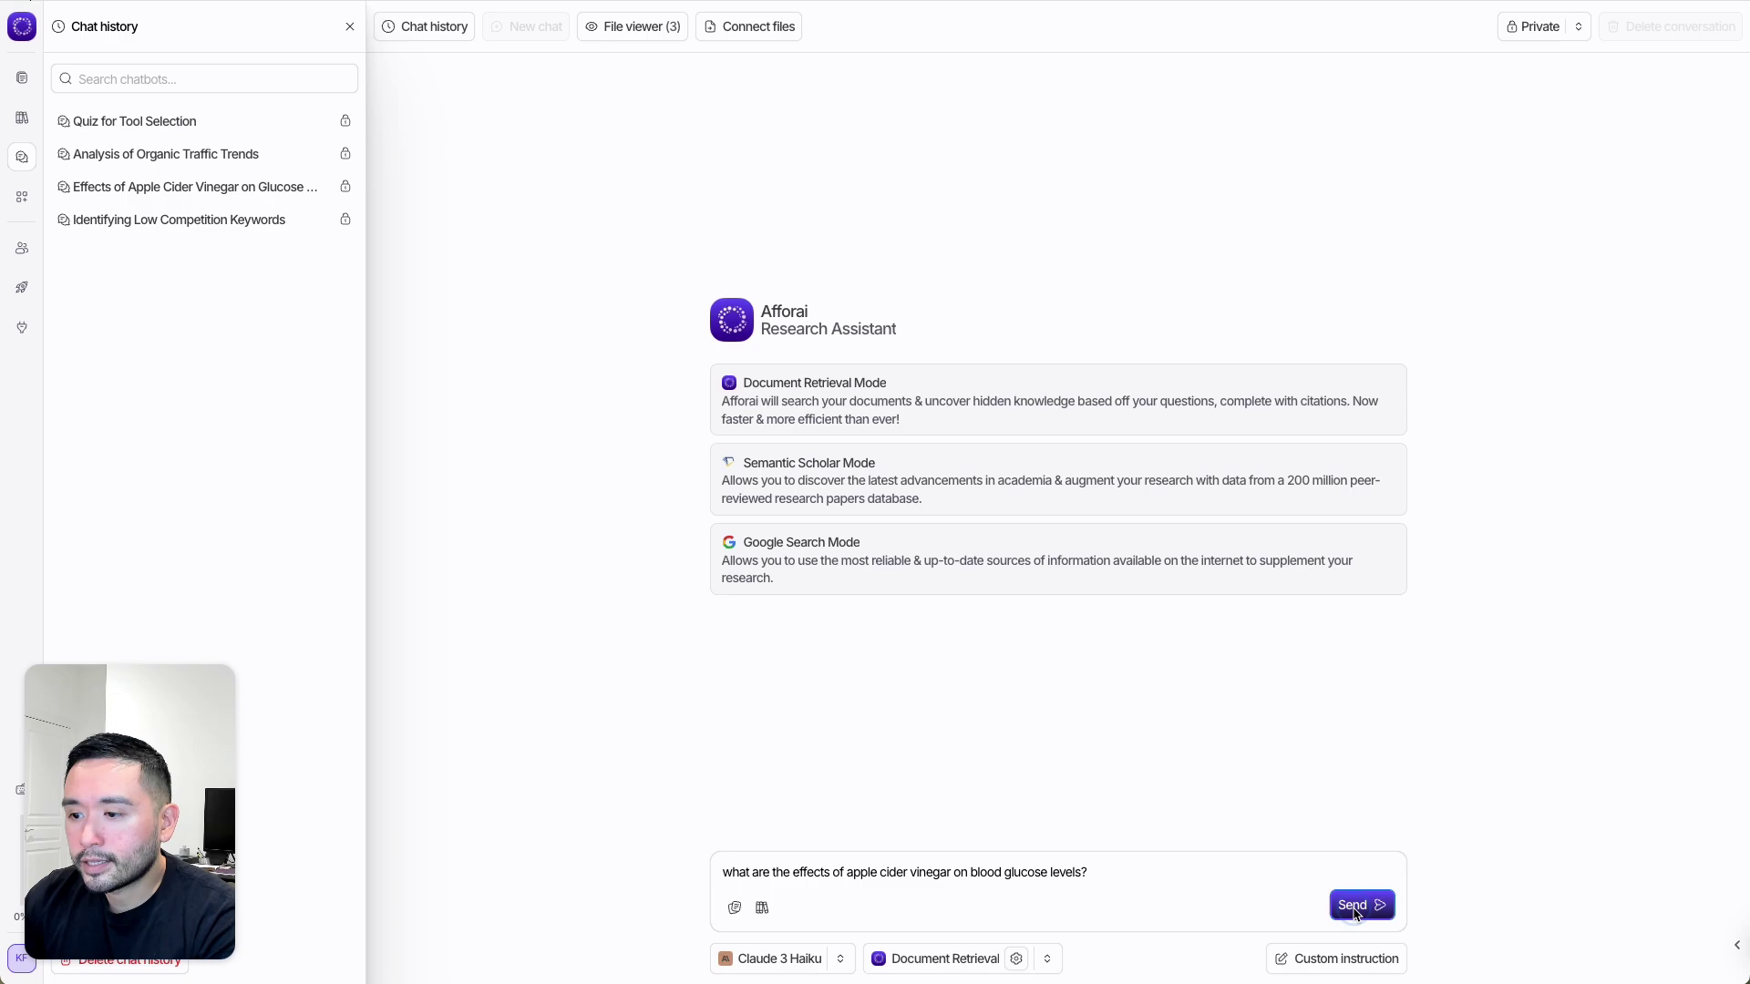
Send the blood glucose question and highlight the summary paragraph at the end of the answer.
left_click(1353, 906)
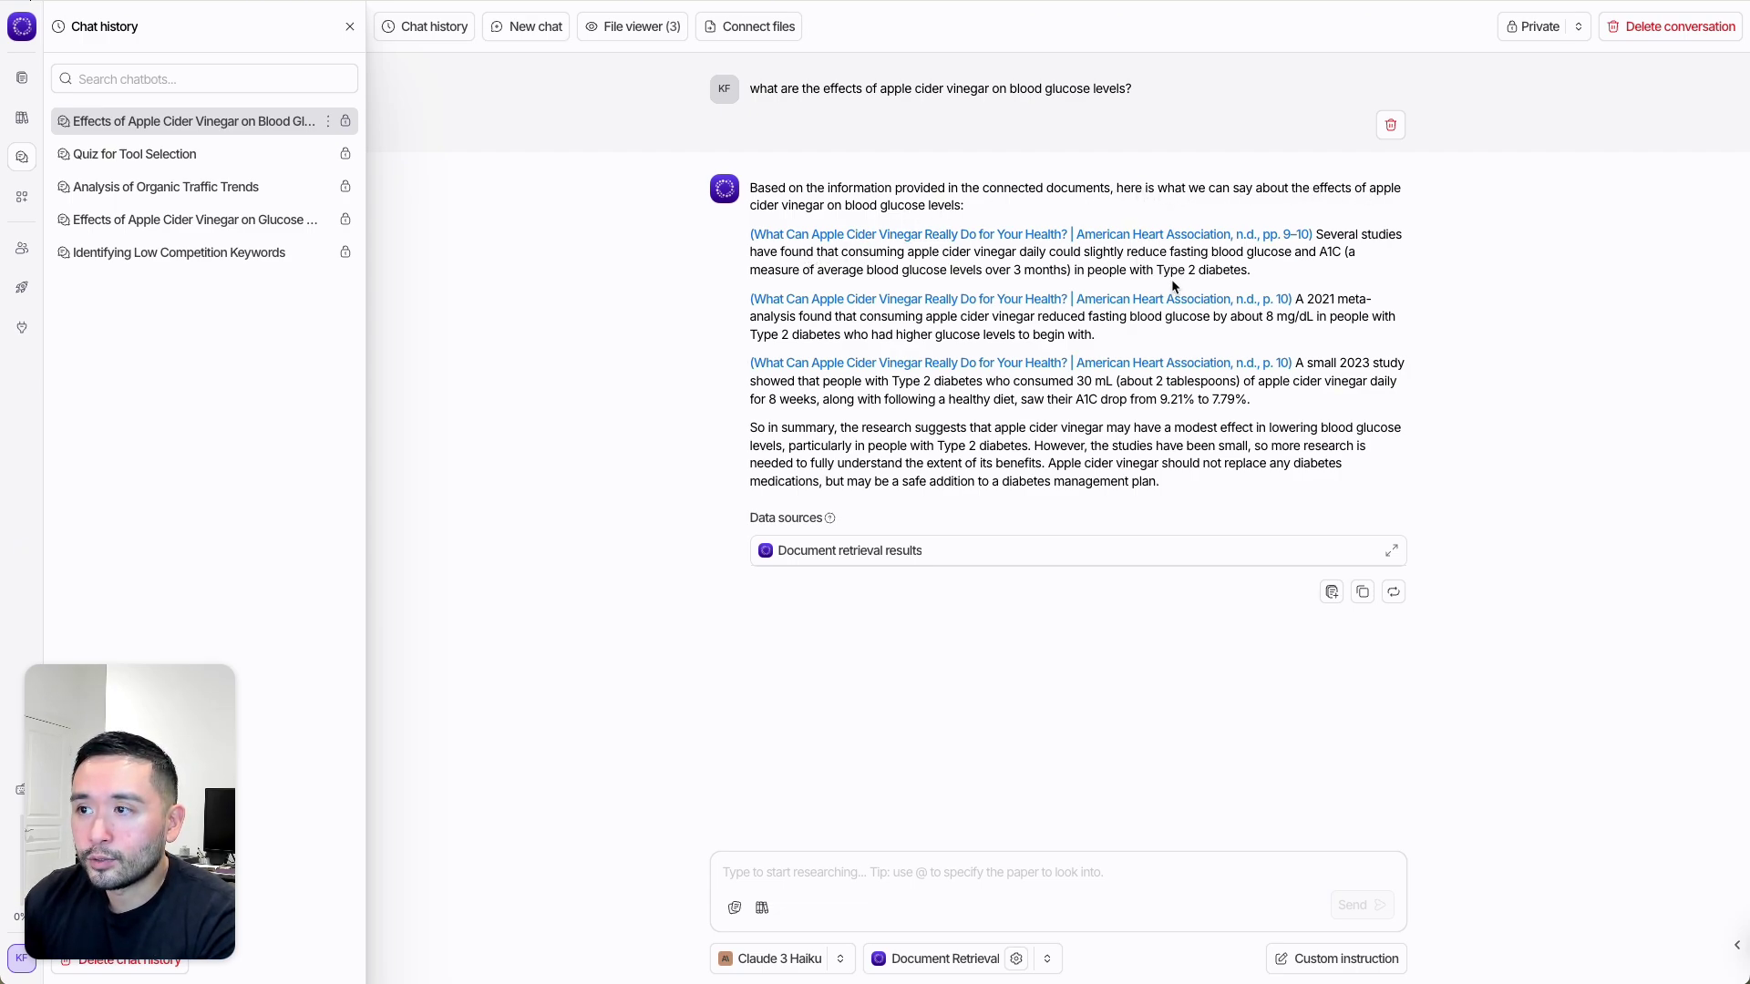
left_click_drag(751, 428, 1159, 483)
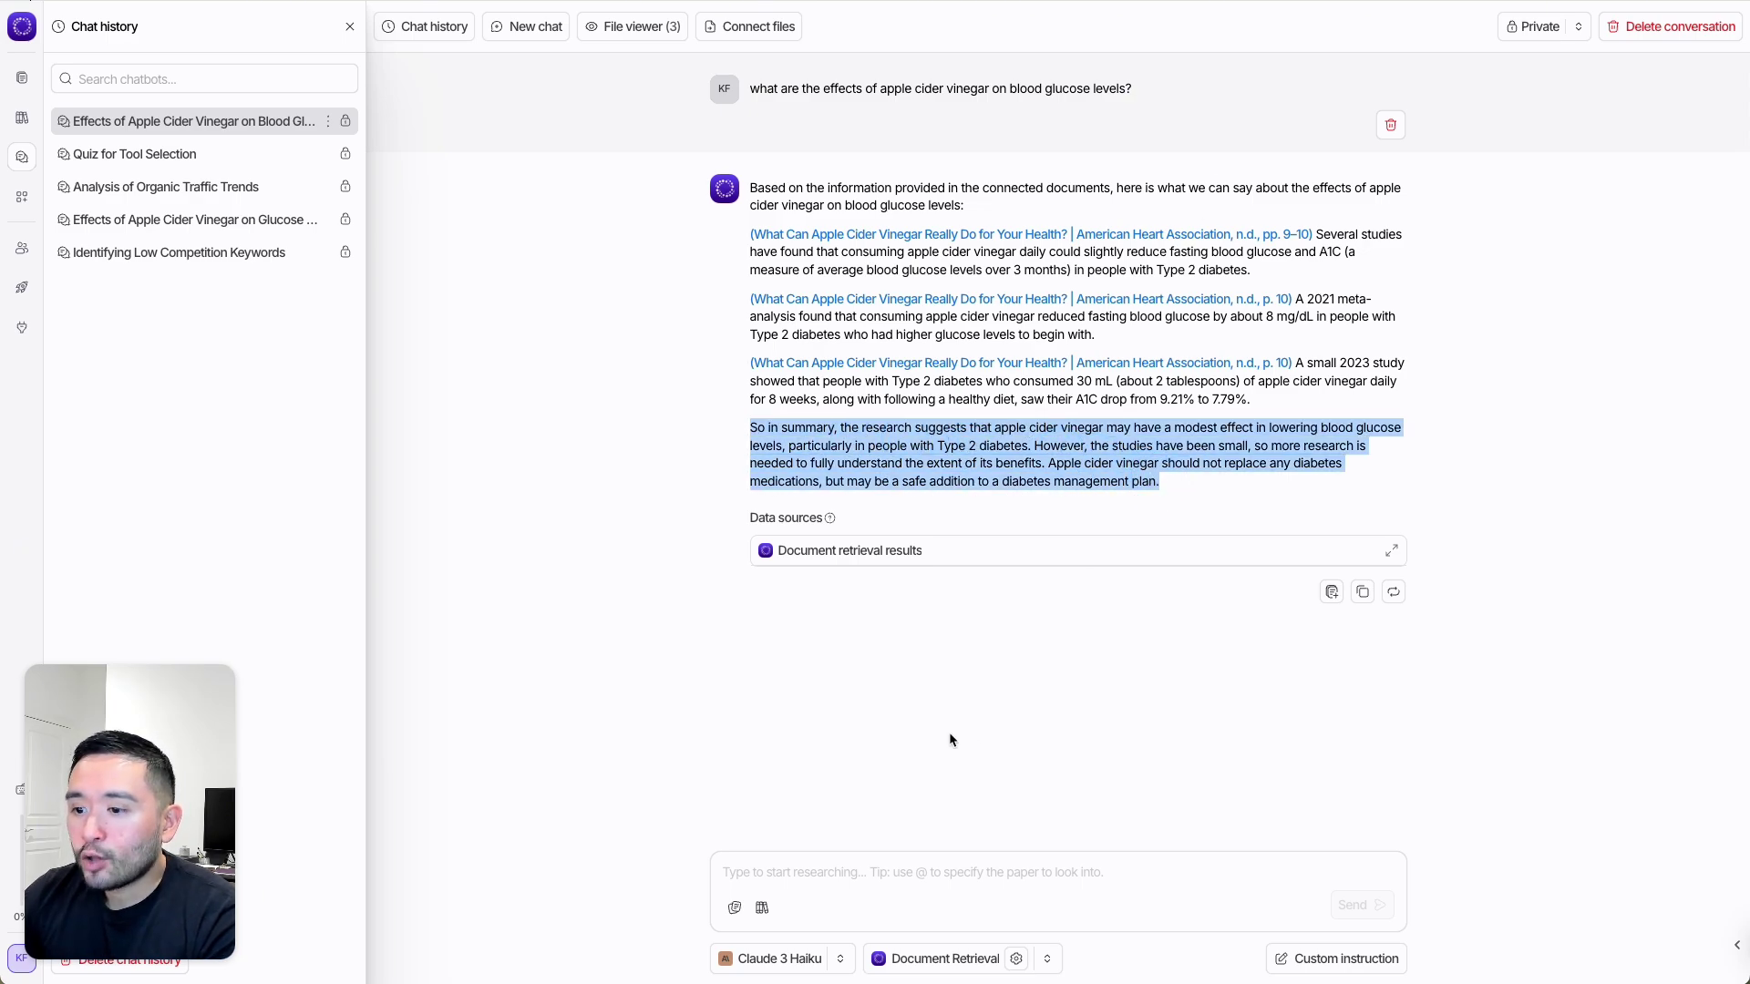
Change the research mode from Document Retrieval to Google Search and regenerate the blood glucose answer.
left_click(928, 966)
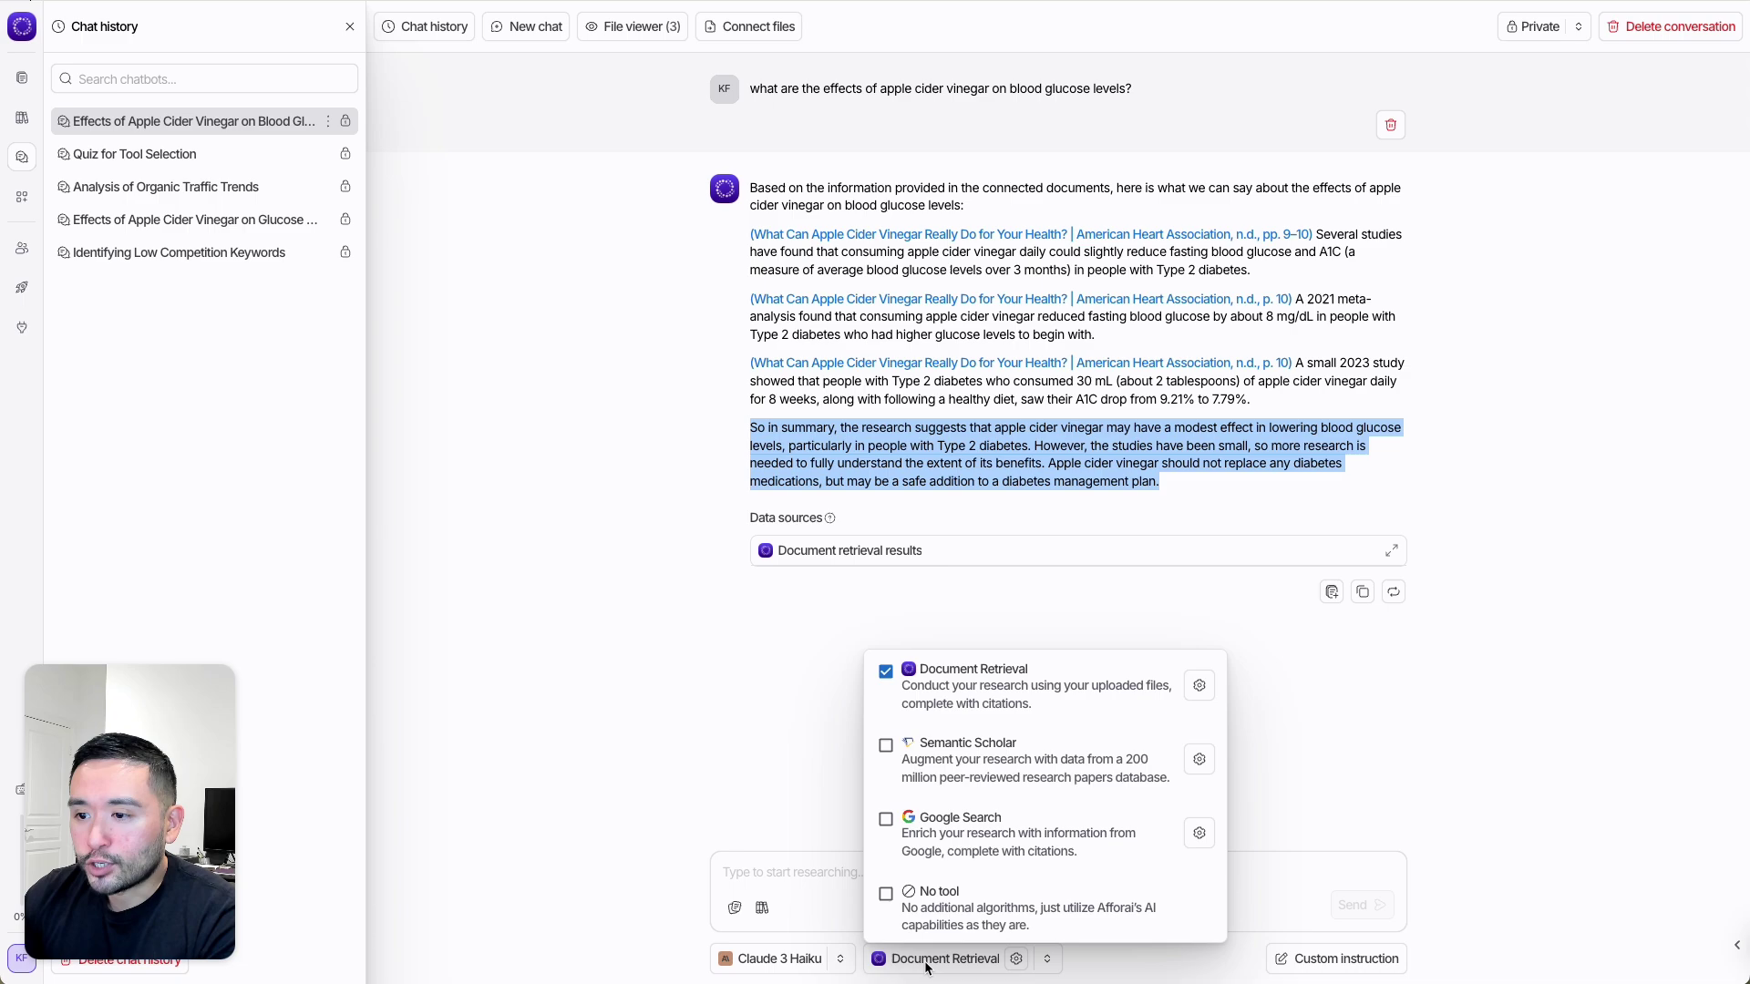
left_click(886, 819)
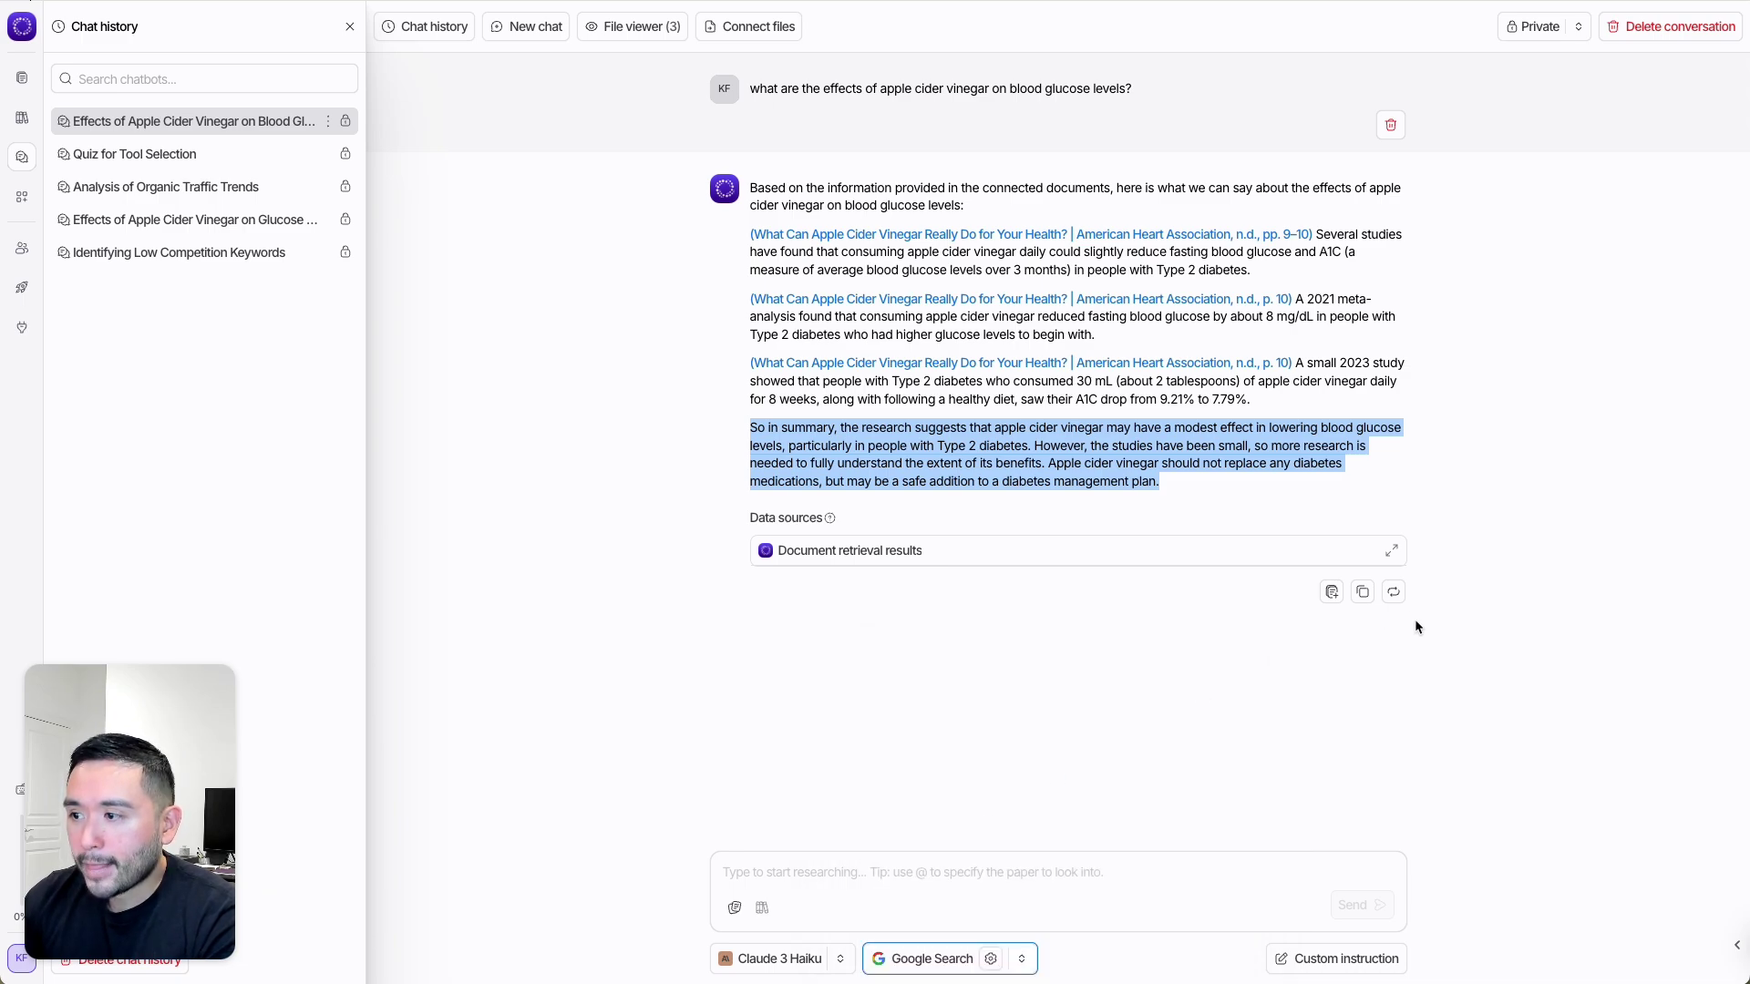
left_click(1395, 592)
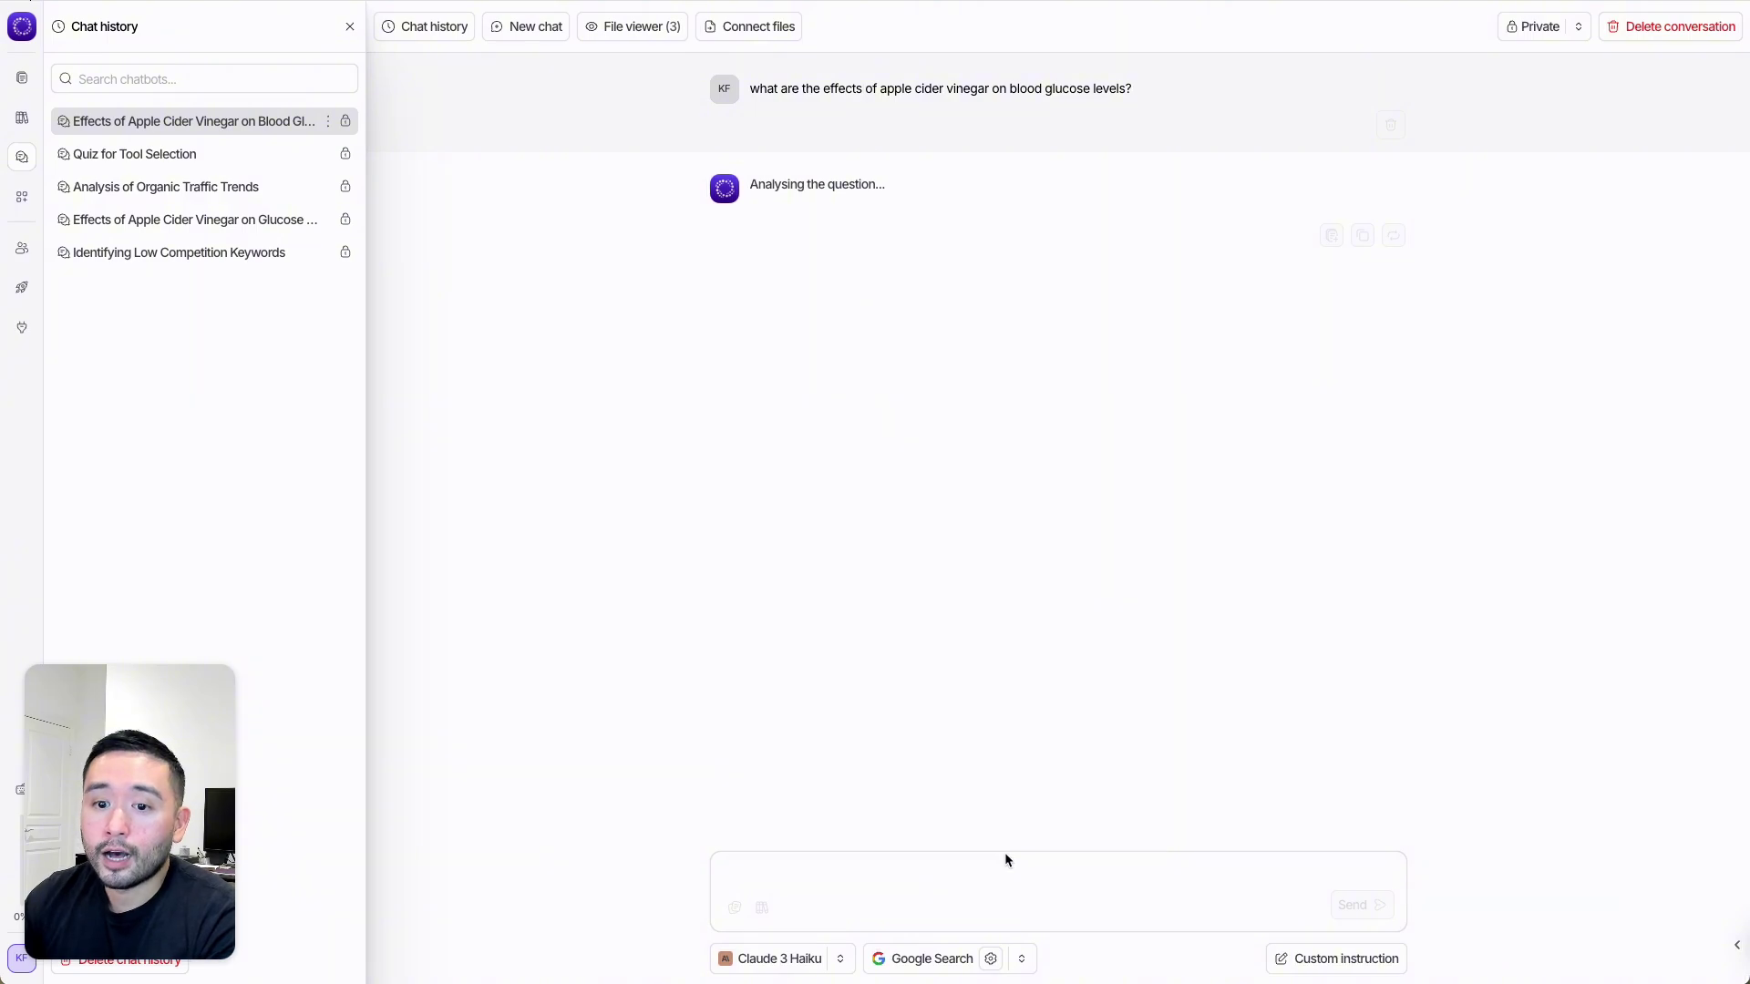
Review the regenerated answer and expand its Google Search results to examine the cited websites.
triple_click(762, 180)
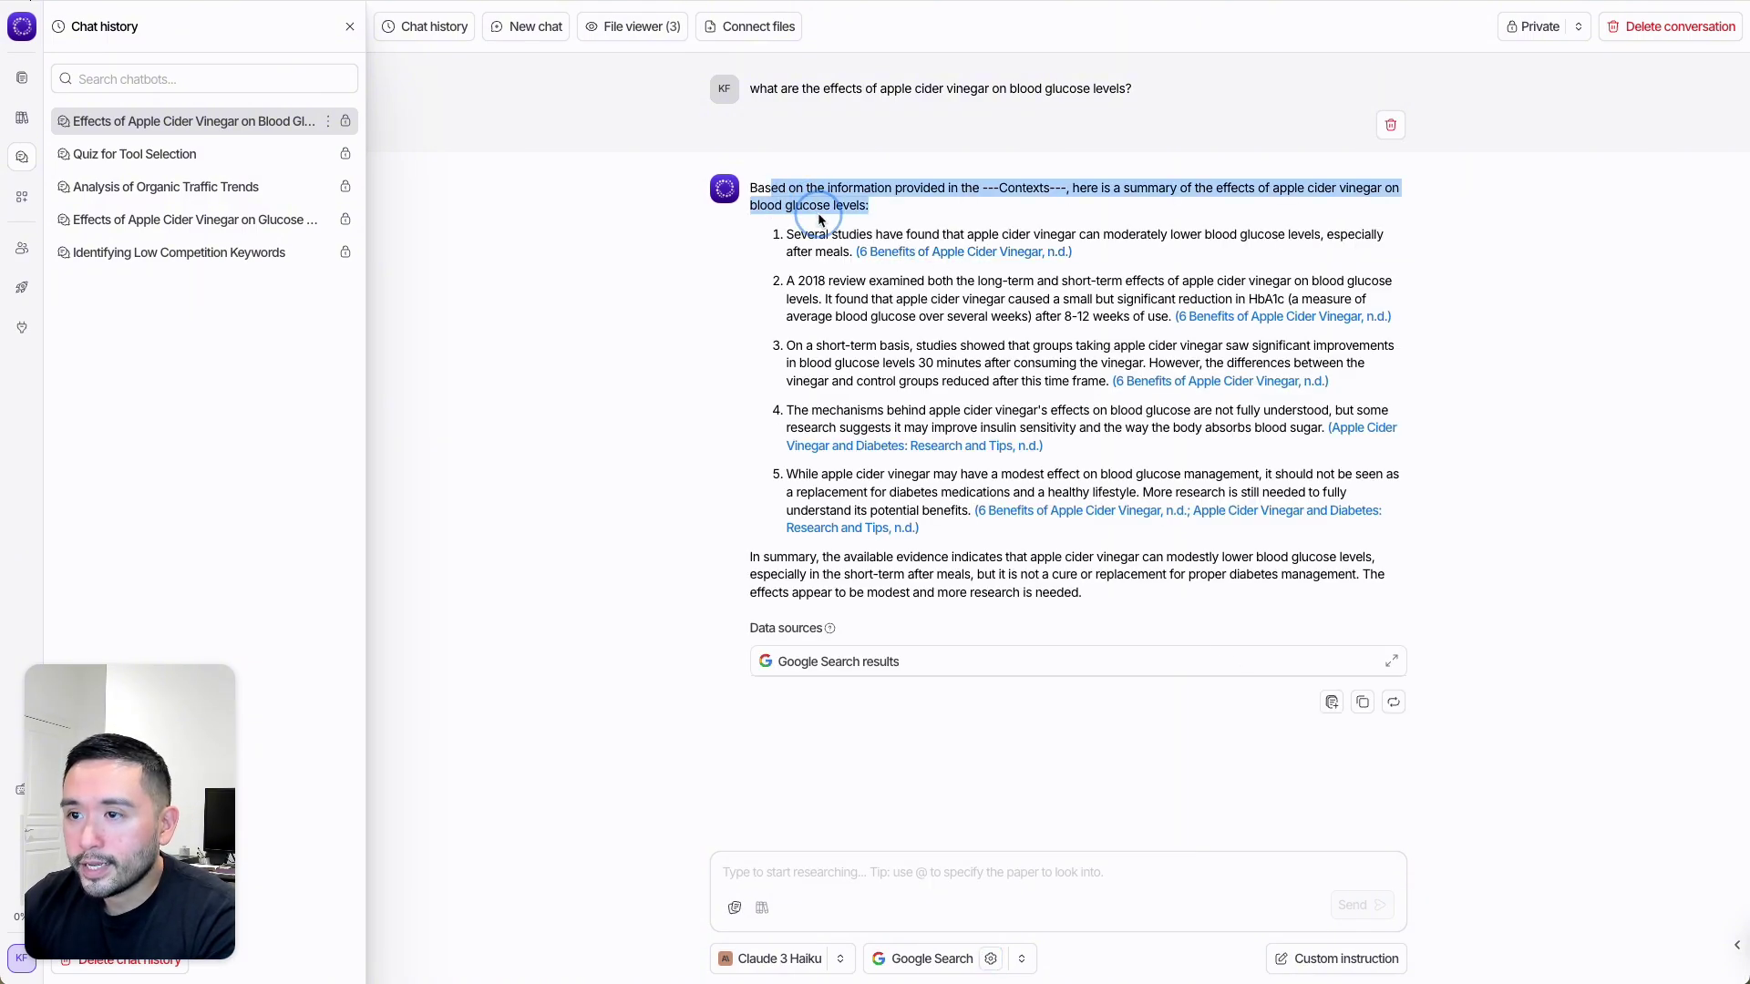
left_click(815, 223)
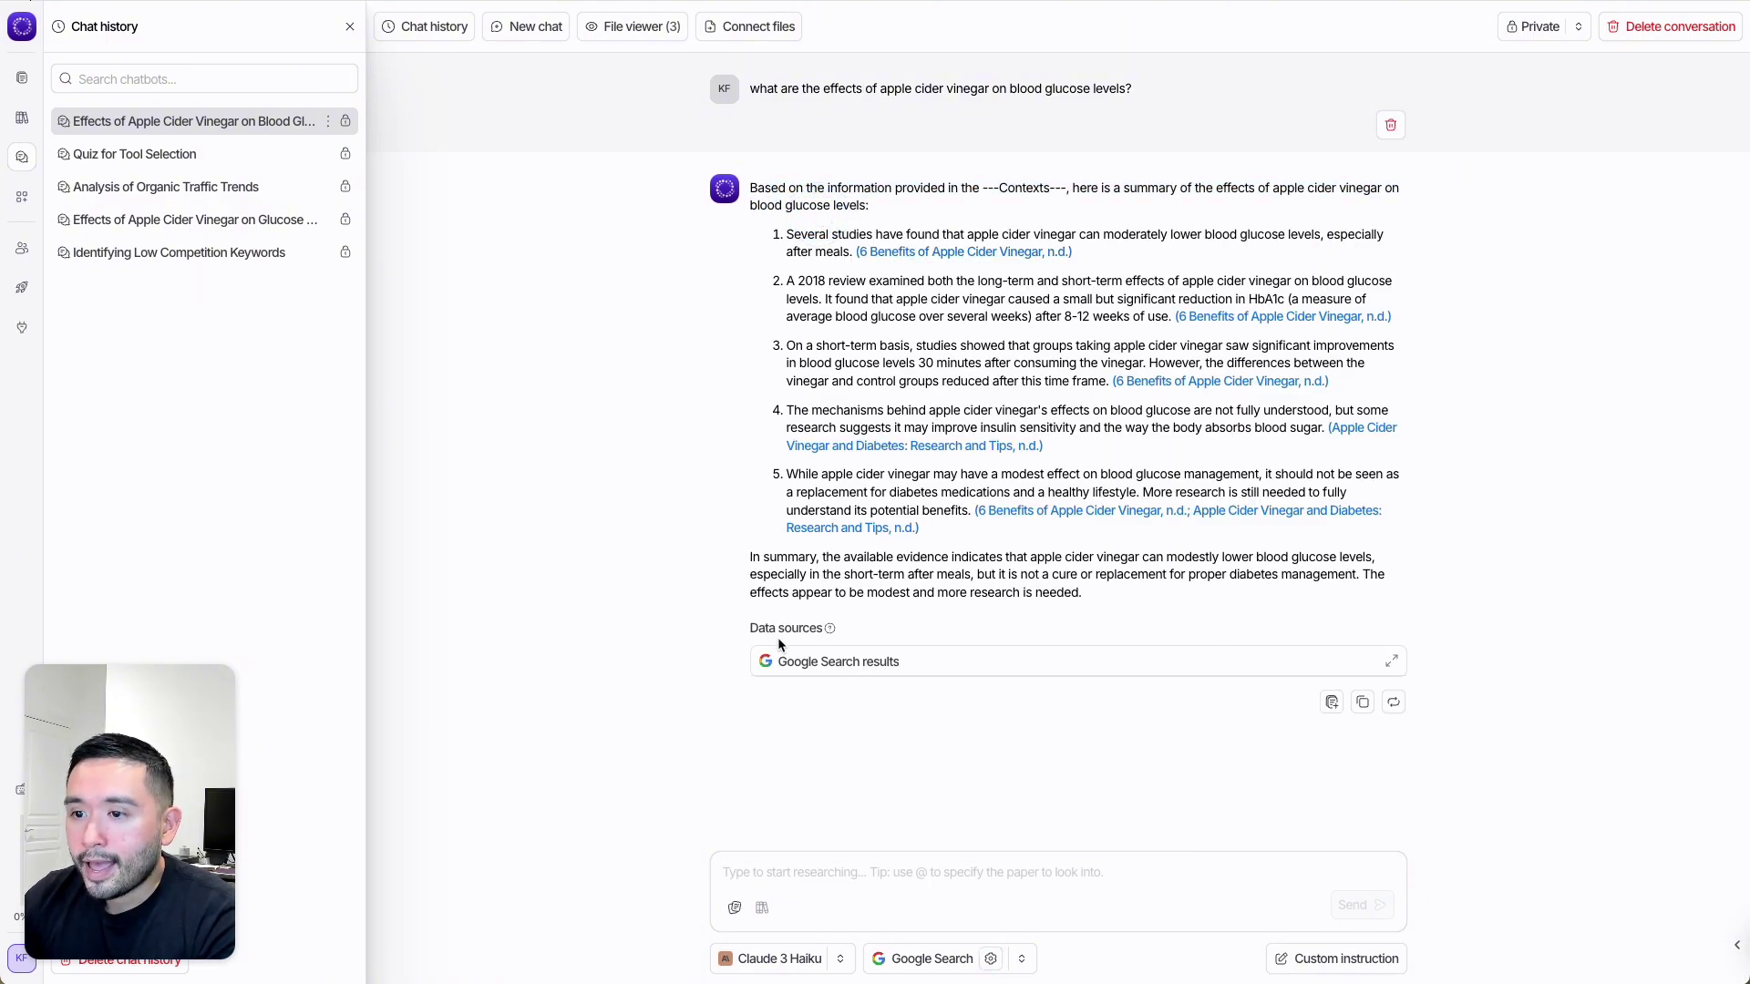
left_click(834, 660)
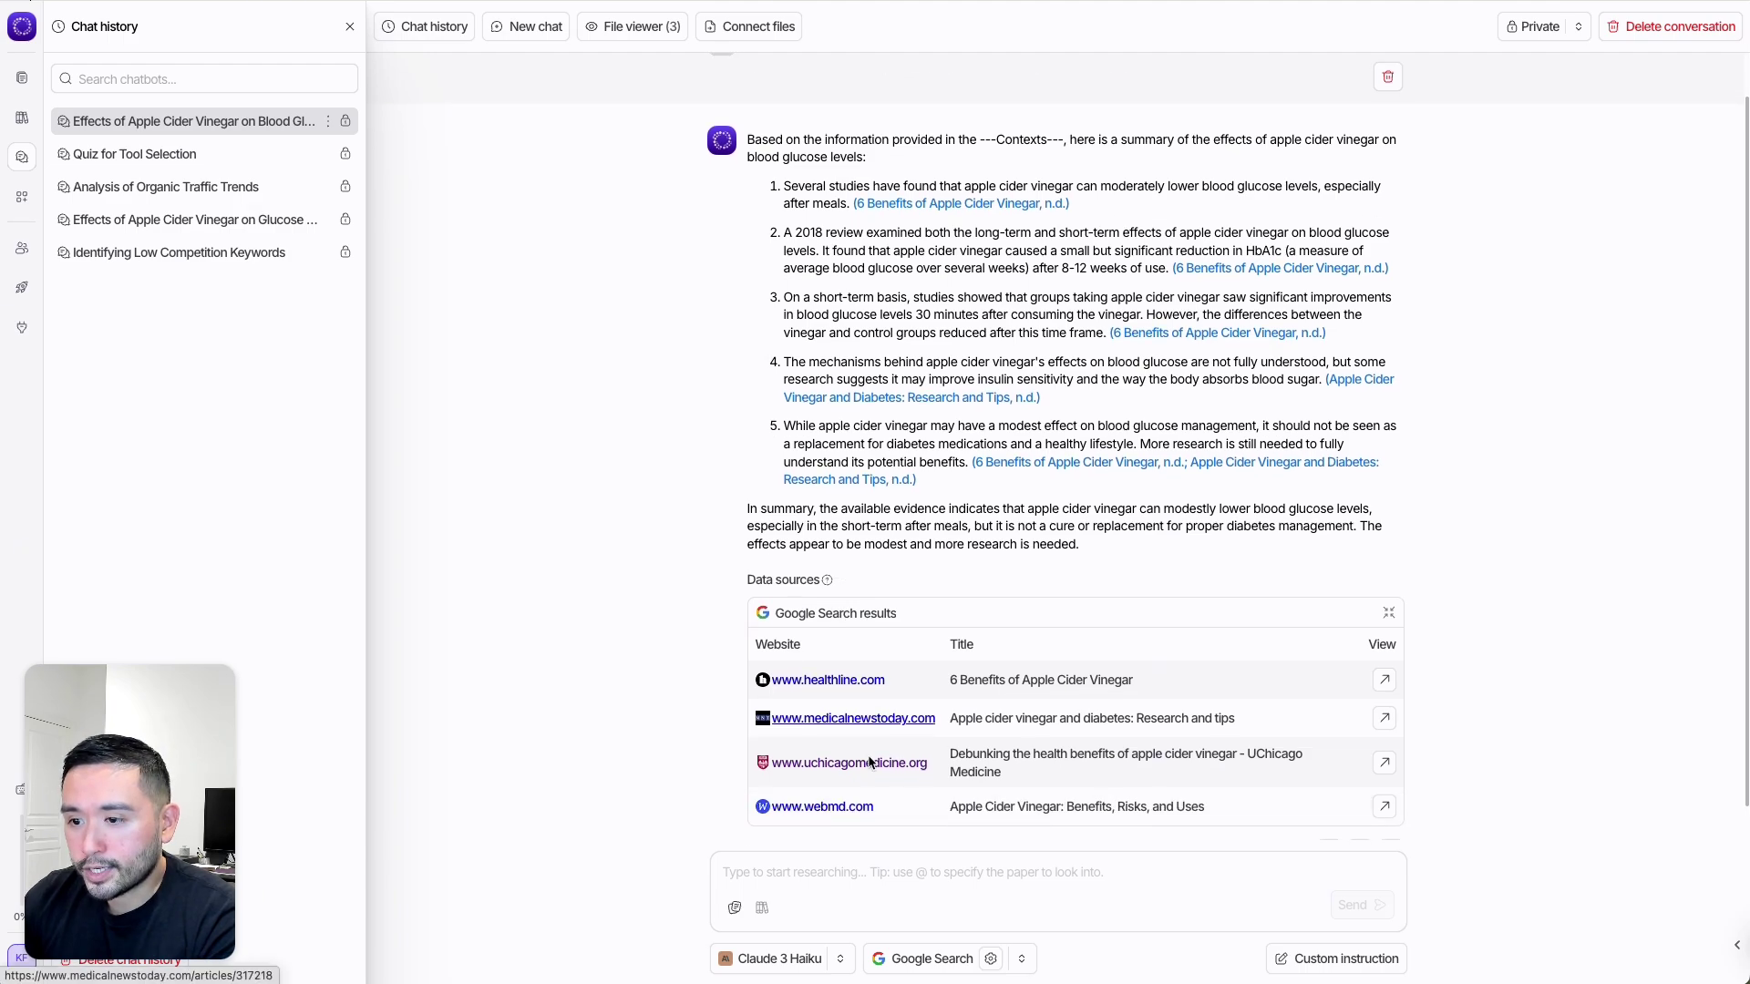
scroll(906, 727, "down", 1)
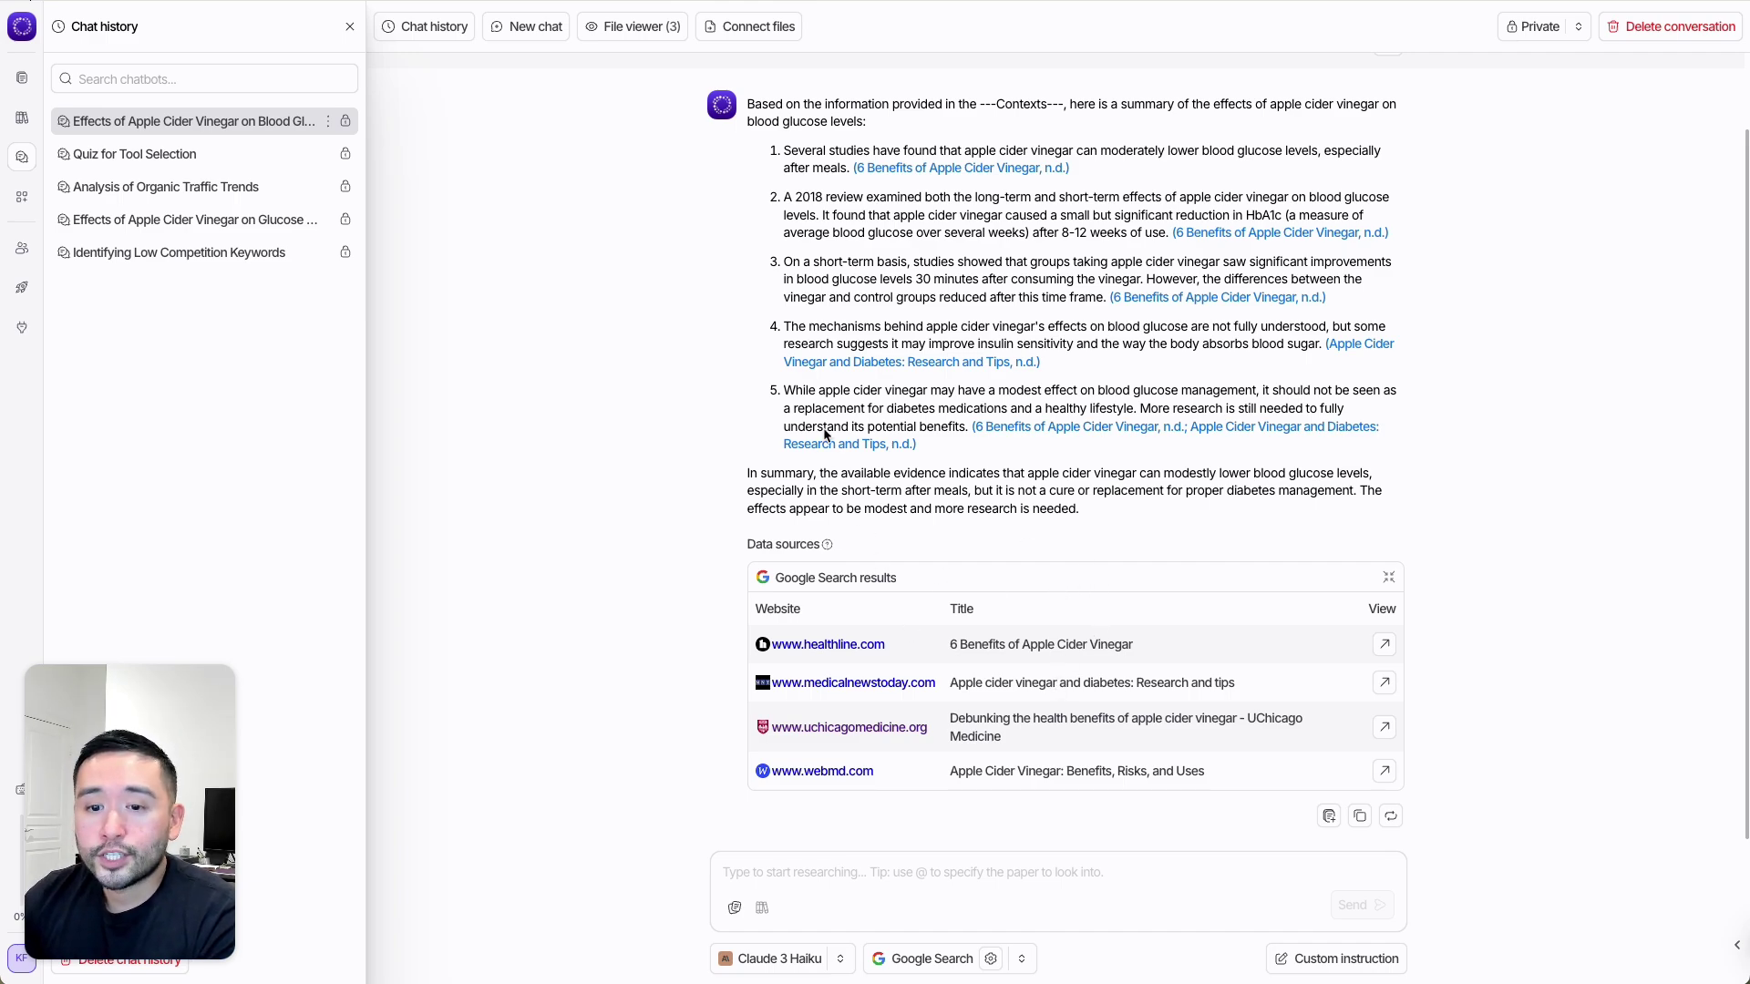
Open the Apple Cider Vinegar document, look over its outline, and show the Research Assistant beside it.
left_click(24, 82)
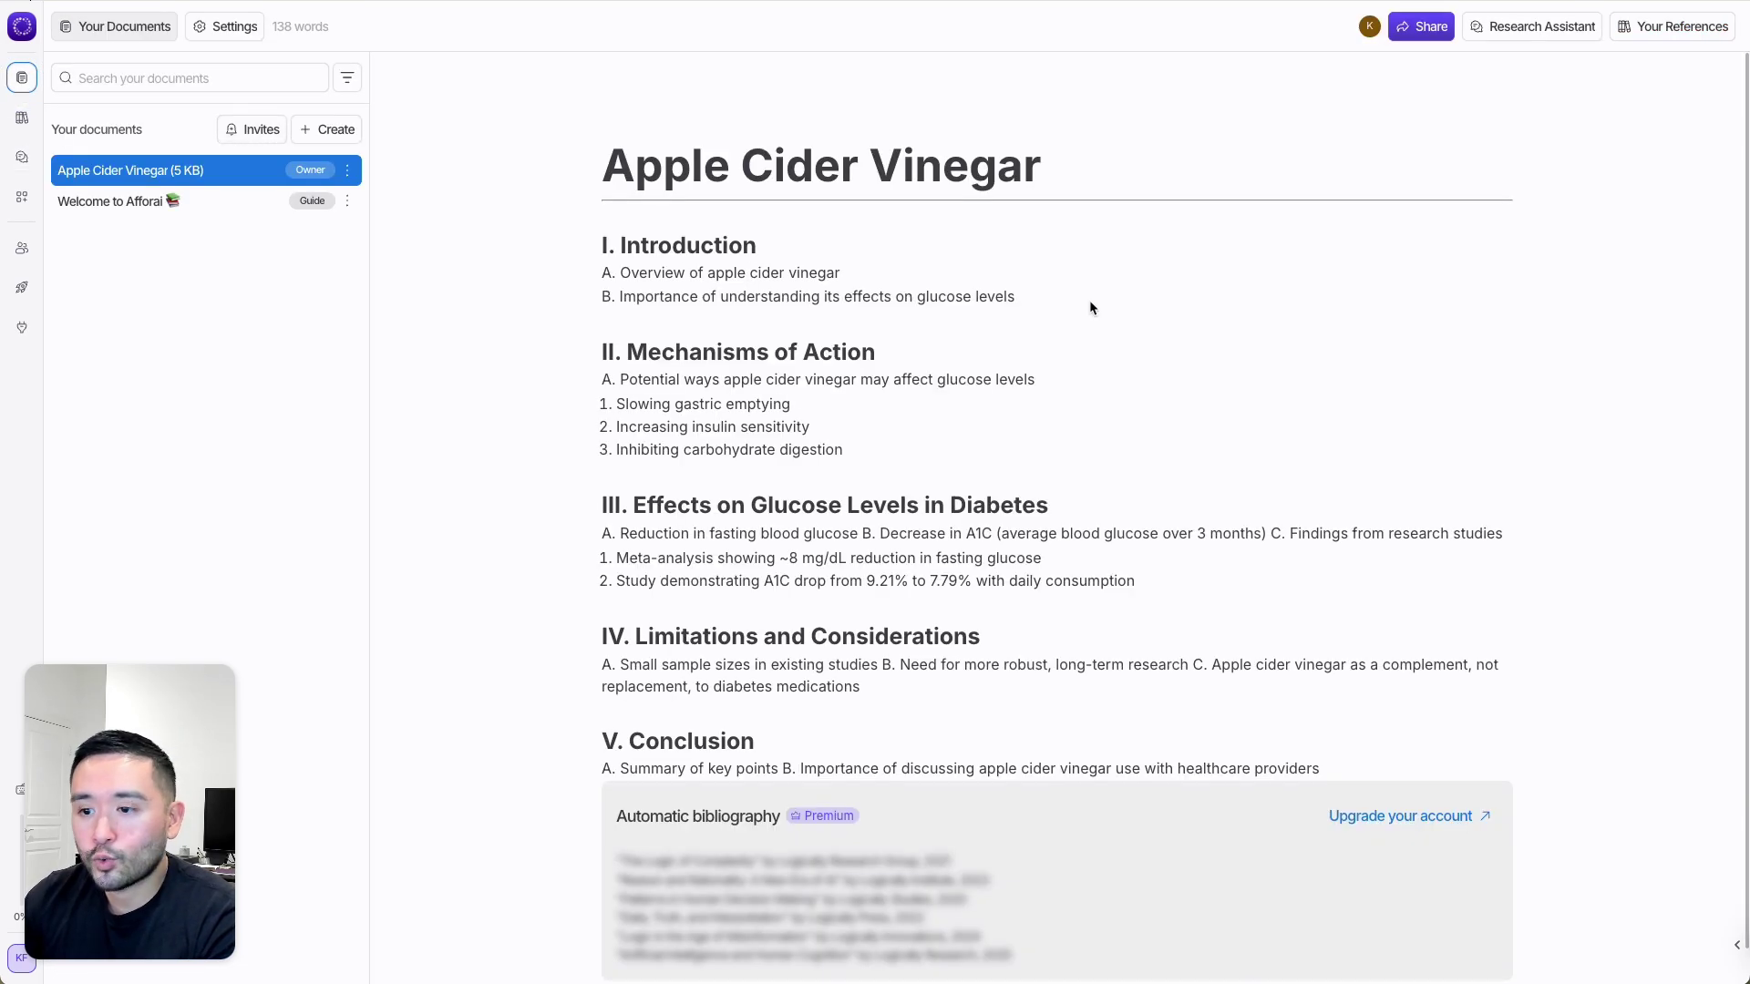
left_click_drag(602, 244, 1039, 709)
left_click(1043, 660)
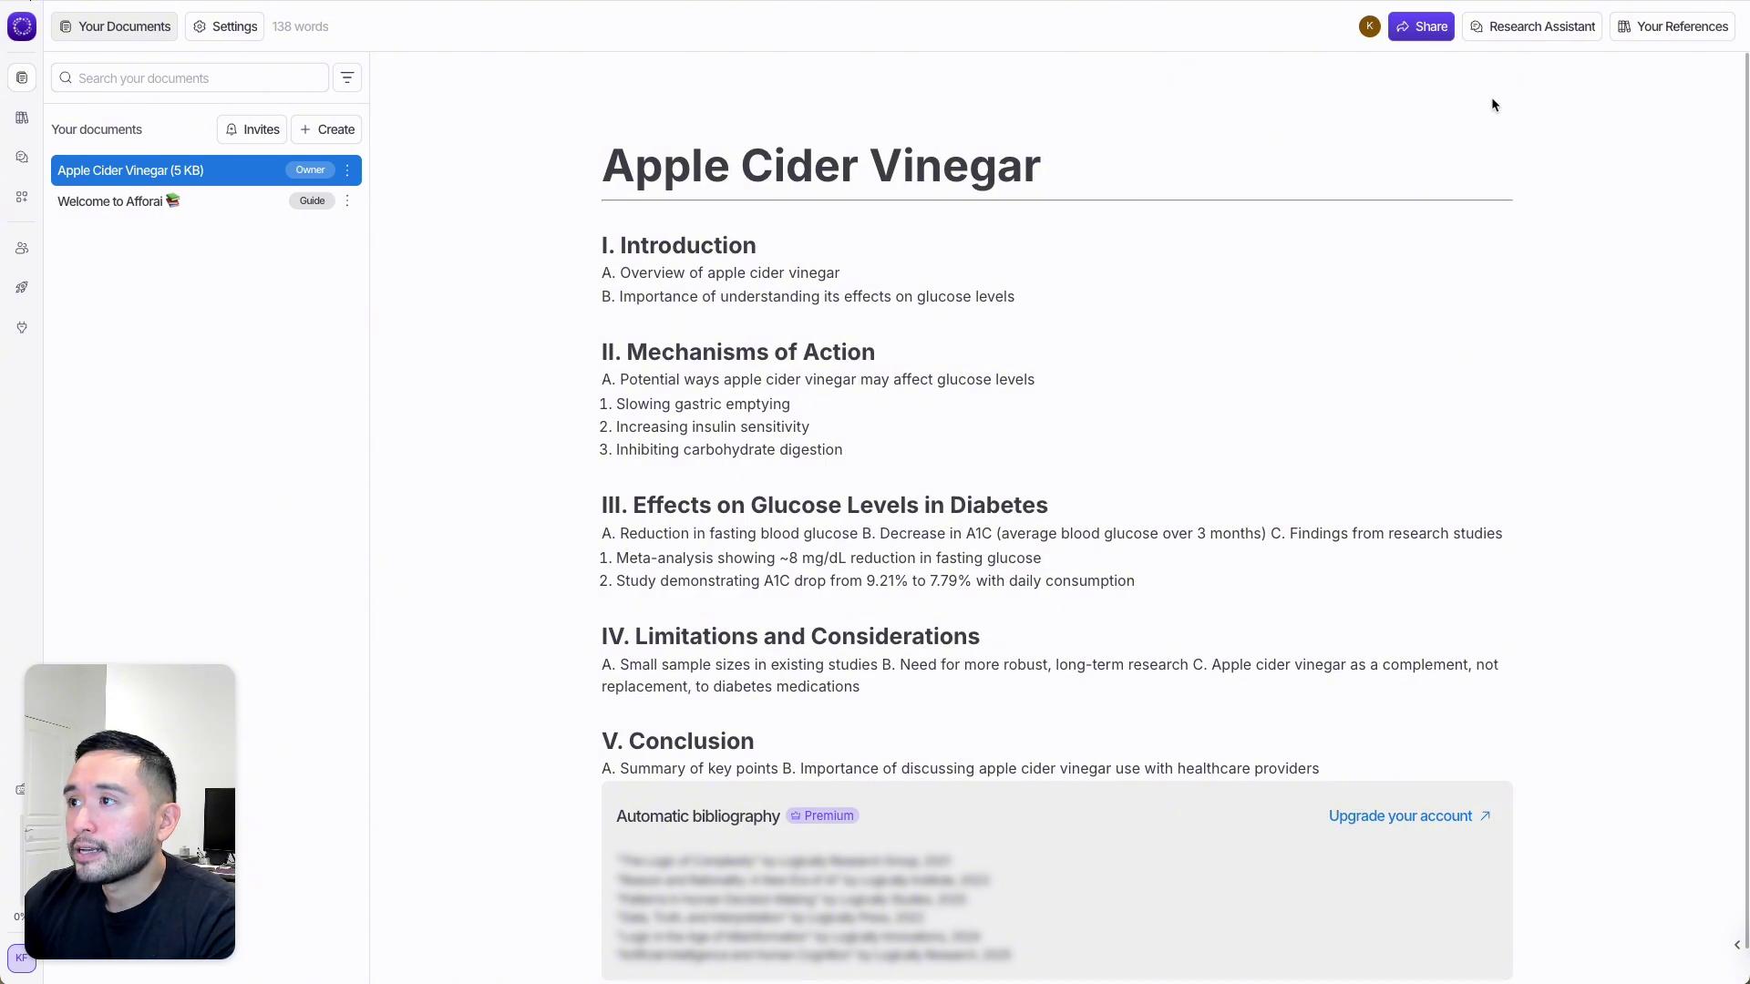
left_click(1531, 27)
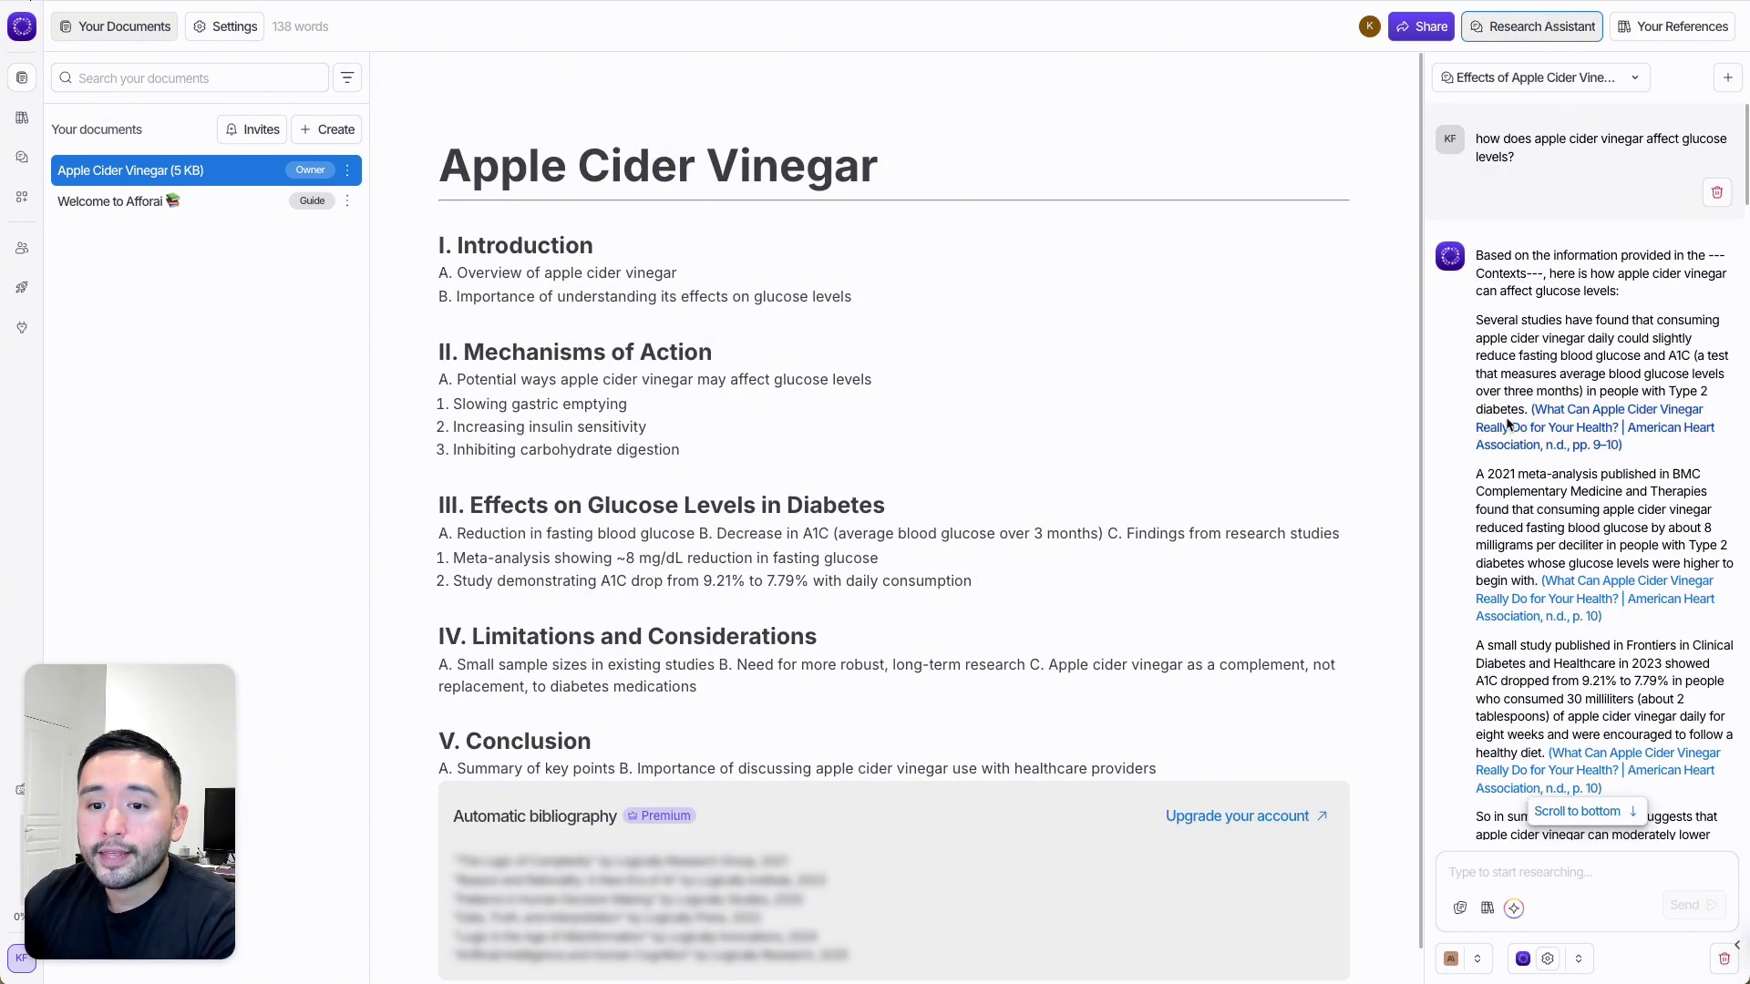
Review the earlier chat about glucose levels, including the outline request and the outline generated for it.
scroll(1542, 481, "down", 5)
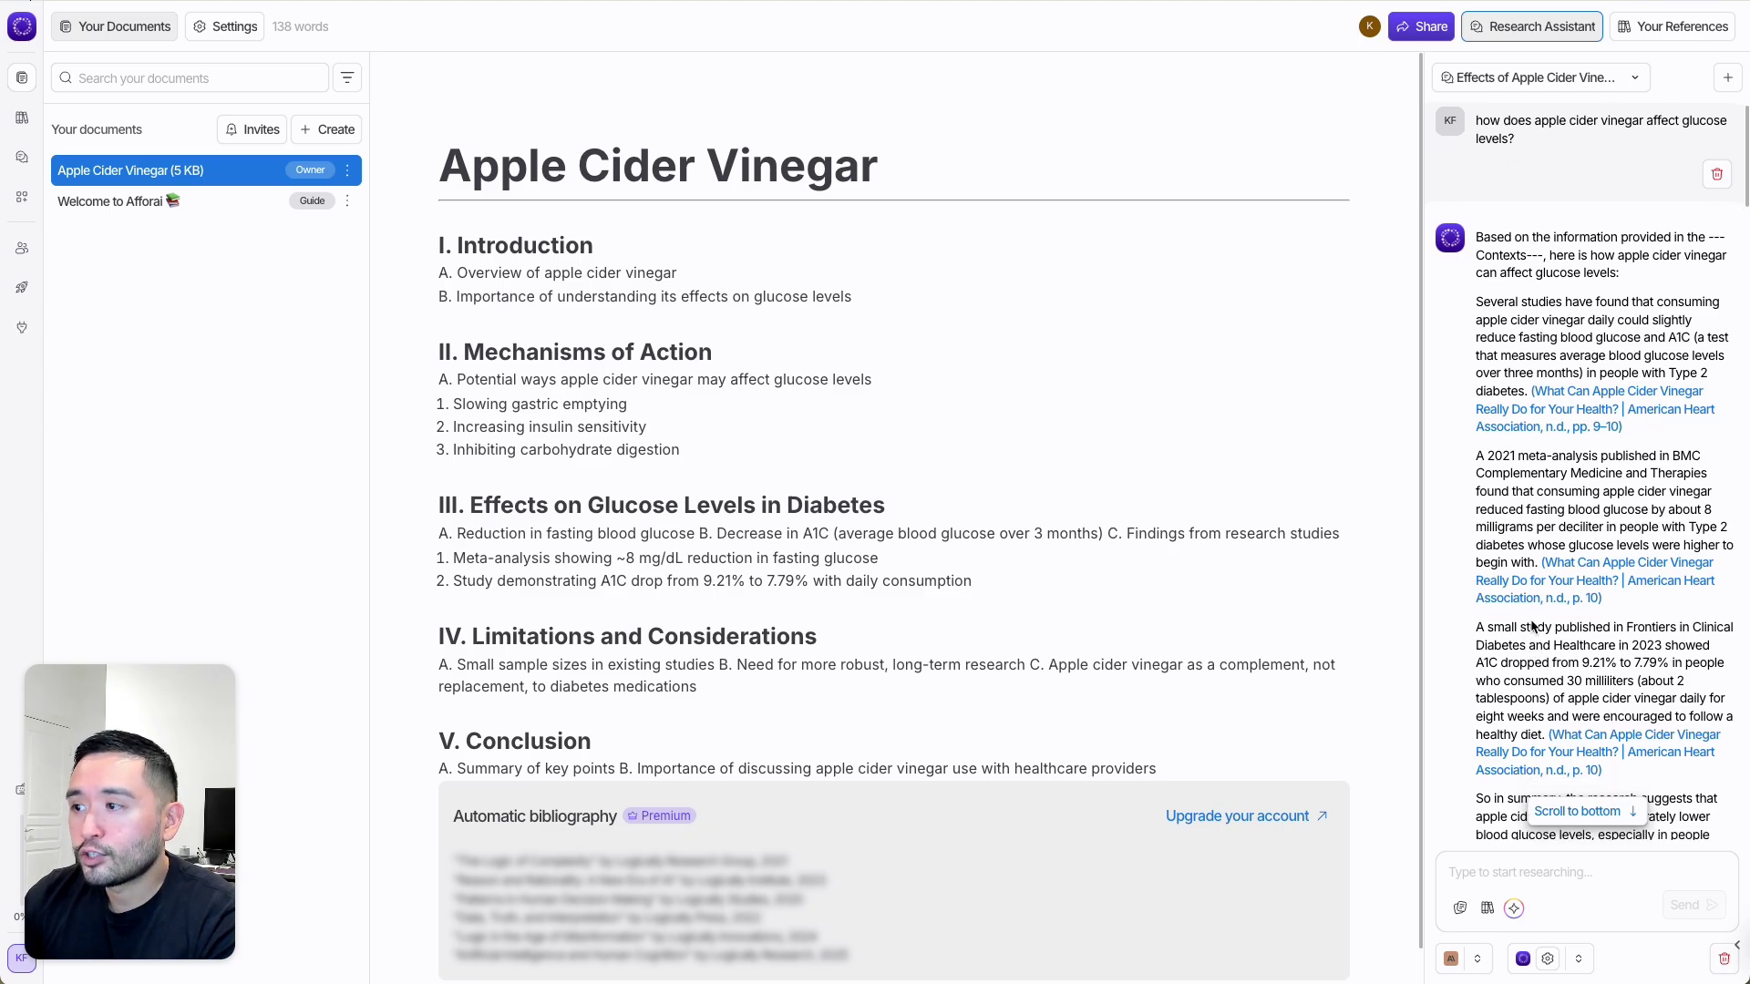
scroll(1543, 482, "down", 3)
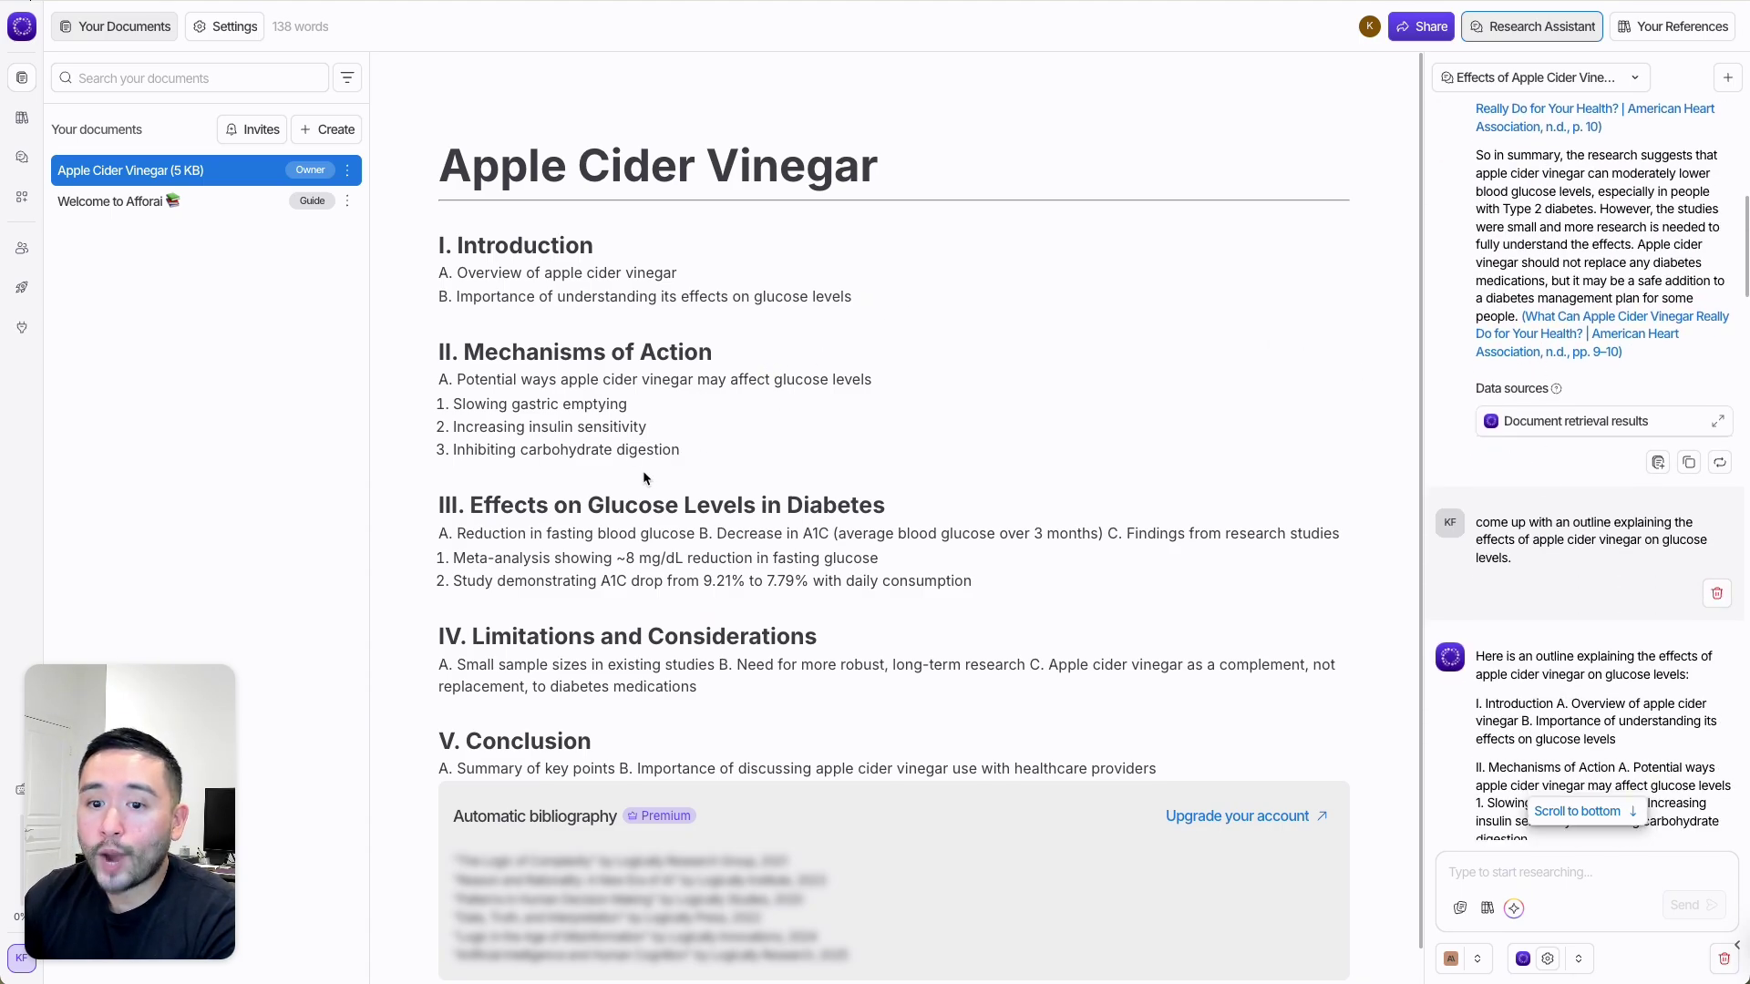
scroll(1540, 483, "down", 8)
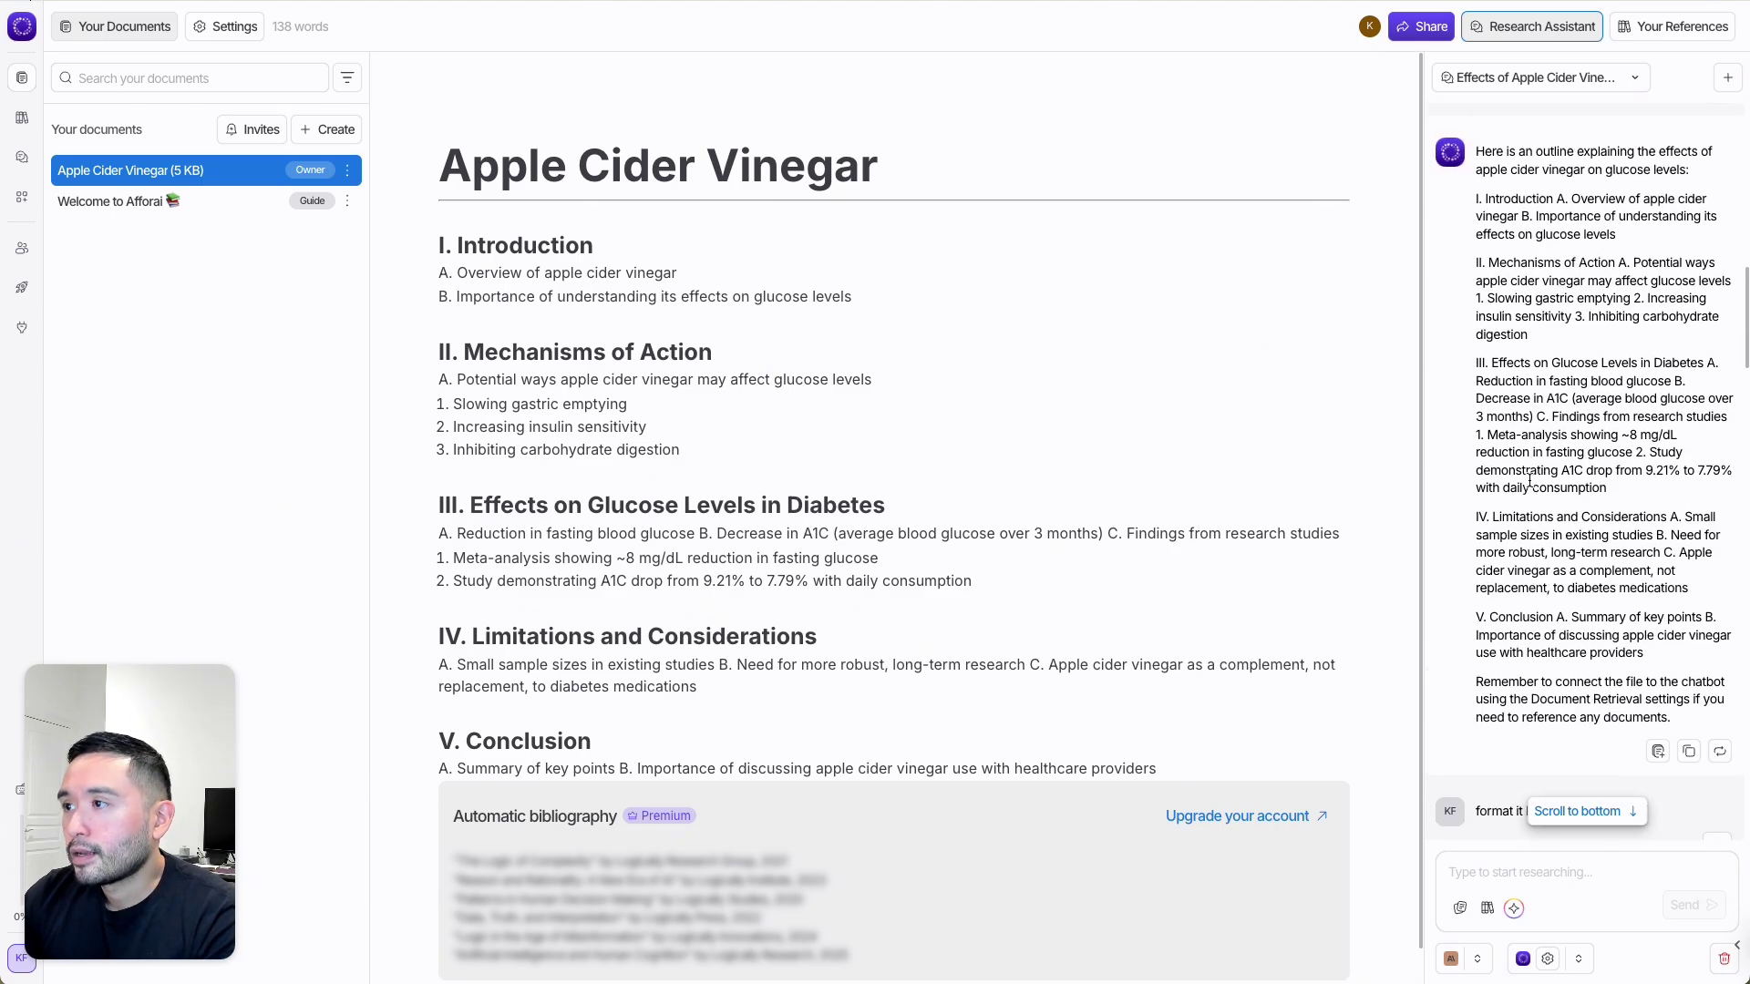
scroll(1529, 486, "up", 6)
left_click_drag(1489, 418, 1619, 456)
scroll(1587, 453, "down", 2)
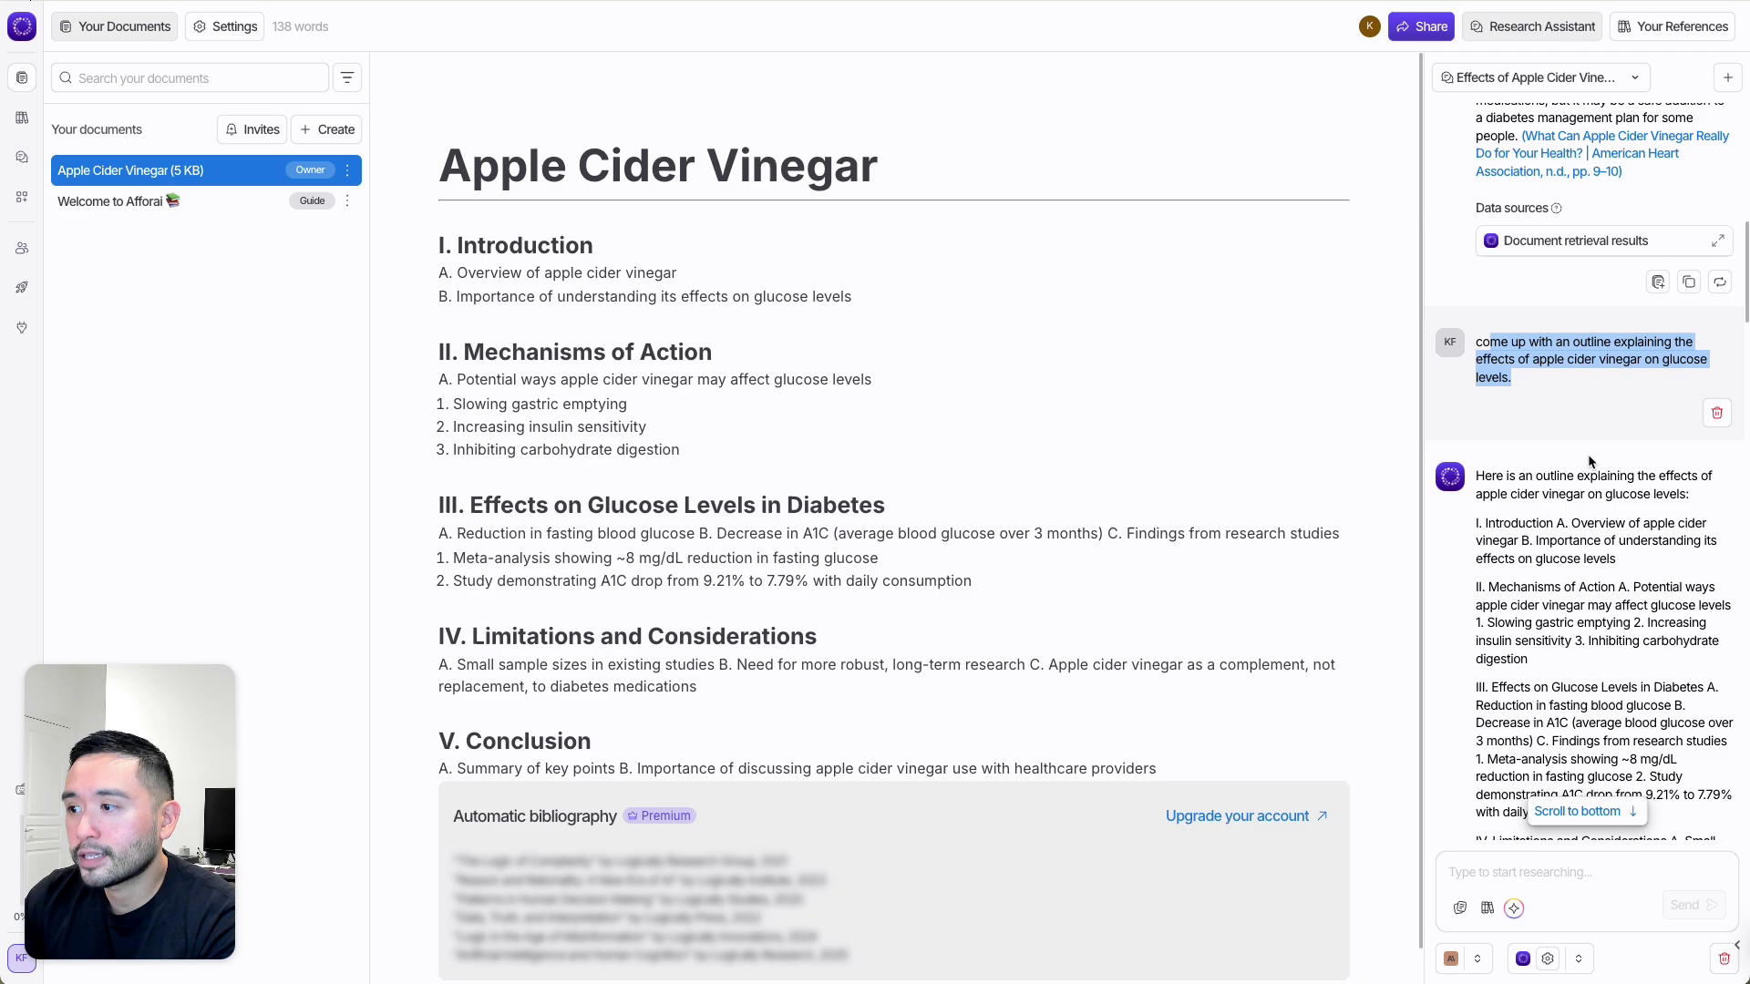
left_click_drag(1477, 463, 1593, 493)
scroll(1520, 513, "down", 8)
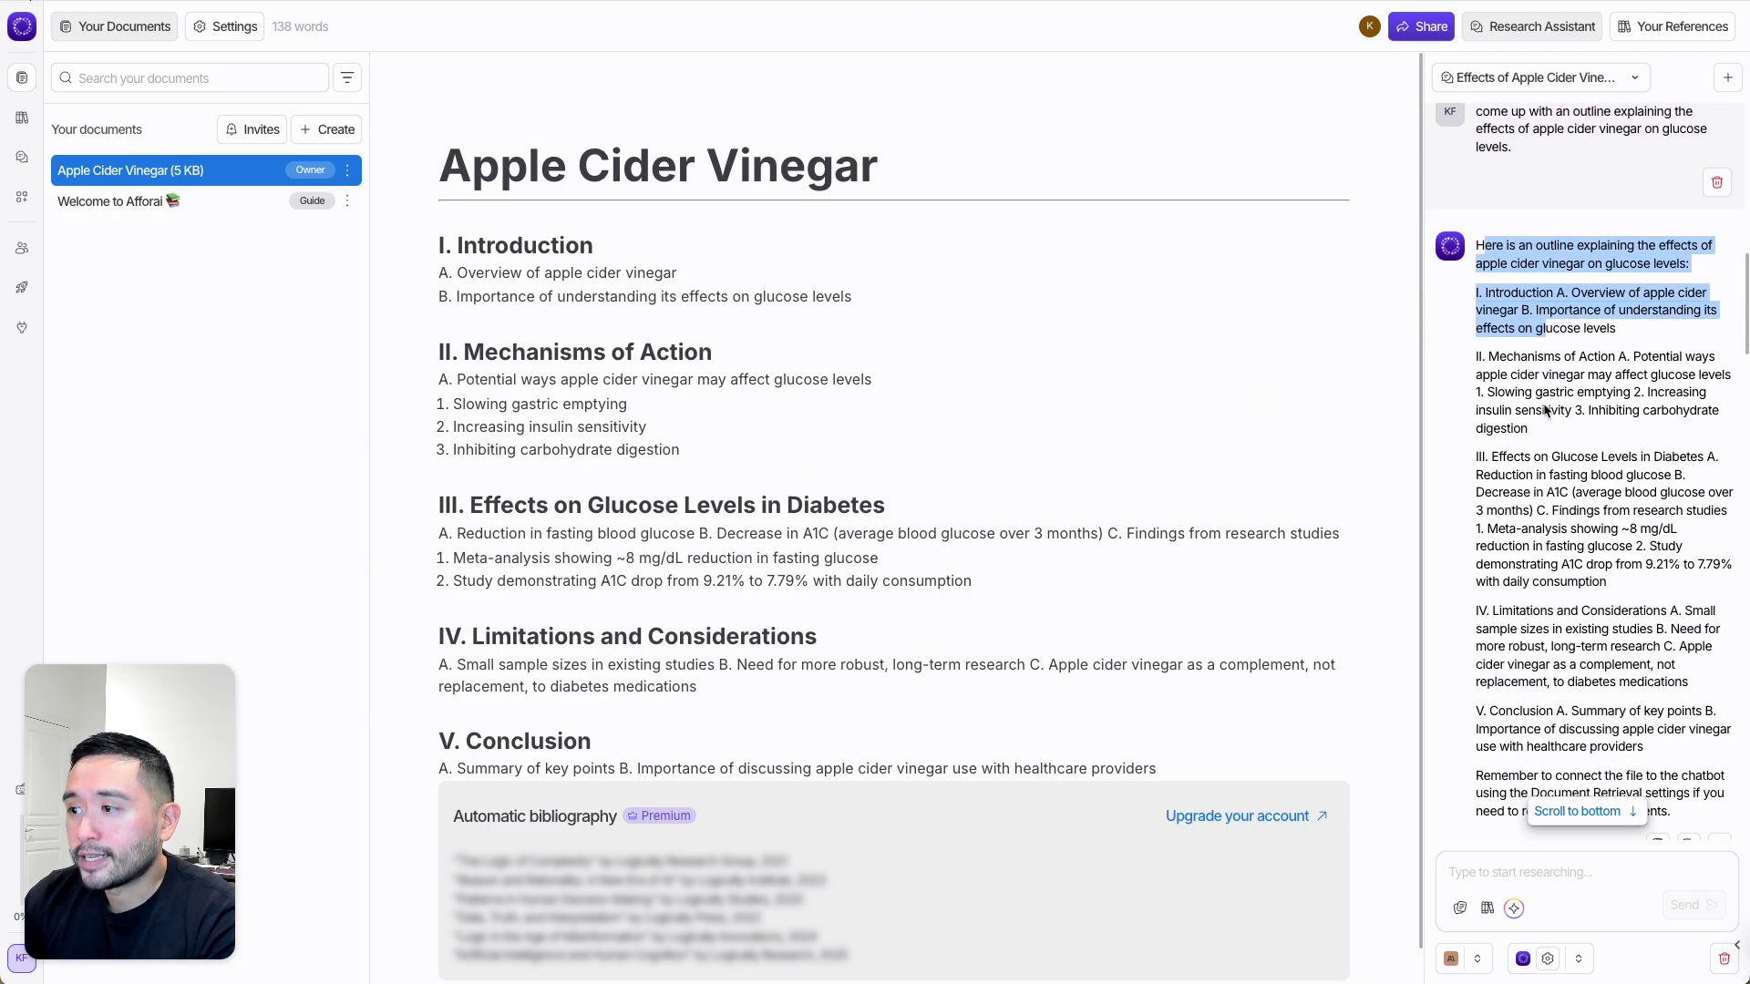
scroll(1520, 513, "up", 1)
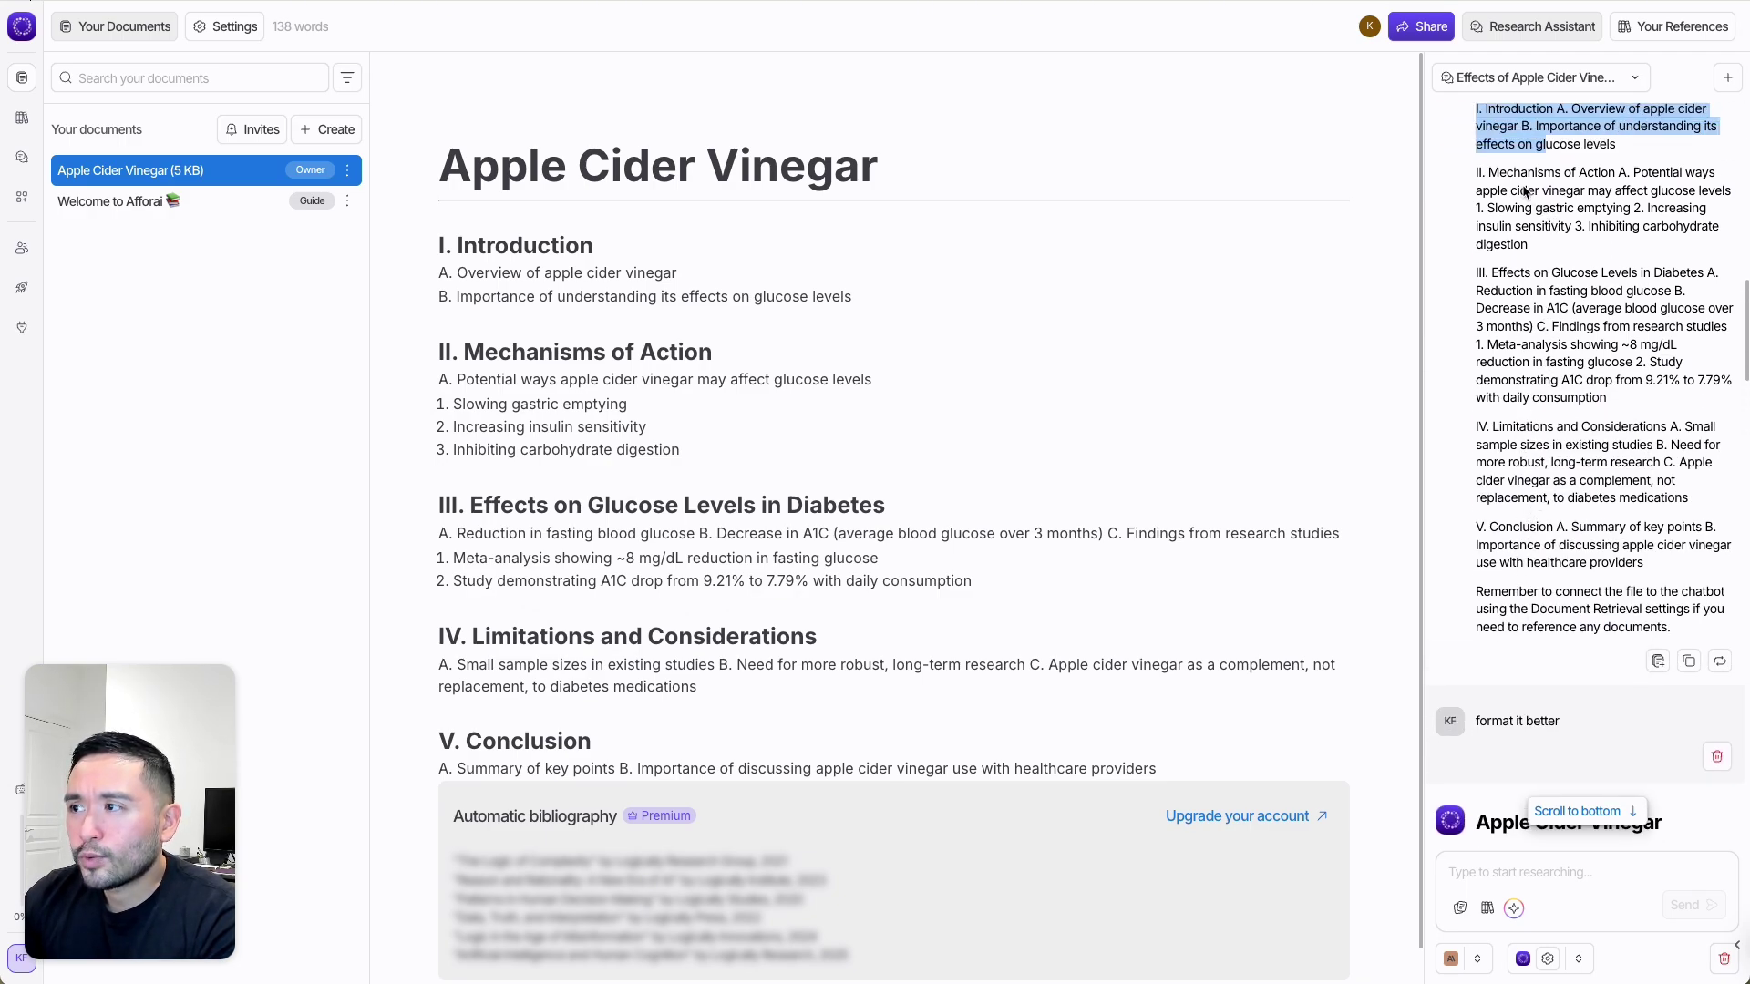
left_click_drag(1502, 173, 1583, 428)
scroll(1583, 431, "down", 3)
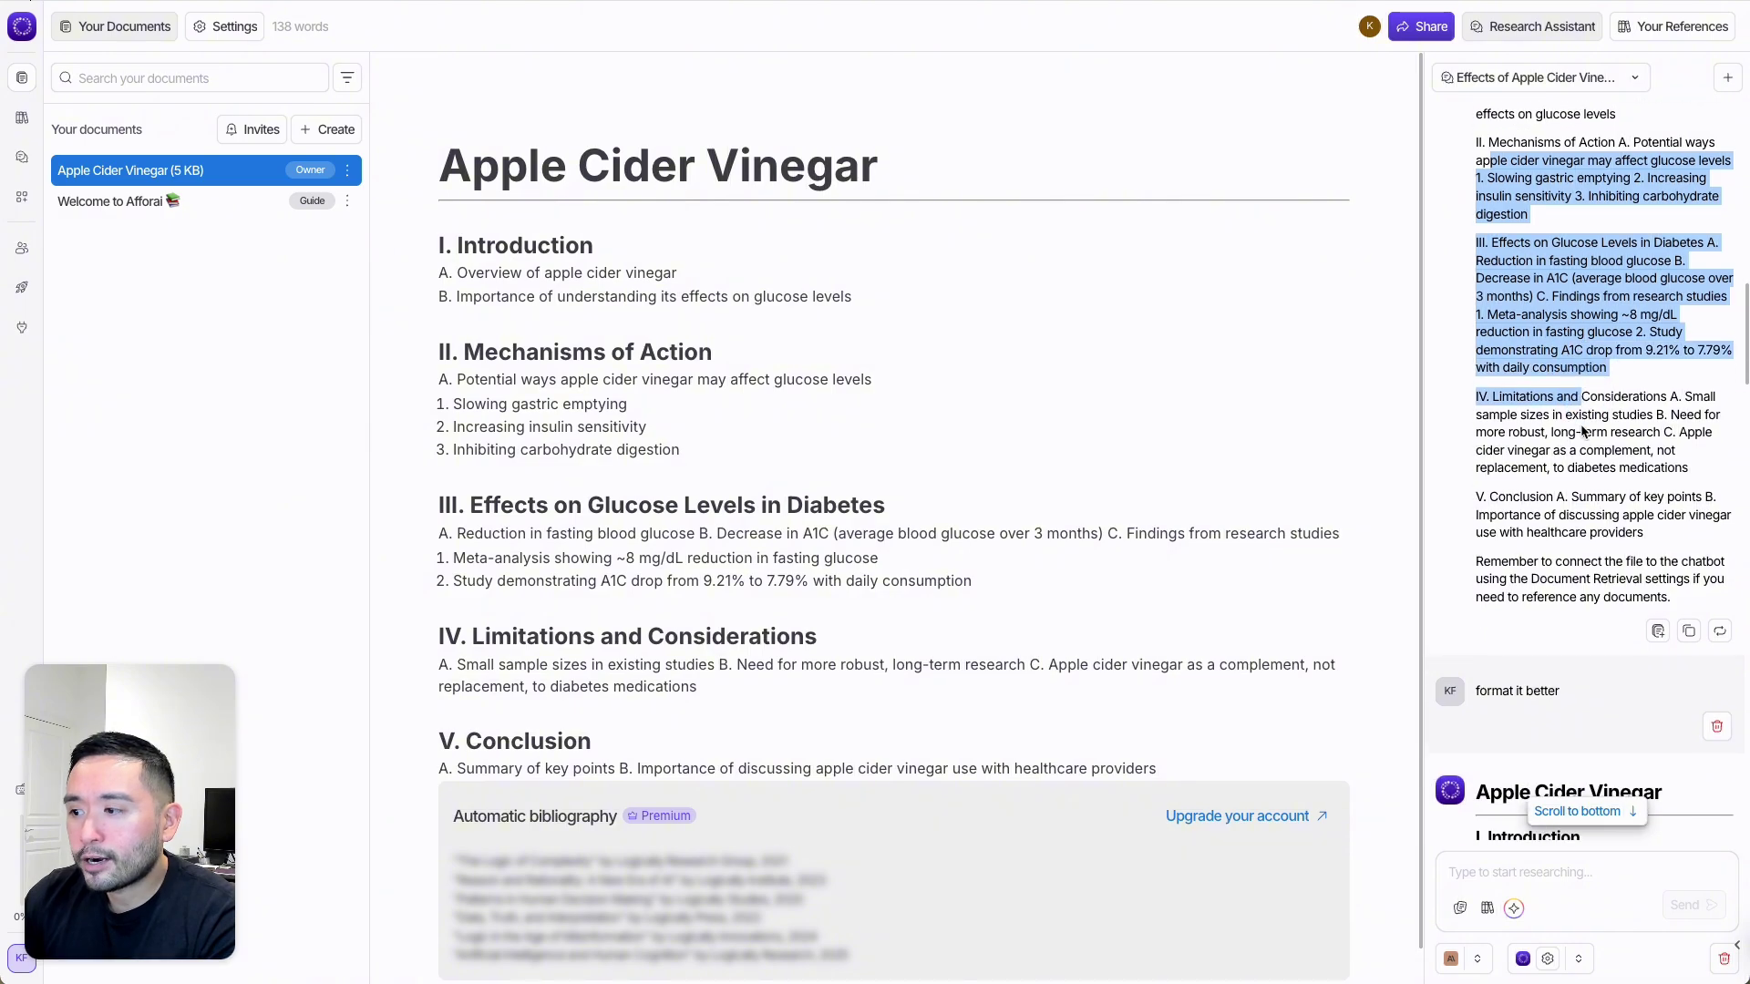
Examine the reply to "format it better" and the reply to "generate an intro paragraph", through to its conclusion section.
scroll(1540, 472, "down", 6)
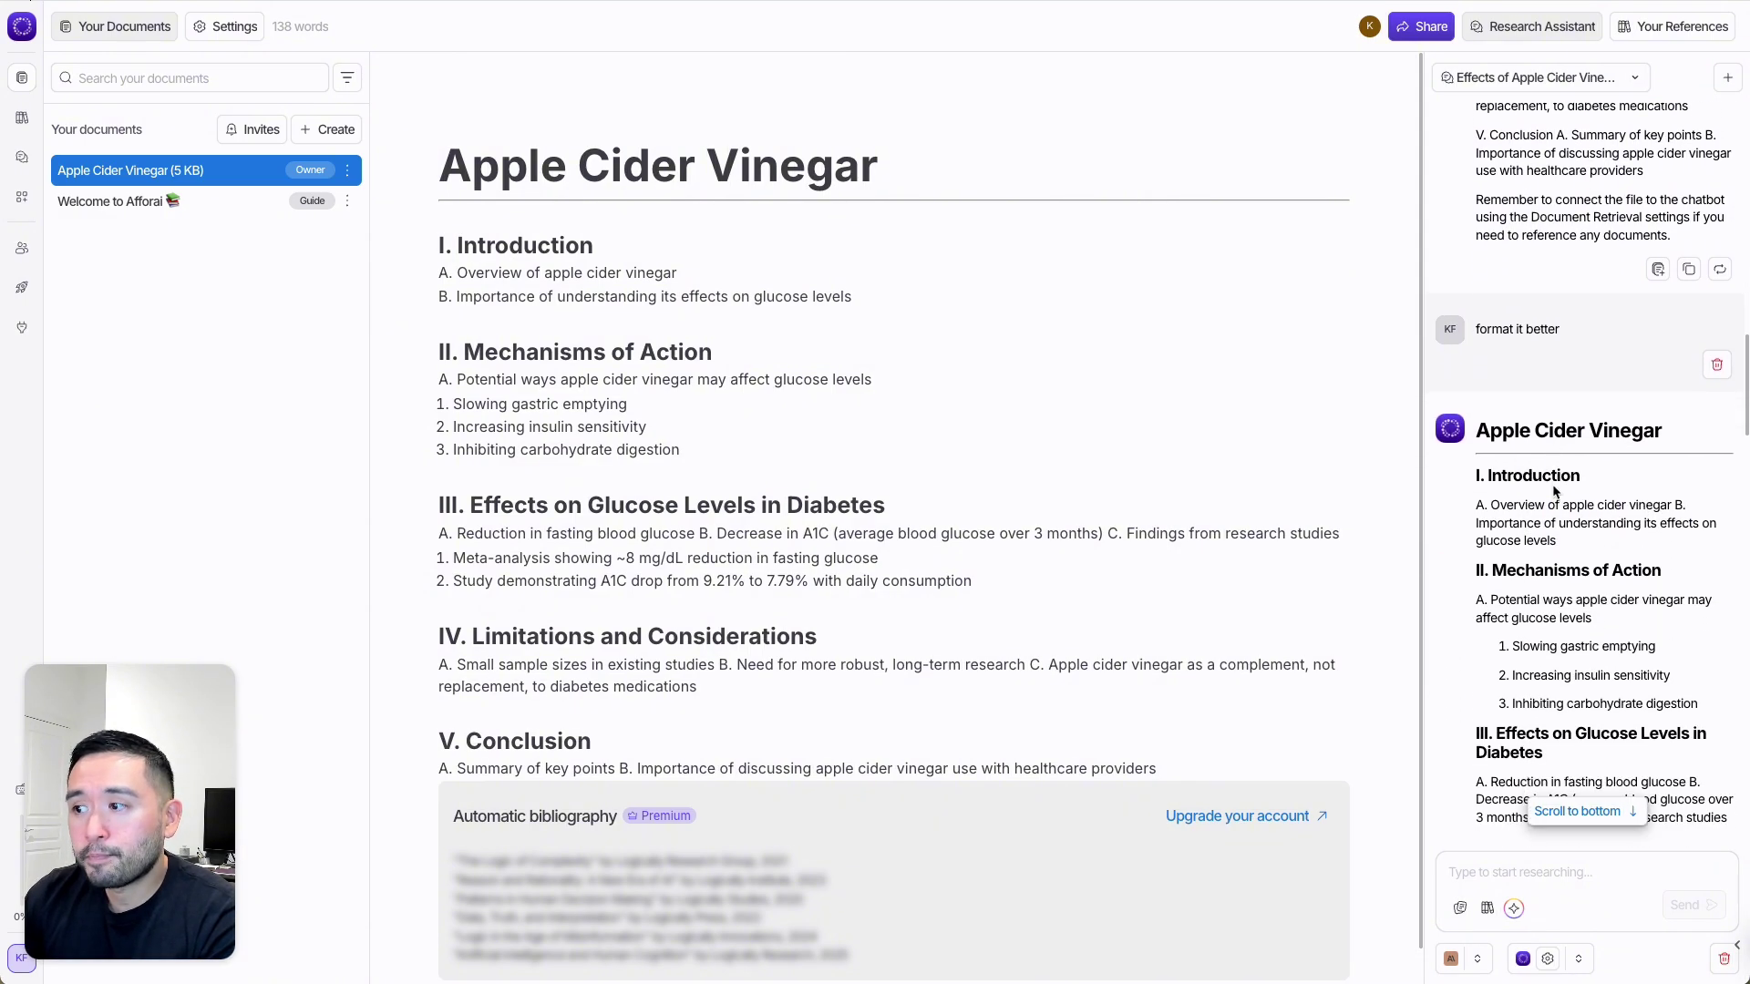
scroll(1542, 344, "down", 1)
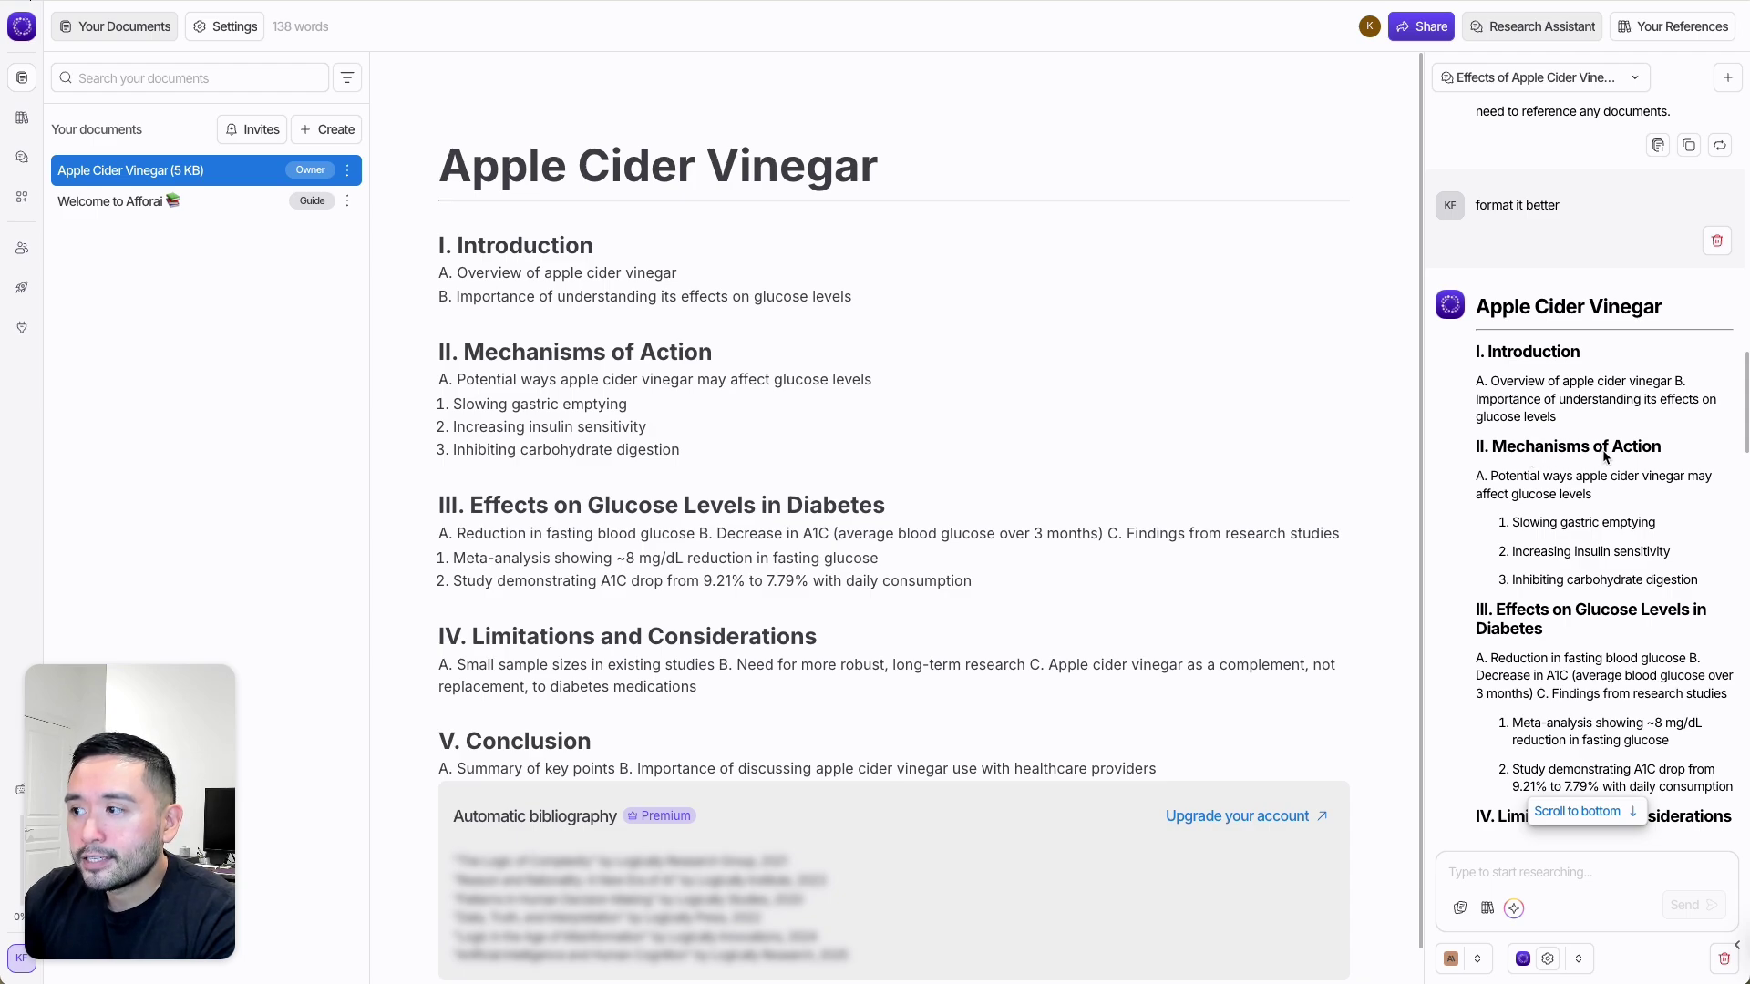
scroll(1608, 451, "down", 2)
scroll(1622, 507, "down", 1)
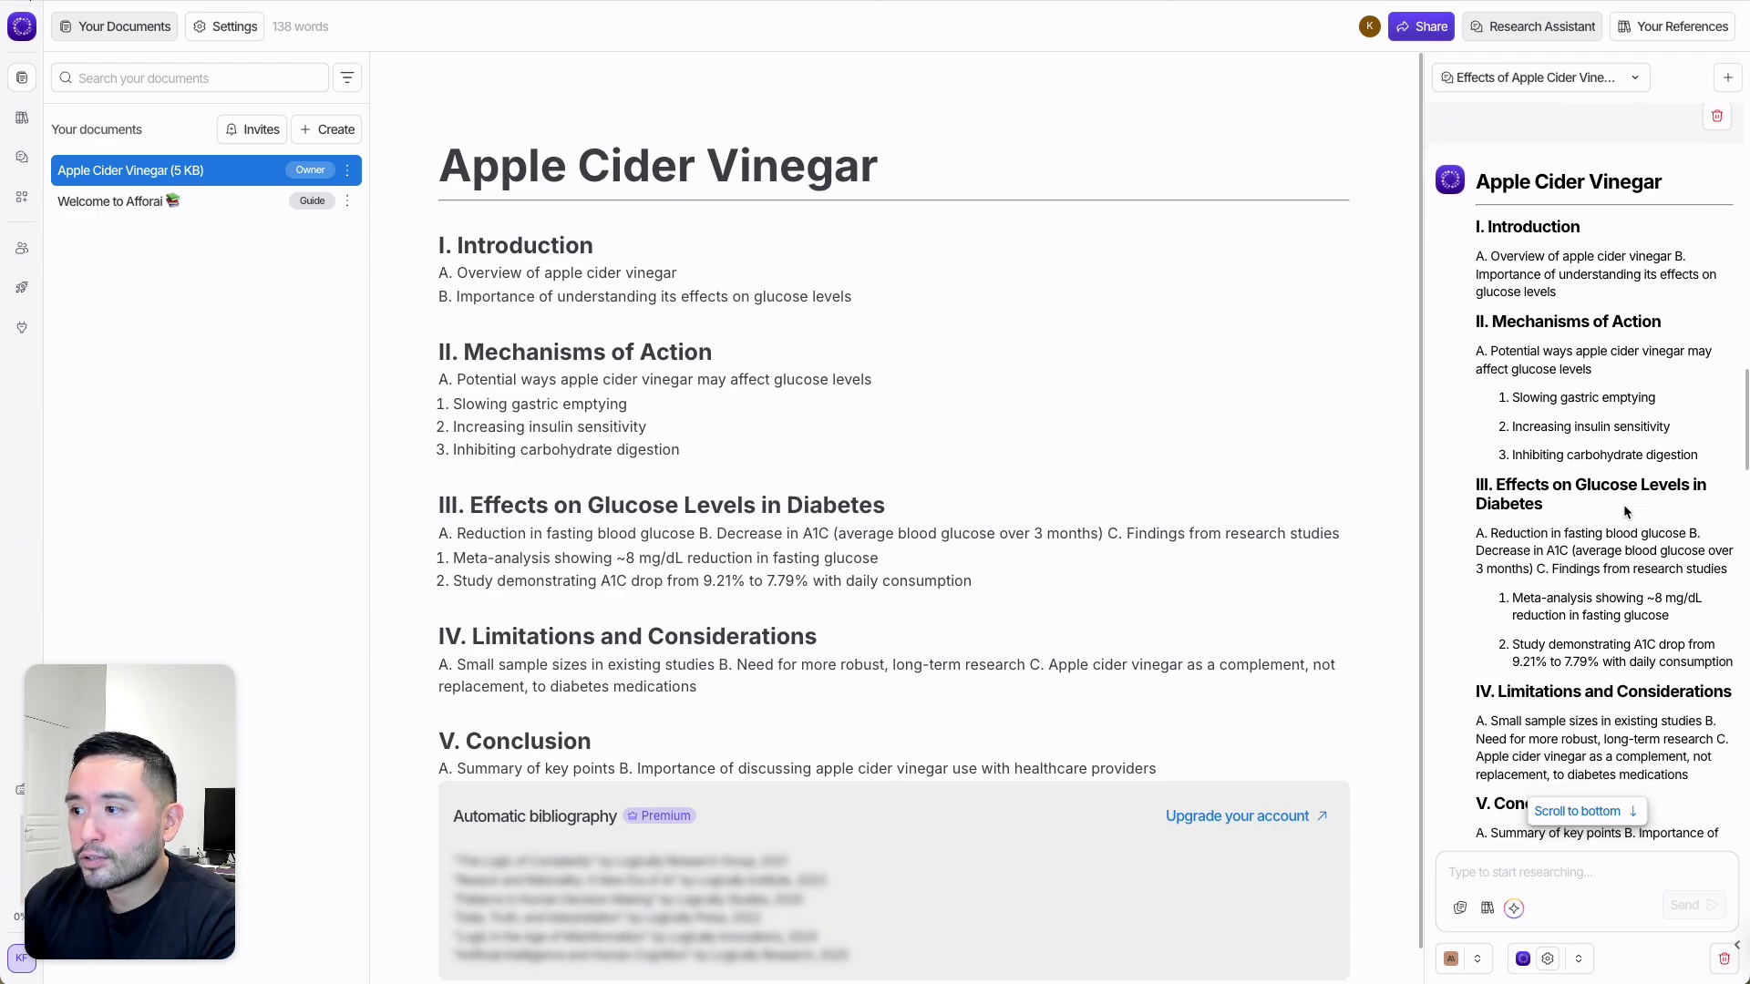
scroll(740, 451, "down", 1)
scroll(1526, 620, "down", 5)
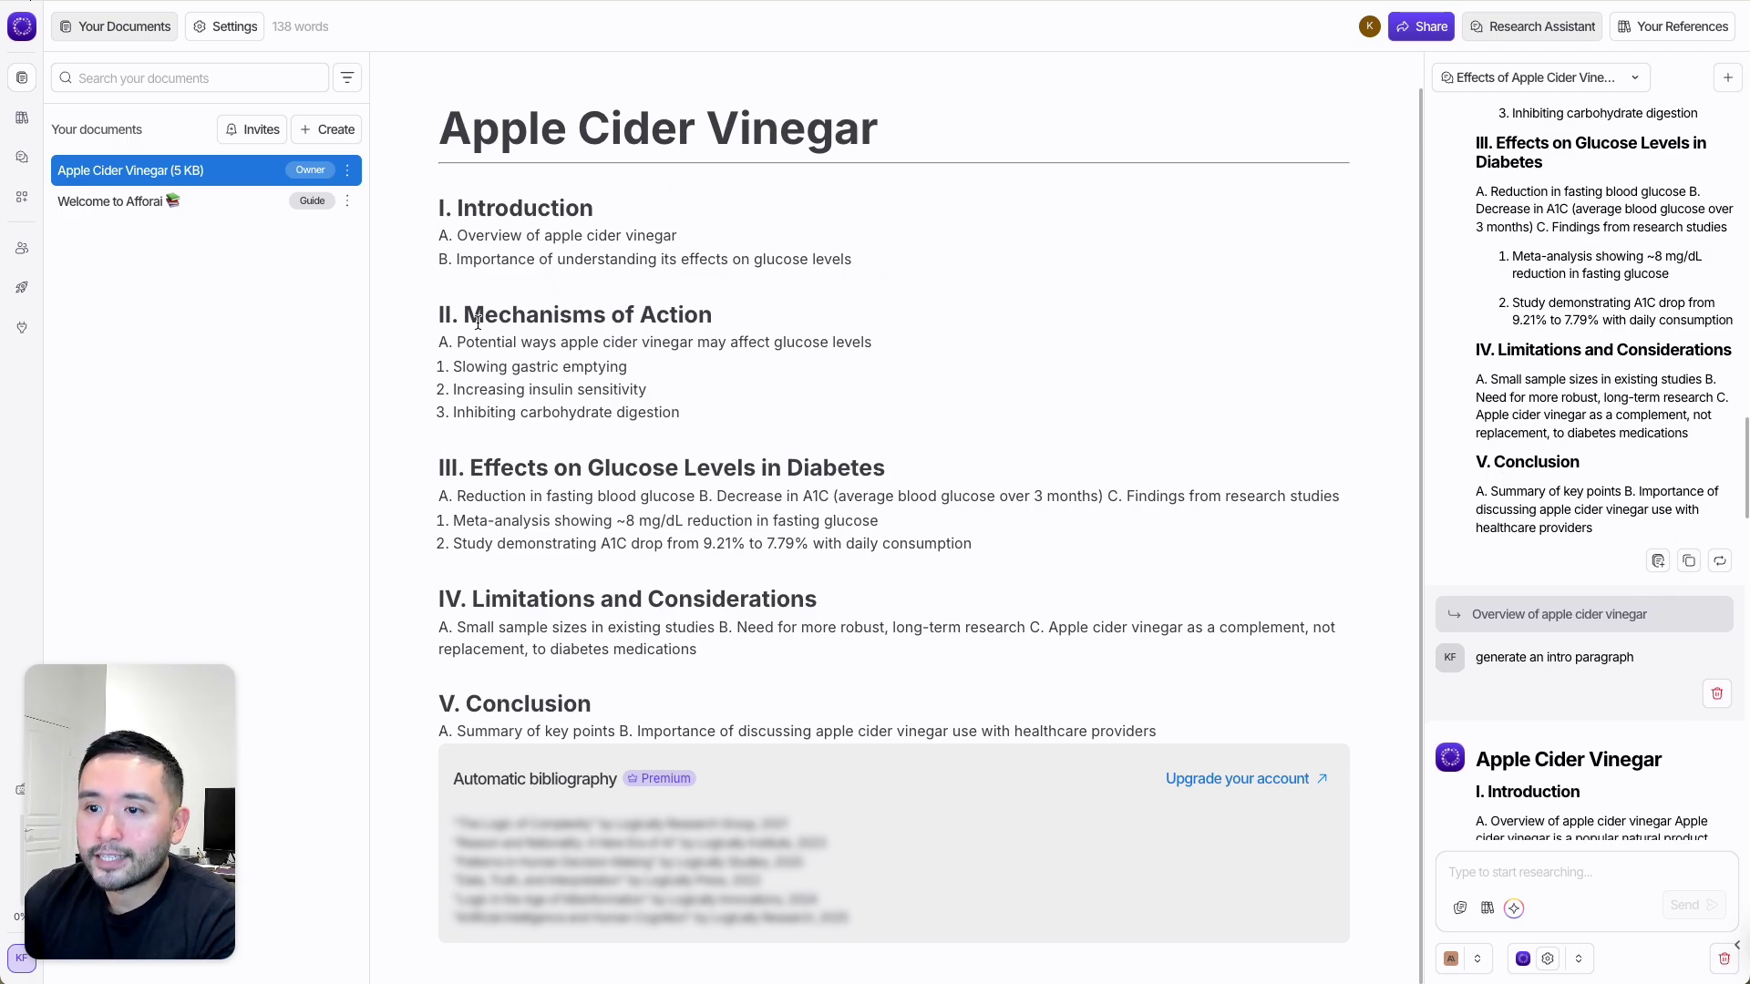
scroll(1518, 845, "down", 10)
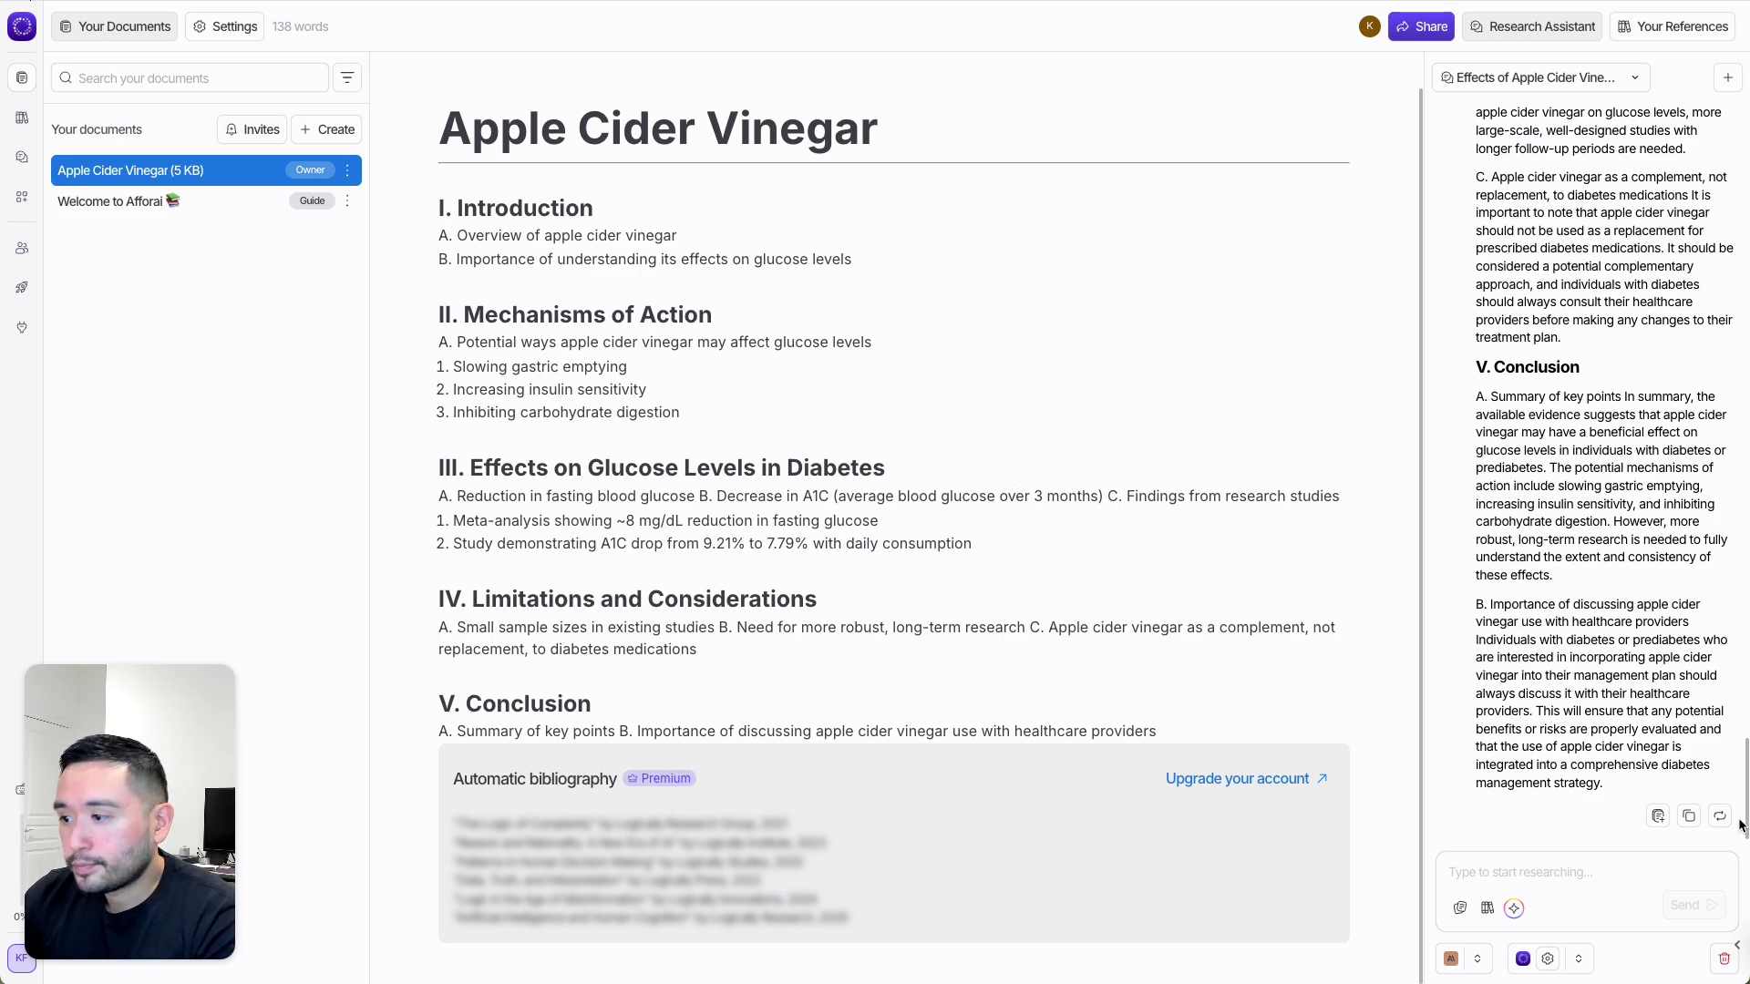
Disconnect the document from the AI assistant and connect it again.
left_click(1514, 908)
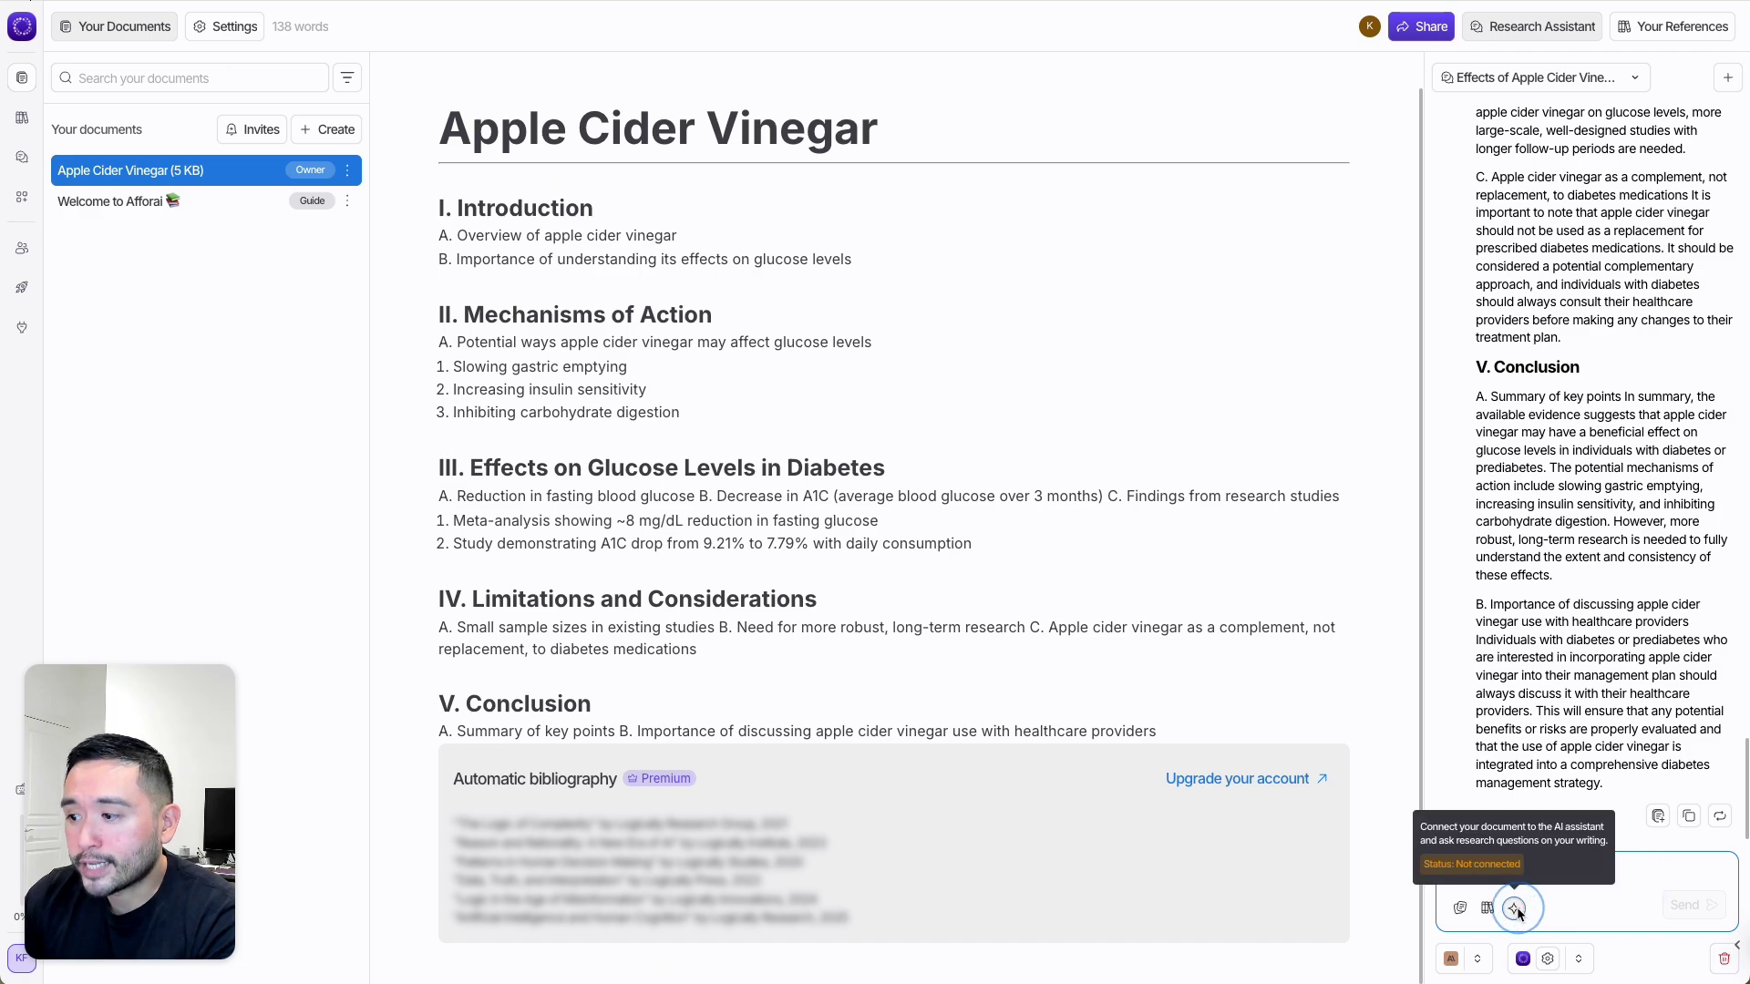
left_click(1513, 908)
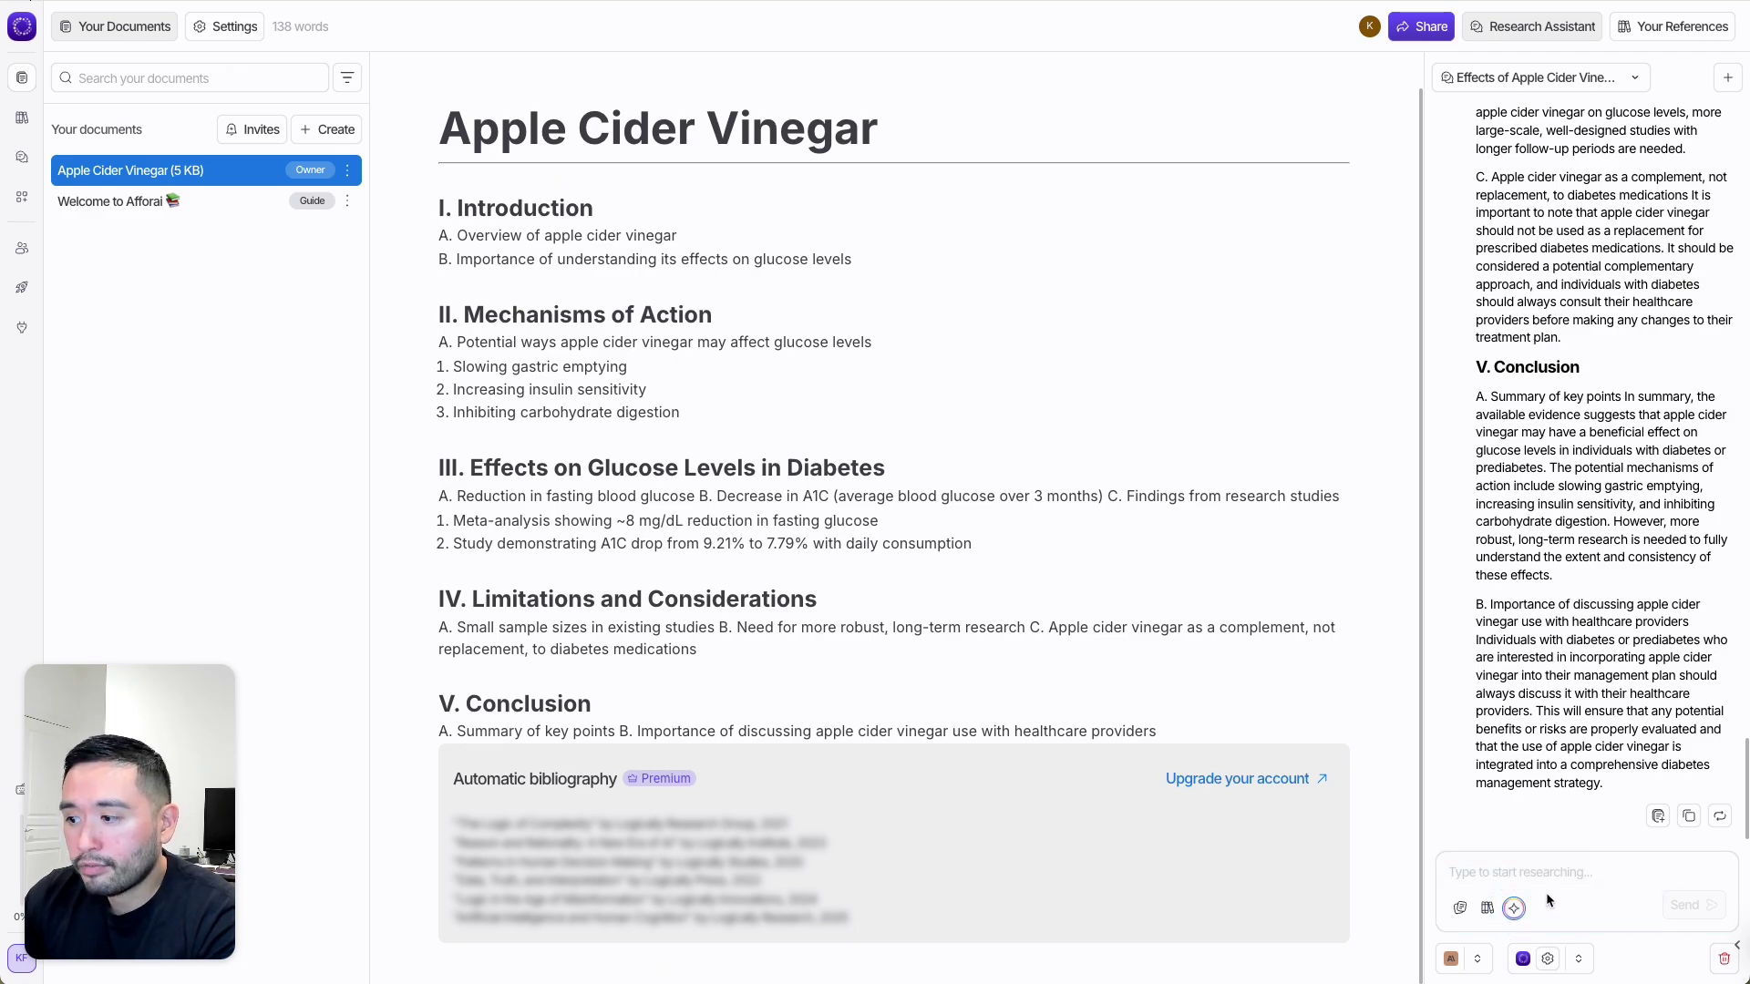
left_click(1528, 958)
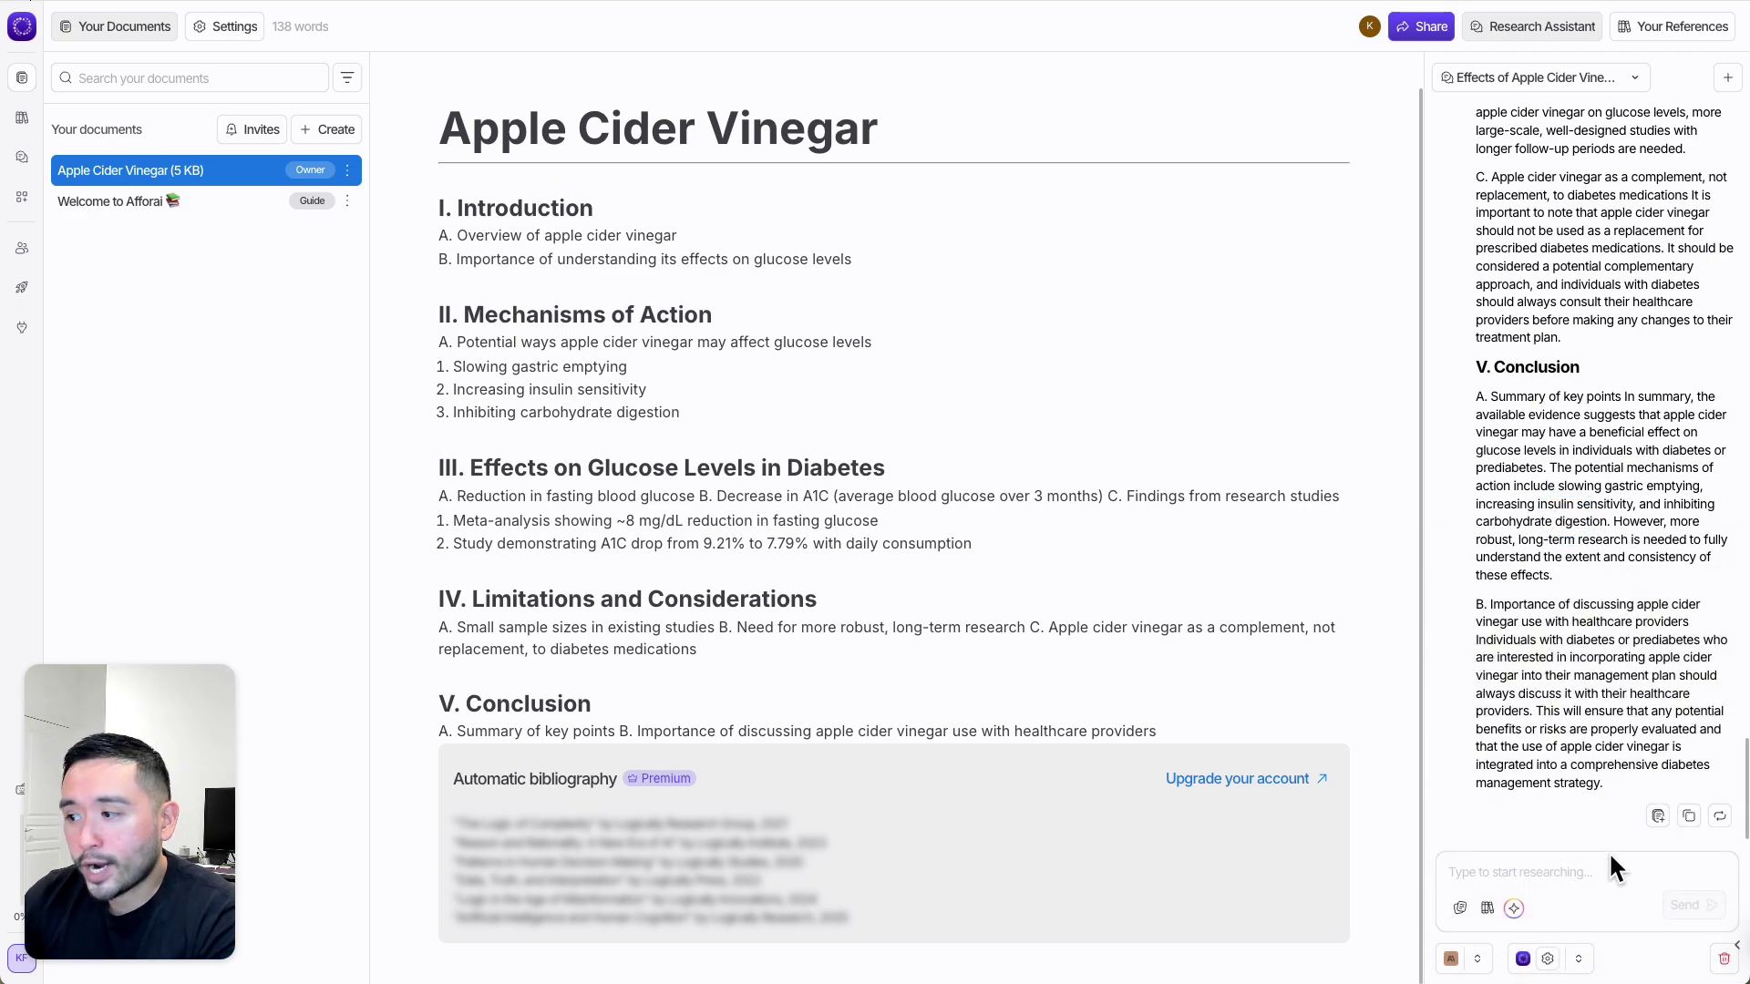
Chat with AI about the text "Overview of apple cider vinegar", sending the prompt "give me a short intro paragraph for this section".
left_click_drag(676, 235, 460, 235)
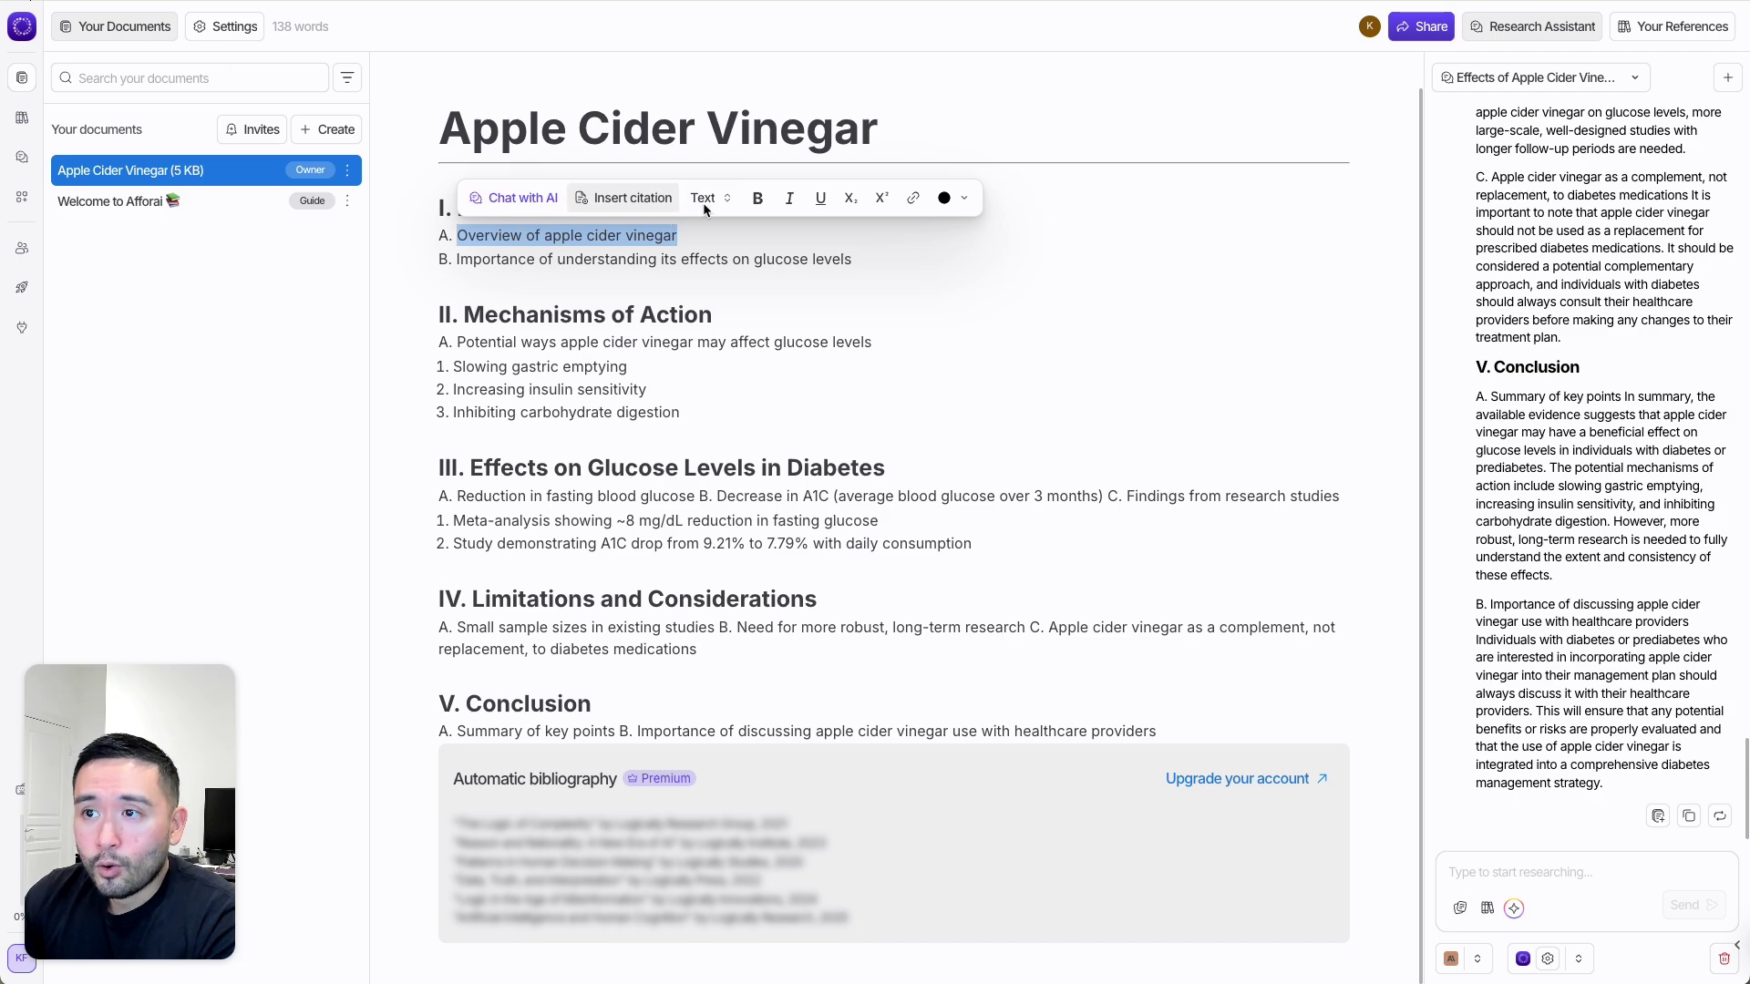
left_click(527, 203)
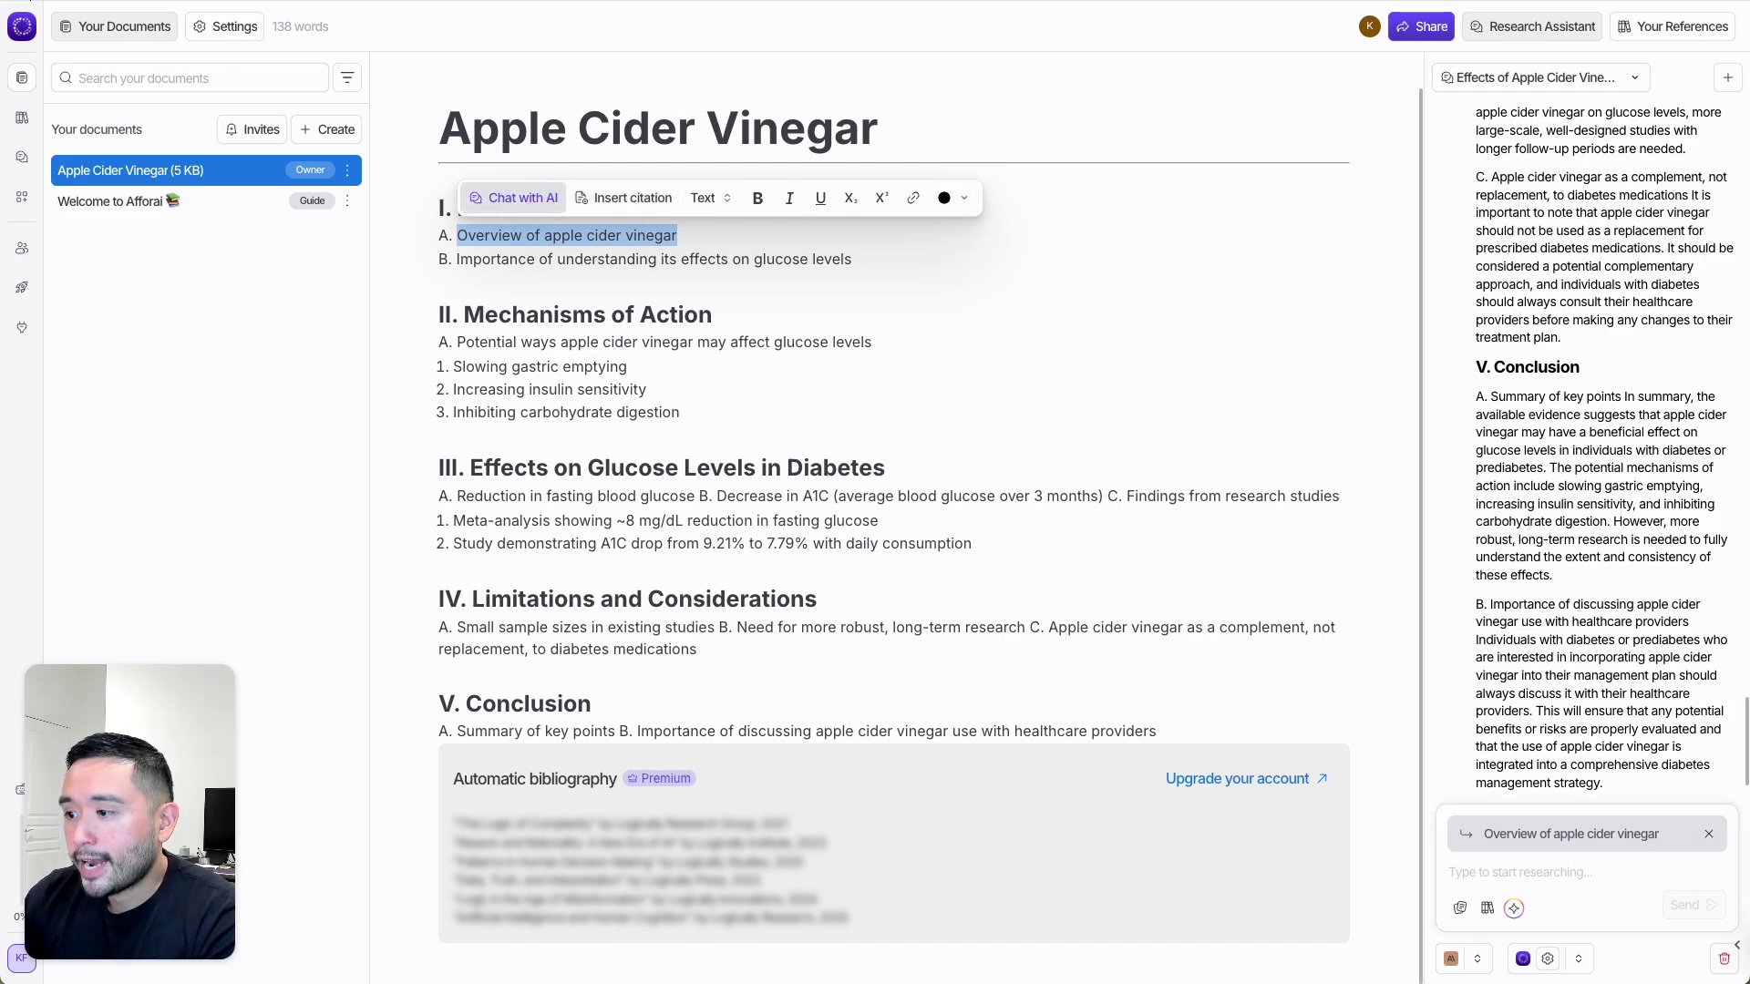
left_click(1548, 876)
type("give me a short intro paragraph for this section")
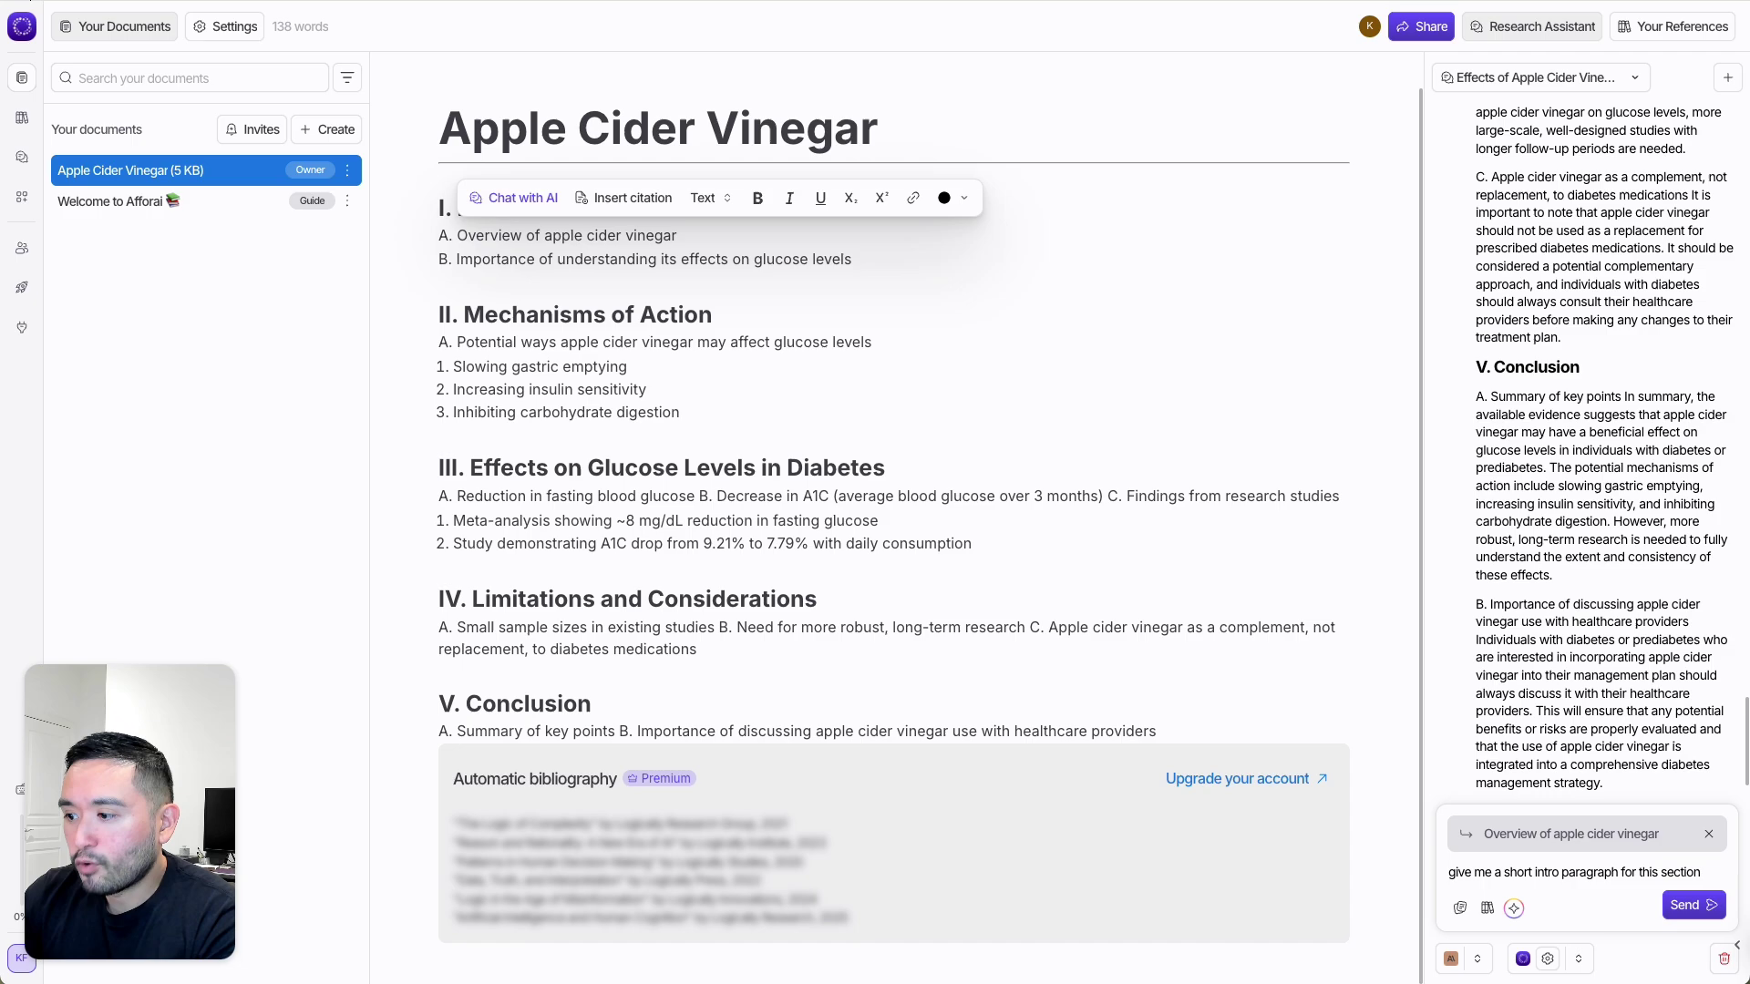
key("Return")
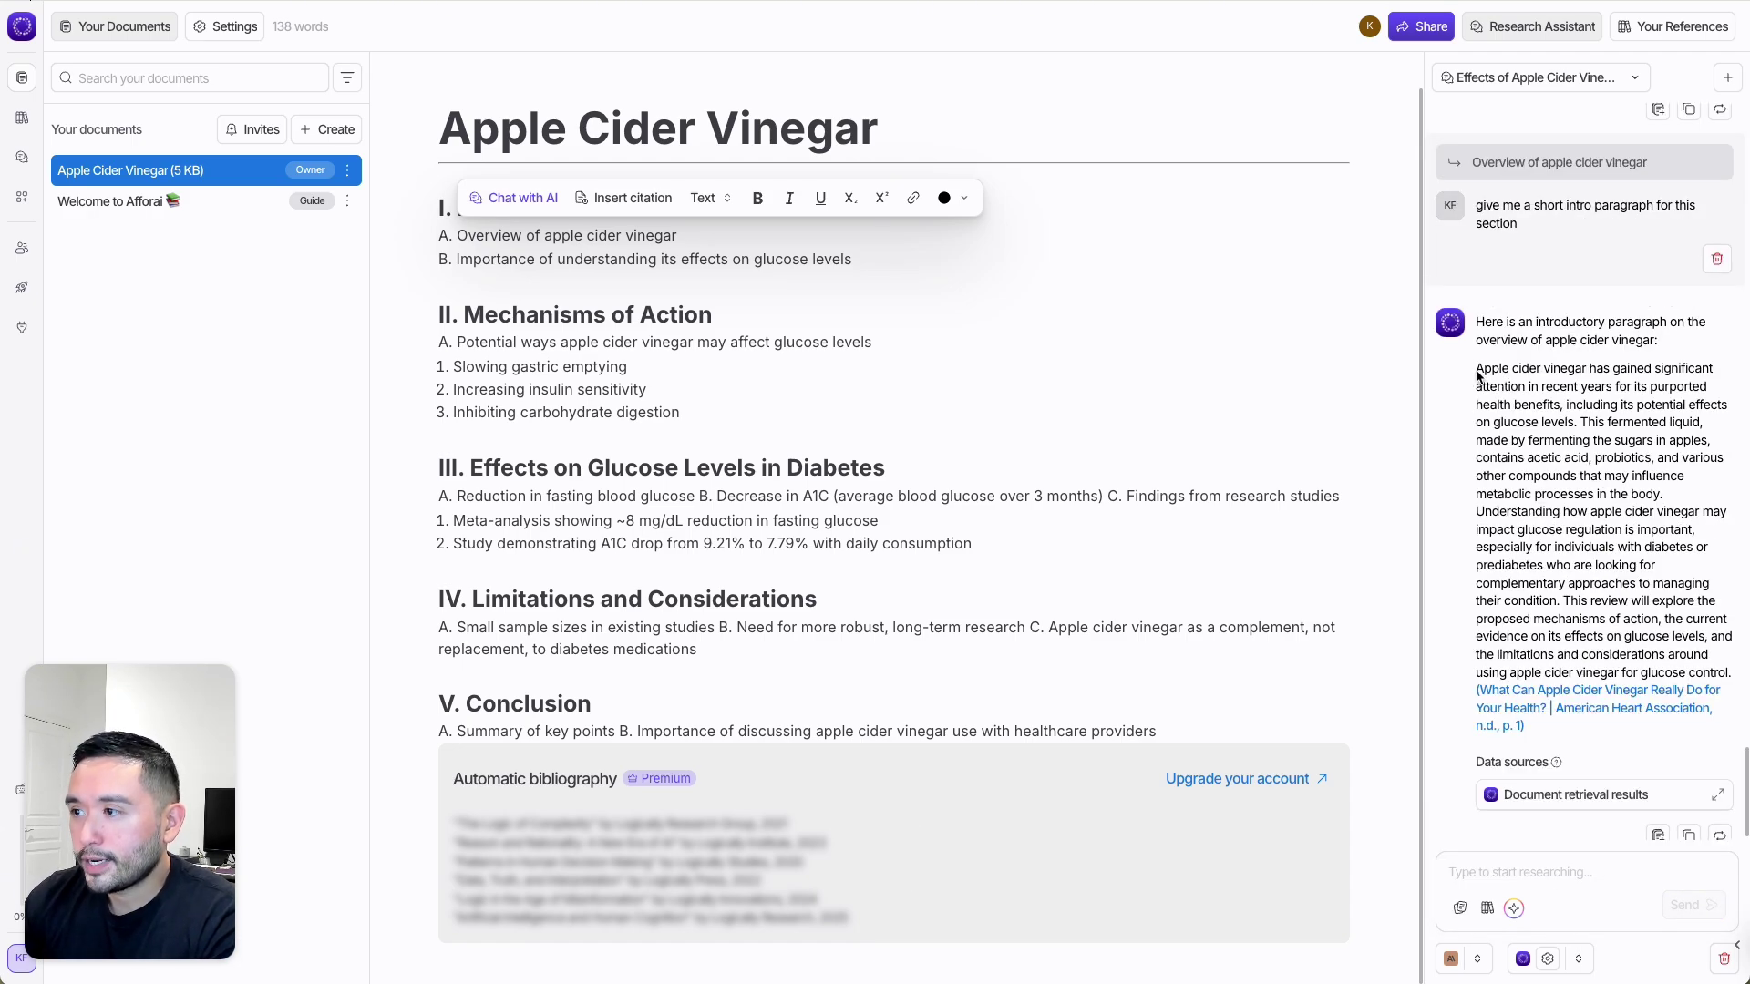
Copy the generated intro paragraph without its citation into the document below "A. Overview of apple cider vinegar", followed by a blank line.
left_click_drag(1477, 374, 1729, 670)
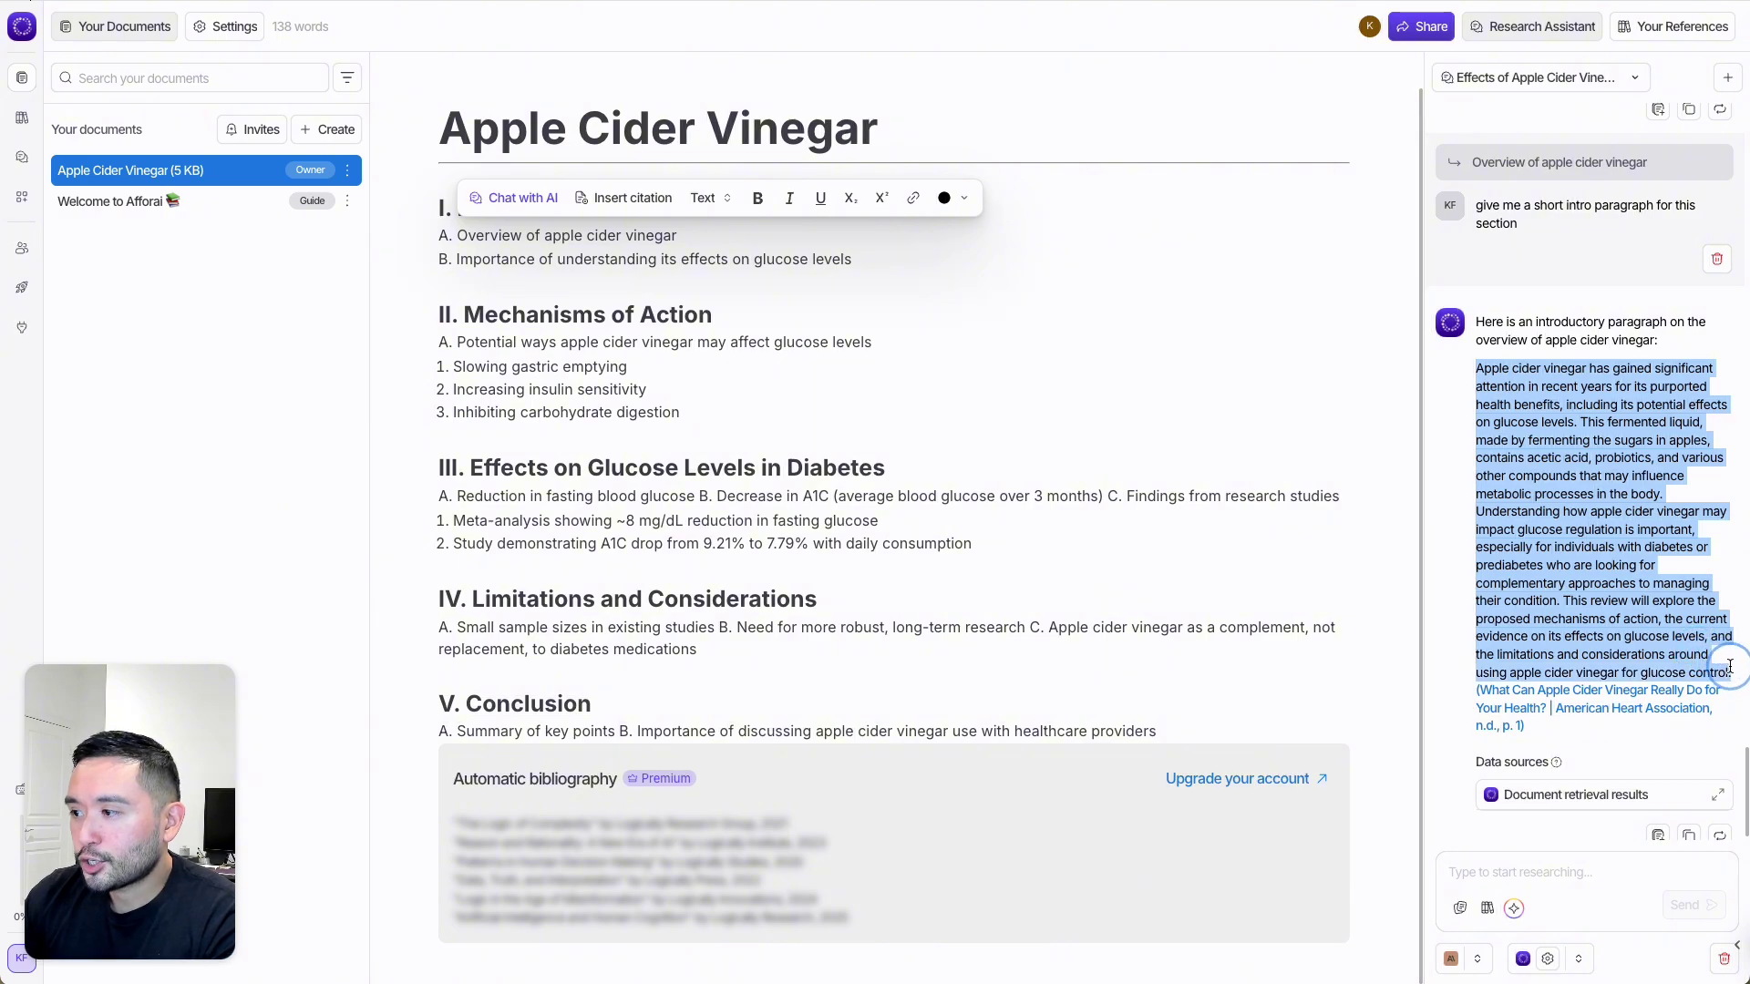
key("super")
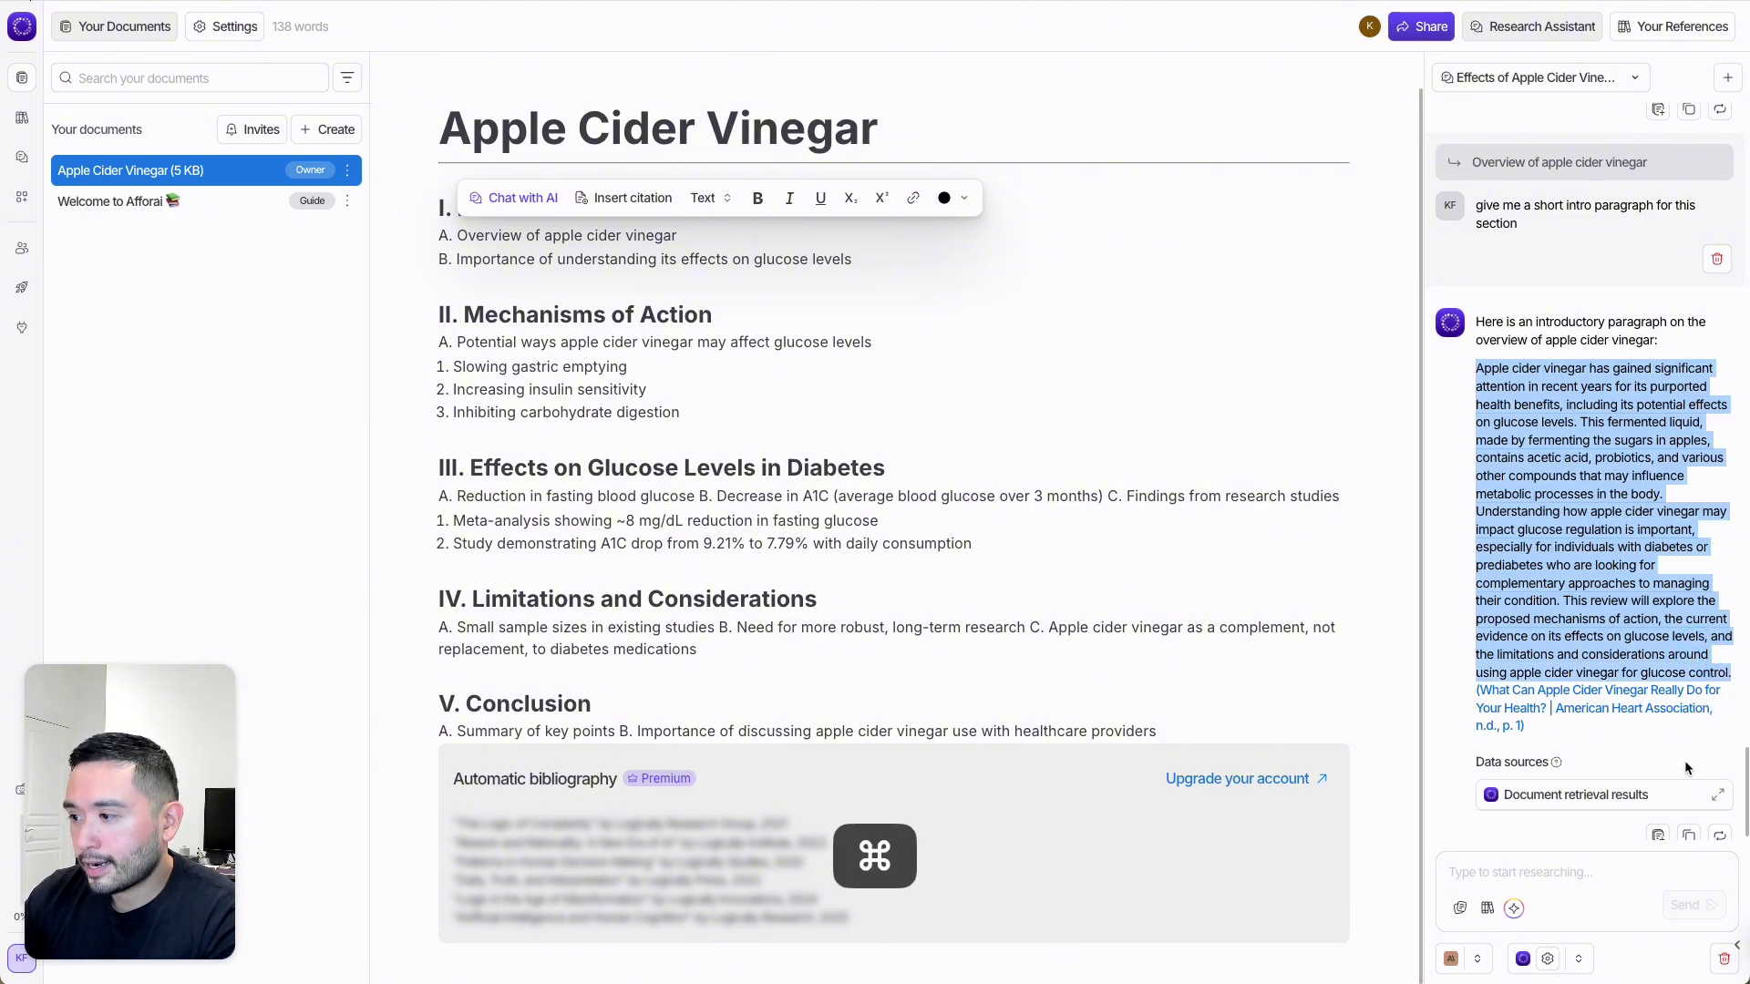
scroll(1684, 760, "down", 1)
key("super+c")
left_click(717, 235)
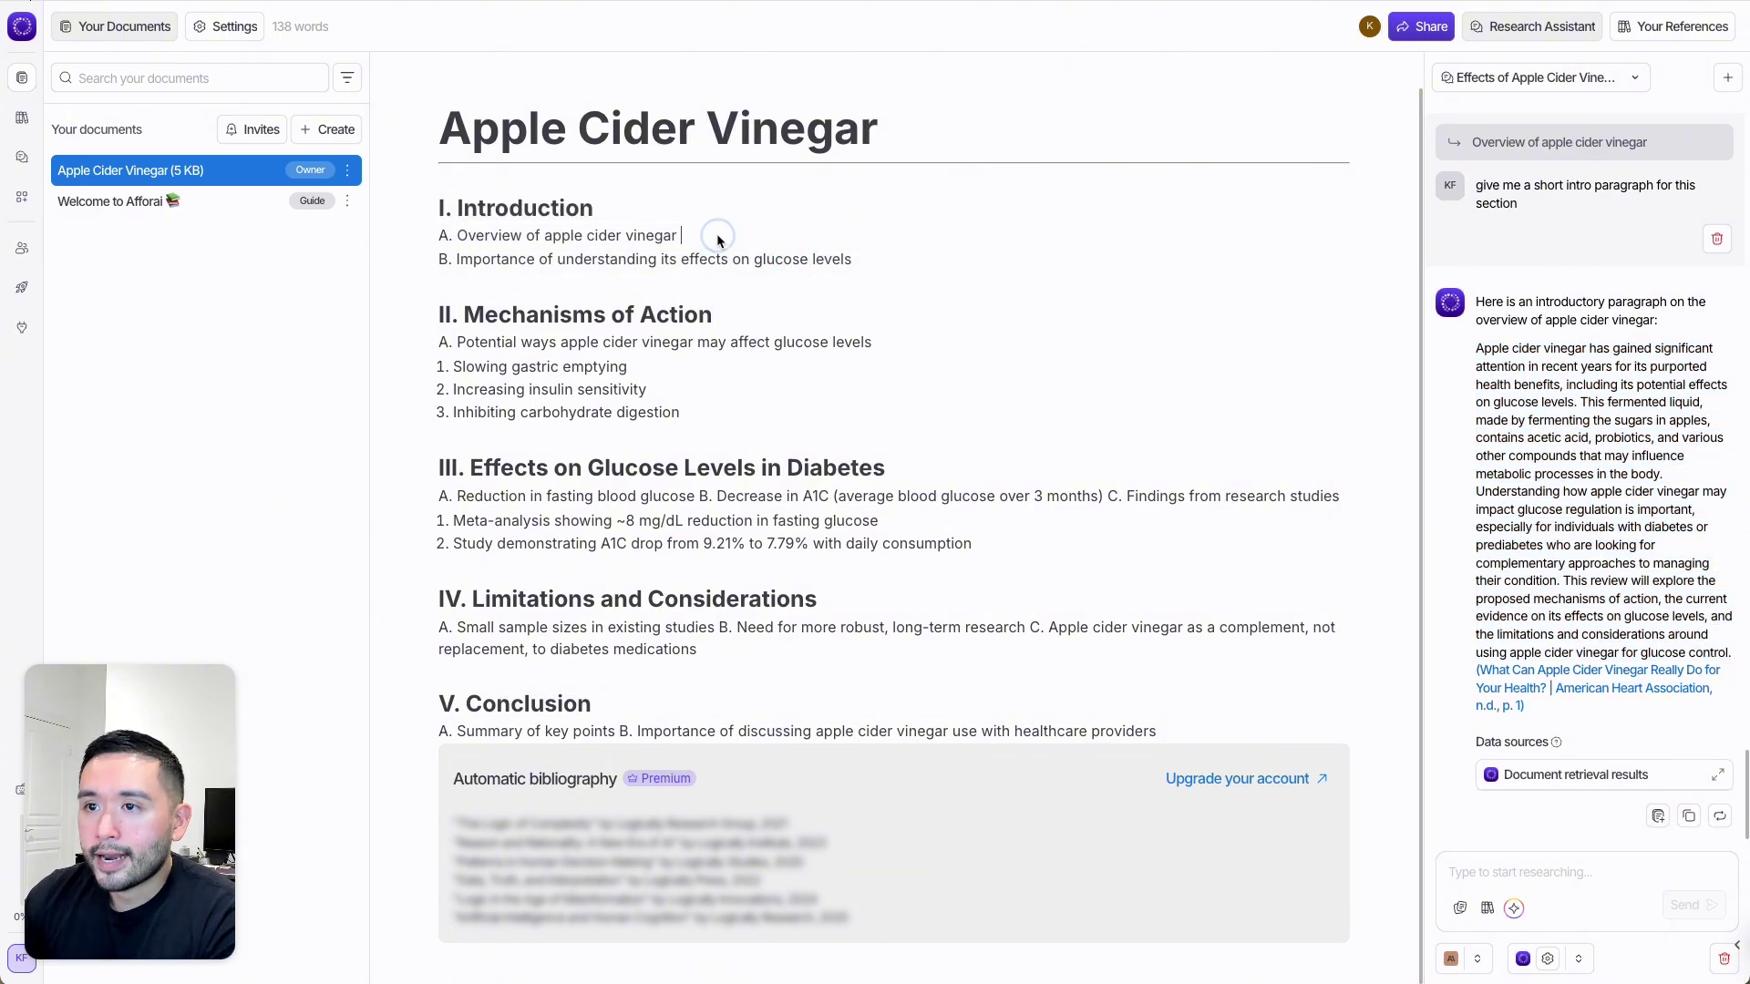
key("Return")
key("super+v")
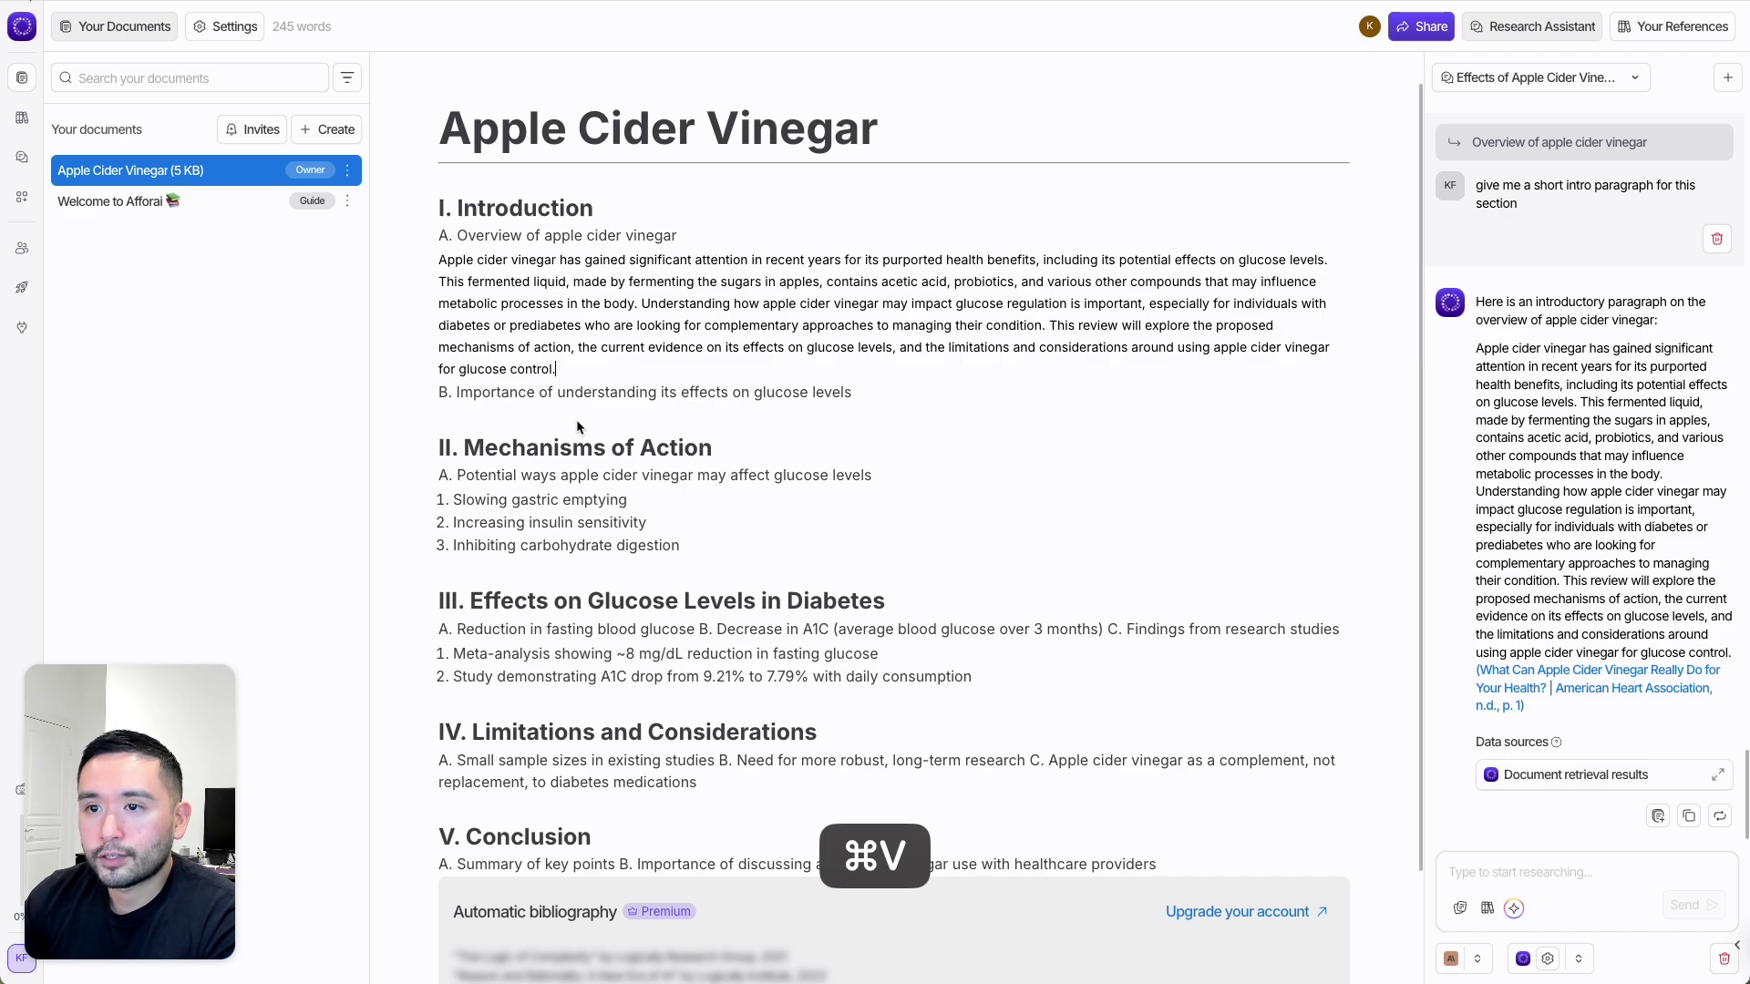
key("Return")
right_click(561, 369)
key("Escape")
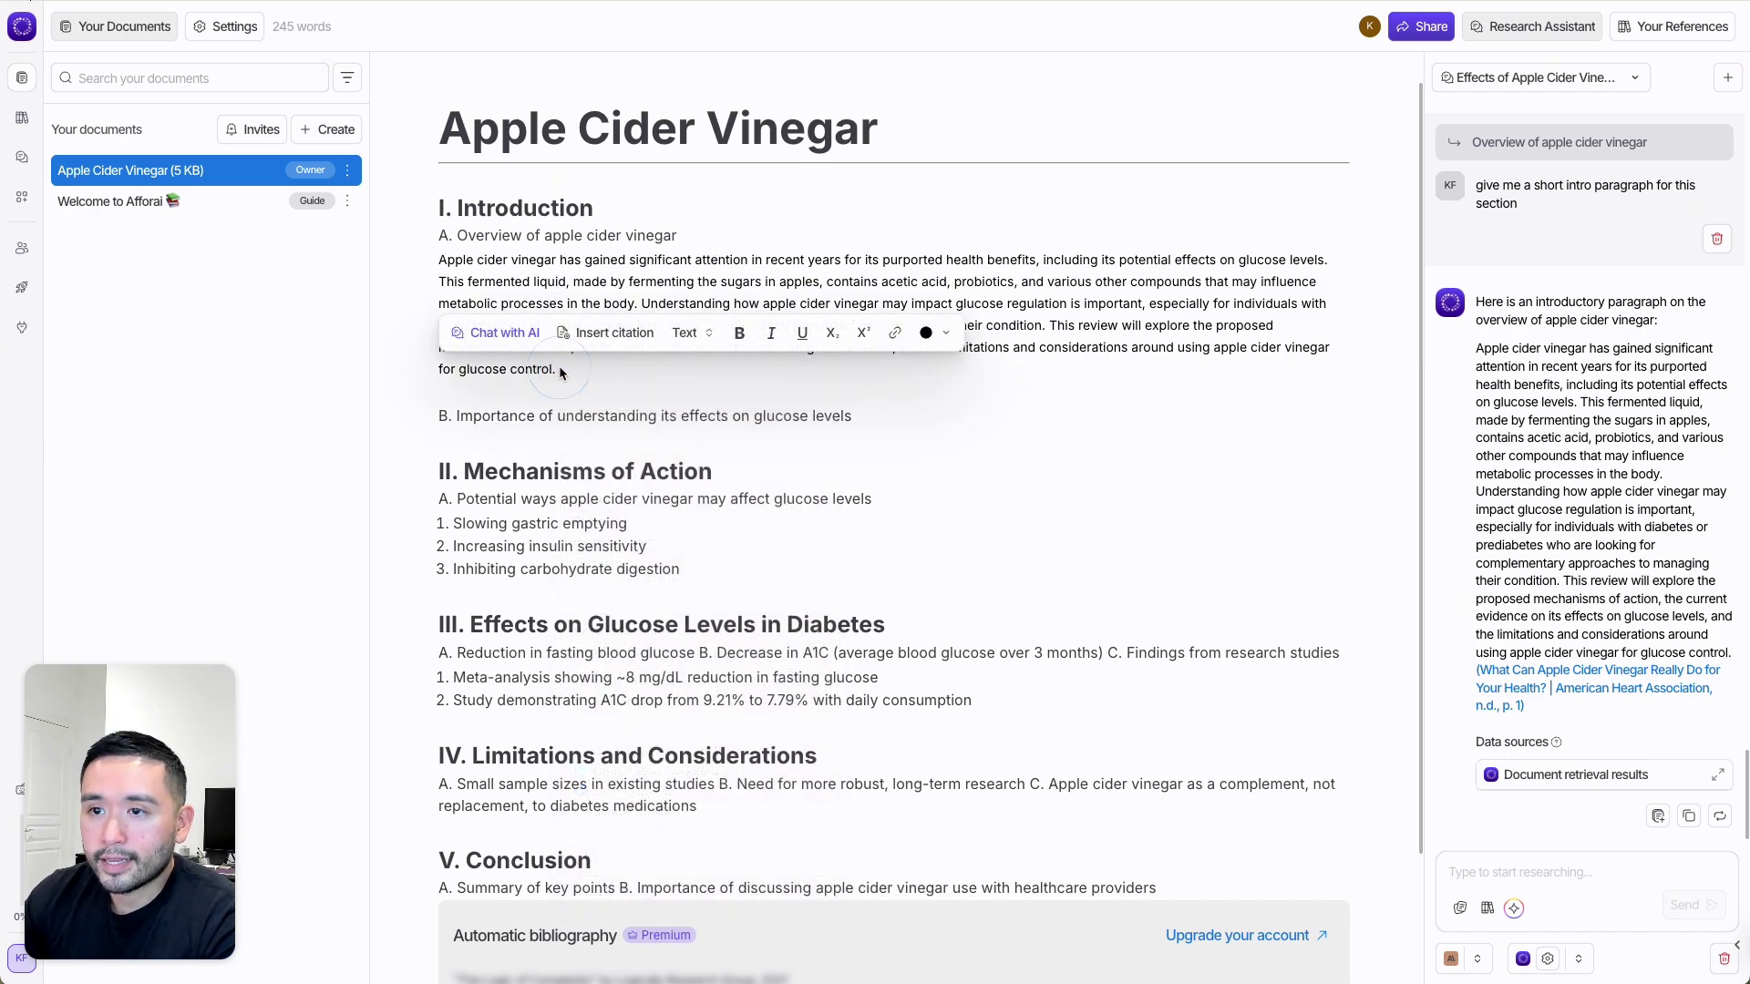
left_click(583, 334)
key("Escape")
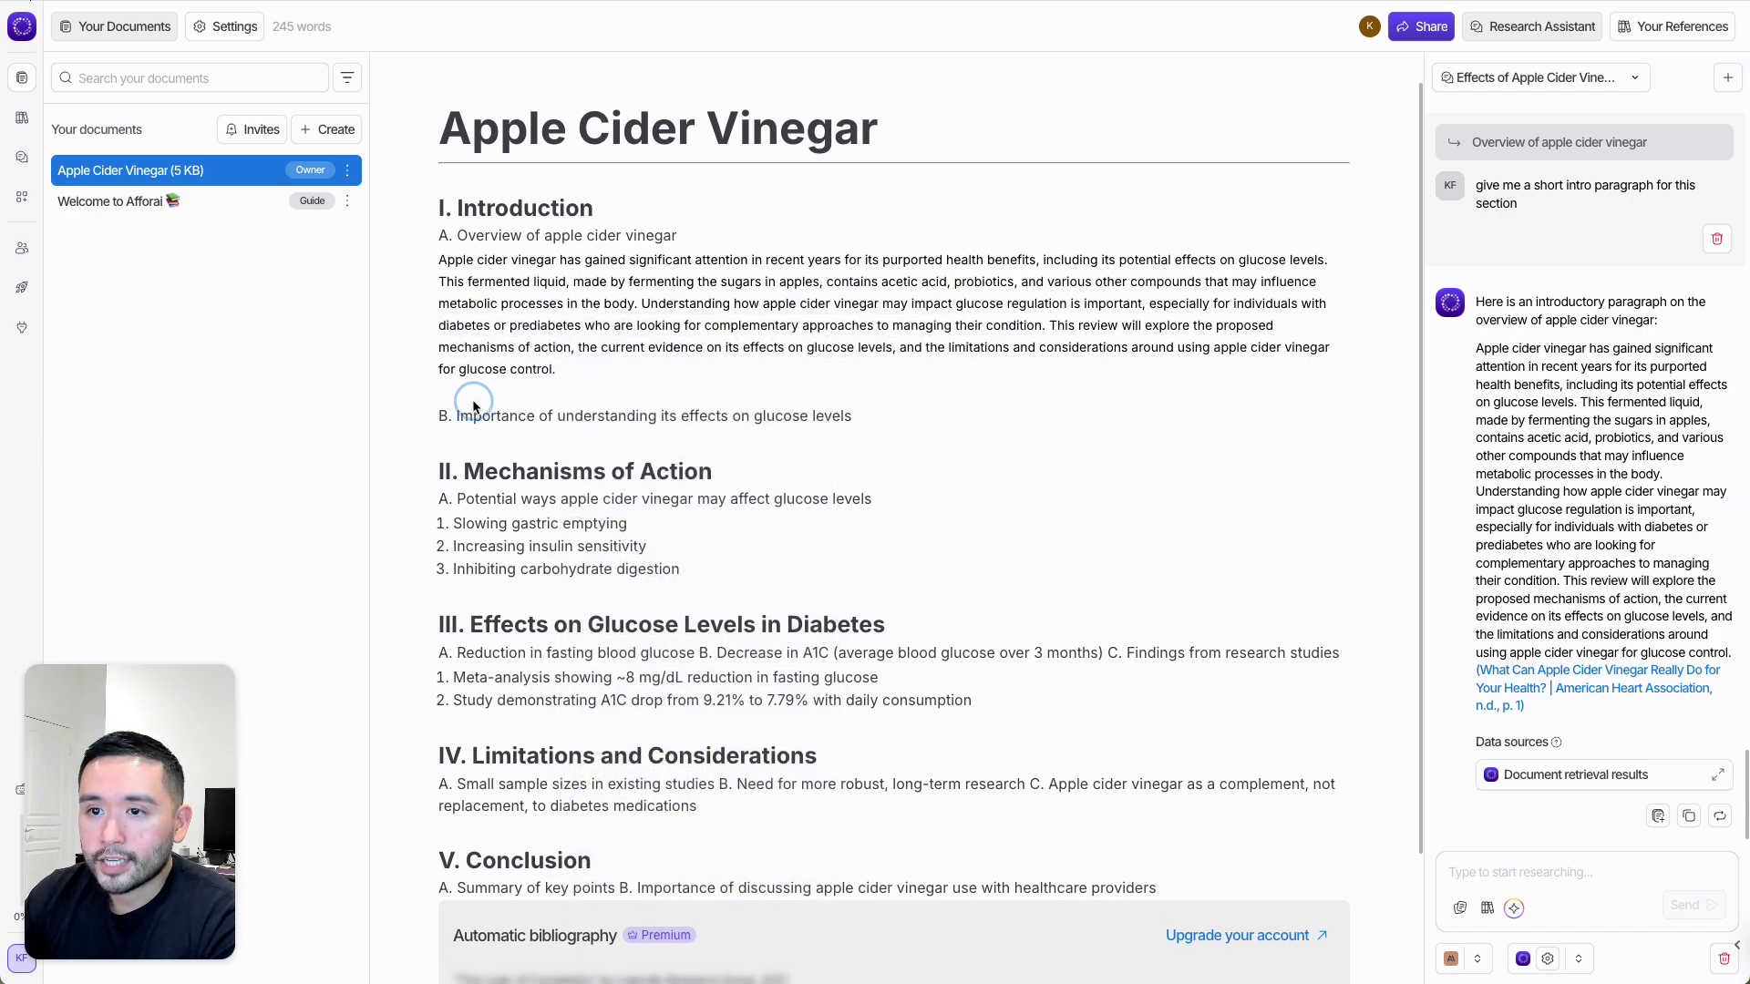
Try to insert a citation on the blank line below the introduction paragraph.
right_click(592, 364)
key("Escape")
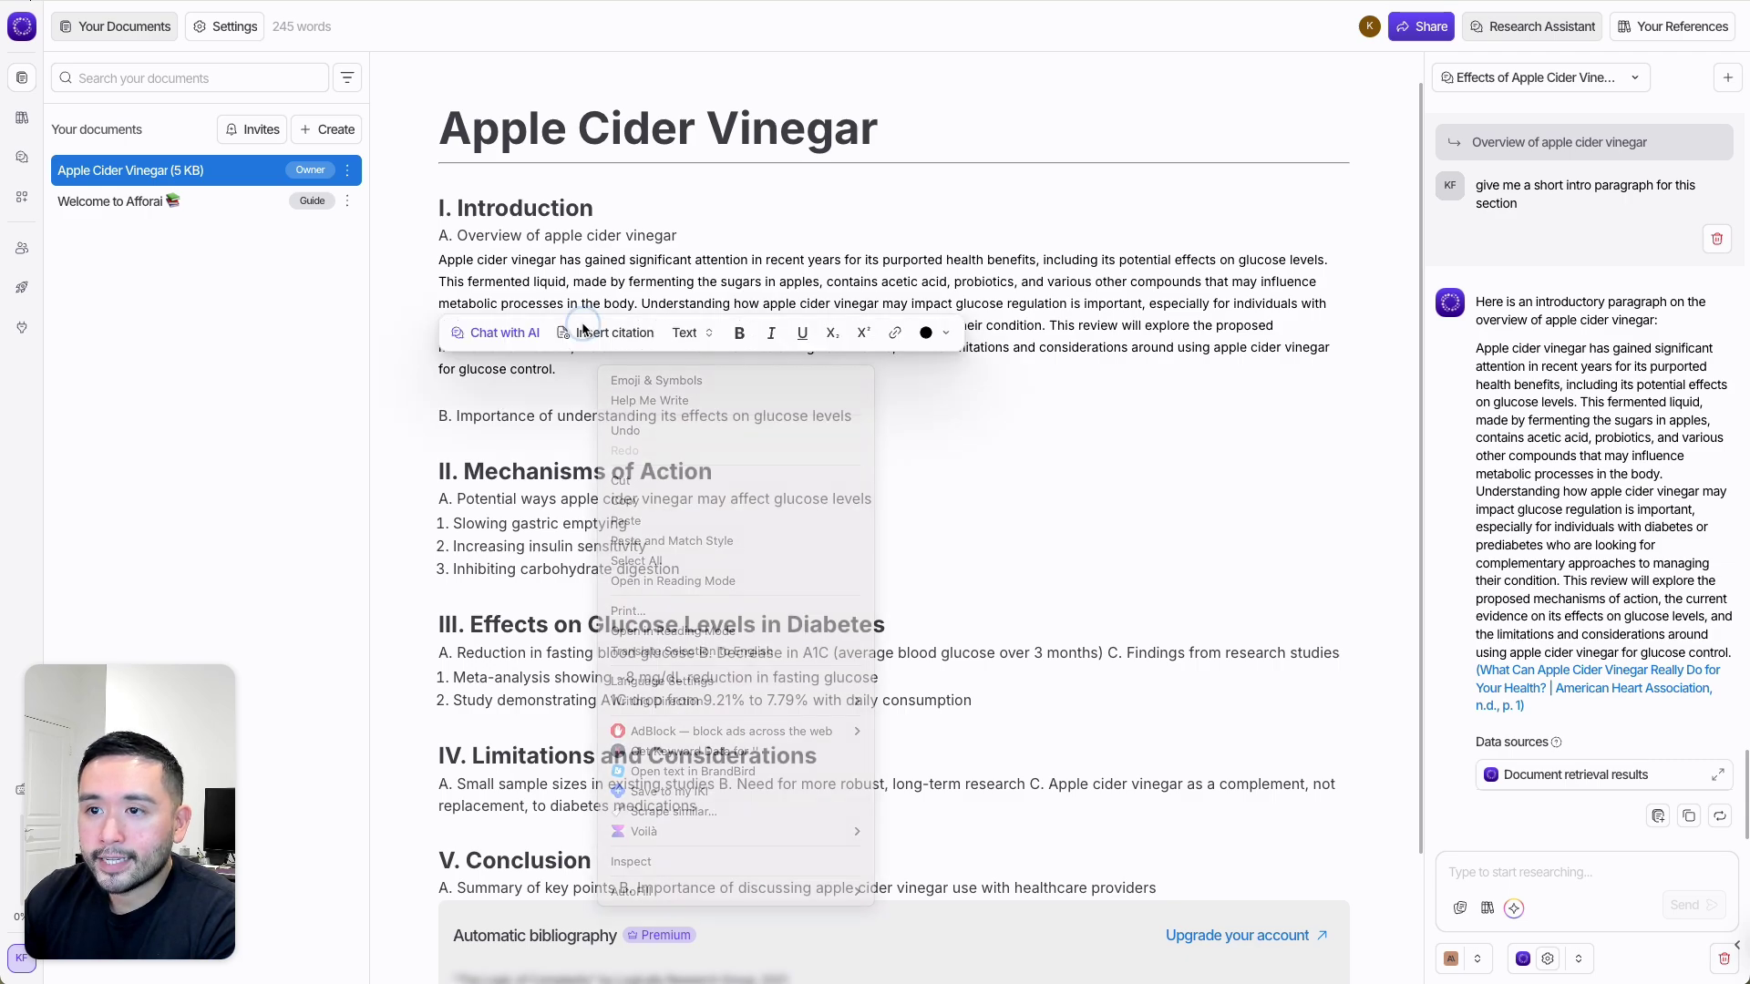
left_click(574, 333)
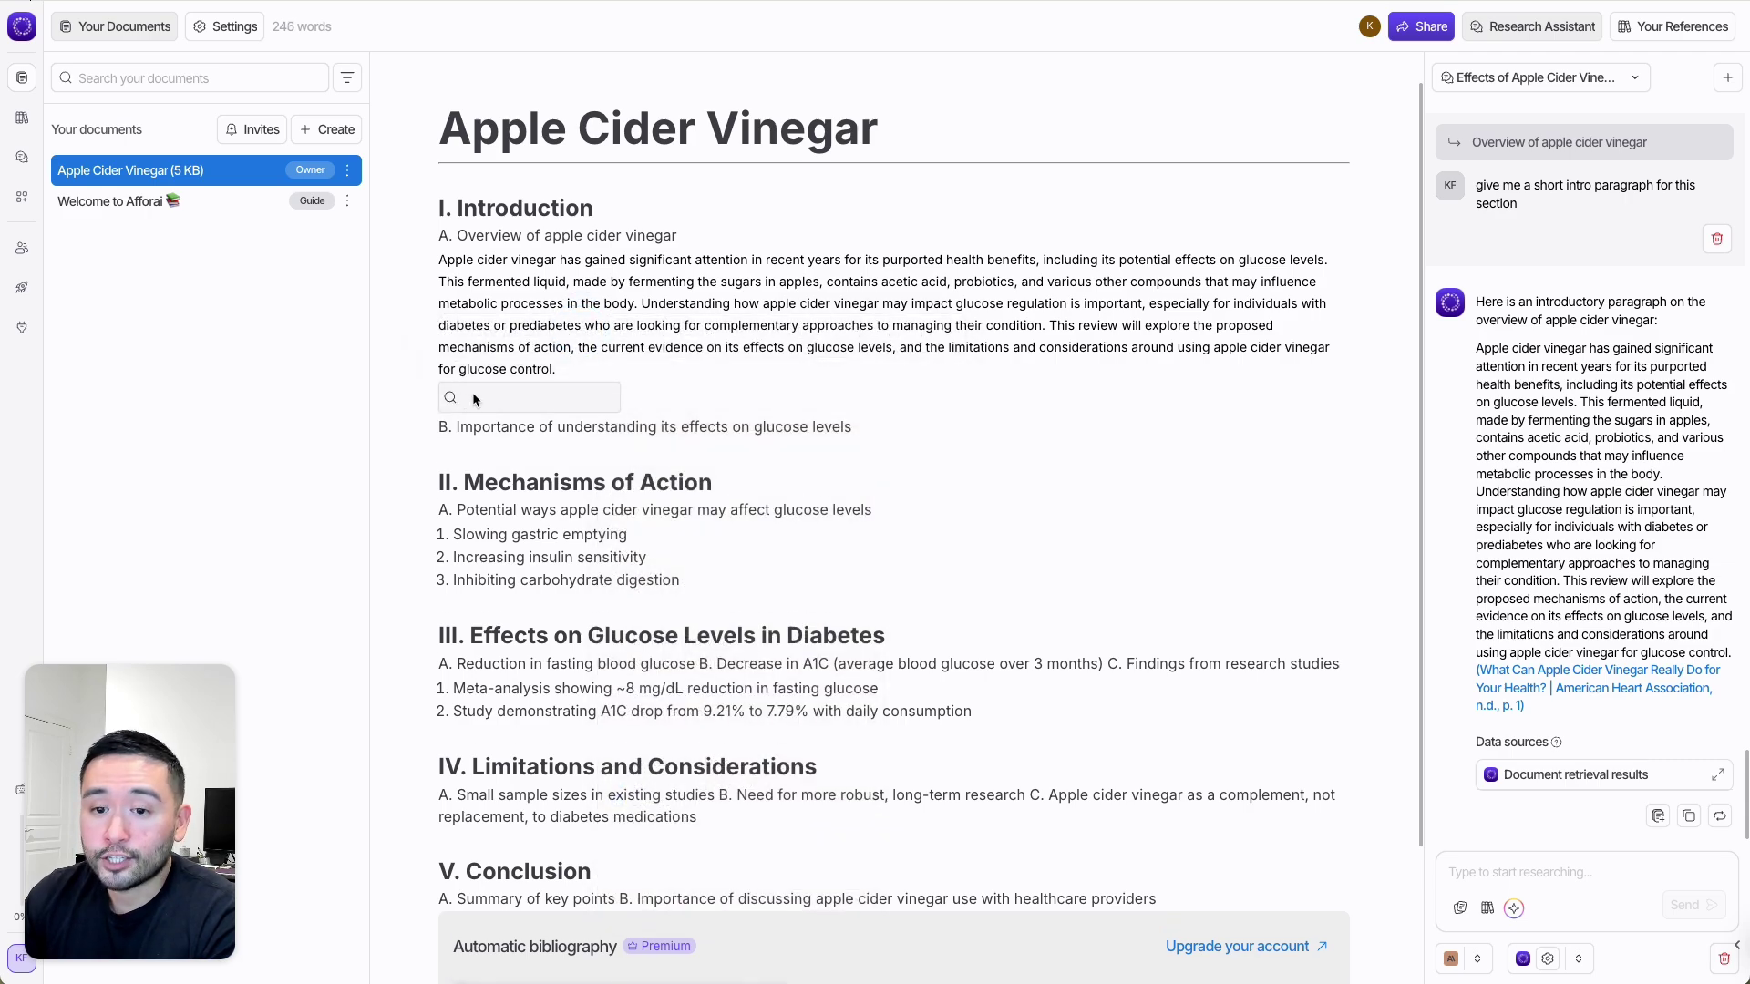
key("Escape")
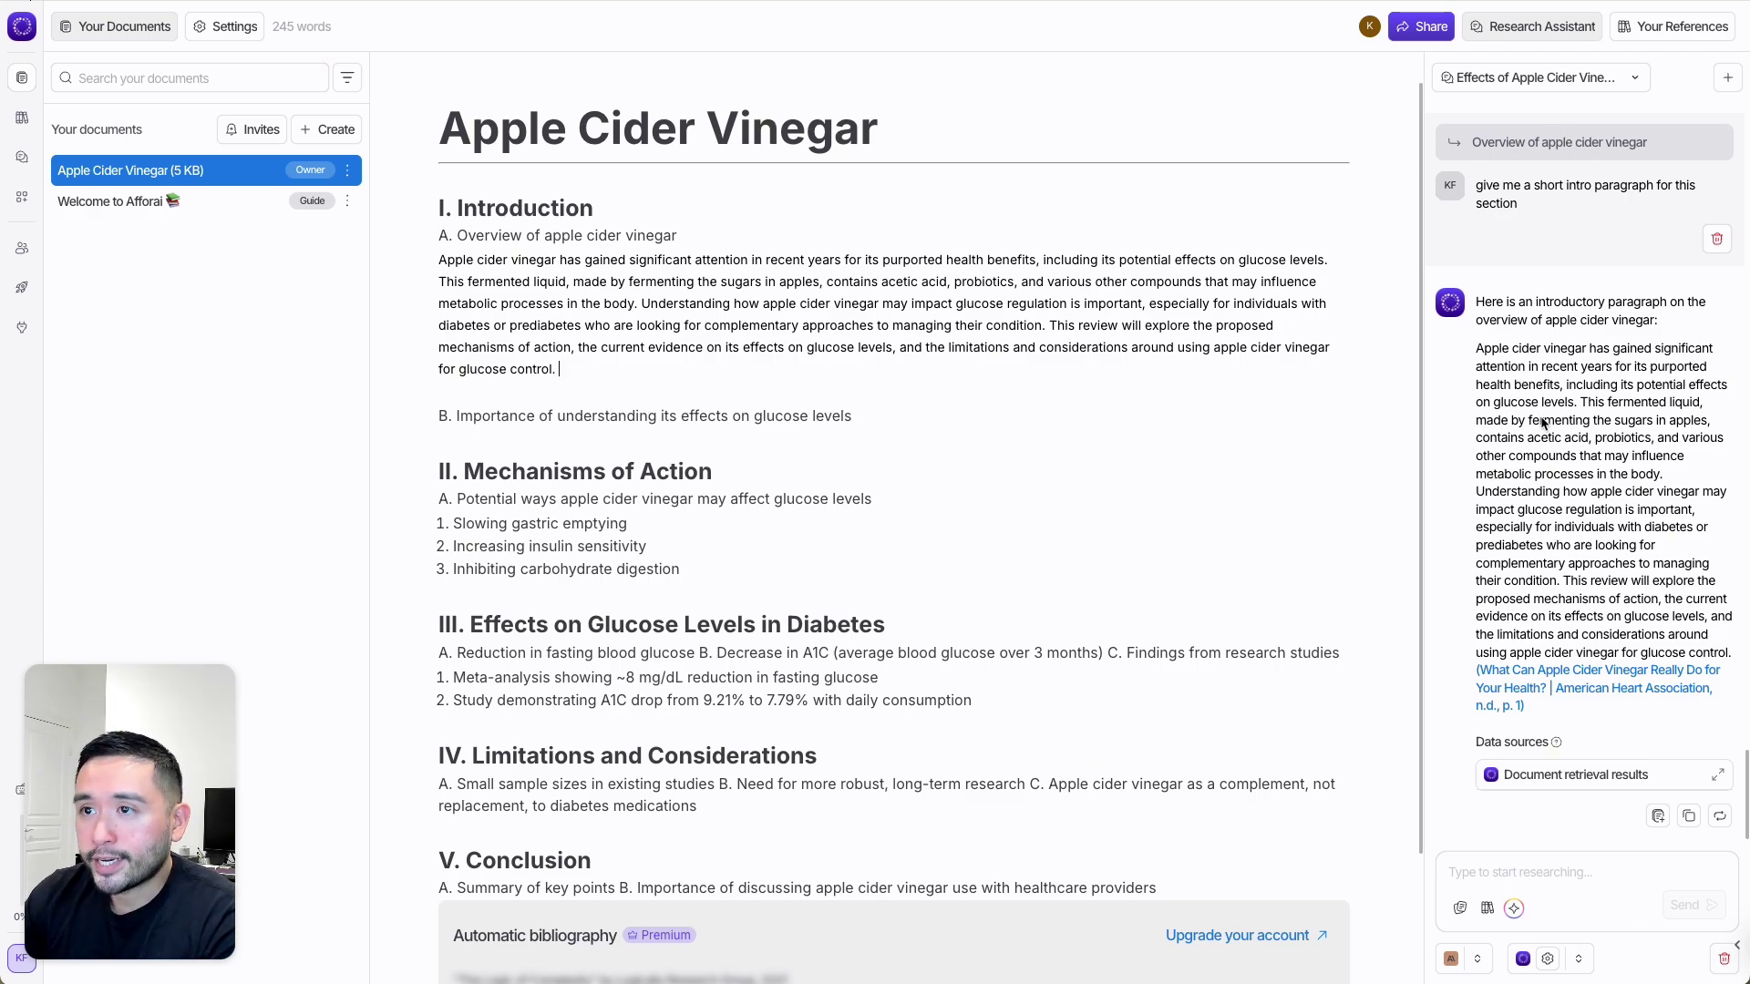
Look over the Apple Cider Vinegar document from the introduction to the bibliography and open the reference library.
left_click(706, 353)
scroll(563, 379, "down", 2)
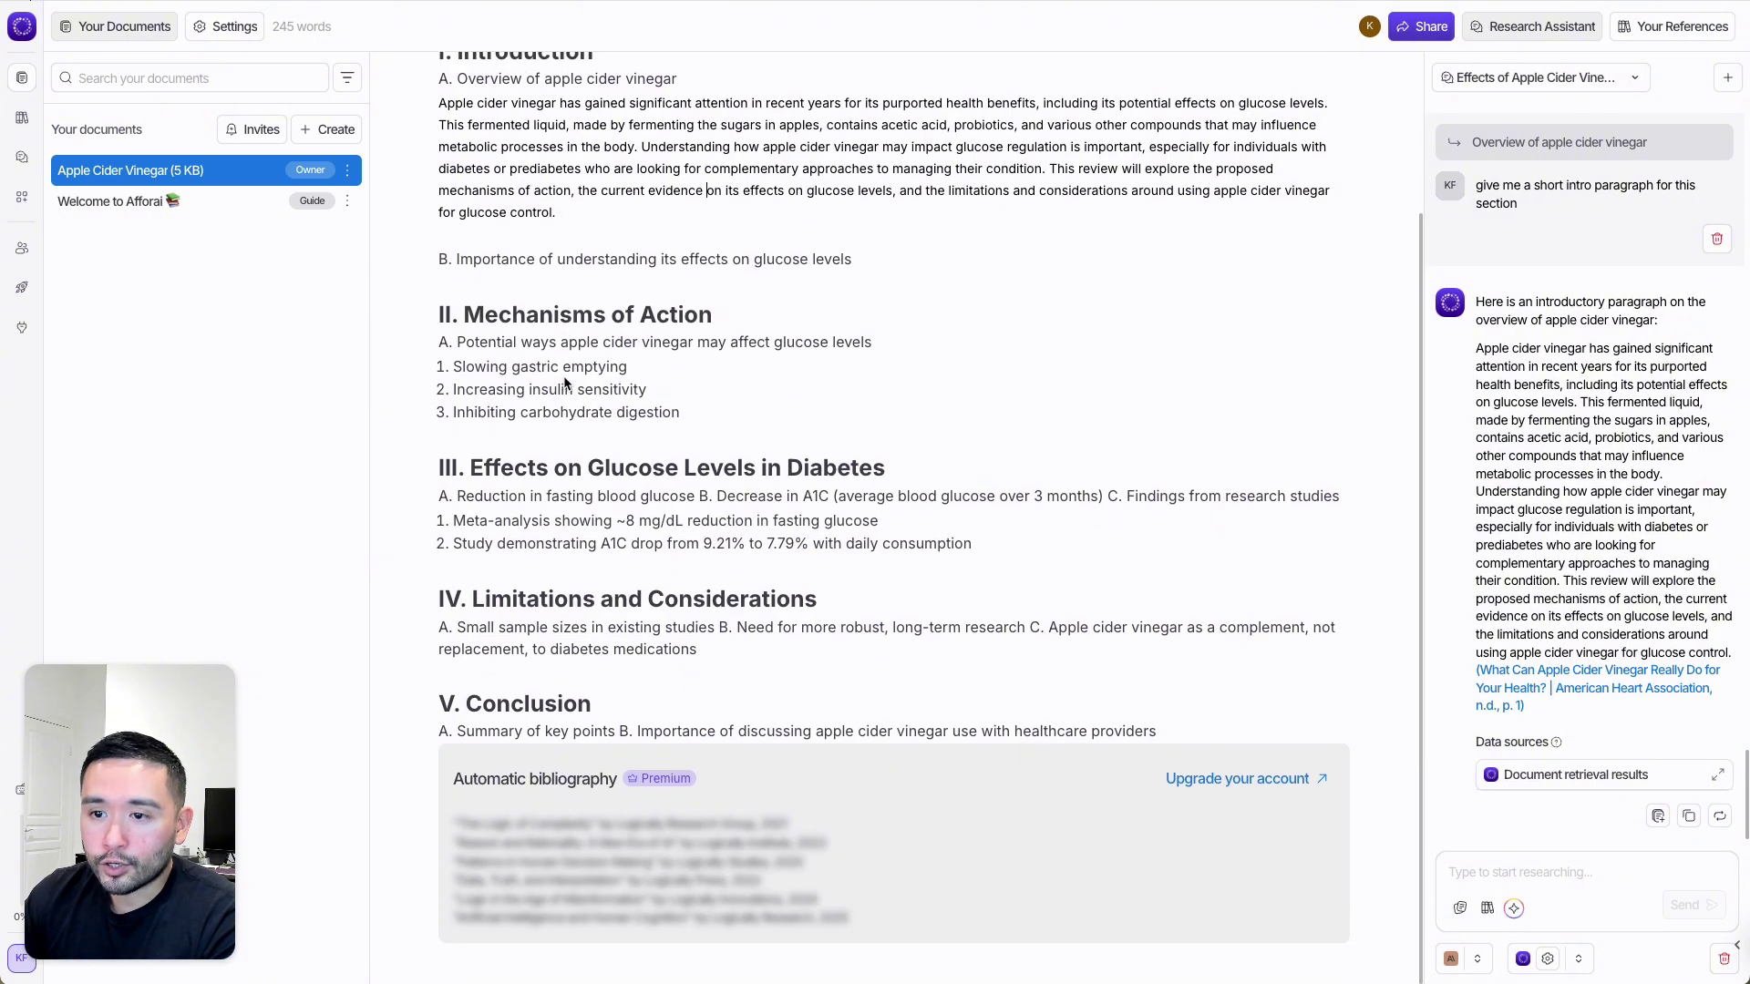
scroll(764, 364, "up", 3)
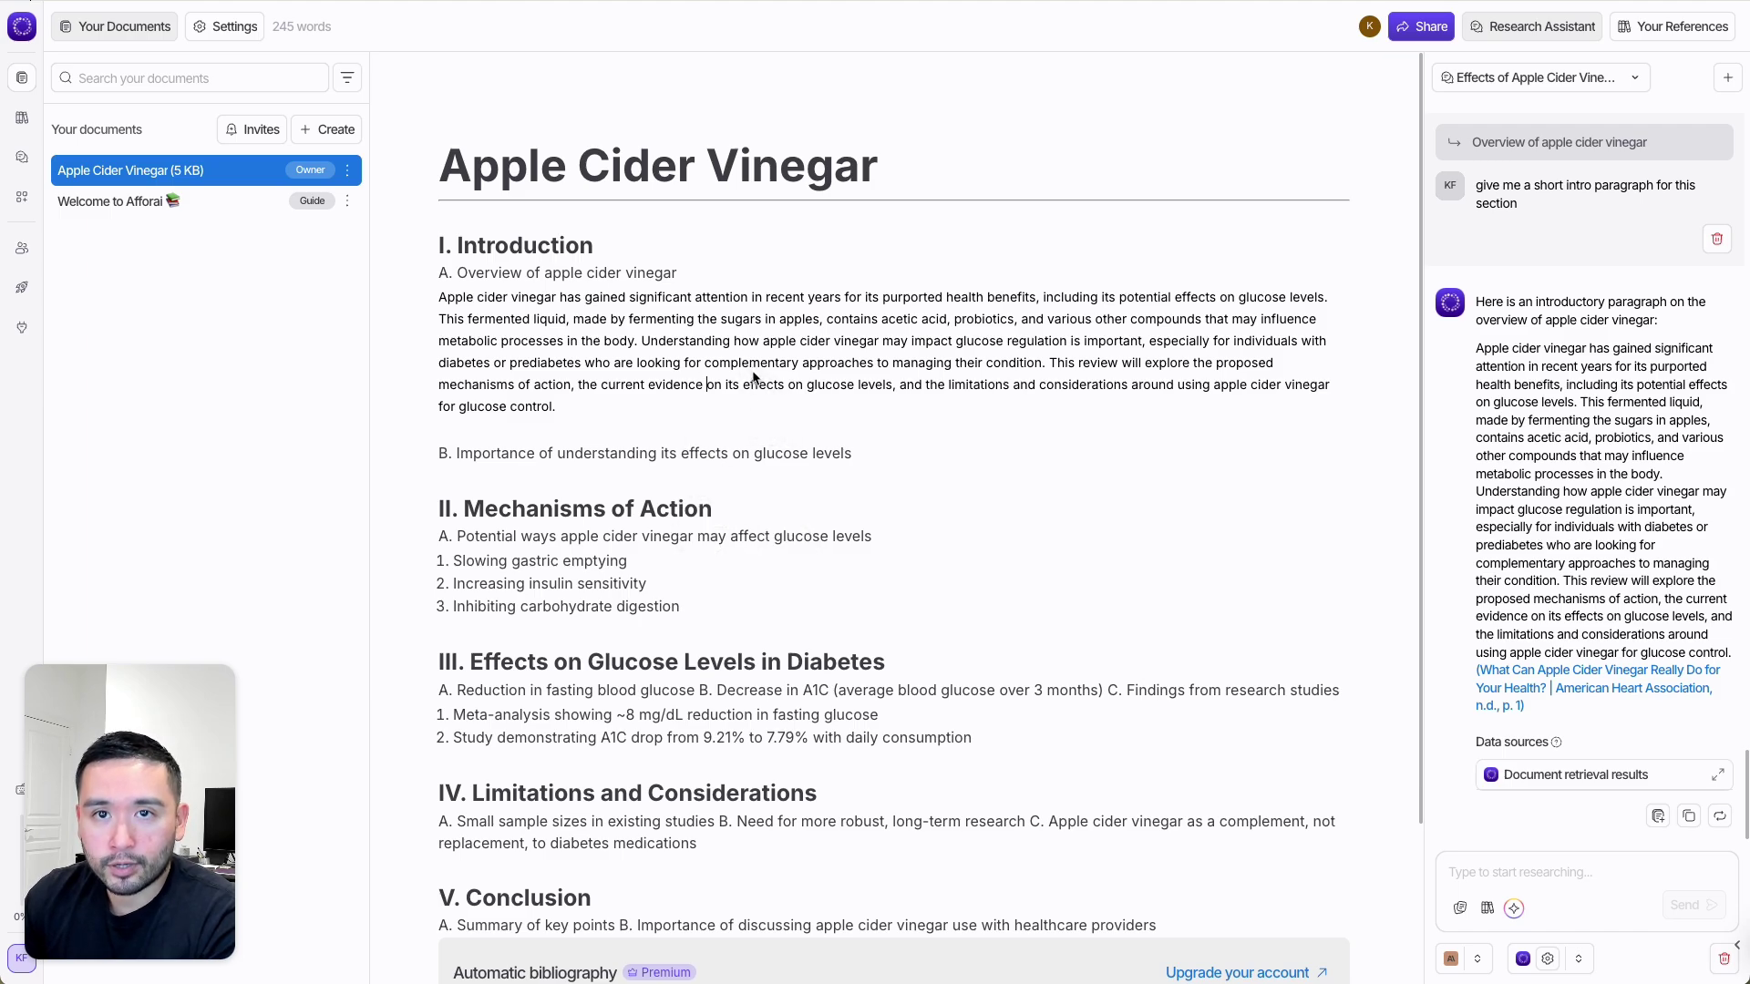
left_click(22, 118)
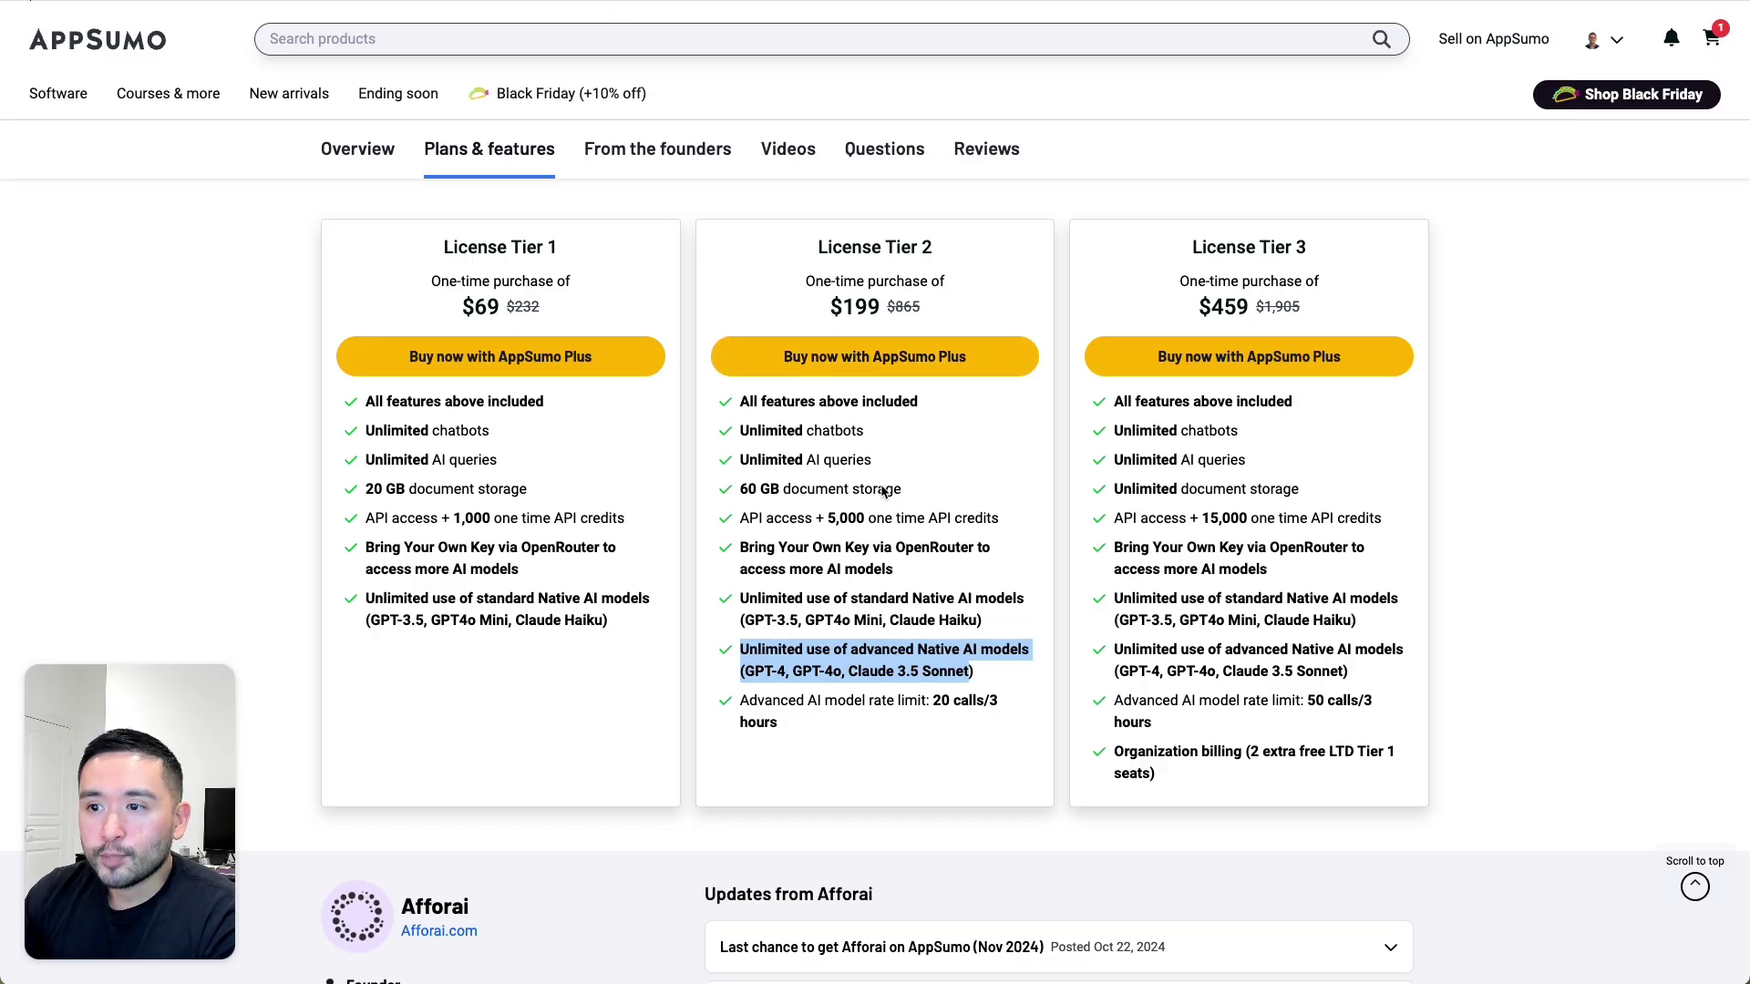
On AppSumo, examine the document storage and advanced AI model terms of Afforai's license tiers, checking the file sizes in Afforai's ACV folder.
left_click_drag(367, 493, 1176, 489)
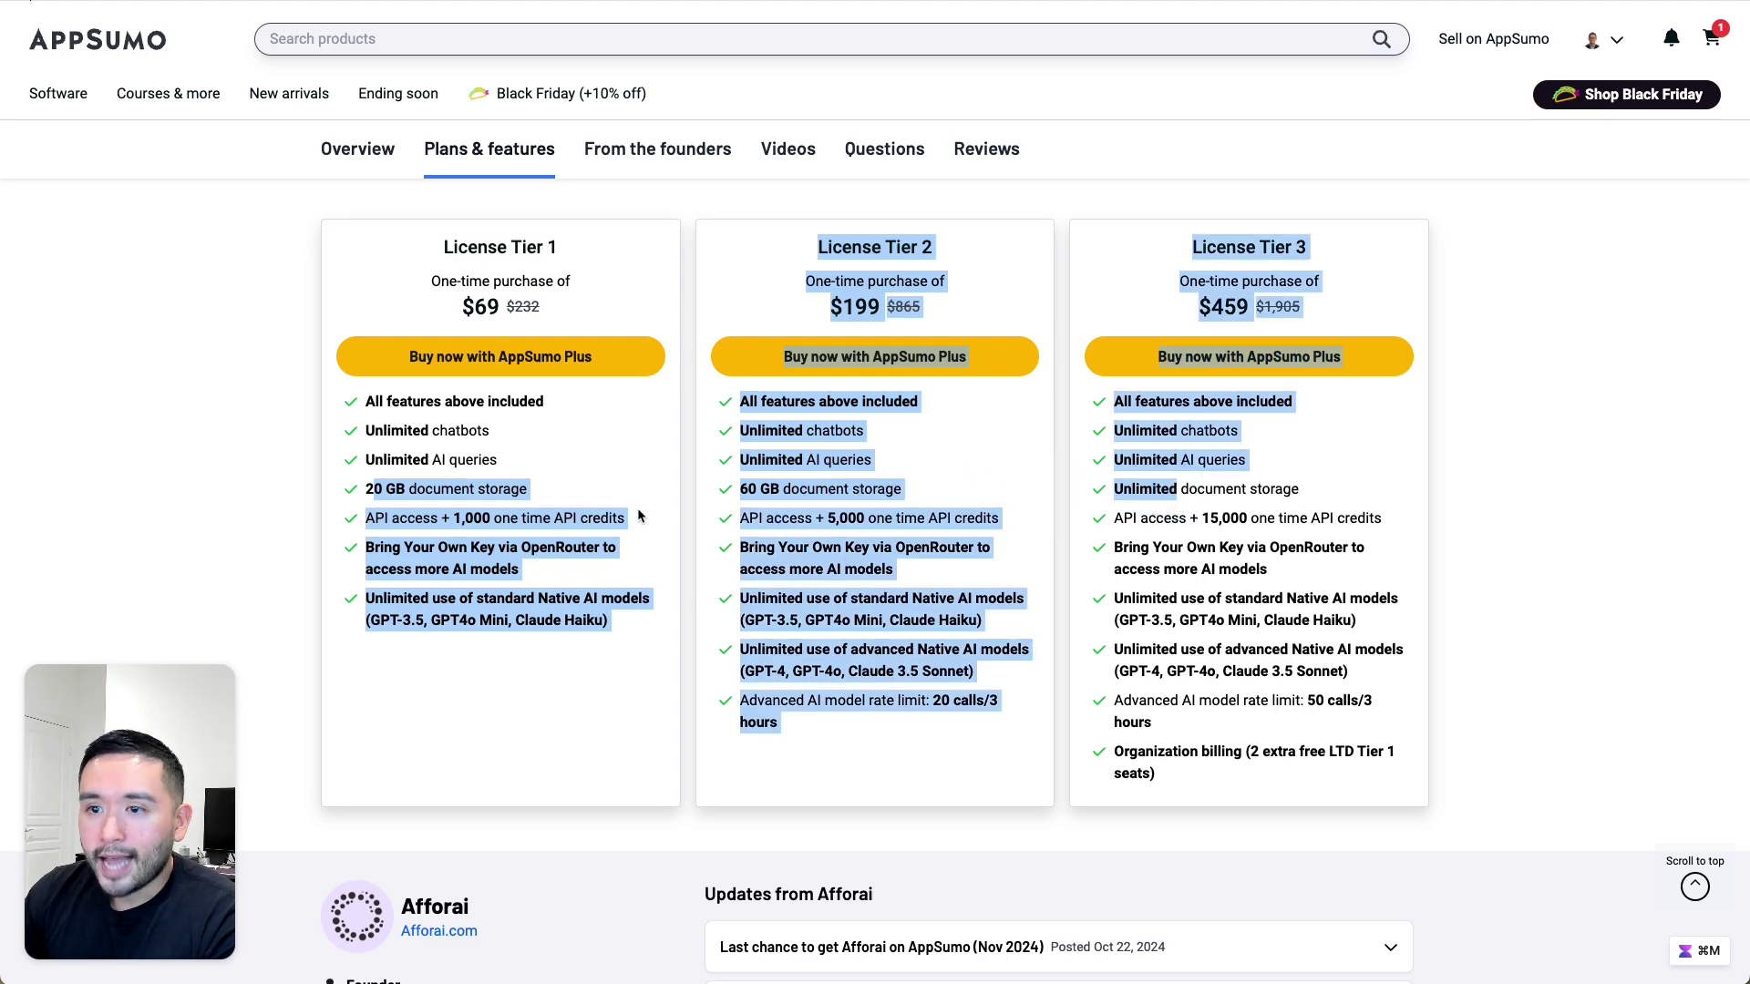
left_click(474, 512)
left_click_drag(366, 490, 481, 508)
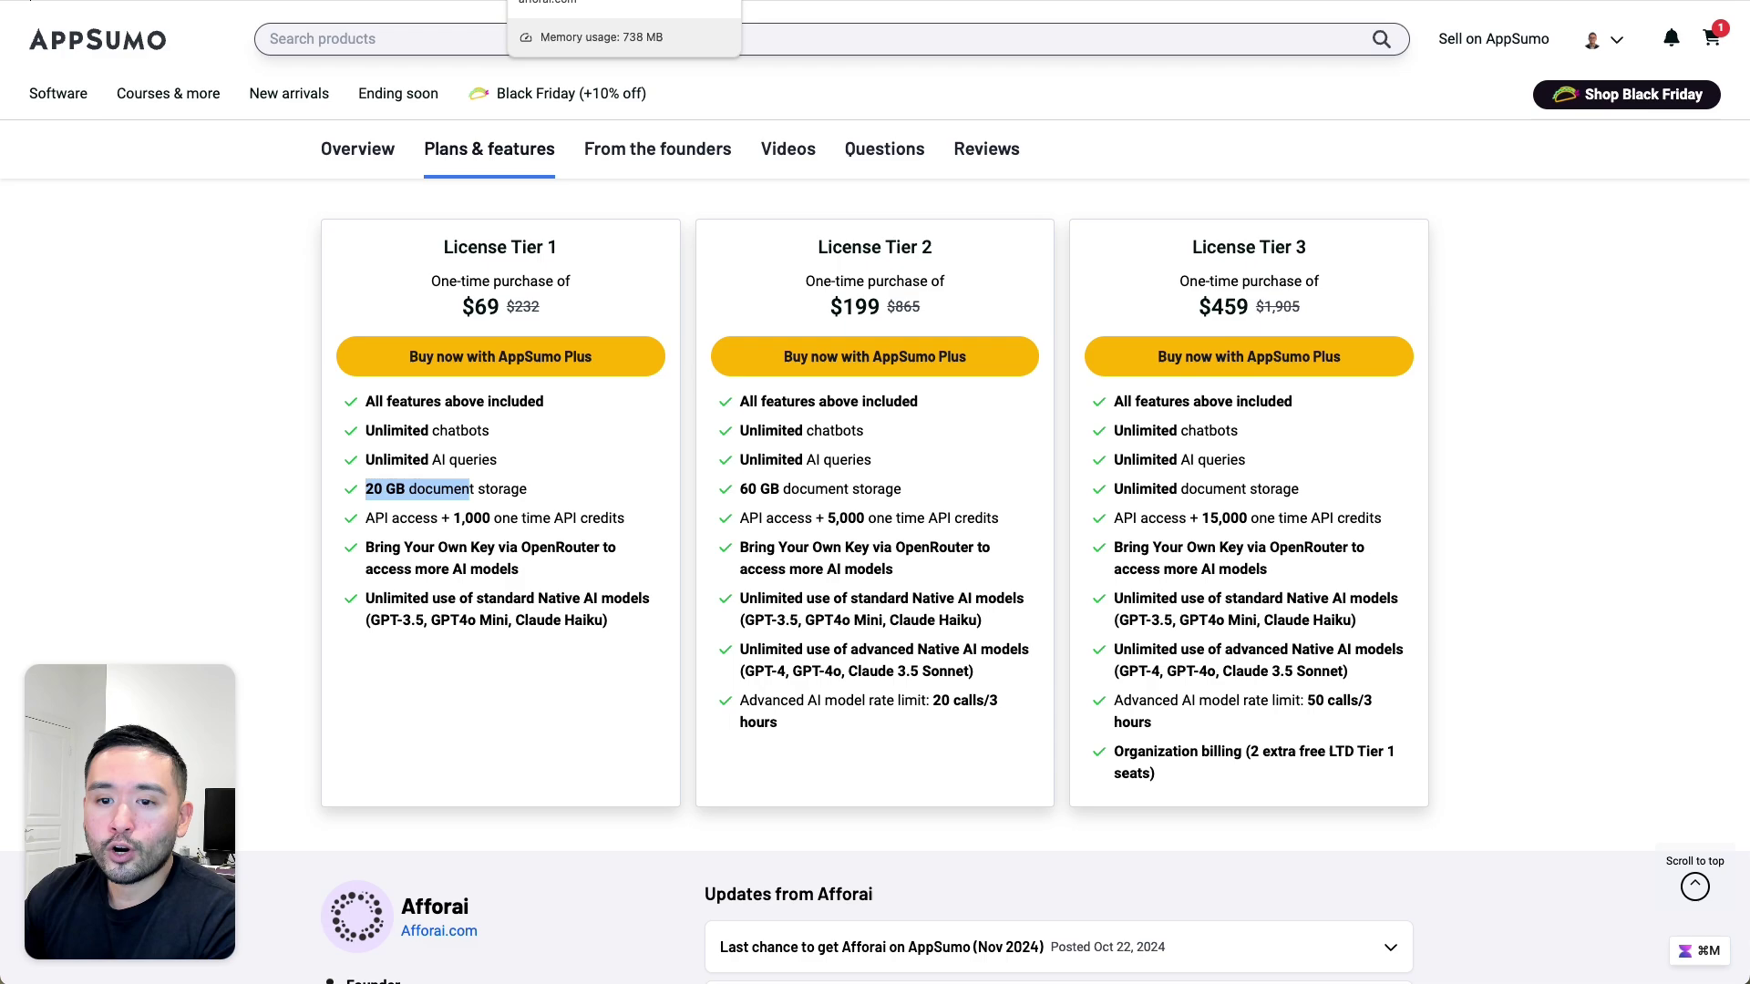
left_click(565, 2)
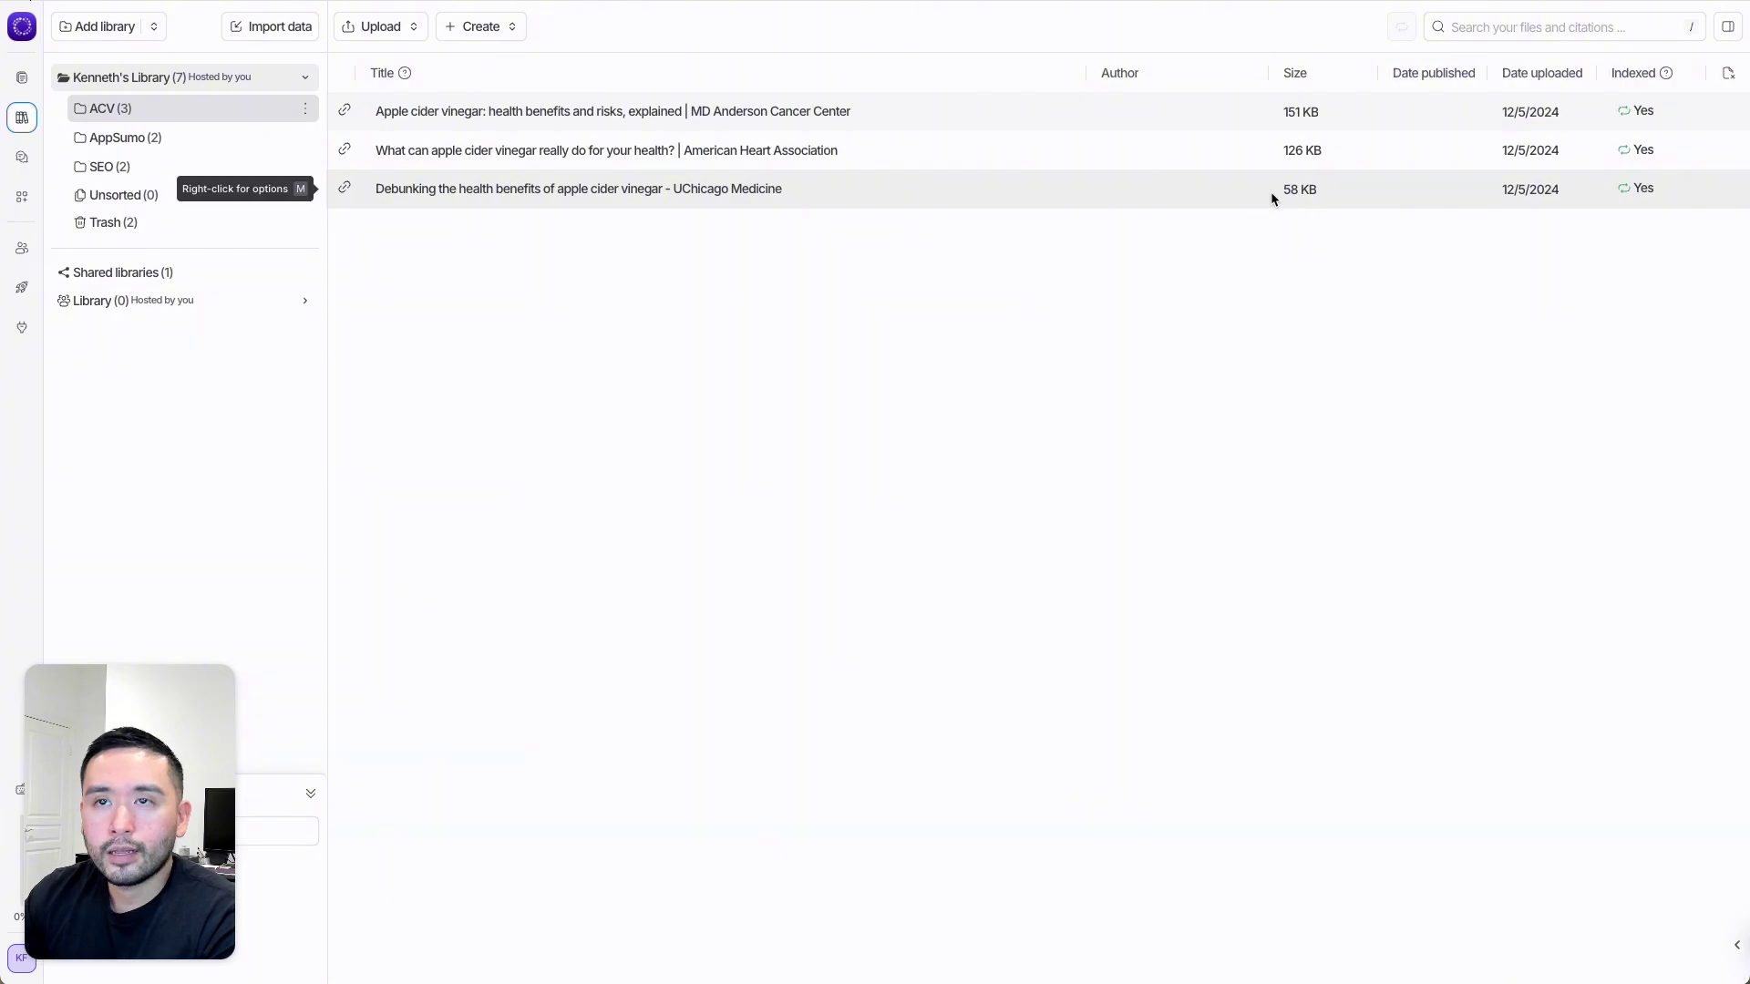
left_click(30, 2)
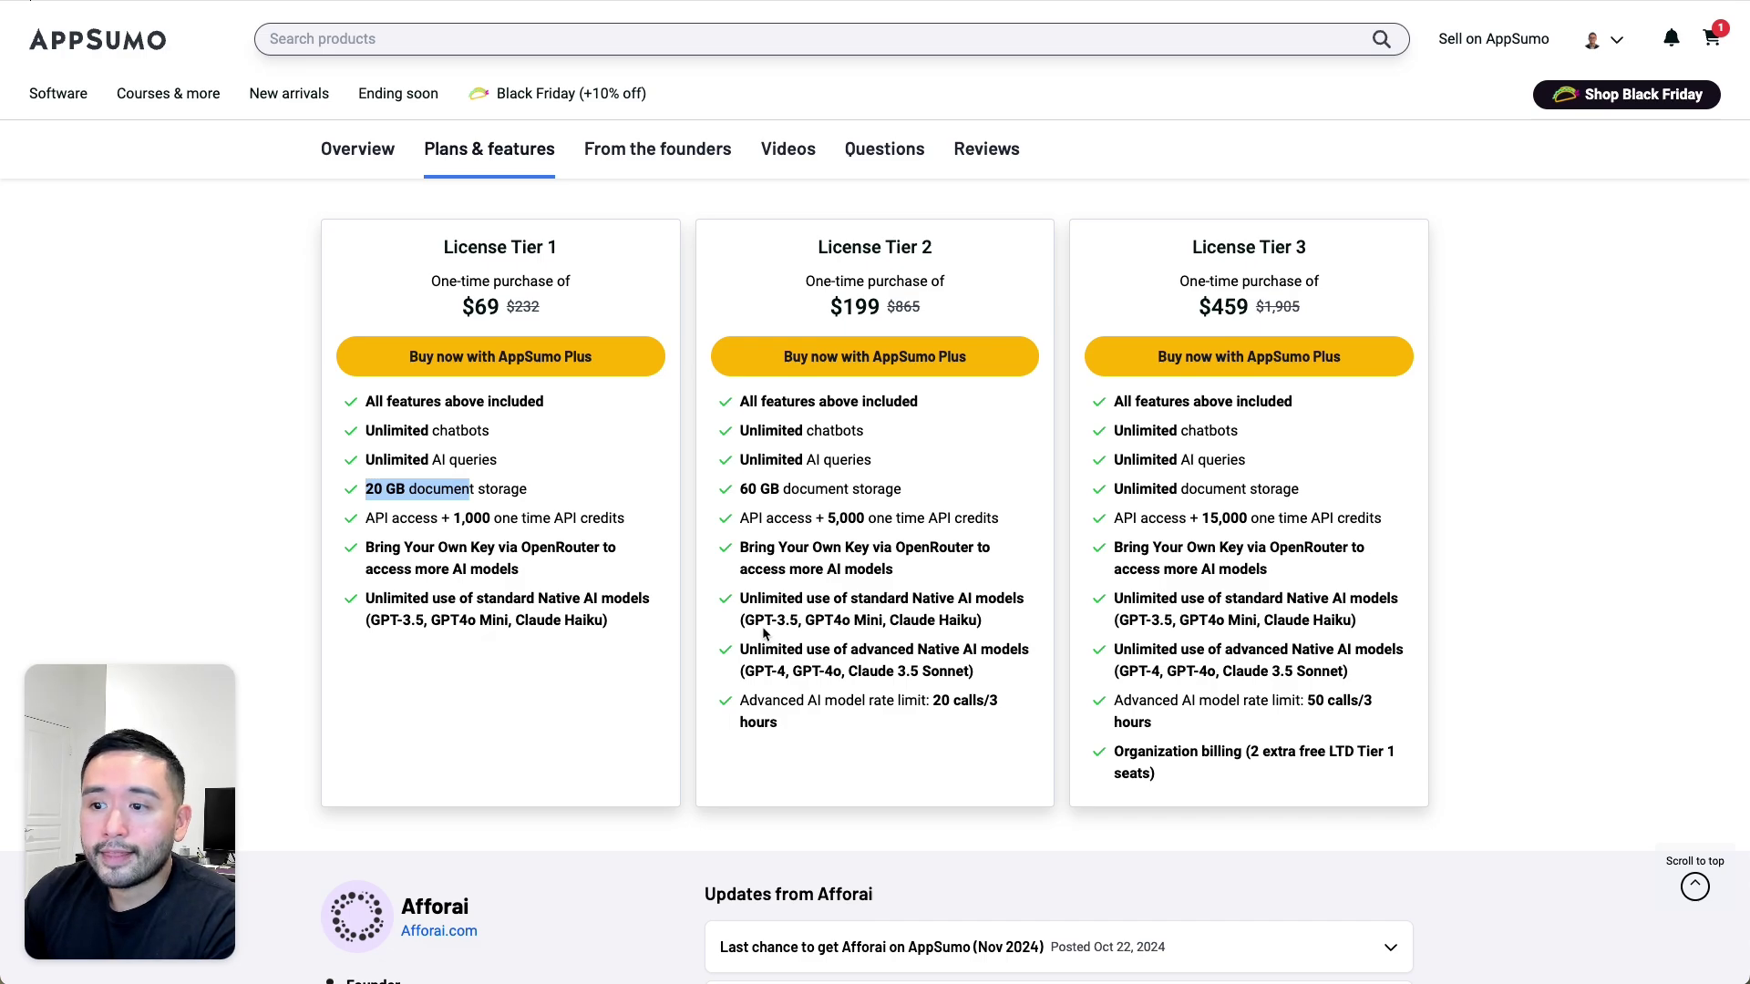
left_click_drag(833, 654, 1001, 654)
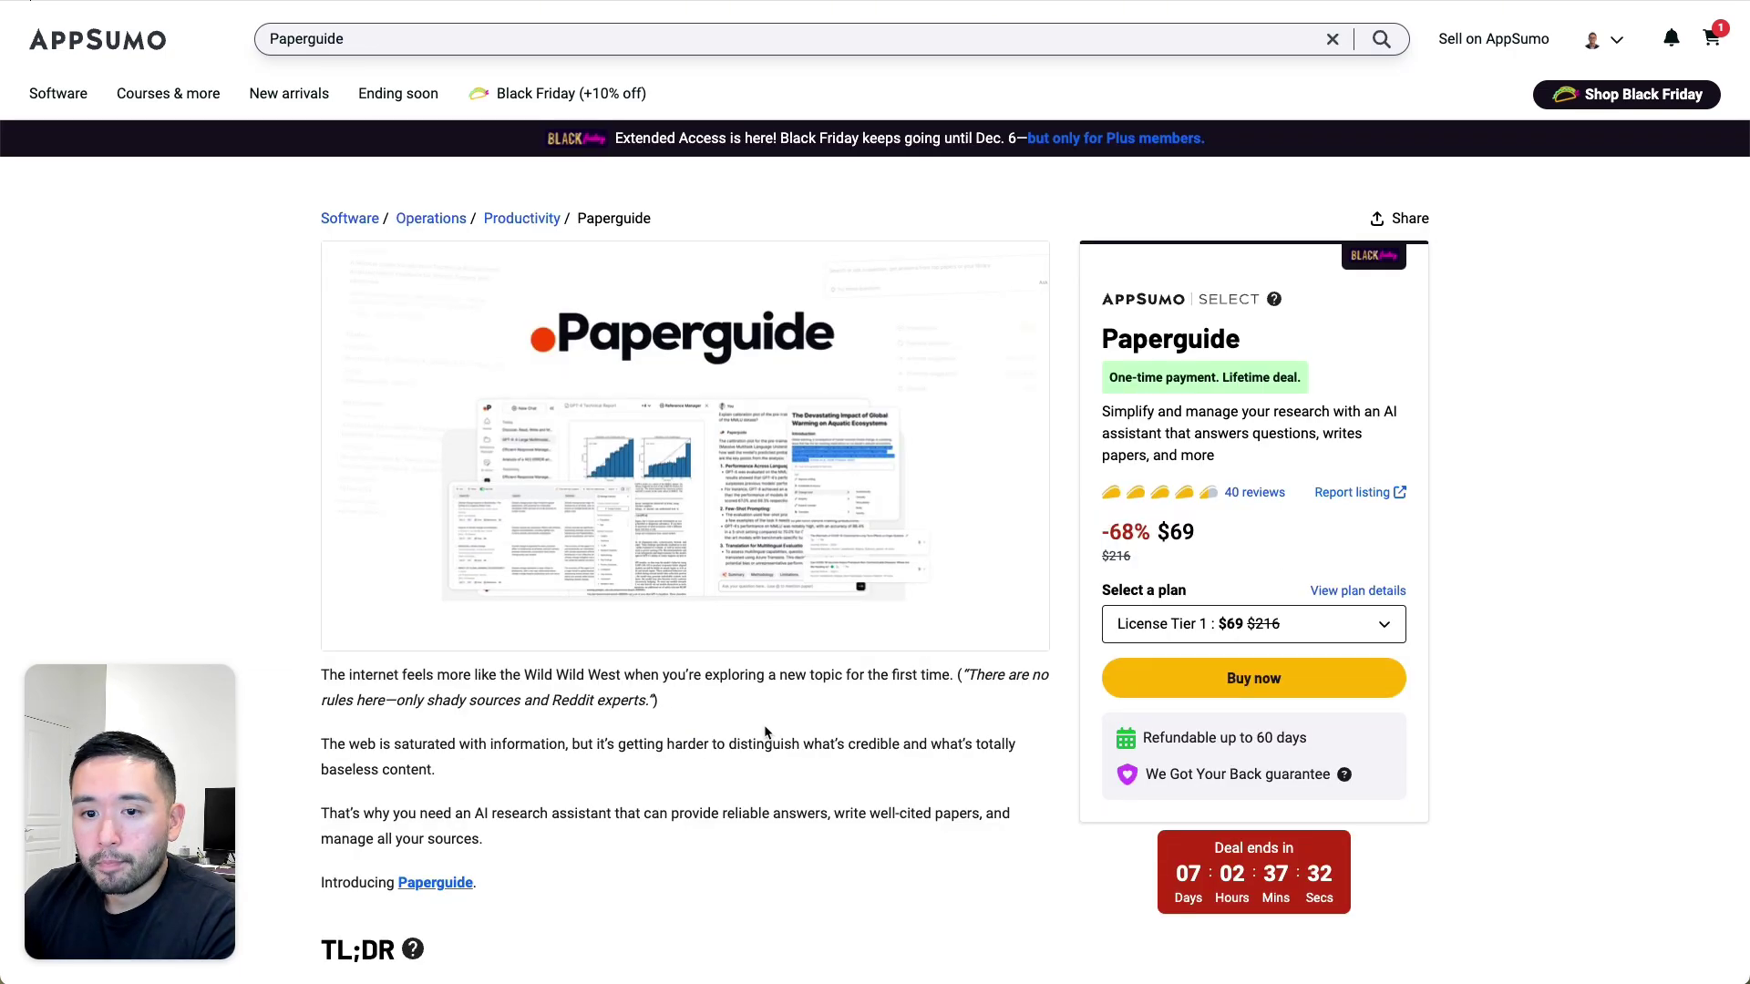
Switch to the Paperguide deal on AppSumo and read its overview, deal terms and features included in all plans.
scroll(734, 718, "down", 15)
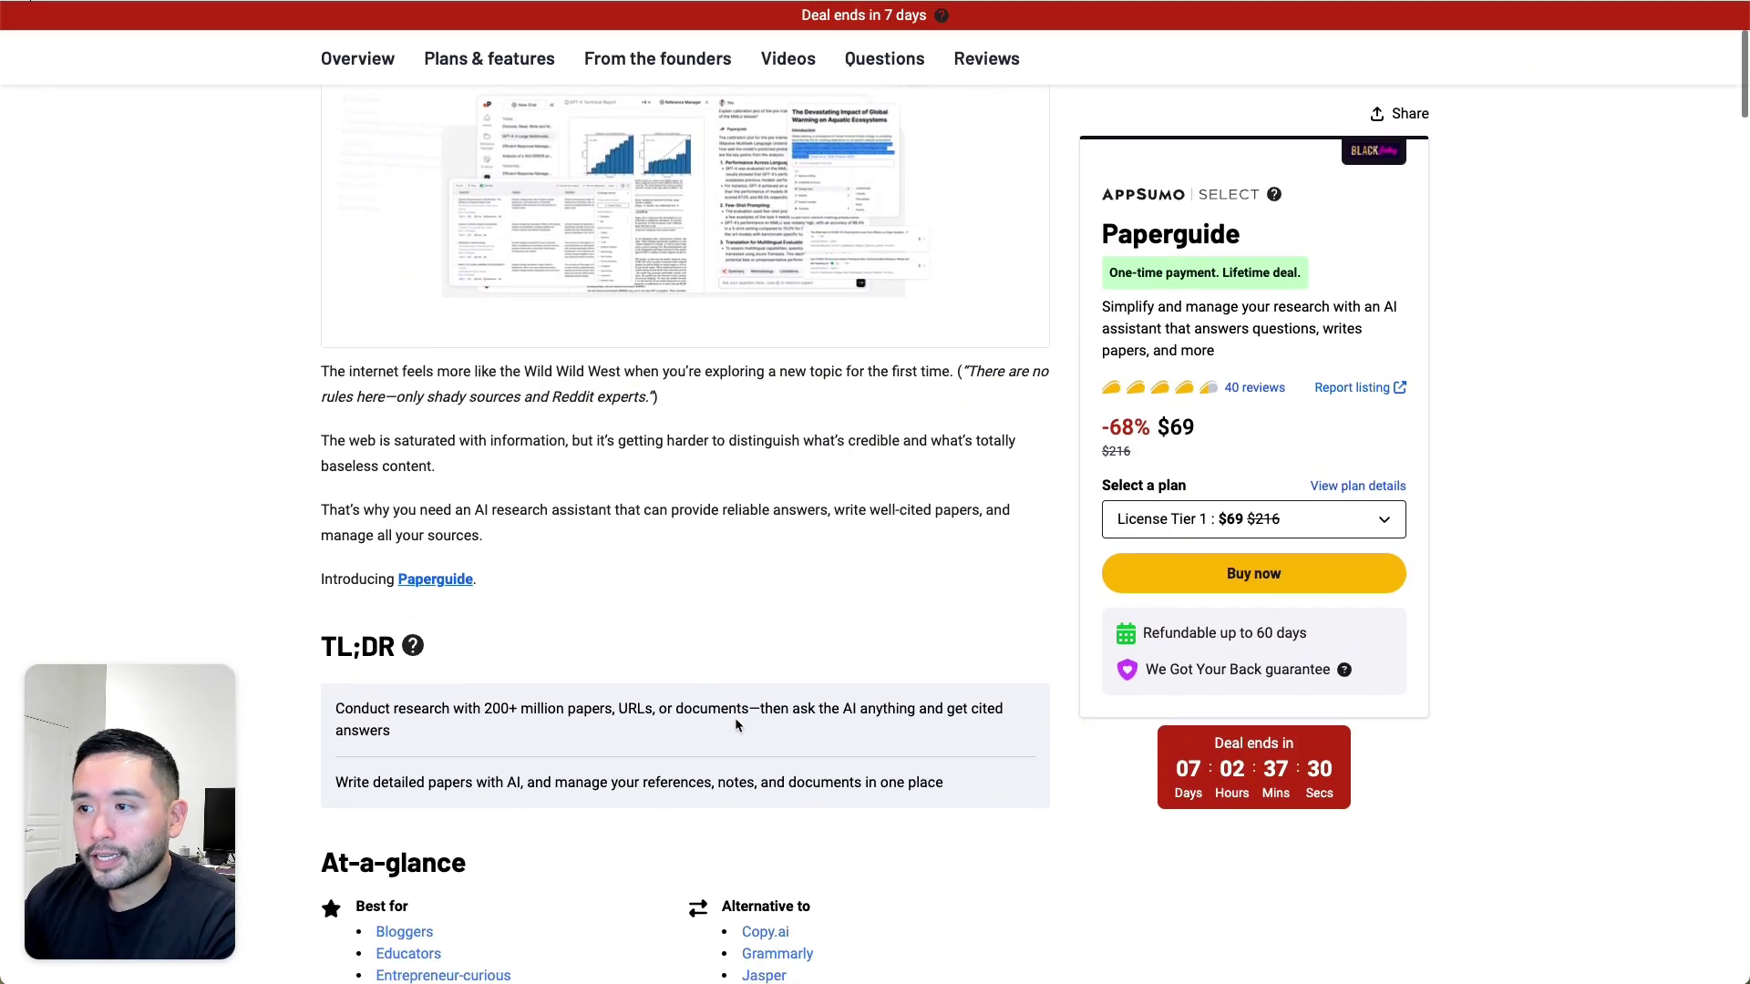
scroll(749, 715, "down", 20)
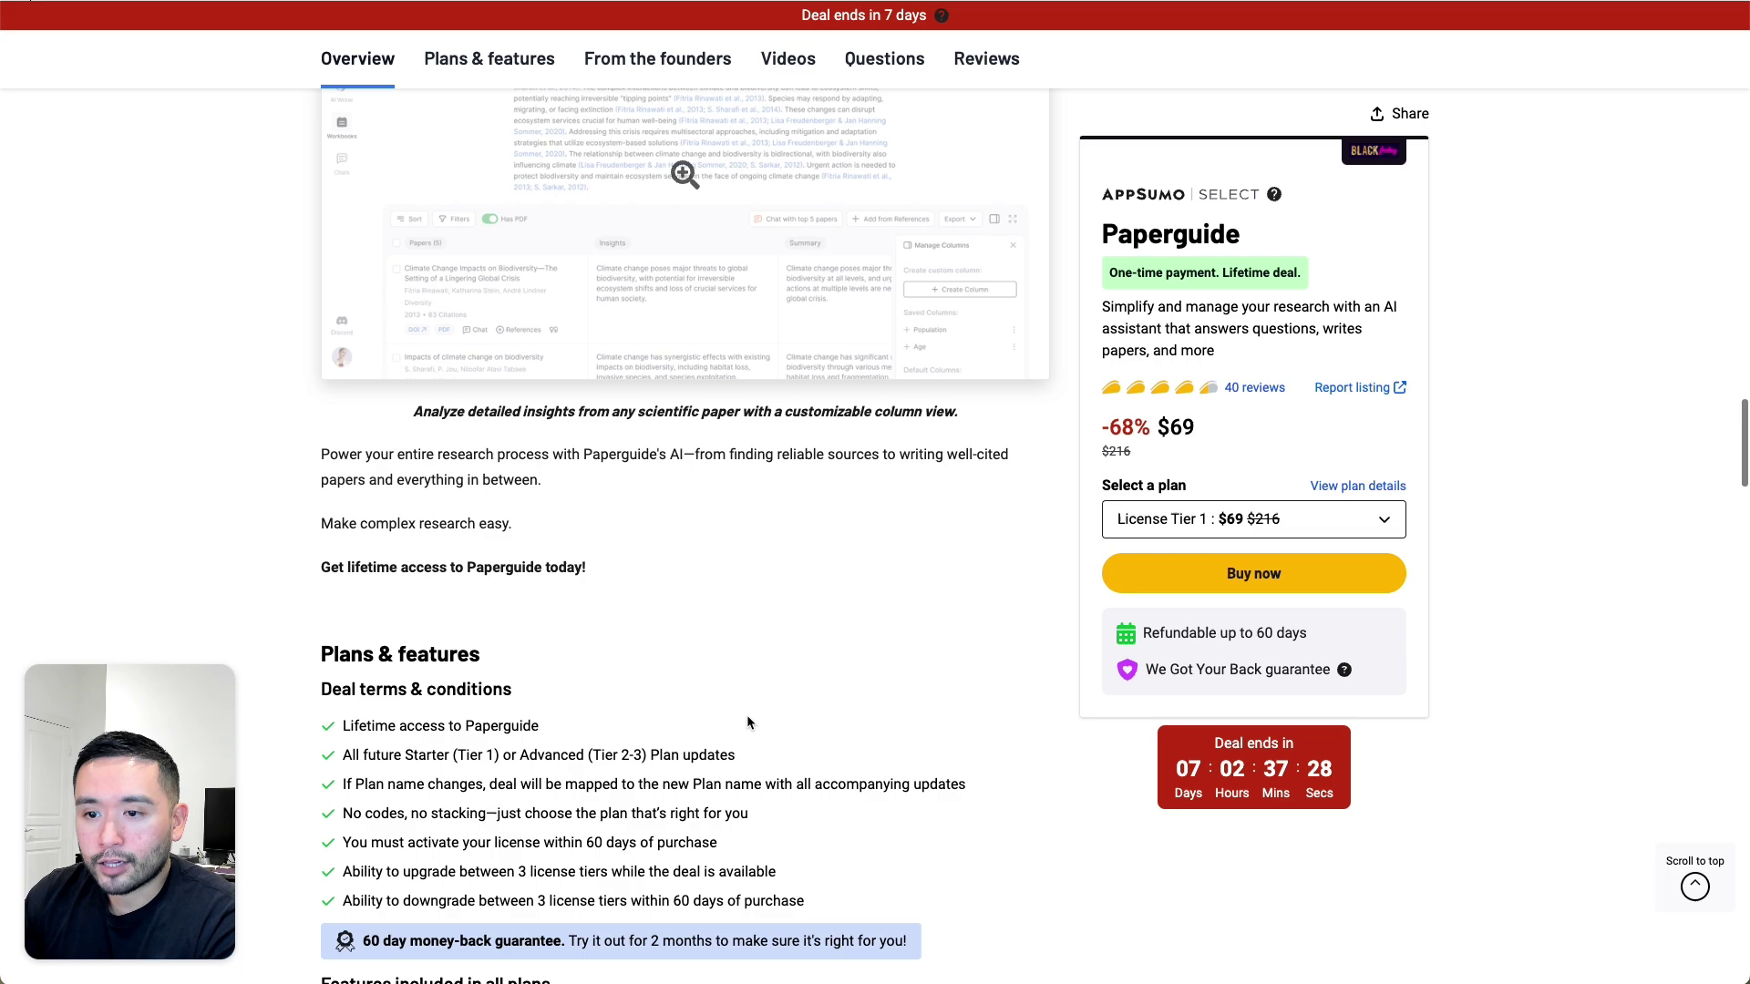
scroll(747, 720, "up", 4)
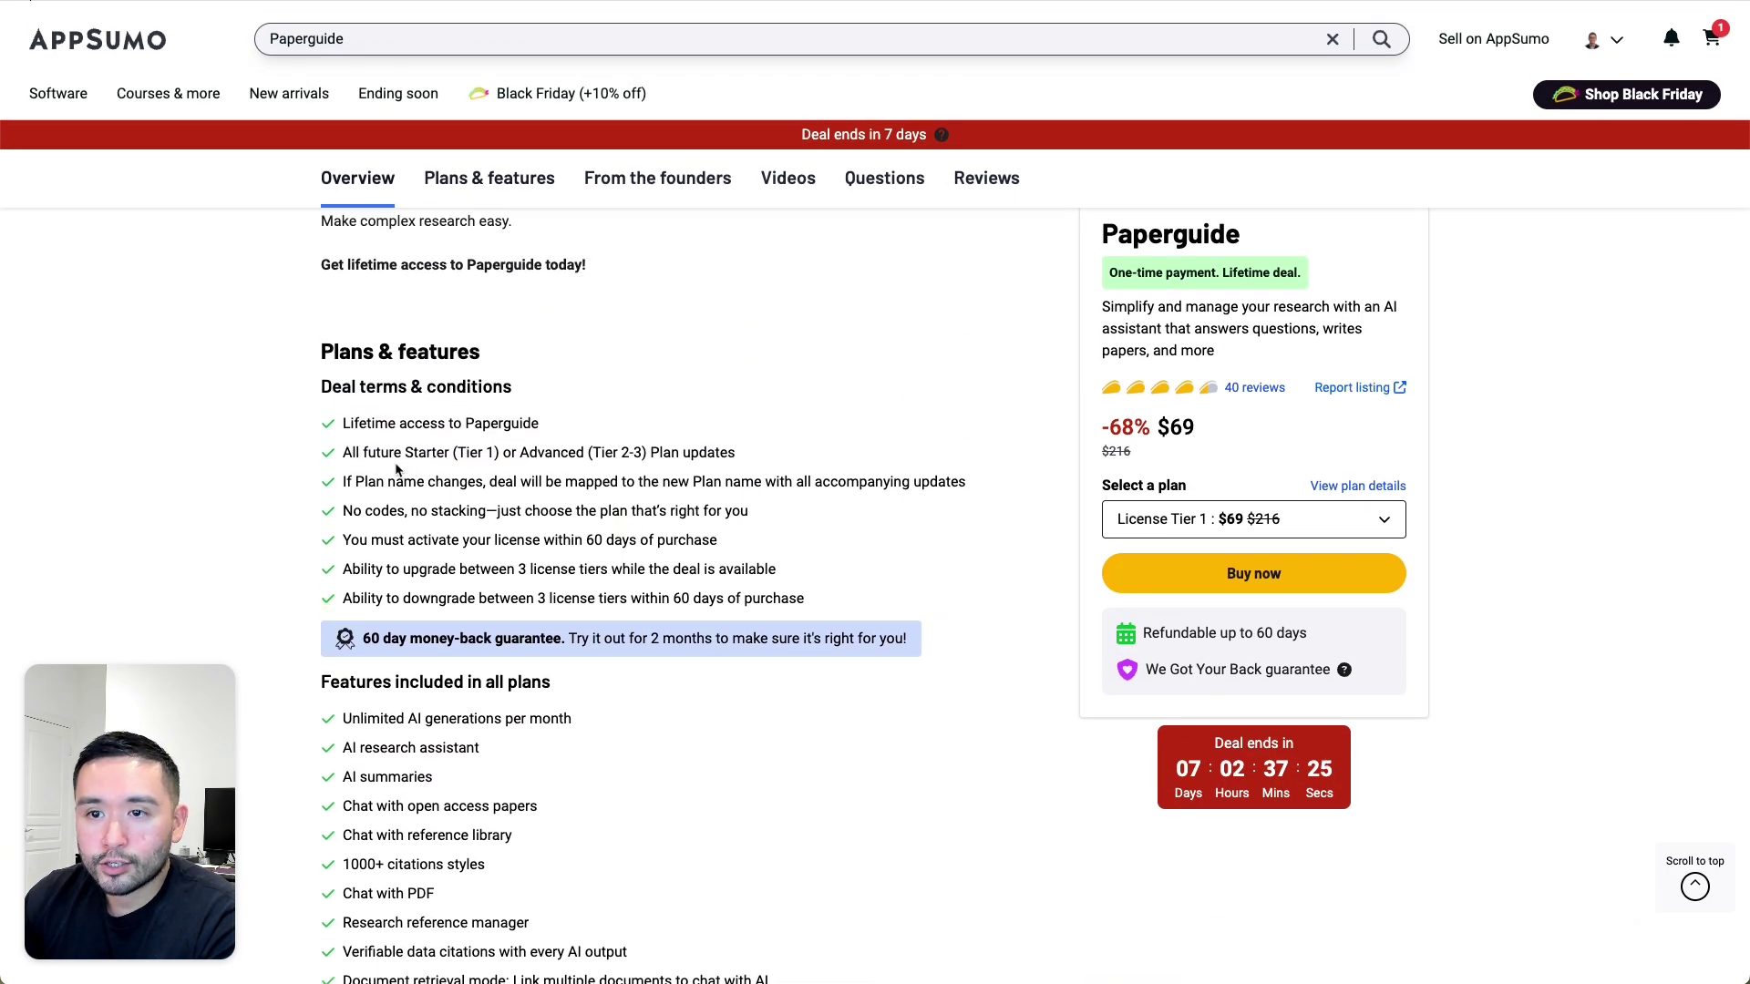
left_click_drag(386, 458, 699, 463)
scroll(632, 478, "down", 4)
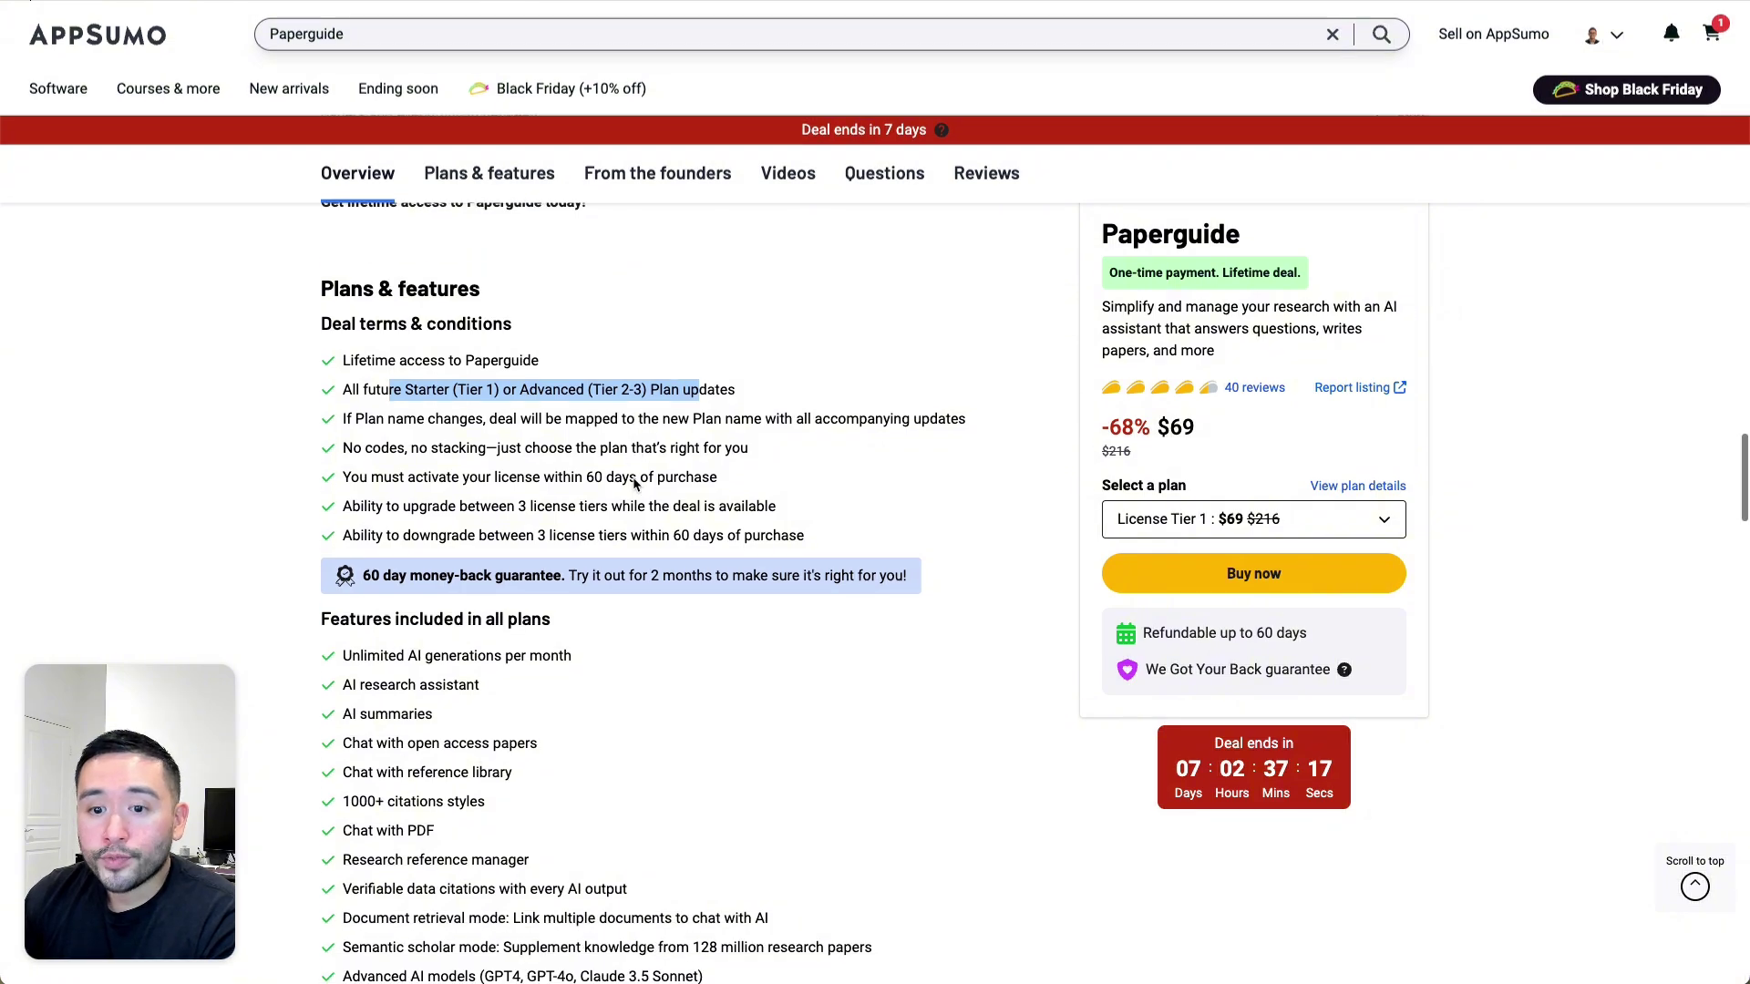
scroll(634, 485, "down", 1)
left_click_drag(343, 593, 698, 592)
scroll(674, 592, "down", 2)
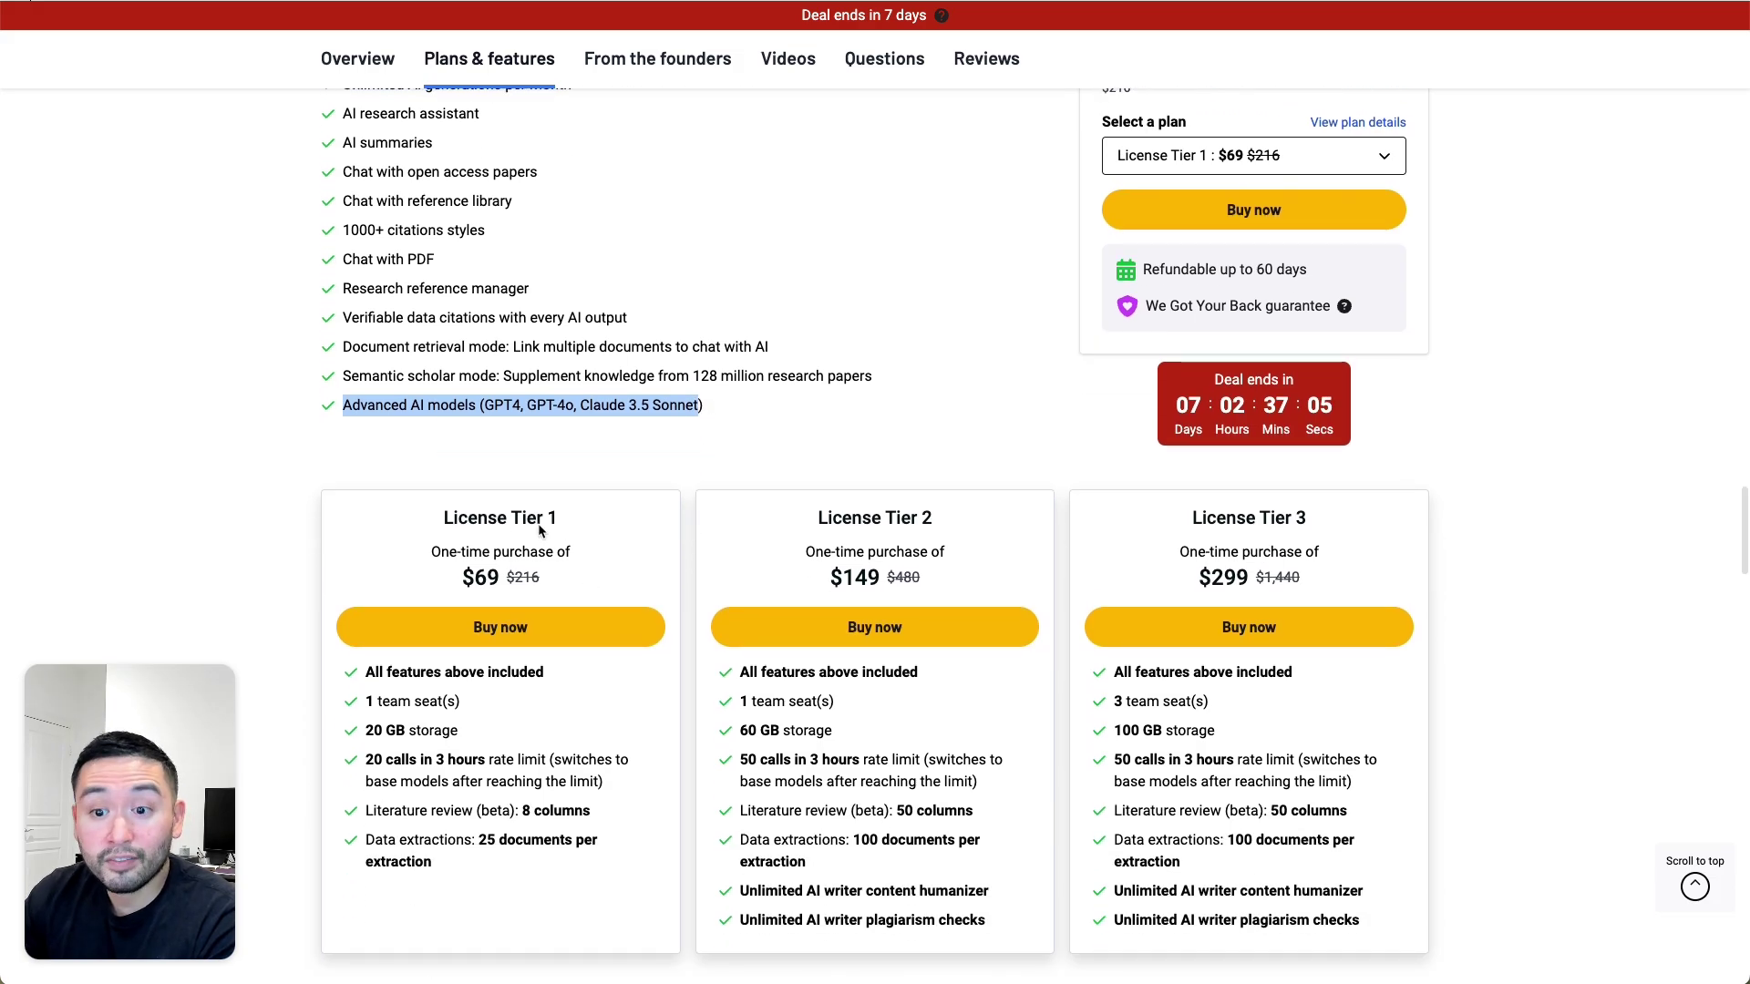
Compare the storage allowances of Paperguide's three license tiers with the document storage in Afforai's License Tier 3.
scroll(574, 519, "down", 2)
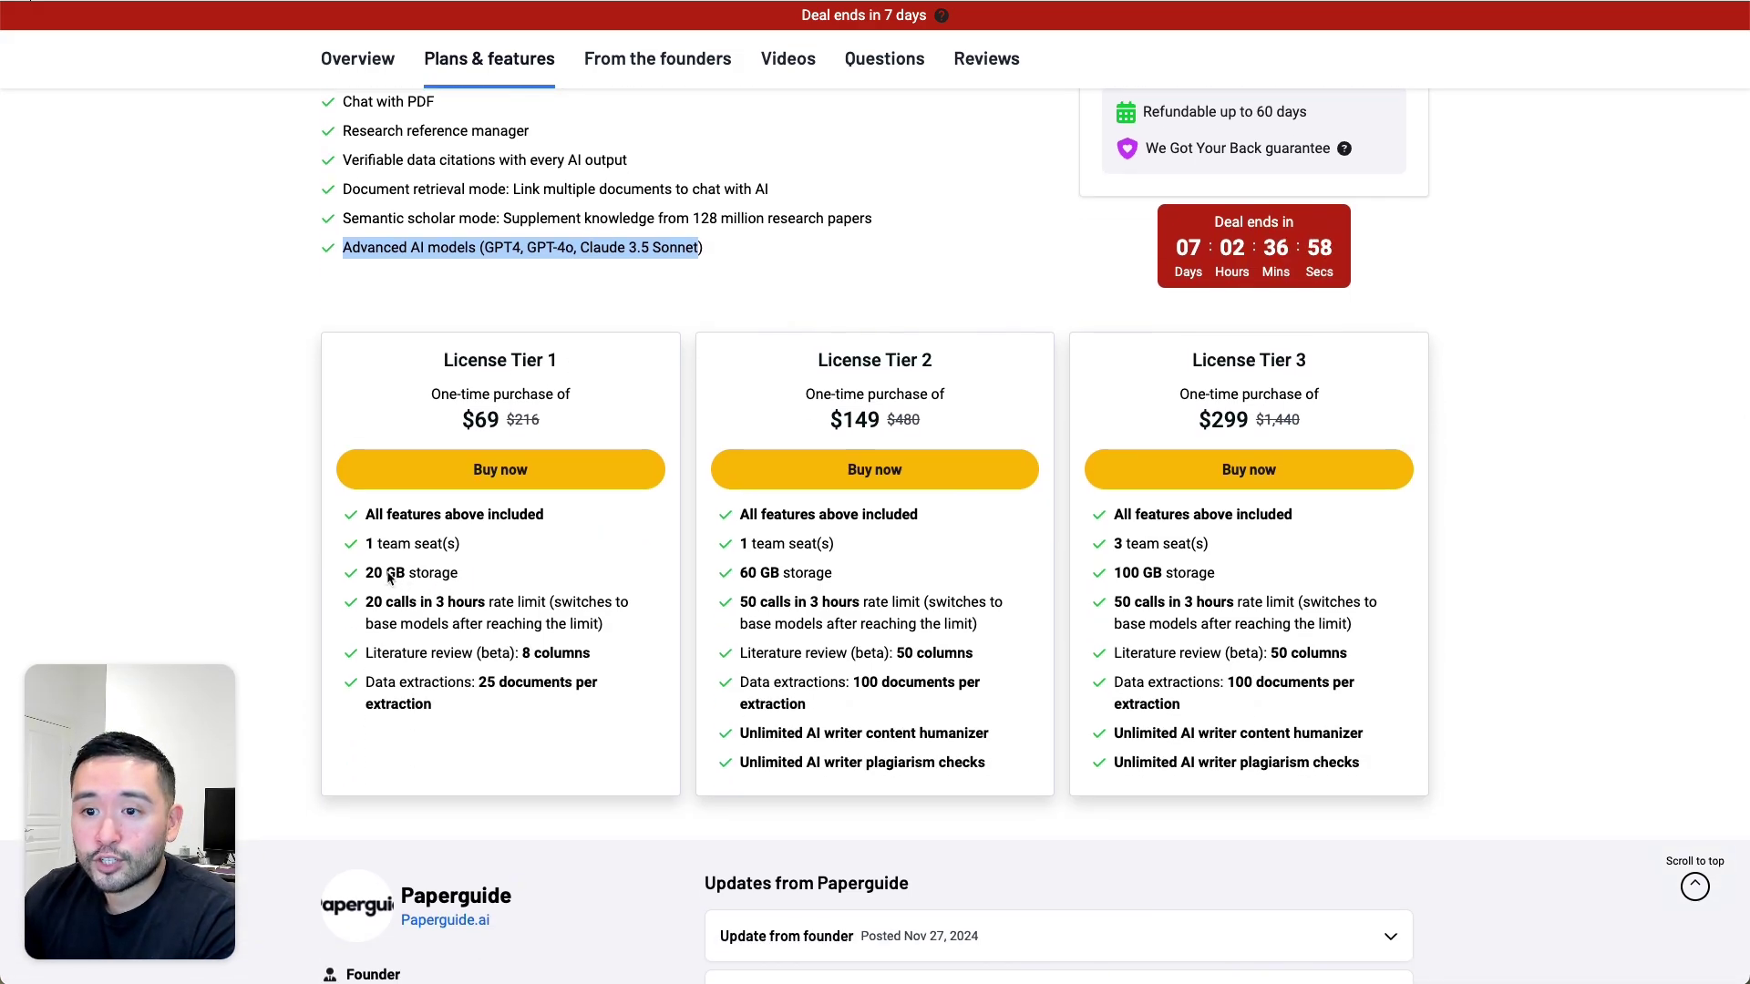
left_click(526, 569)
left_click_drag(738, 573, 1078, 574)
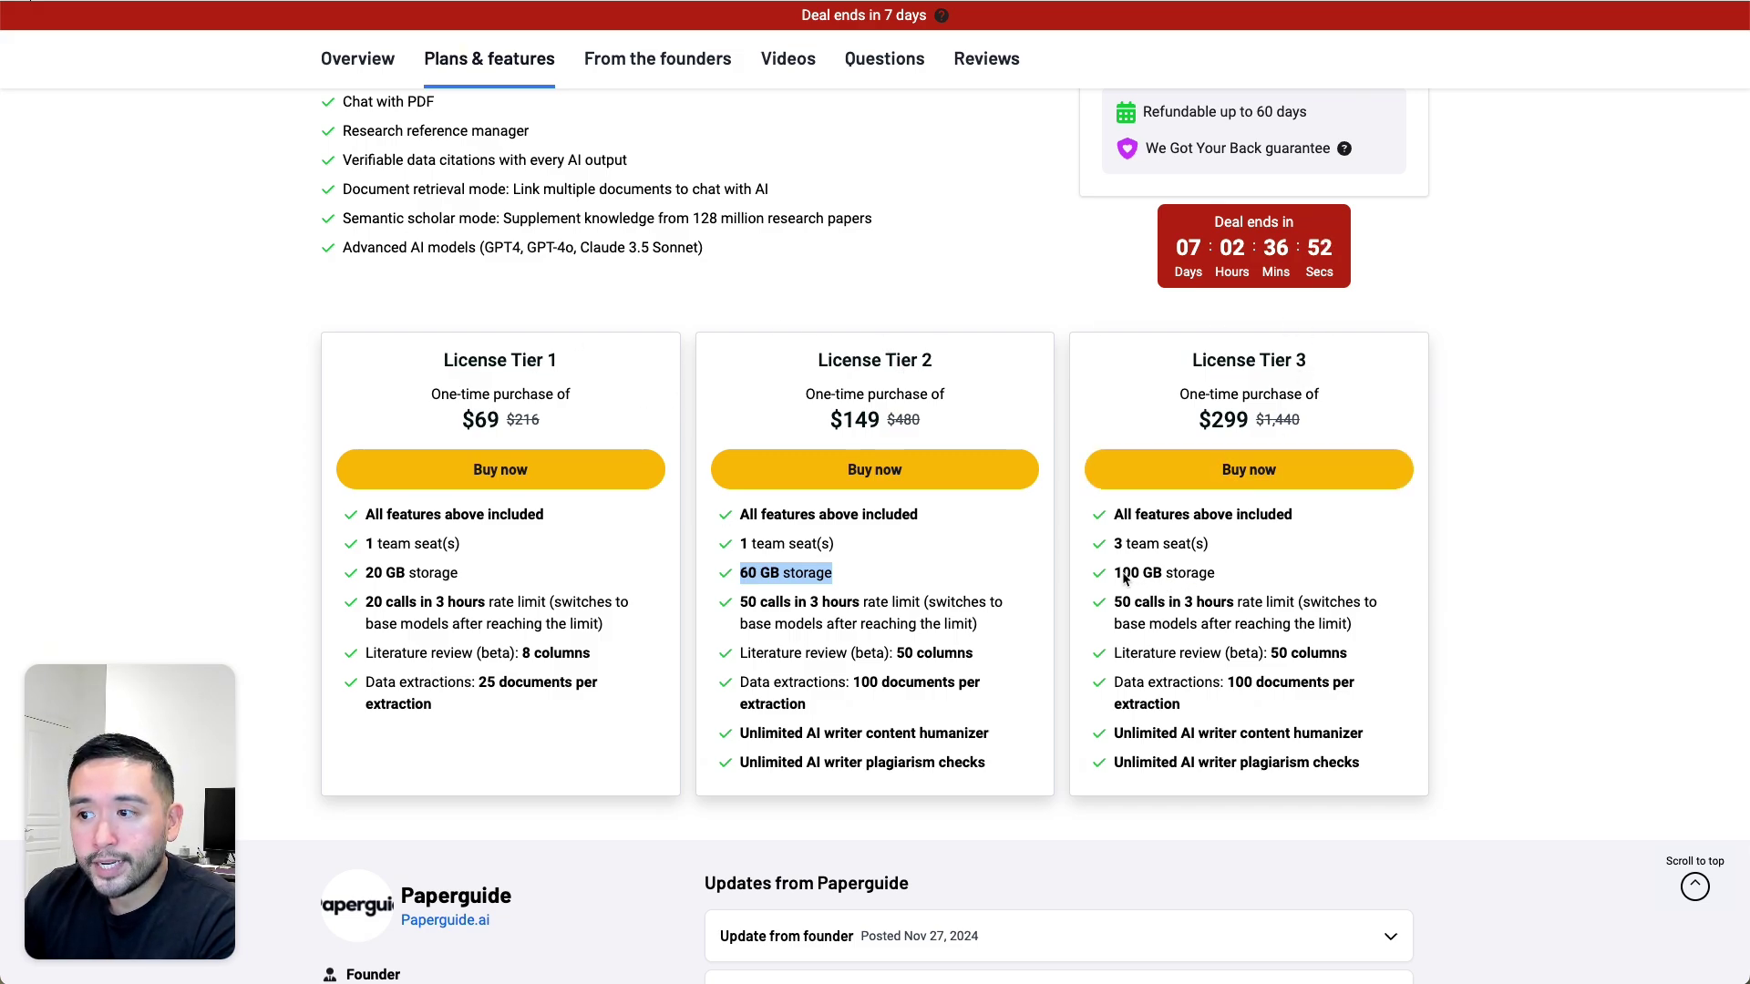
left_click_drag(1114, 574, 1216, 576)
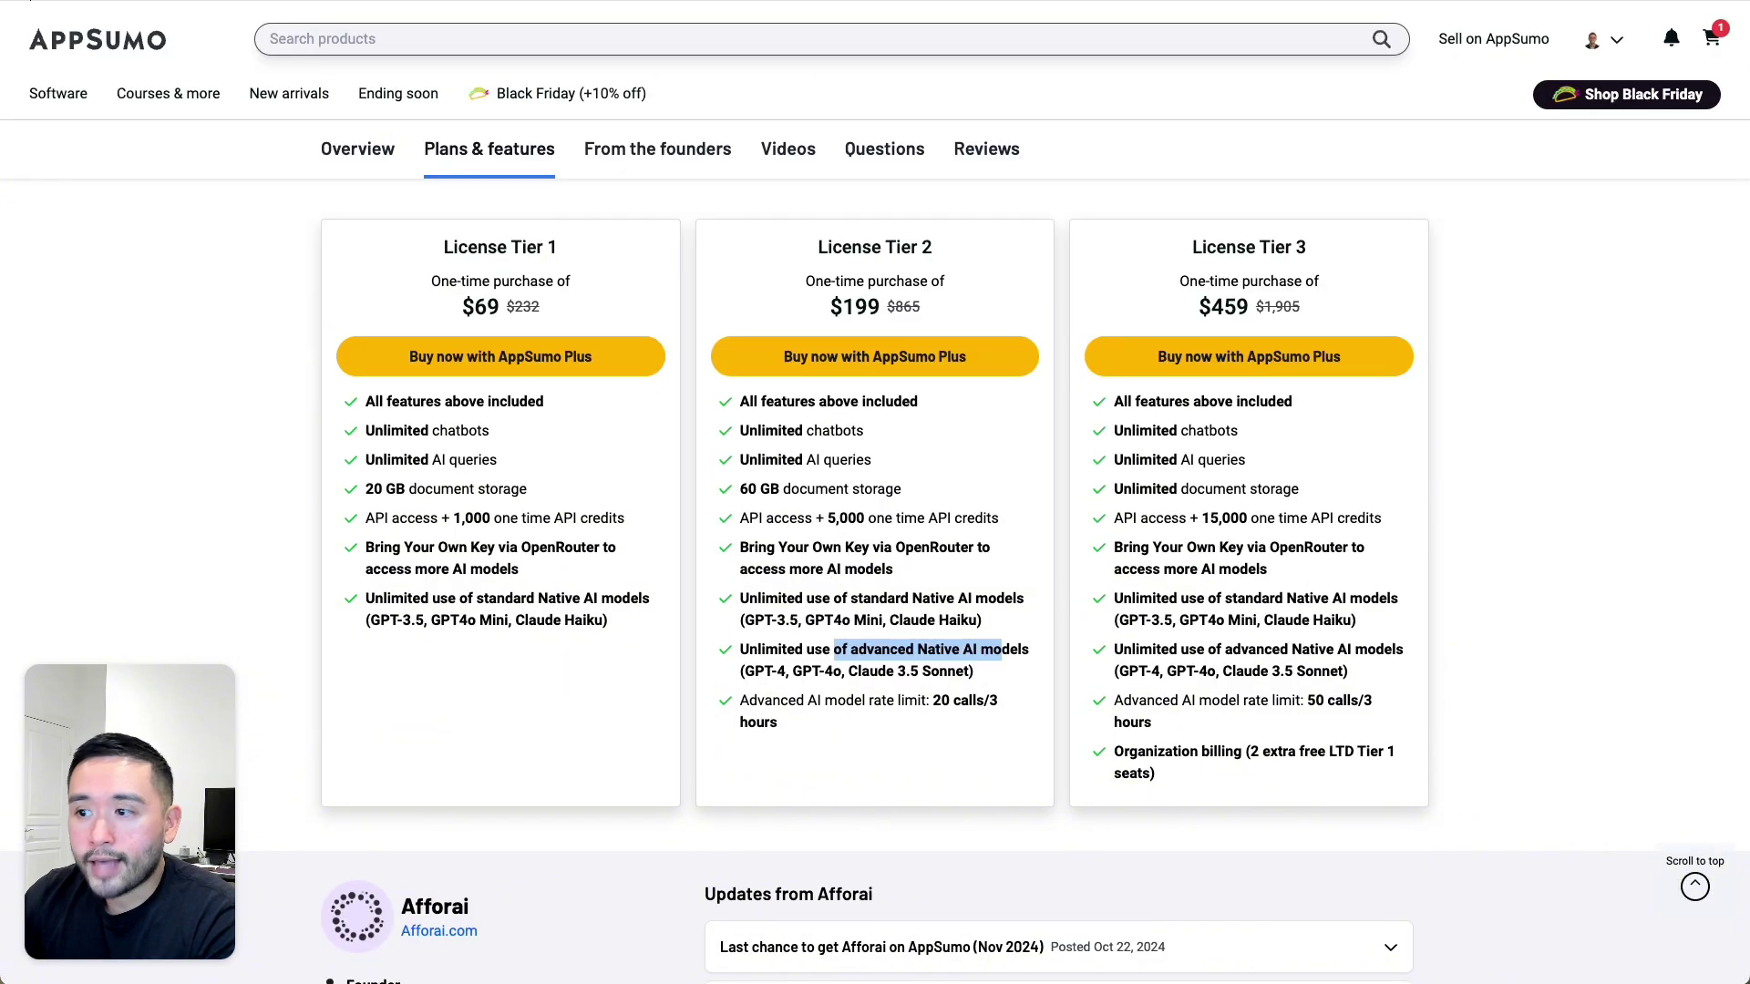
left_click_drag(1127, 490, 1279, 484)
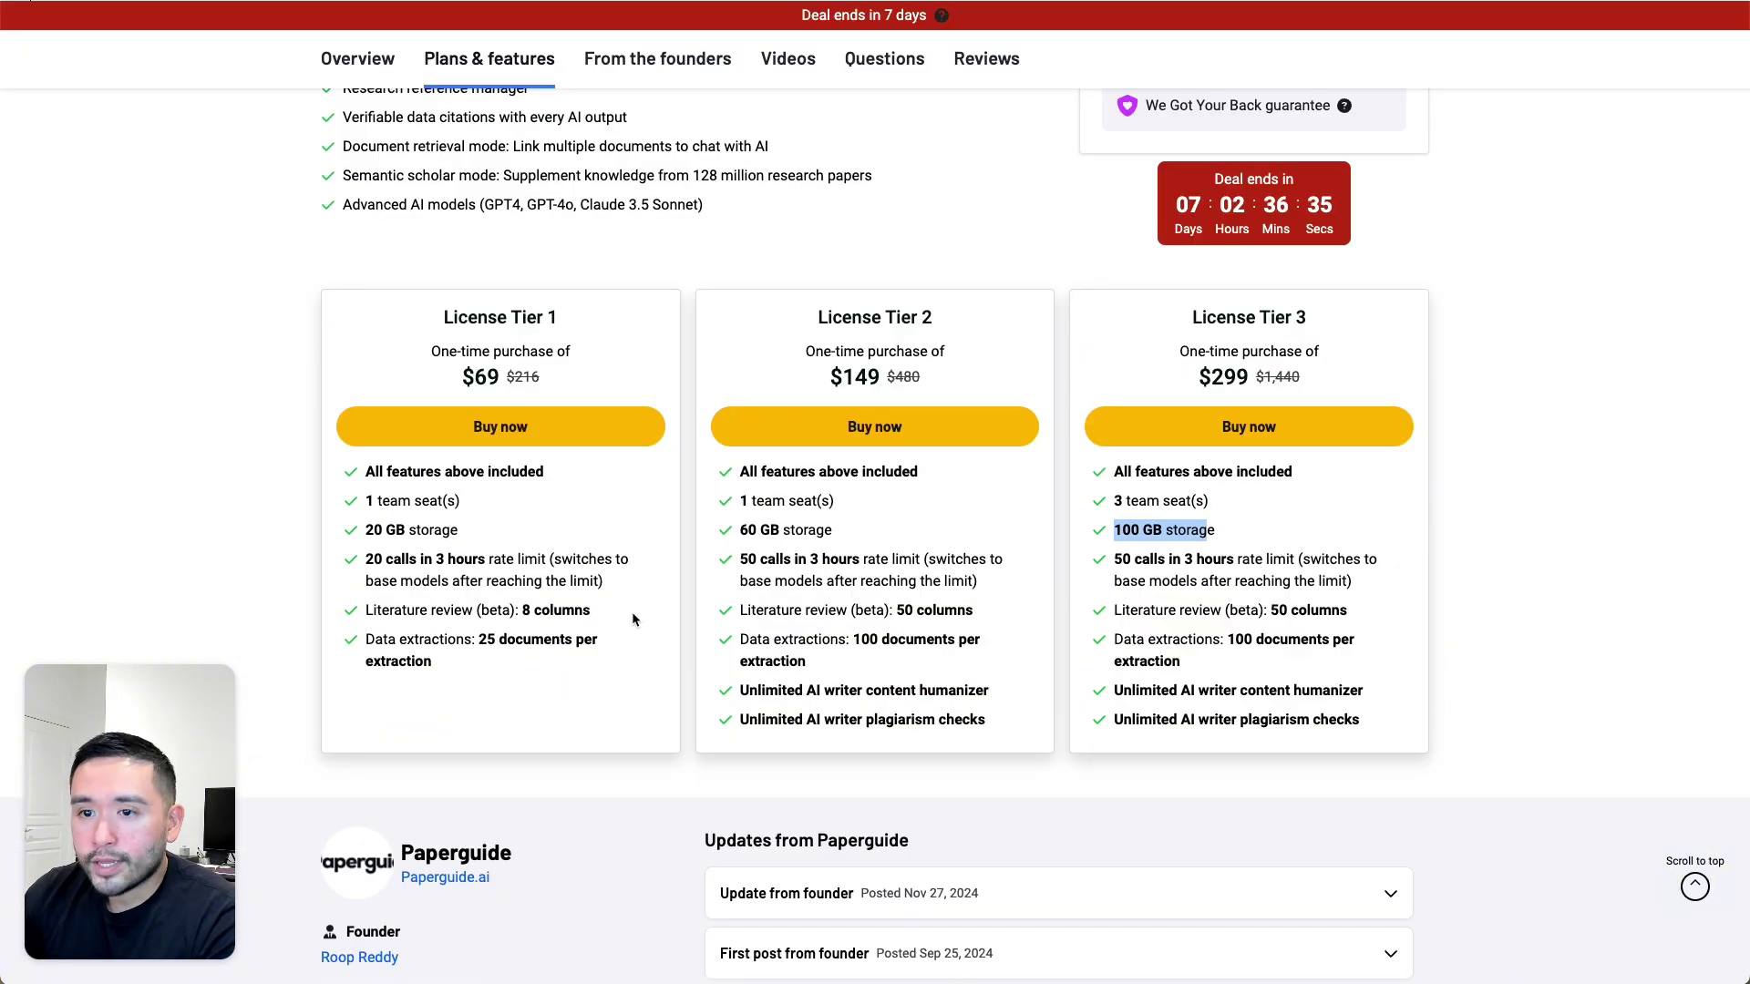
Compare the AI call rate limits of Paperguide and Afforai, and examine Paperguide's data extraction limits across its license tiers.
scroll(388, 584, "up", 1)
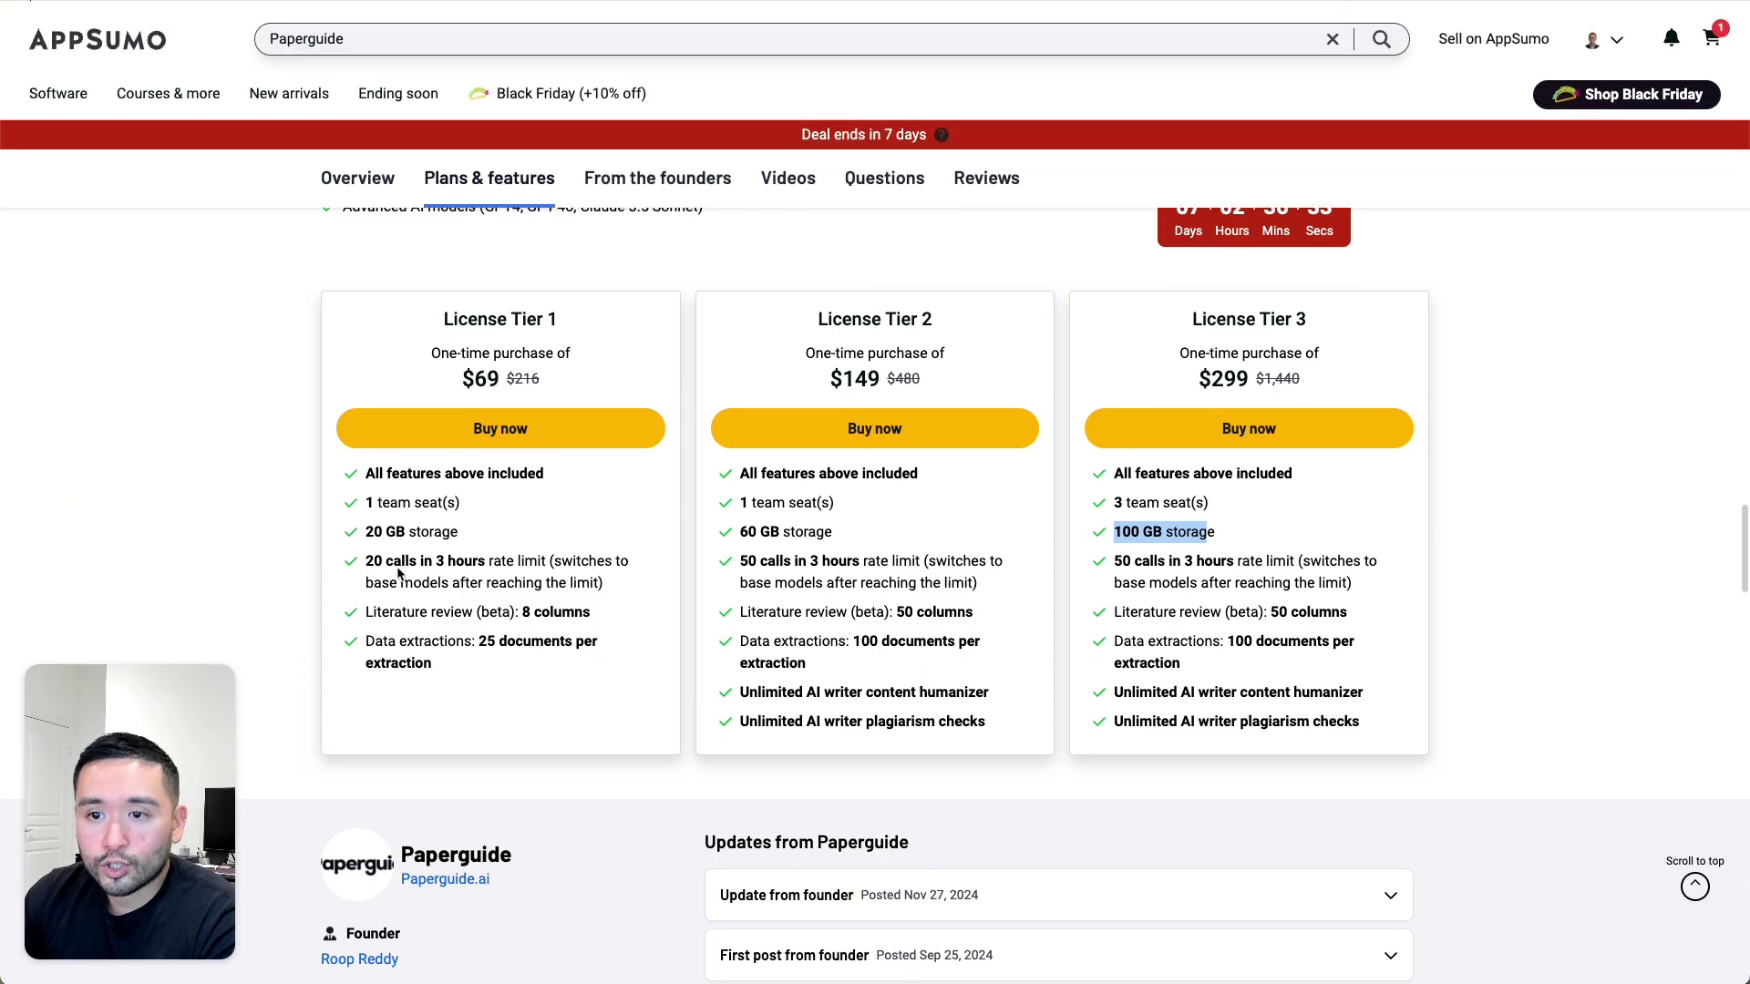
scroll(483, 588, "up", 1)
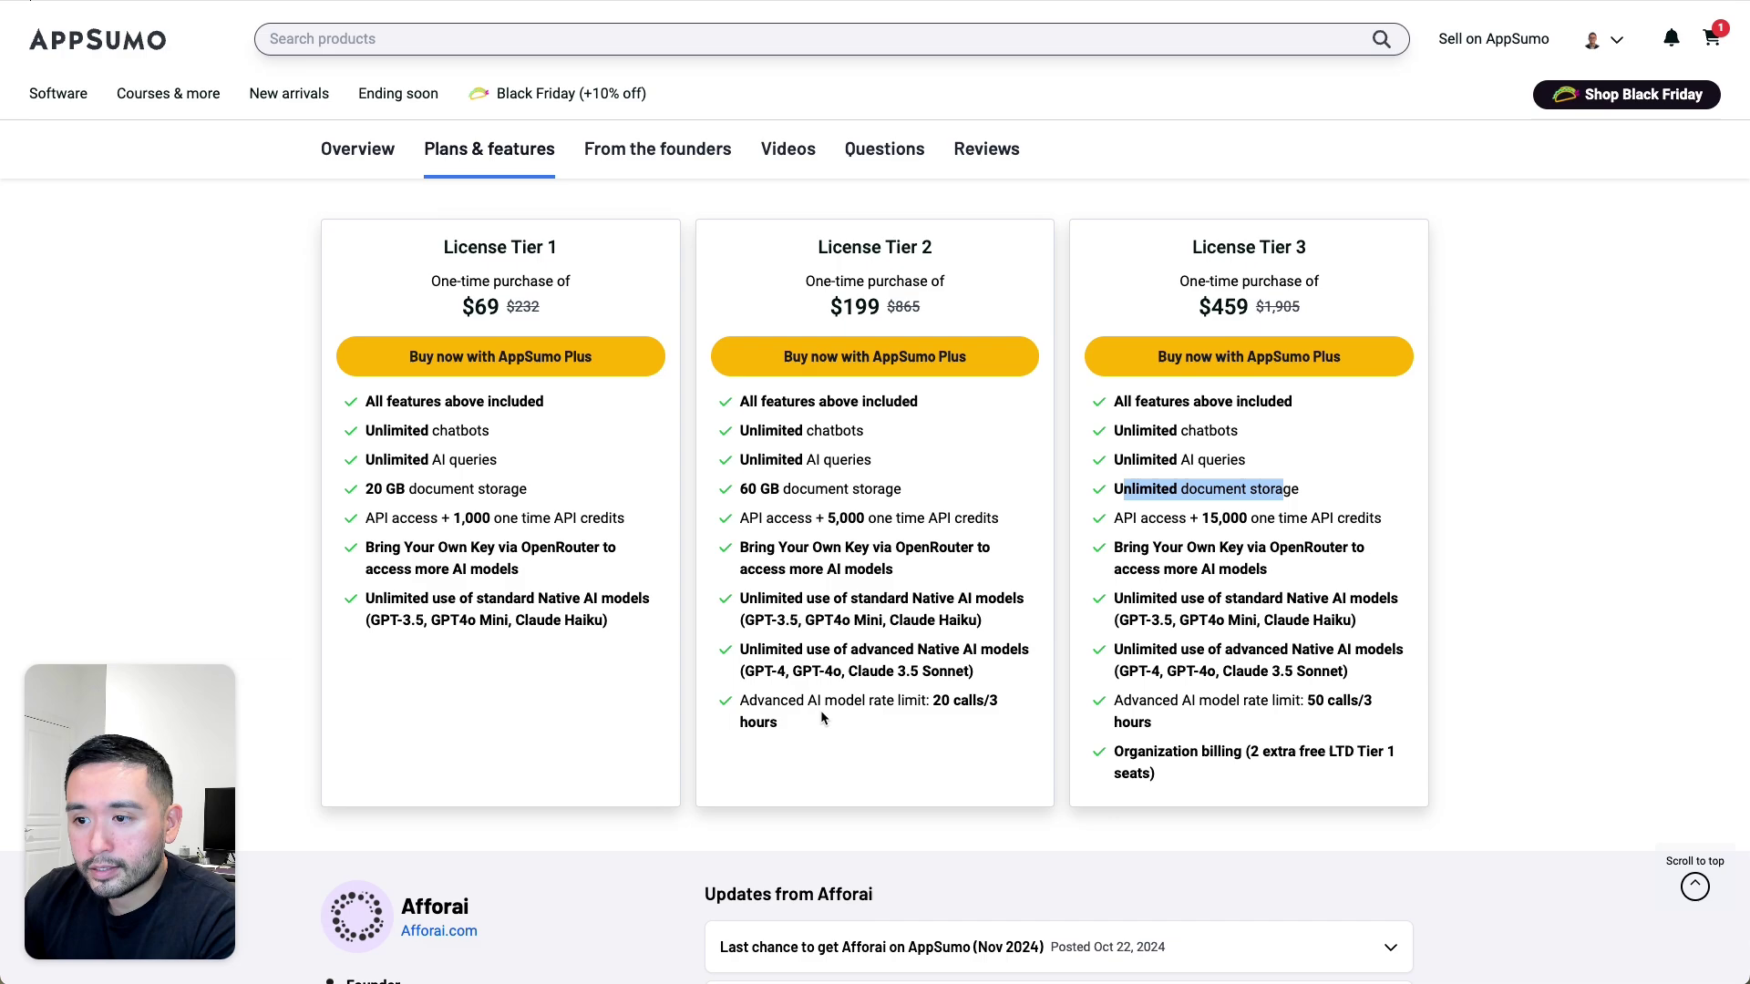
scroll(1207, 763, "up", 1)
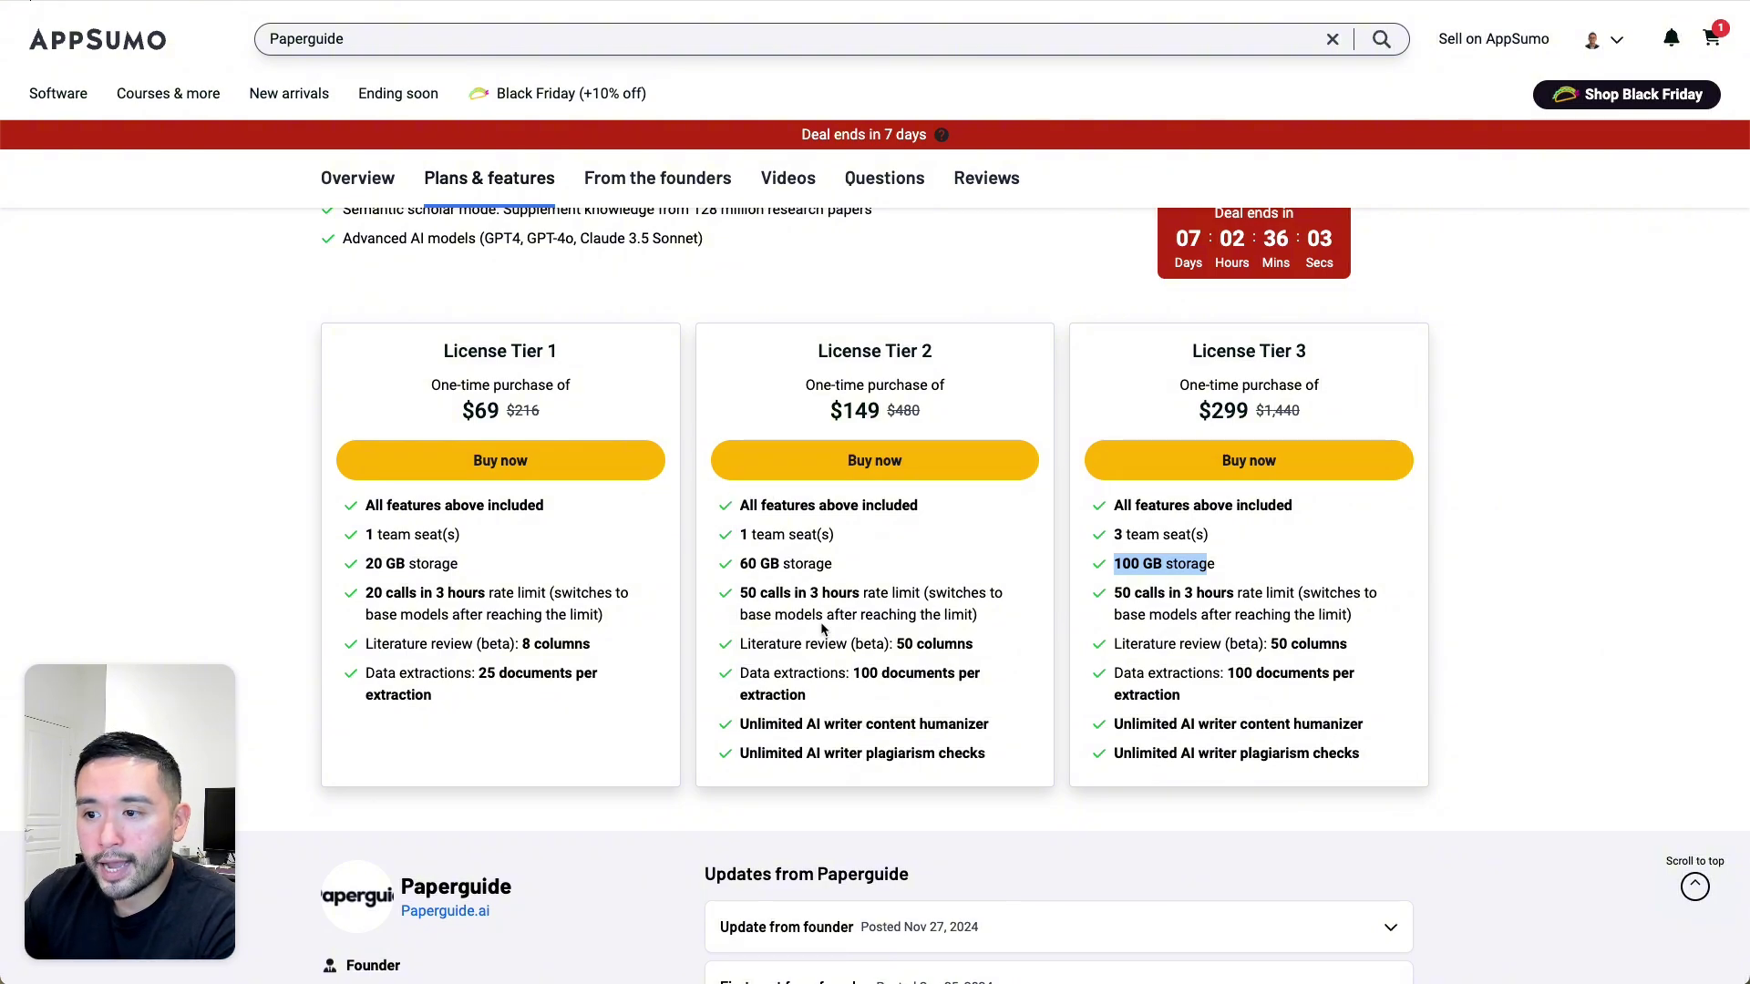
left_click_drag(372, 680, 1210, 680)
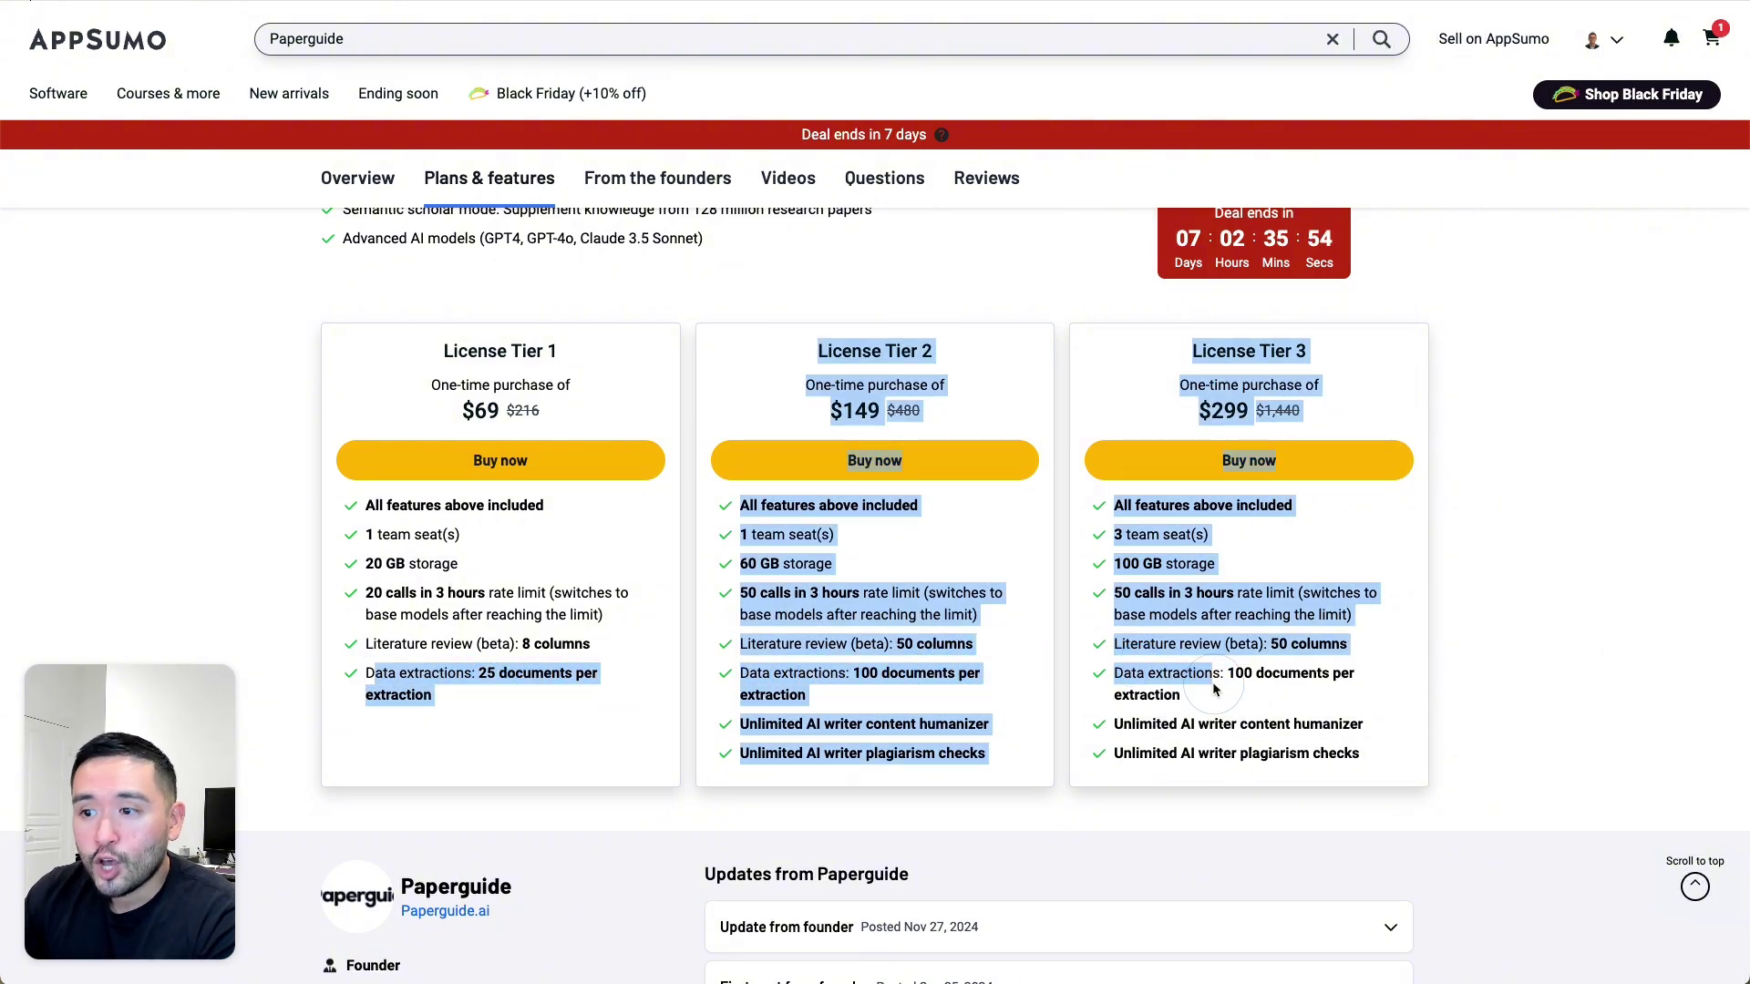
left_click(1198, 684)
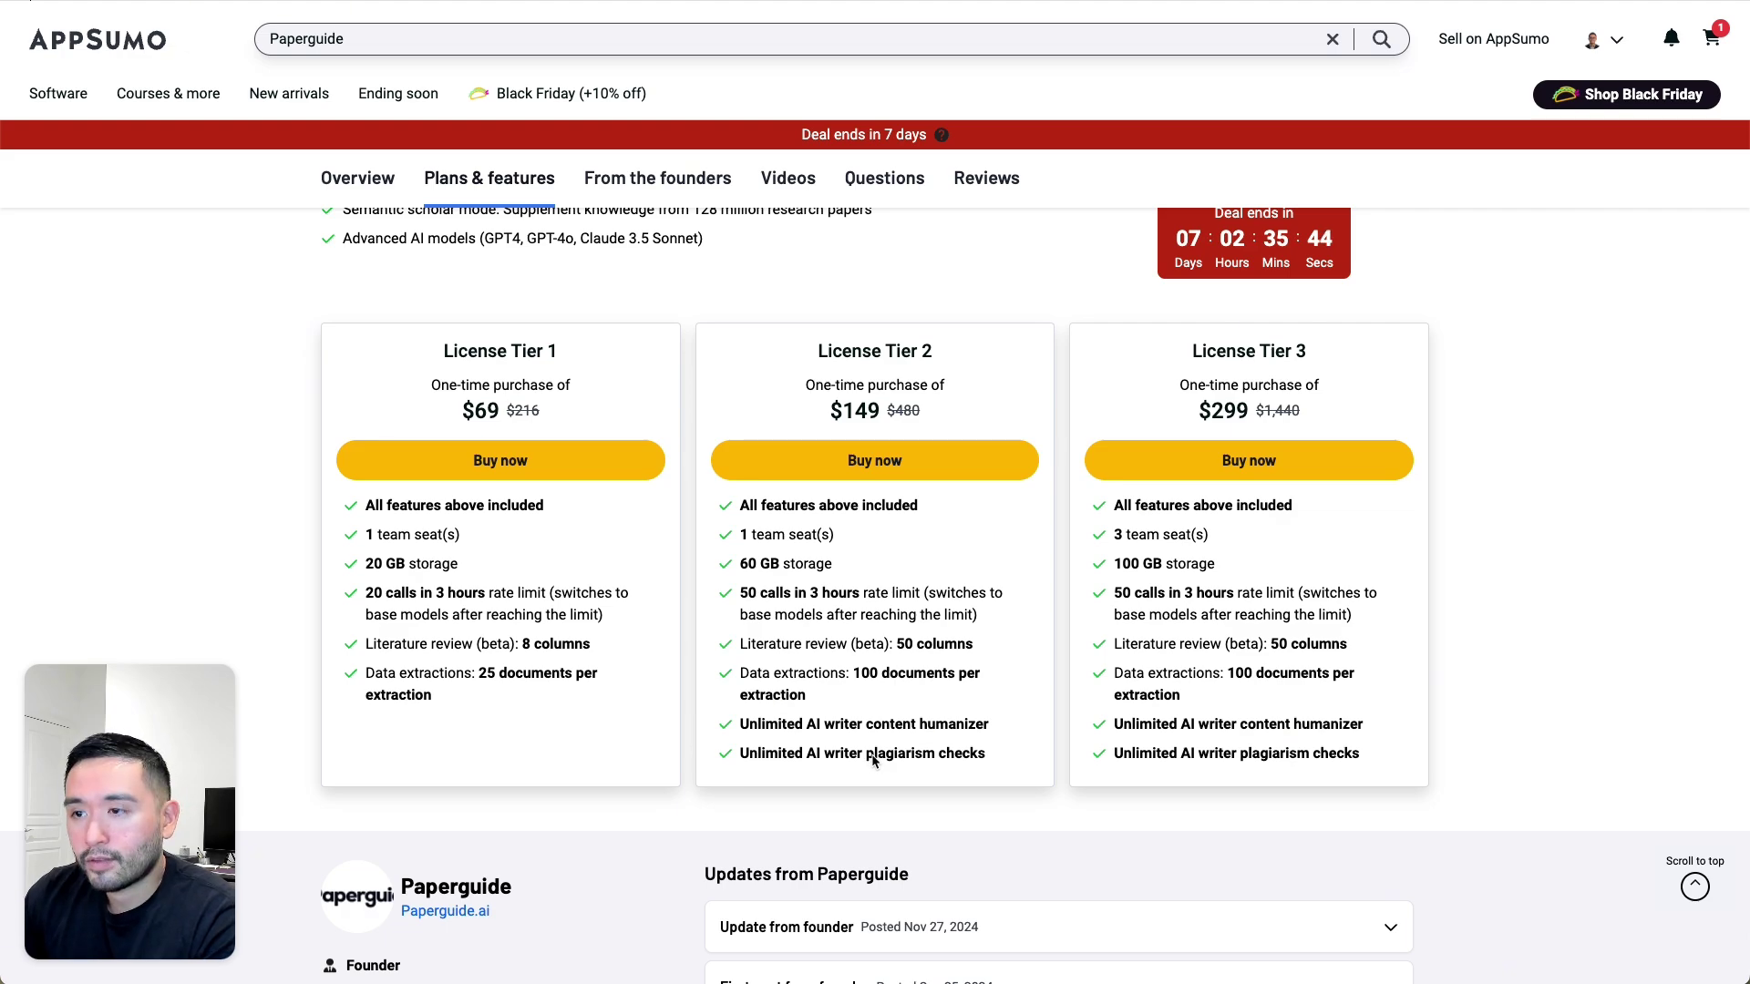
Examine the AI writer features in Paperguide's higher license tiers, focusing on License Tier 2.
scroll(1190, 698, "down", 1)
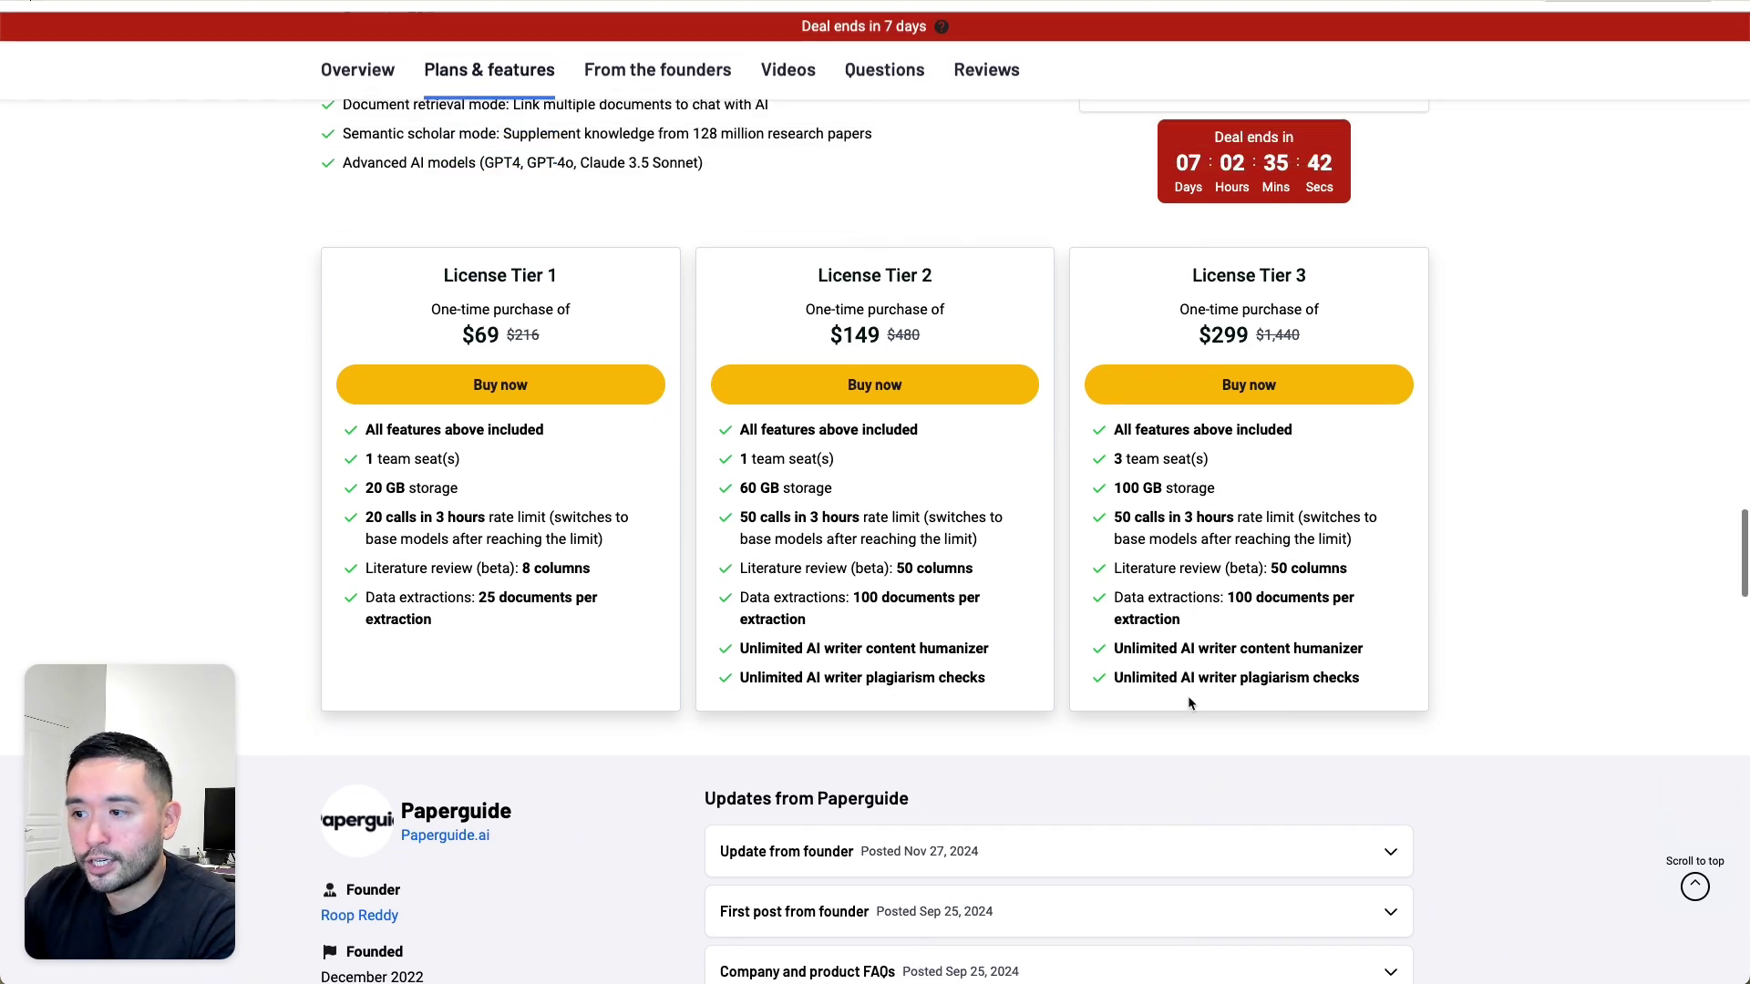
scroll(1189, 704, "up", 1)
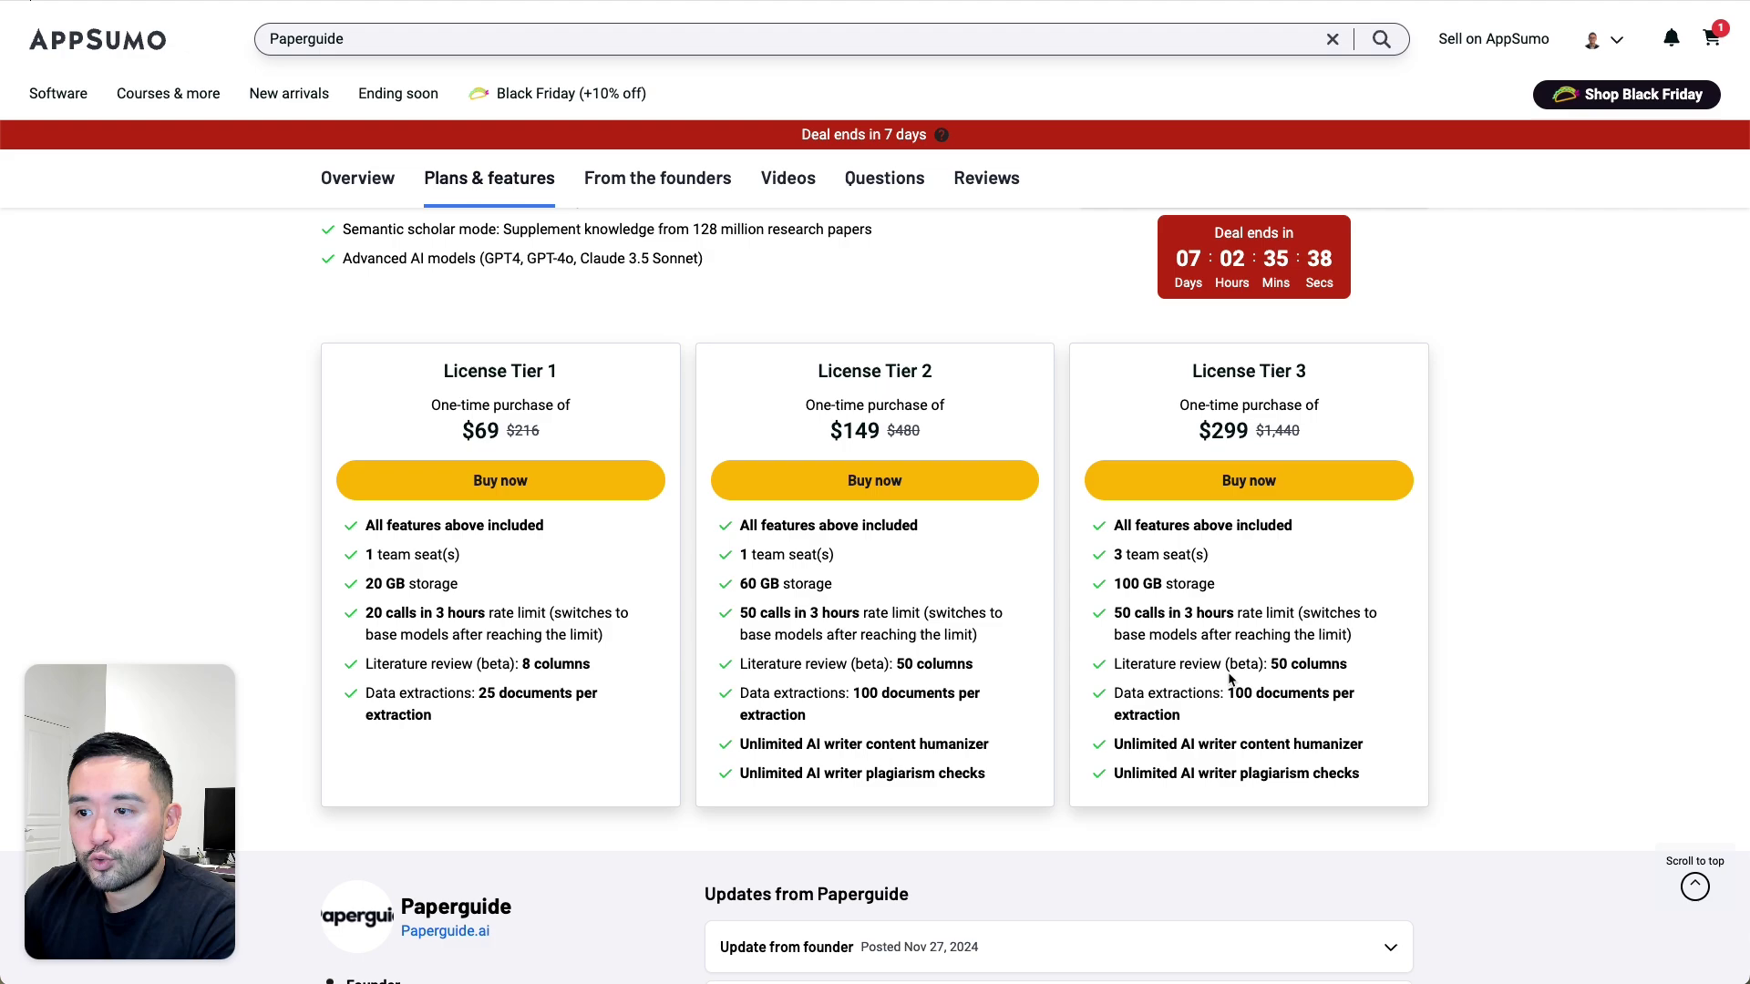
left_click_drag(938, 375, 824, 364)
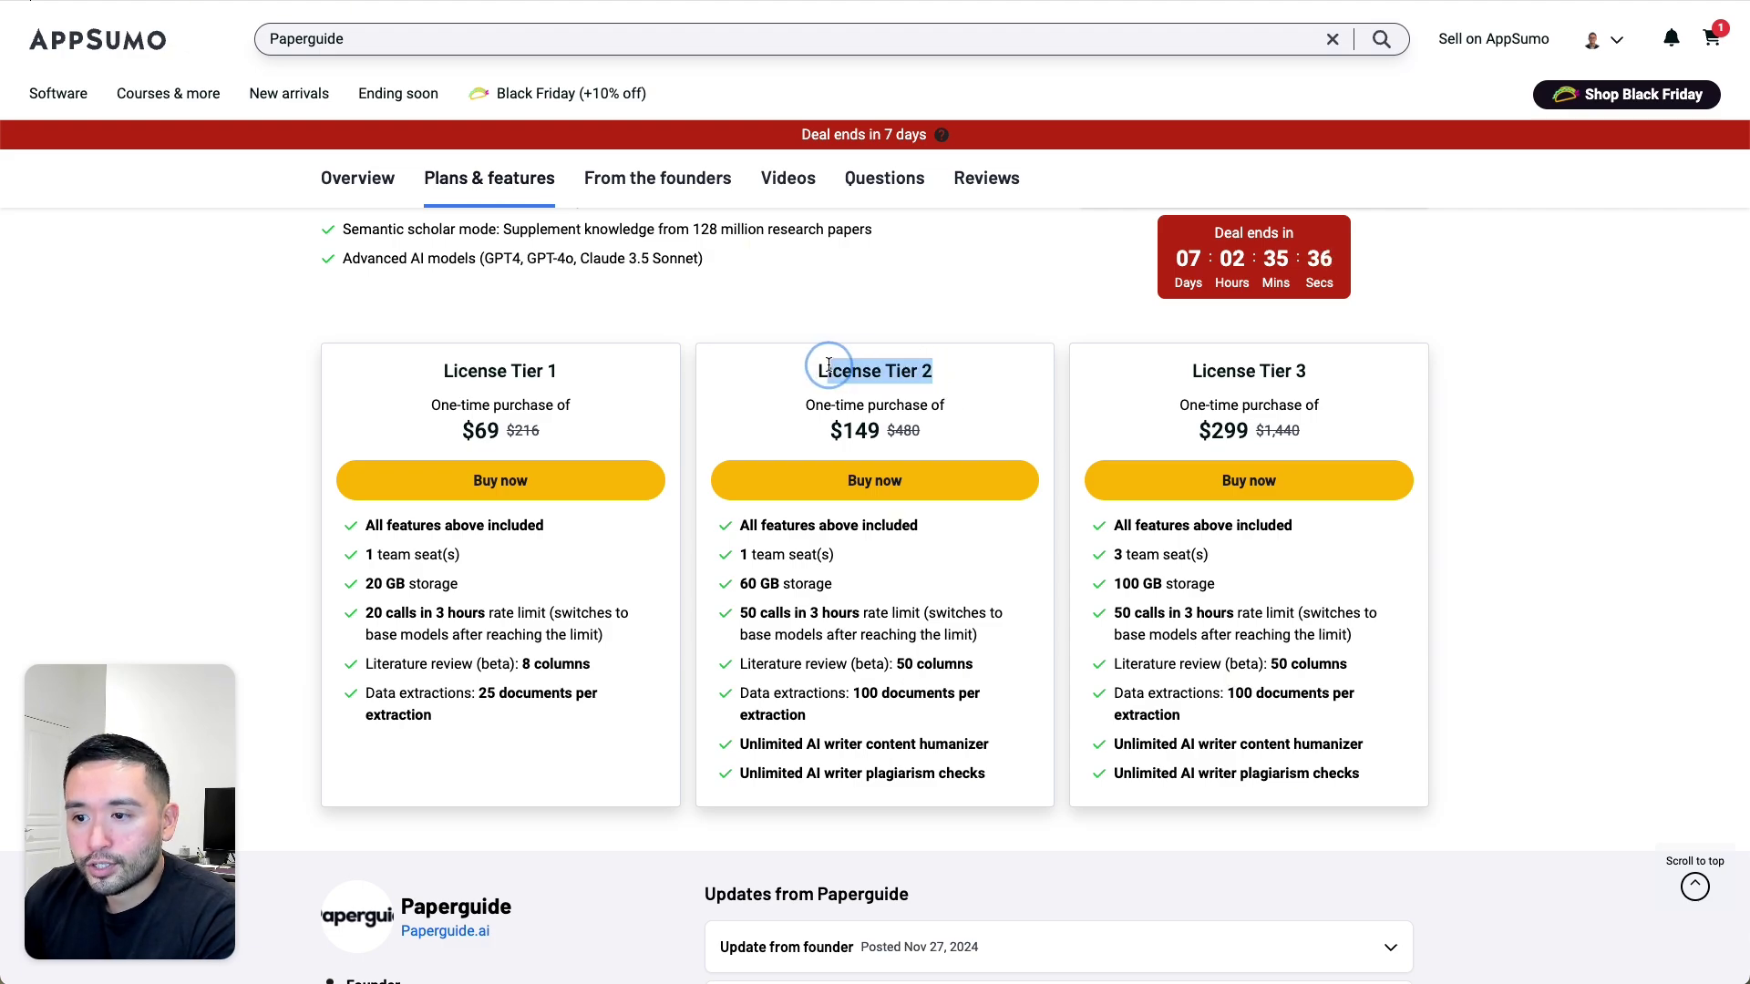
scroll(764, 745, "down", 1)
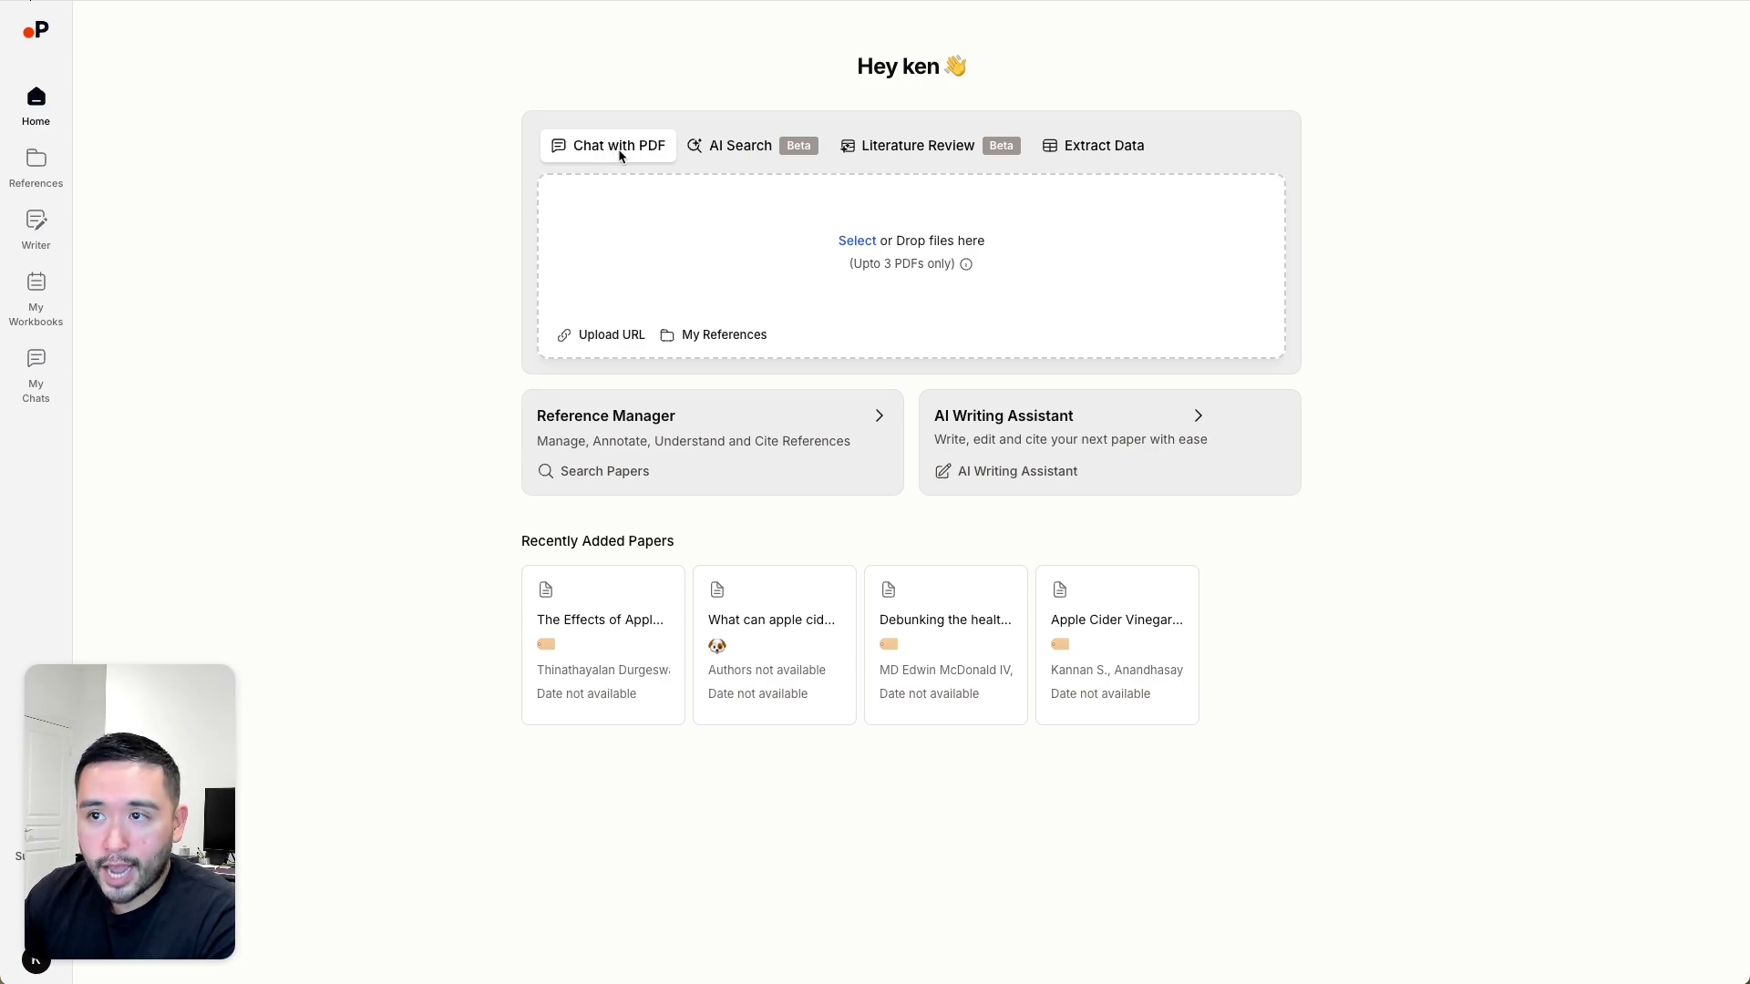
In Paperguide, view the AI Search, Literature Review and Extract Data modes on the home page.
left_click(726, 148)
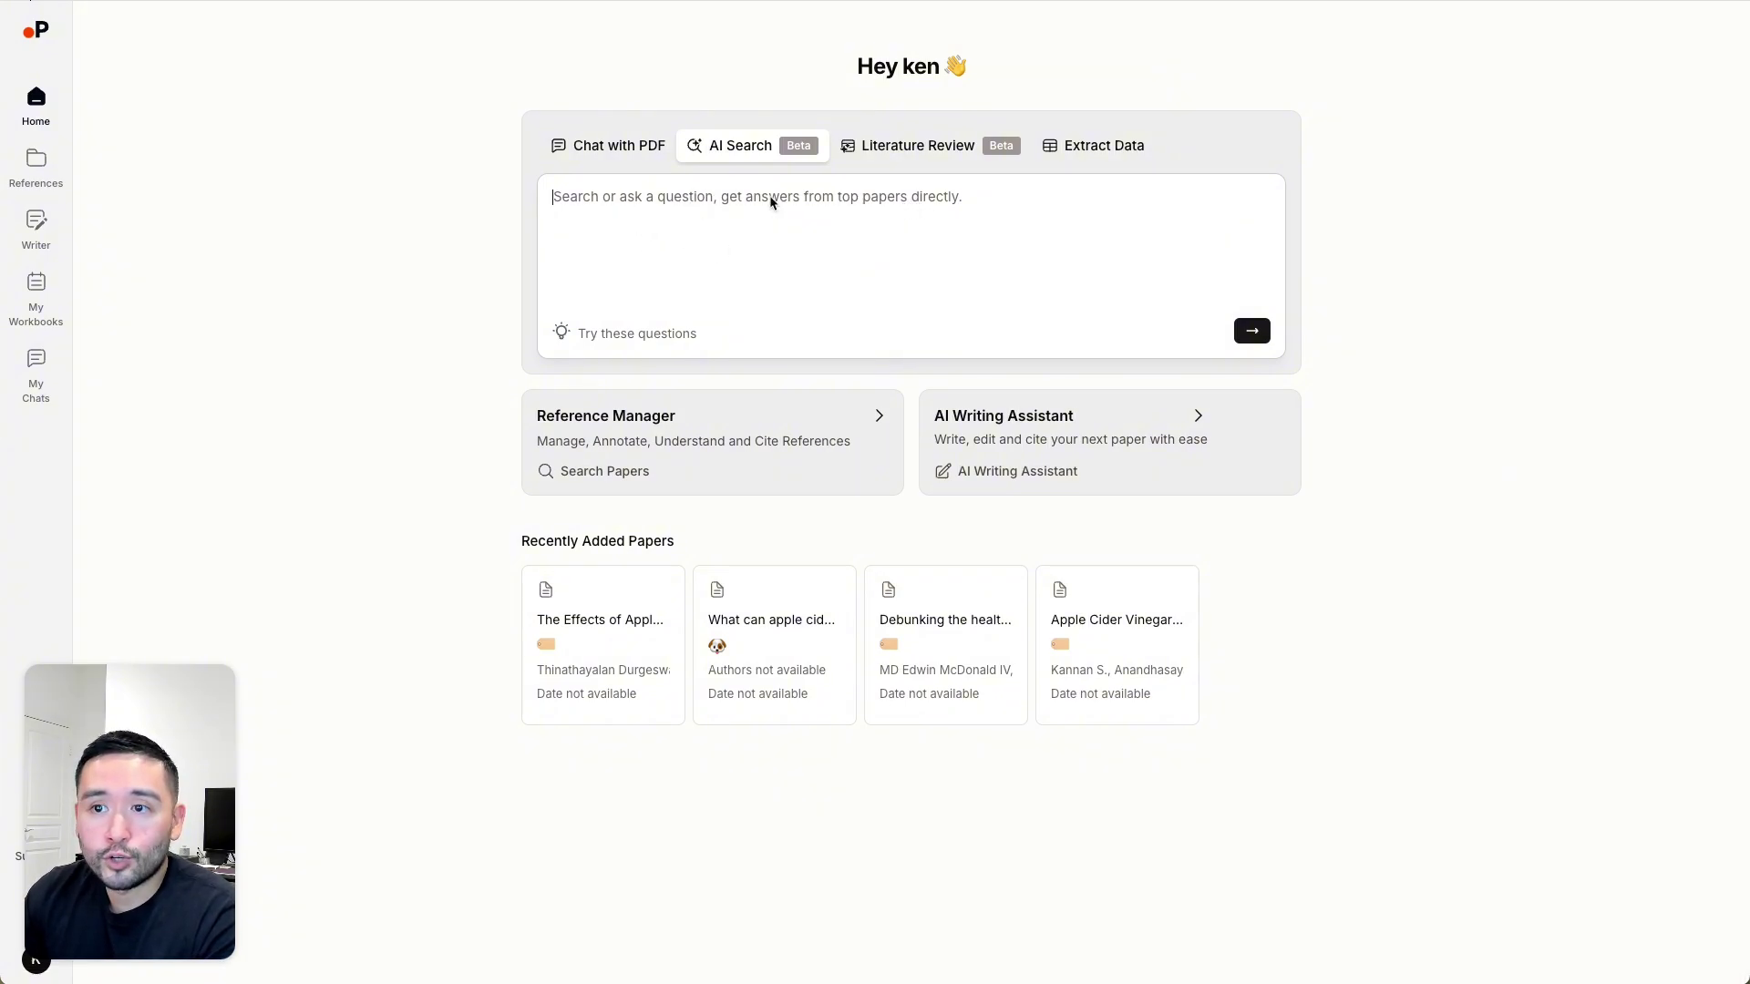
left_click(913, 152)
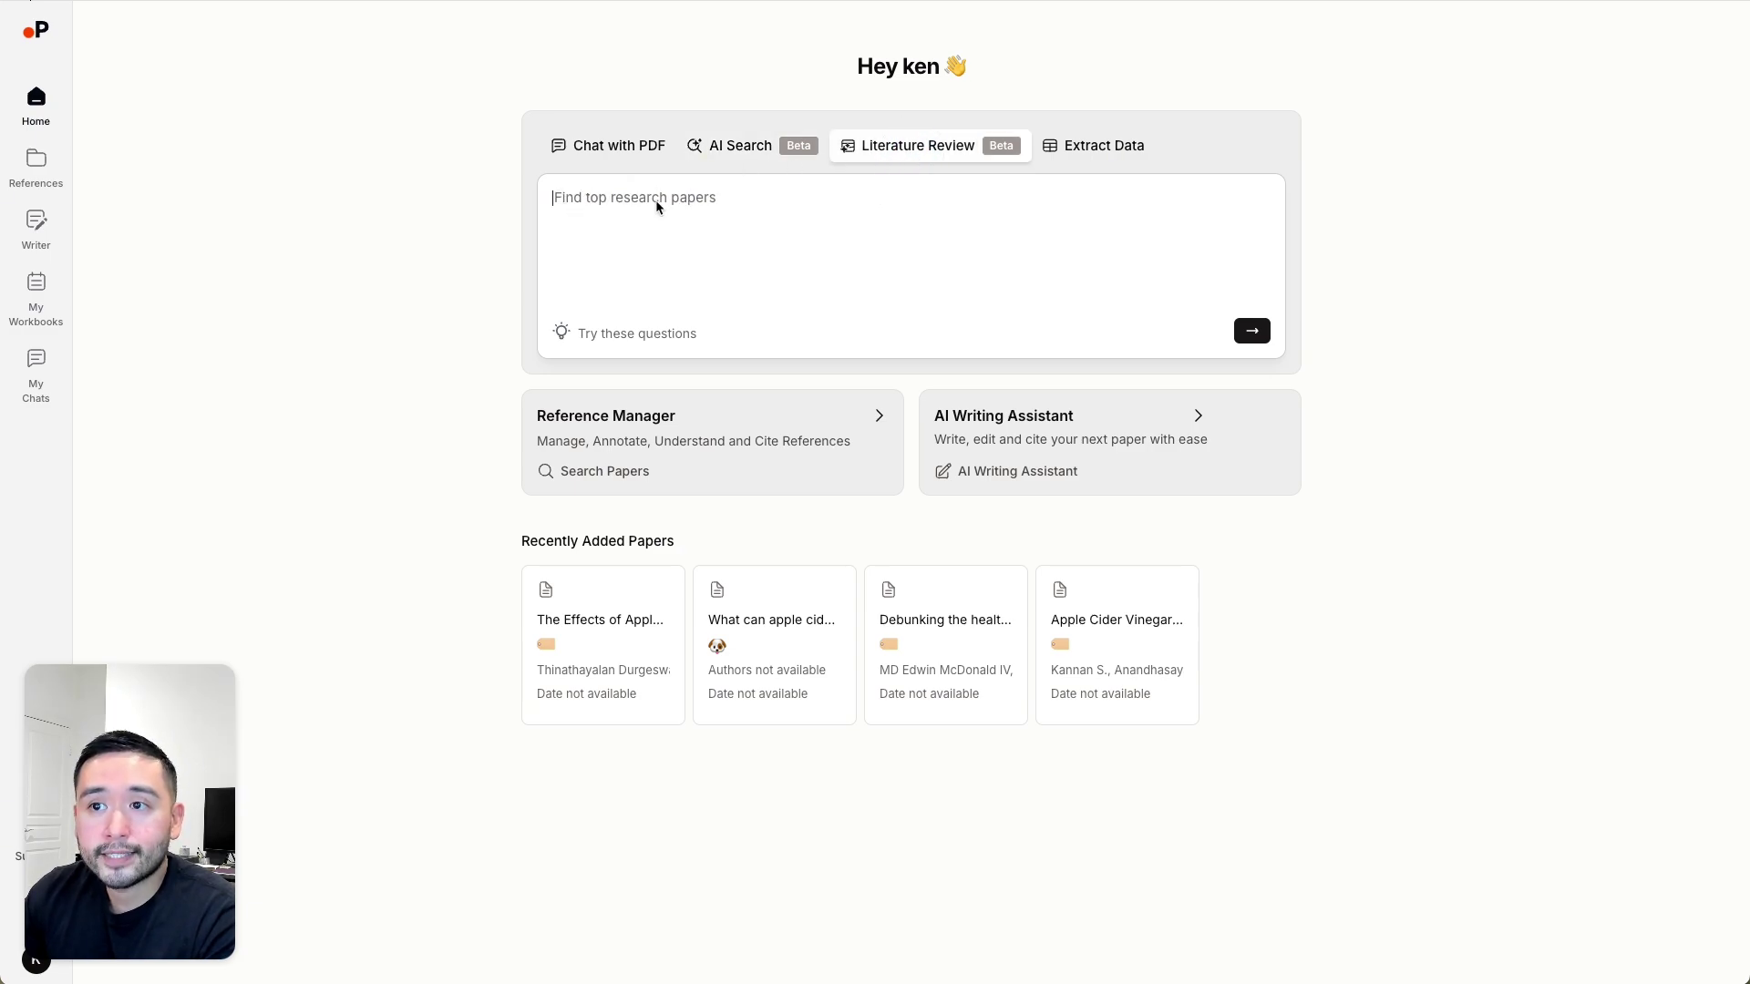
left_click(1081, 148)
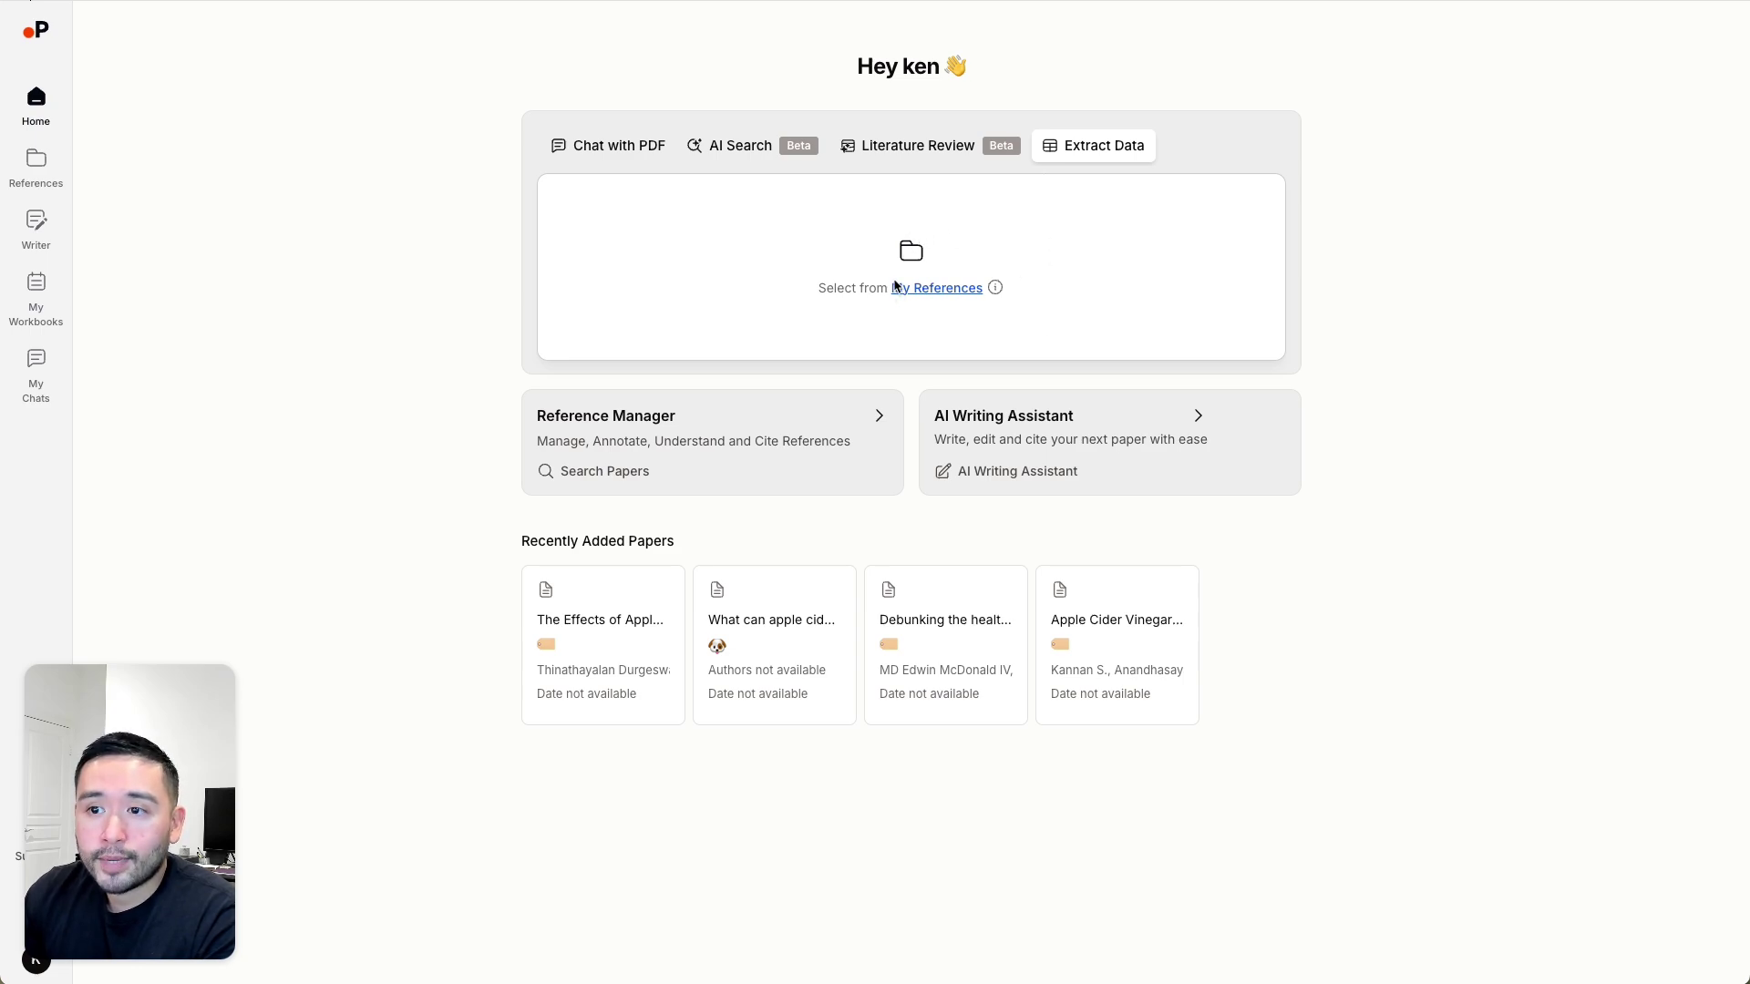
Open the ACV folder in Paperguide's references and look through its list of papers.
left_click(36, 162)
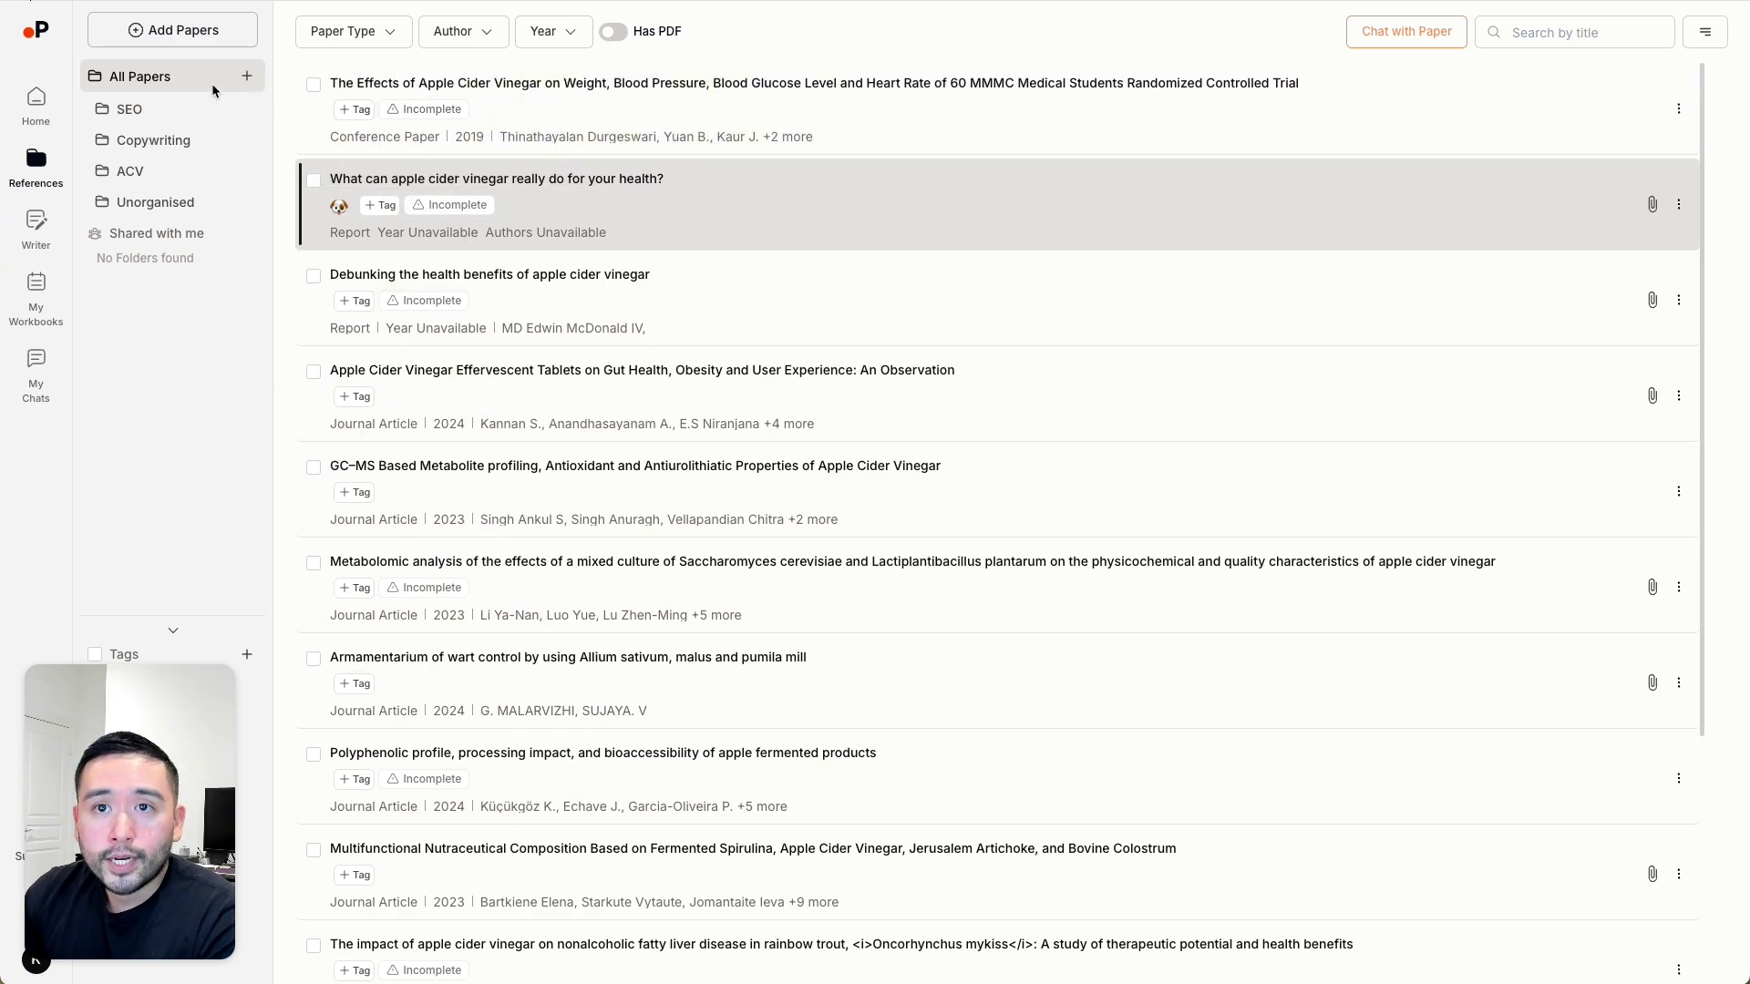
left_click(164, 170)
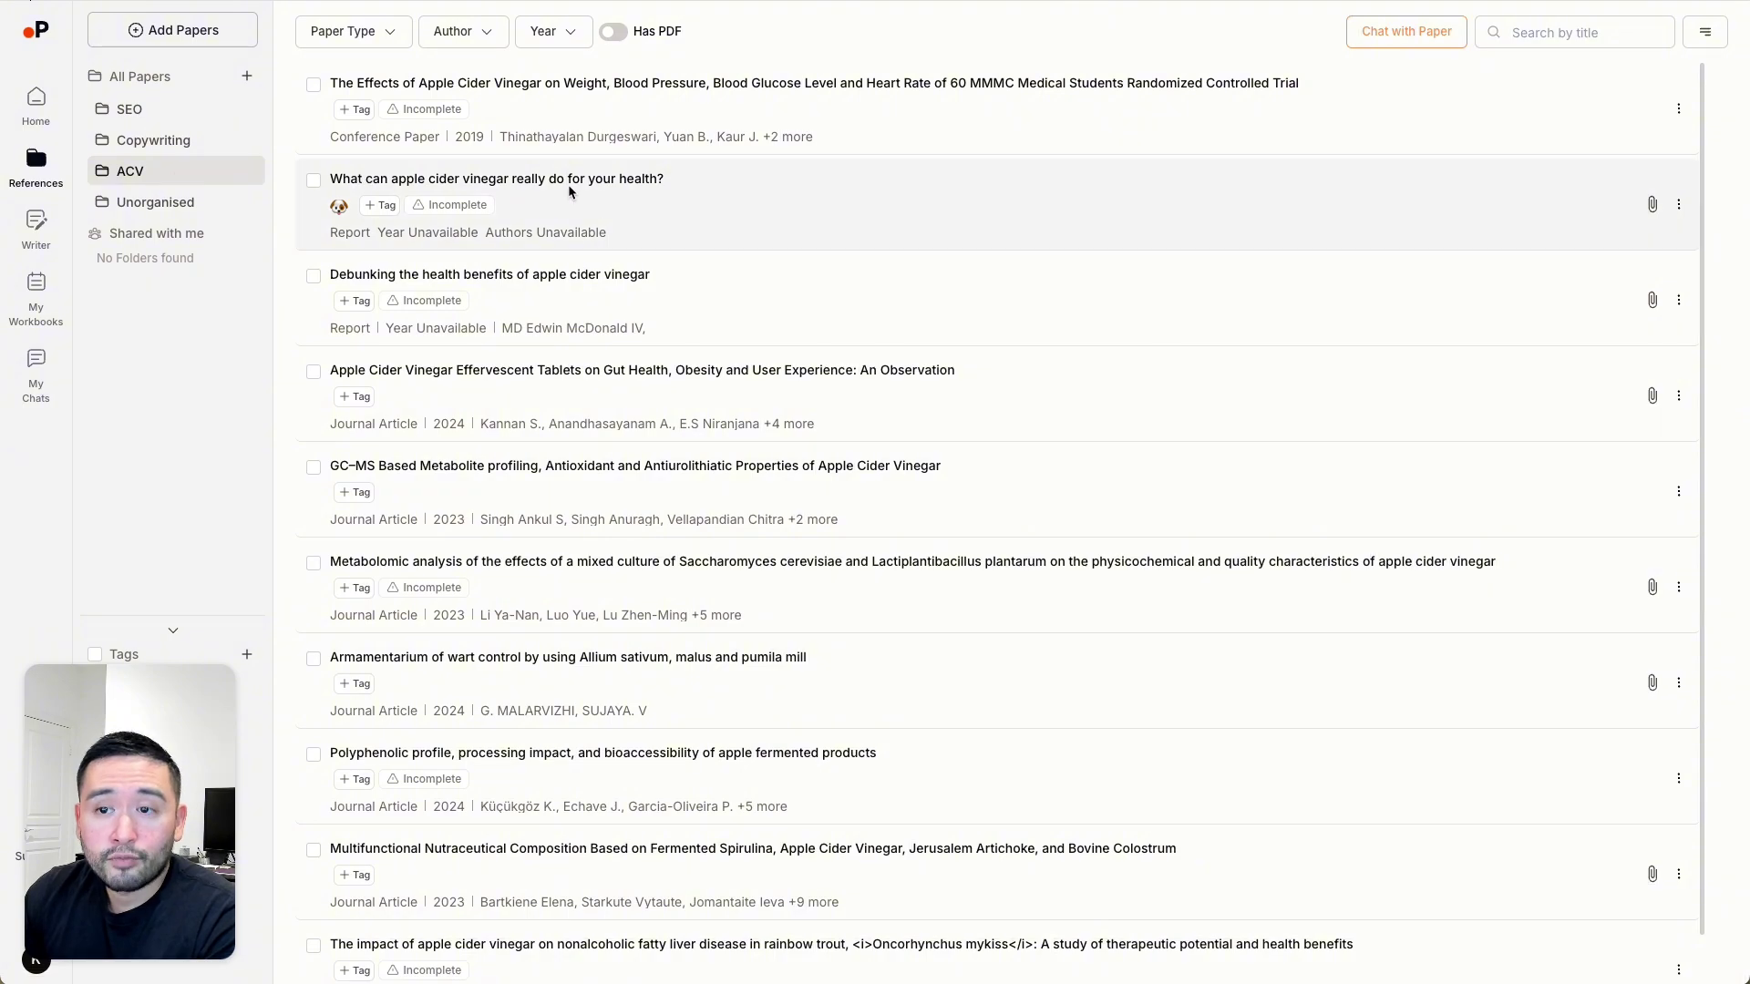
scroll(547, 164, "down", 1)
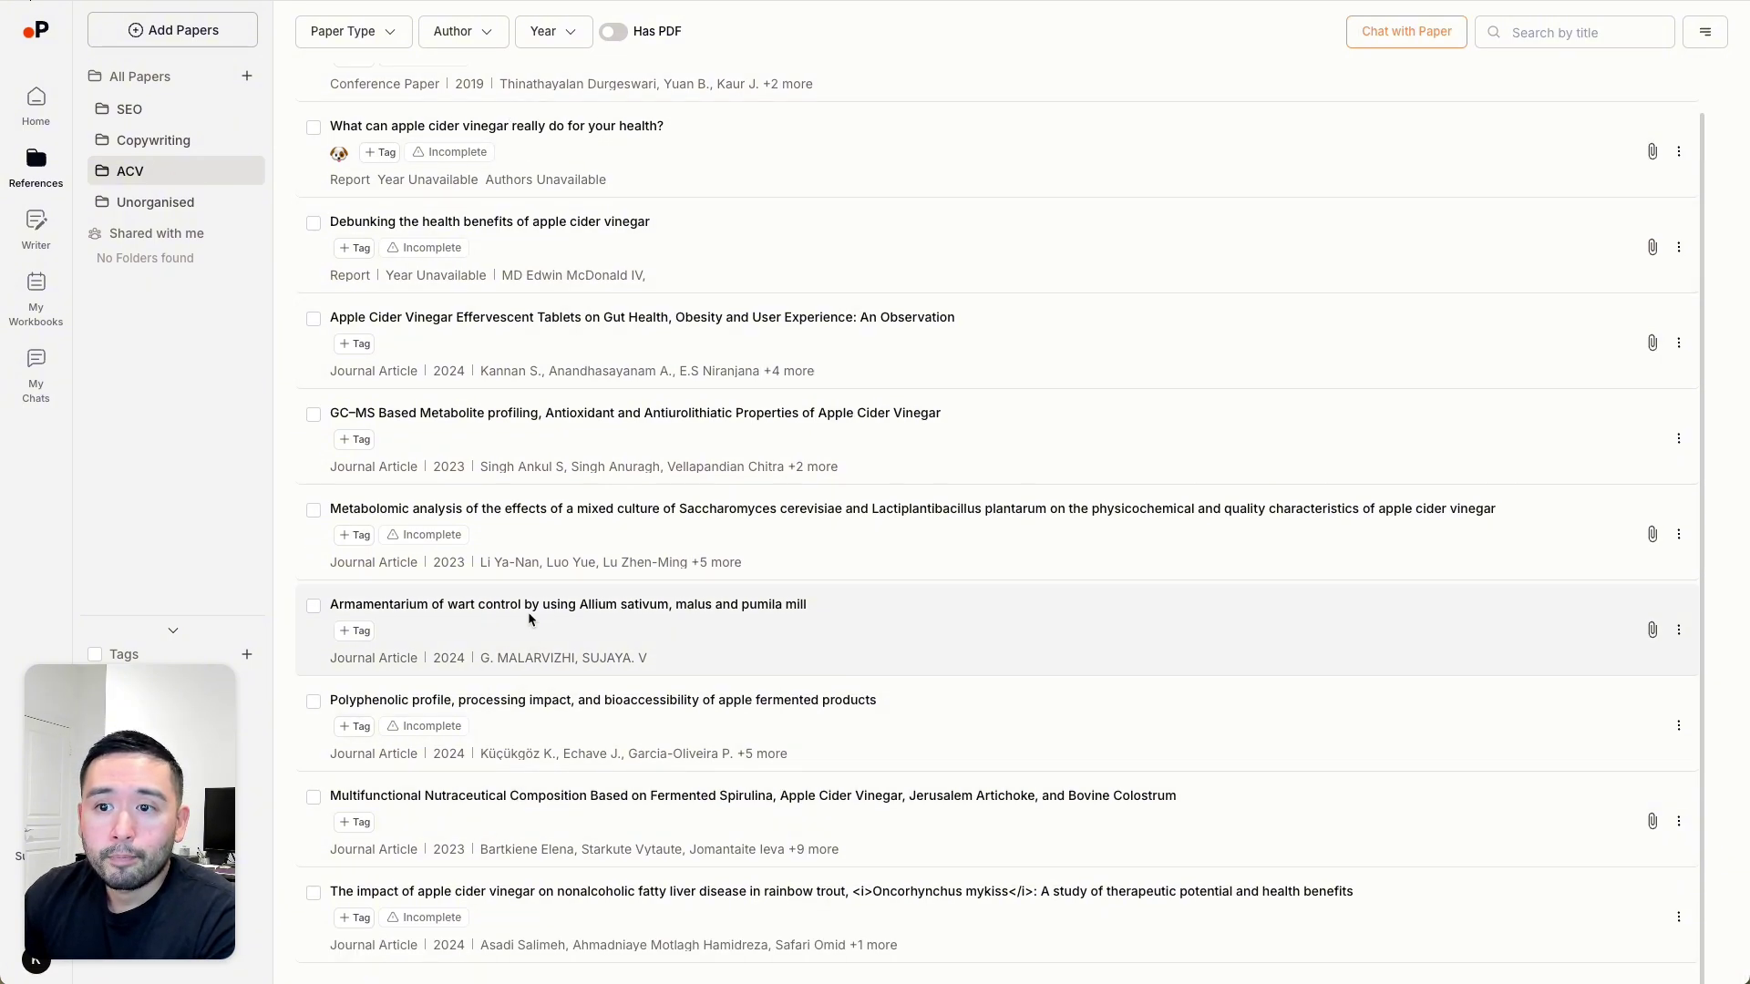
Visit the Paperguide home page and reopen the ACV folder in the references to view its papers.
scroll(526, 345, "up", 1)
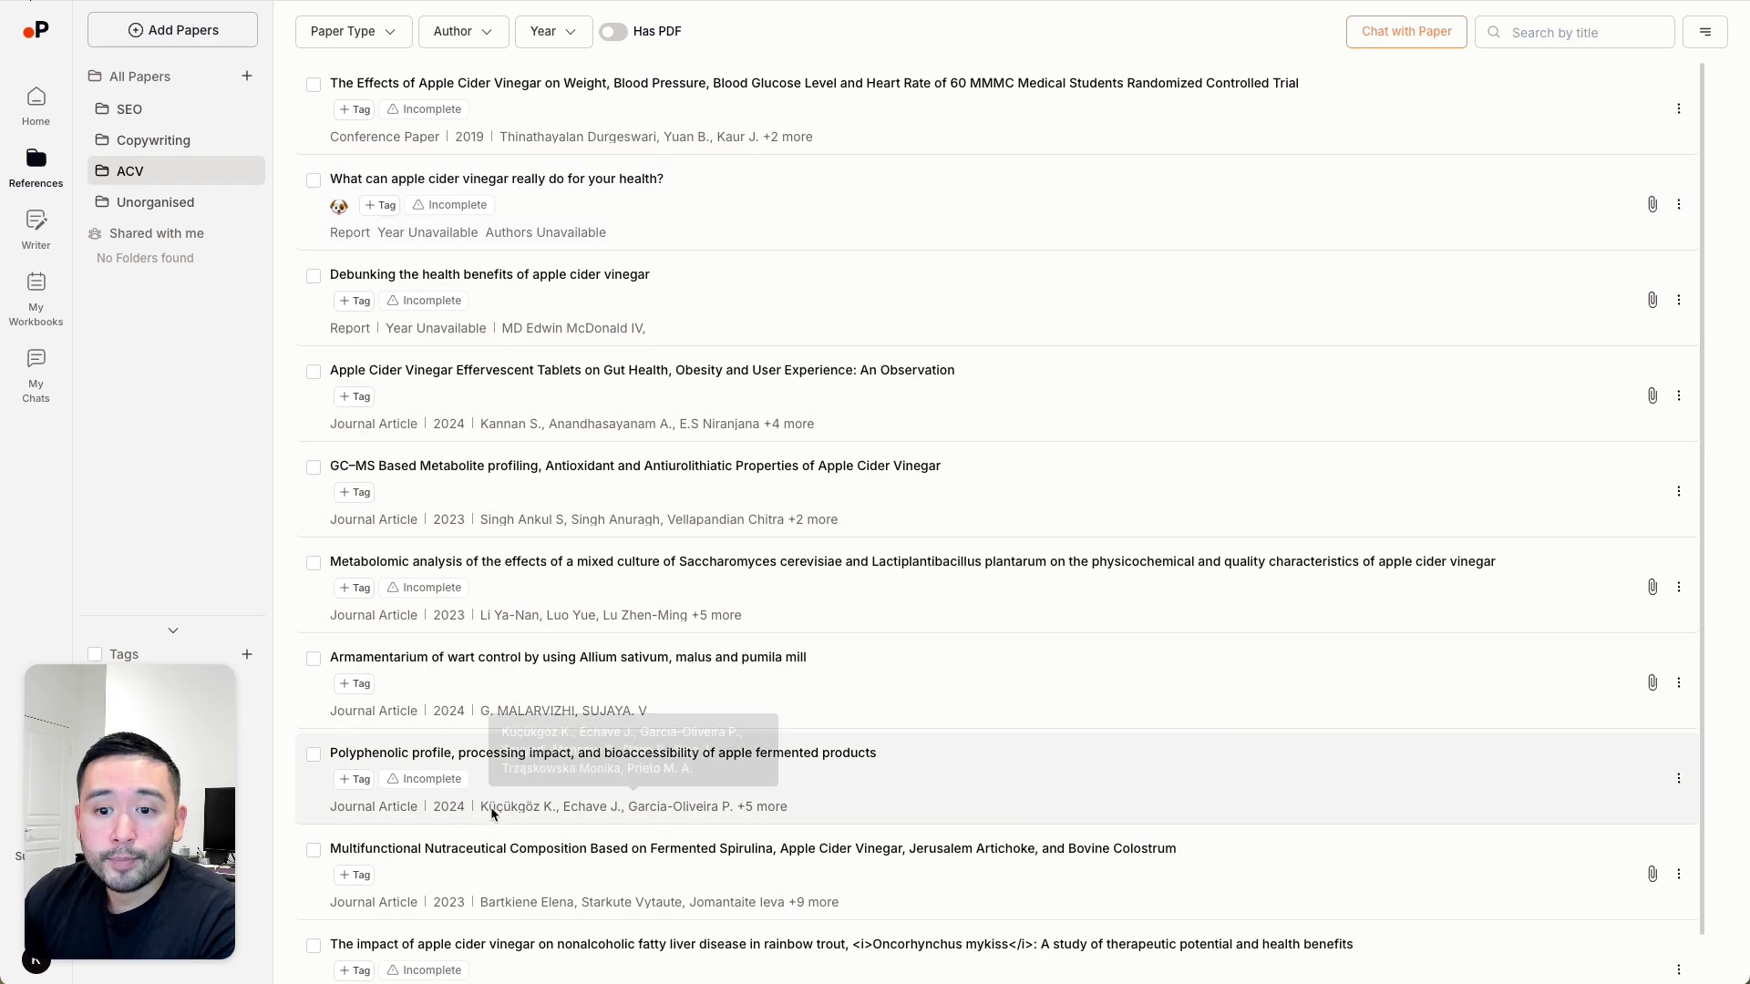
left_click(36, 100)
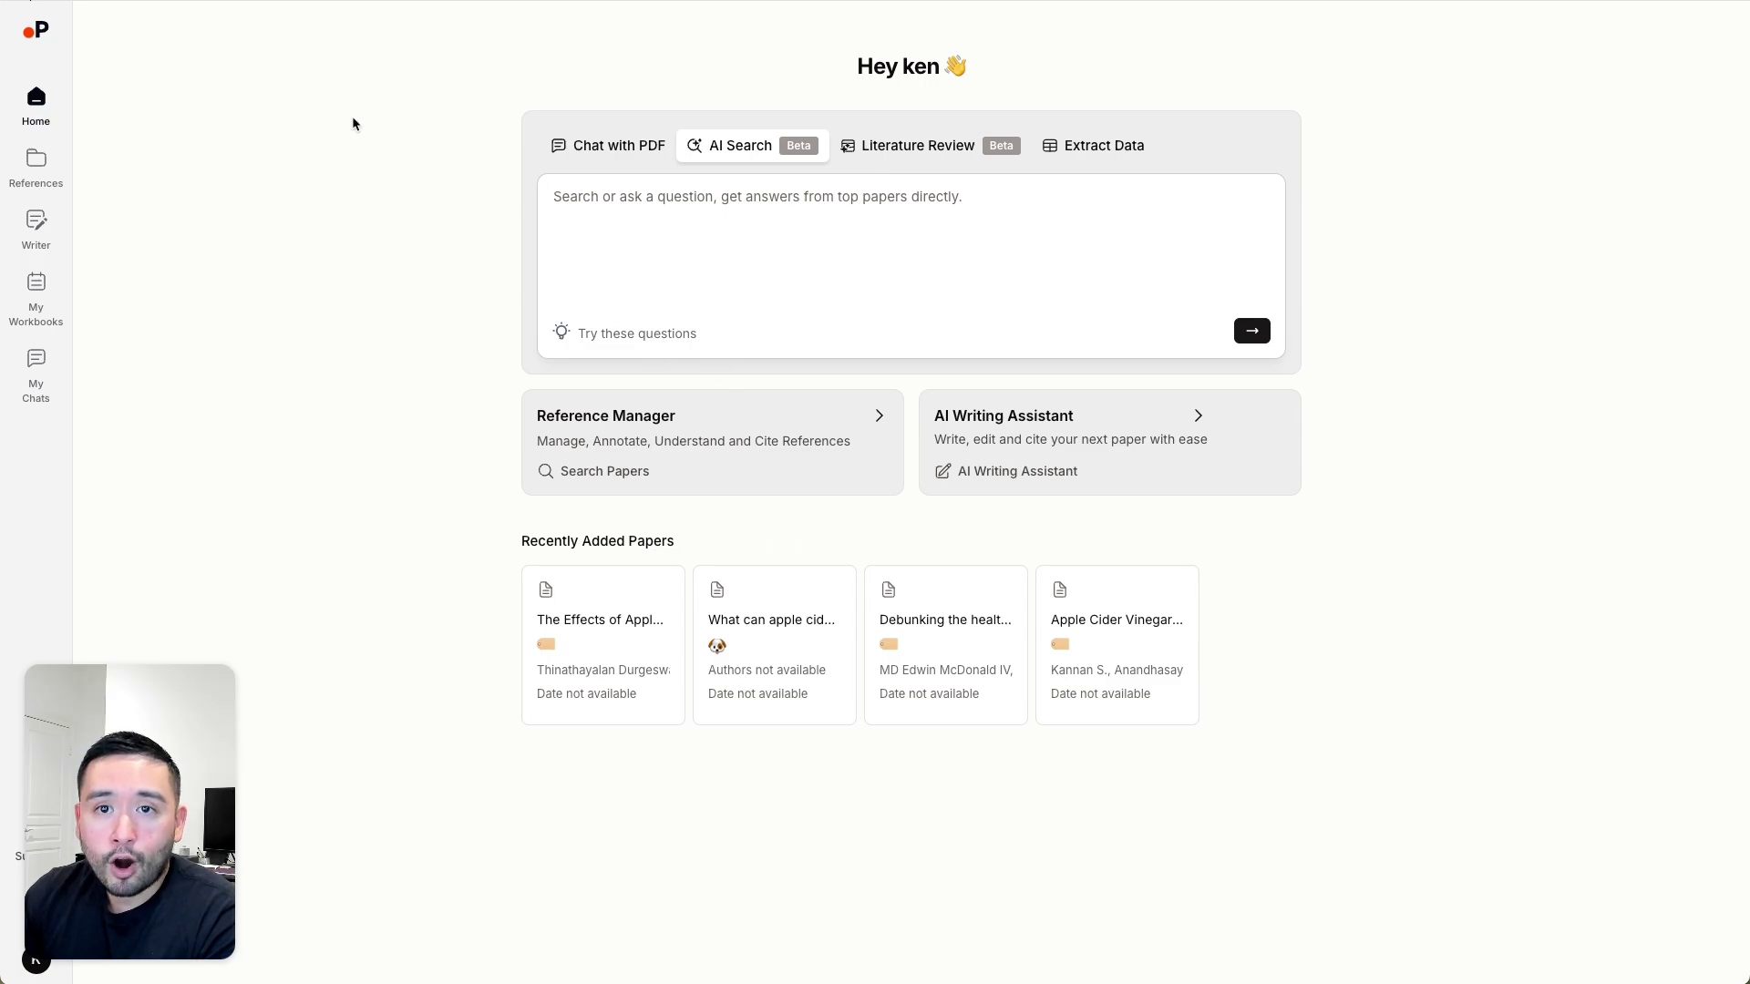
left_click(36, 162)
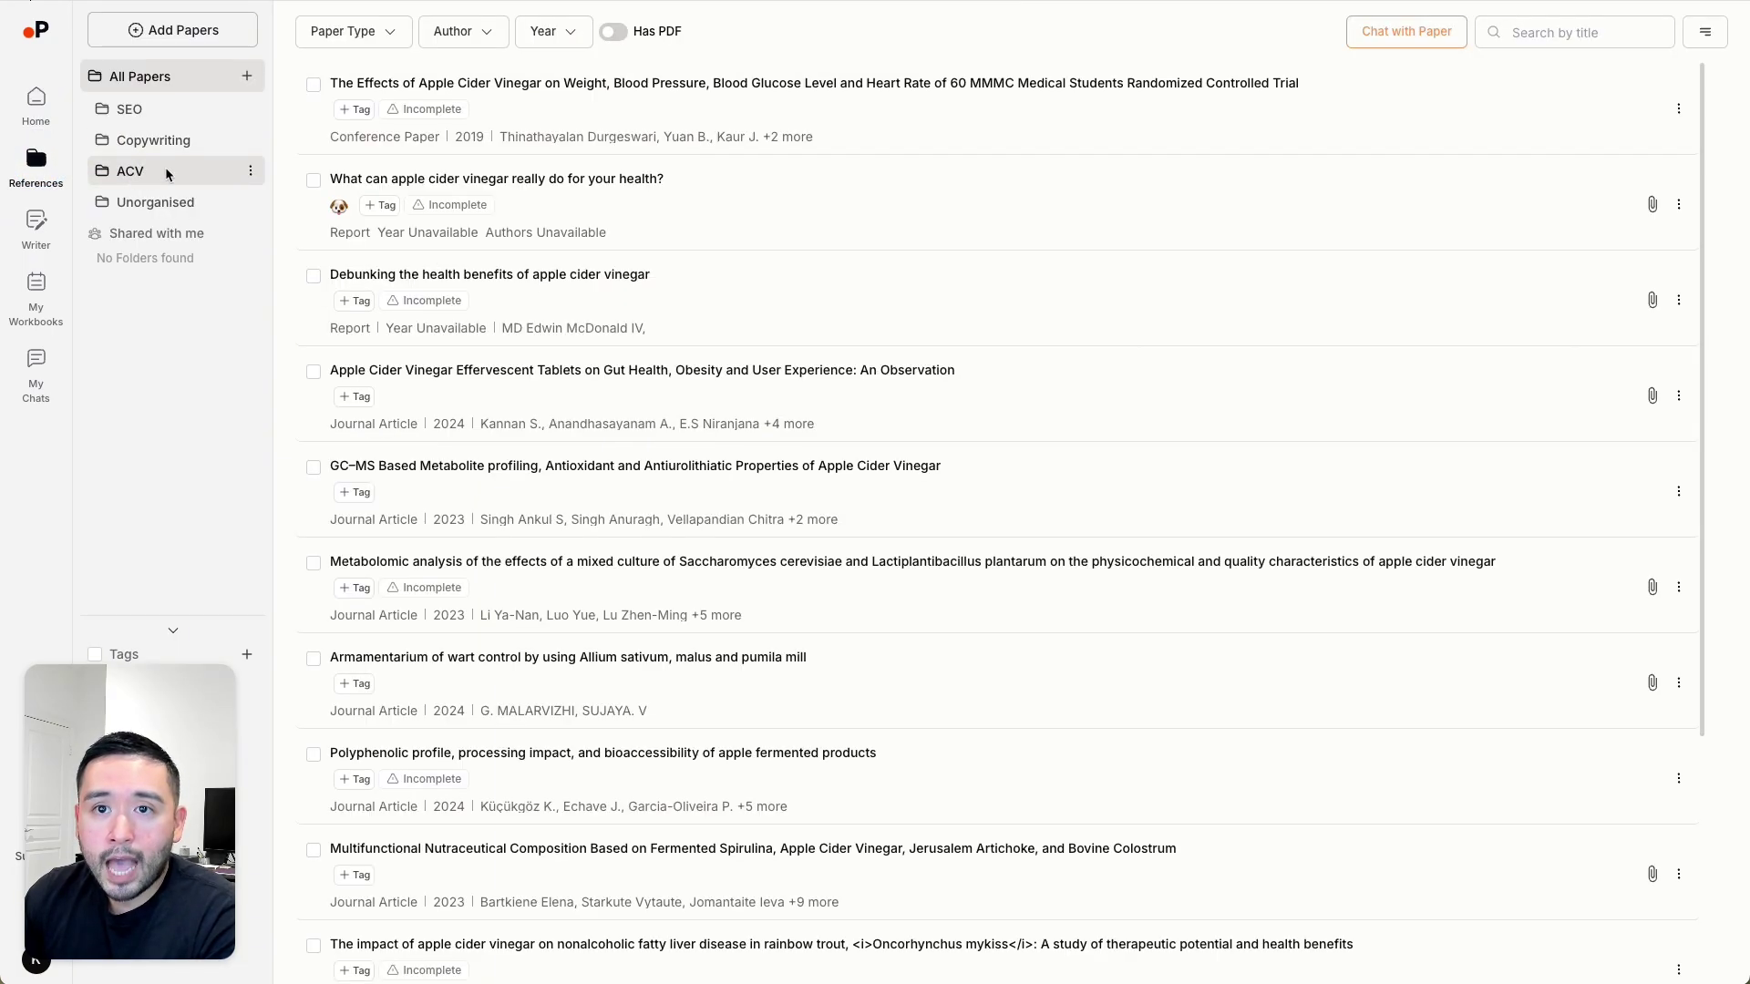
left_click(165, 173)
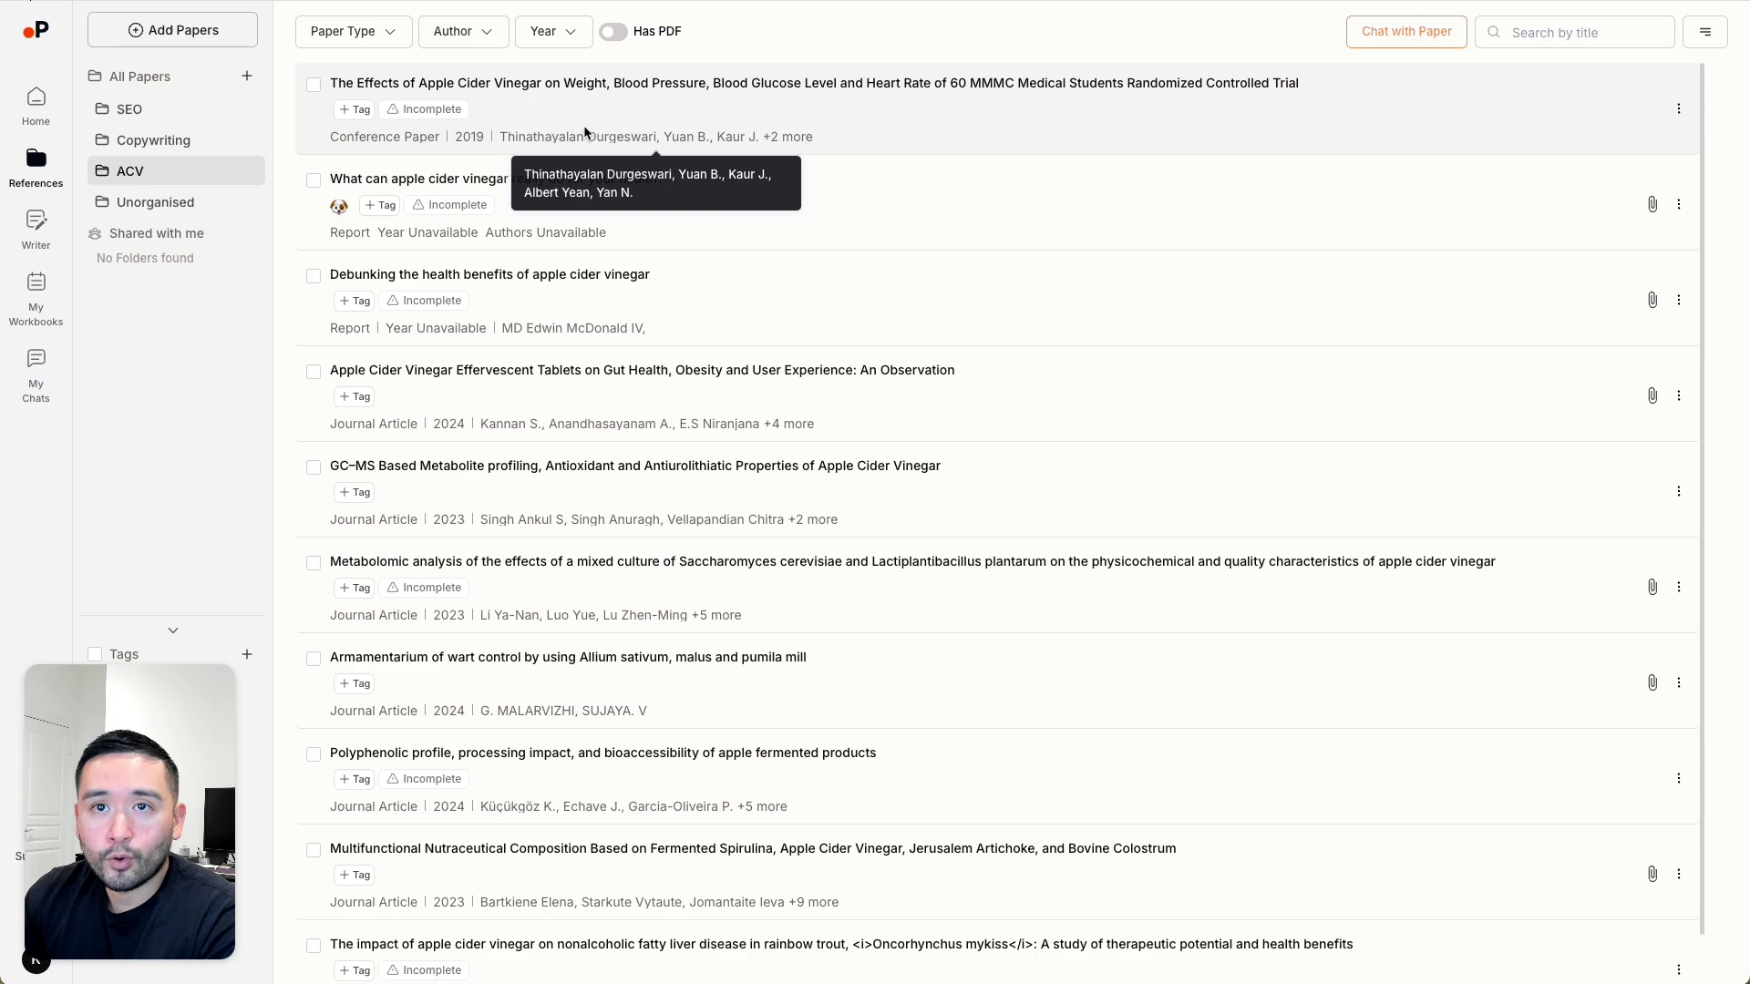
left_click(177, 42)
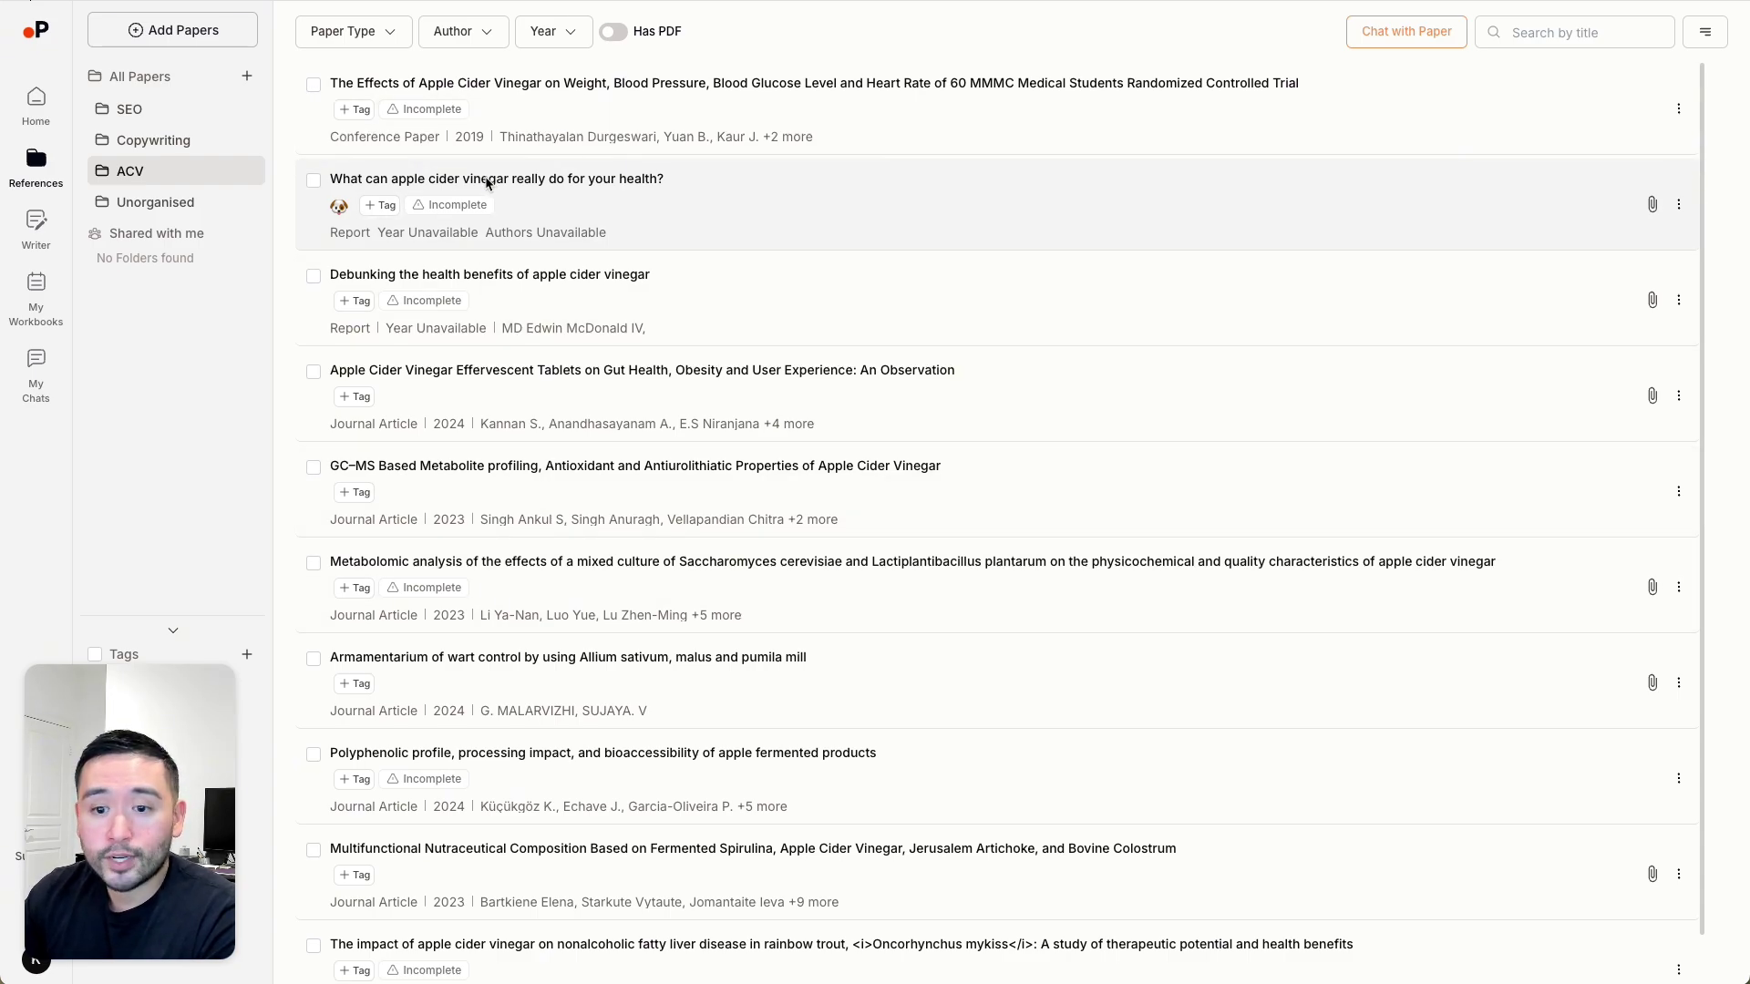
left_click(137, 172)
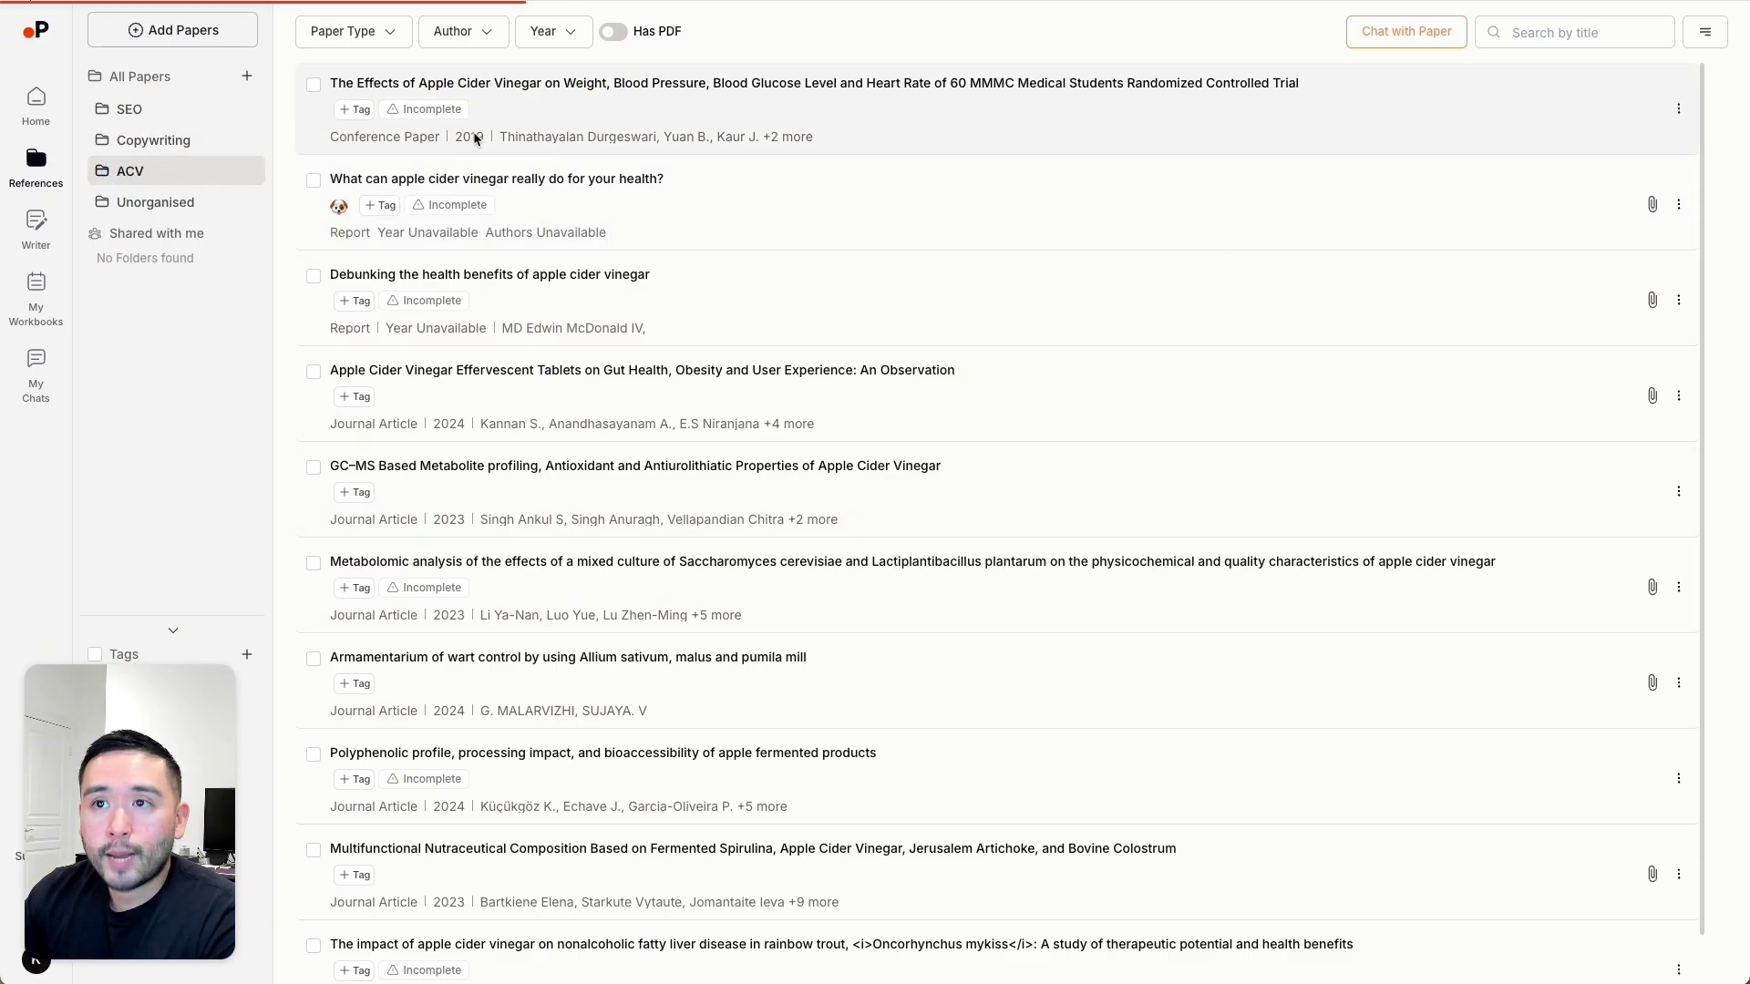
Select the health benefits, debunking and effervescent tablets papers on apple cider vinegar in the ACV folder and start a chat with them.
left_click(313, 86)
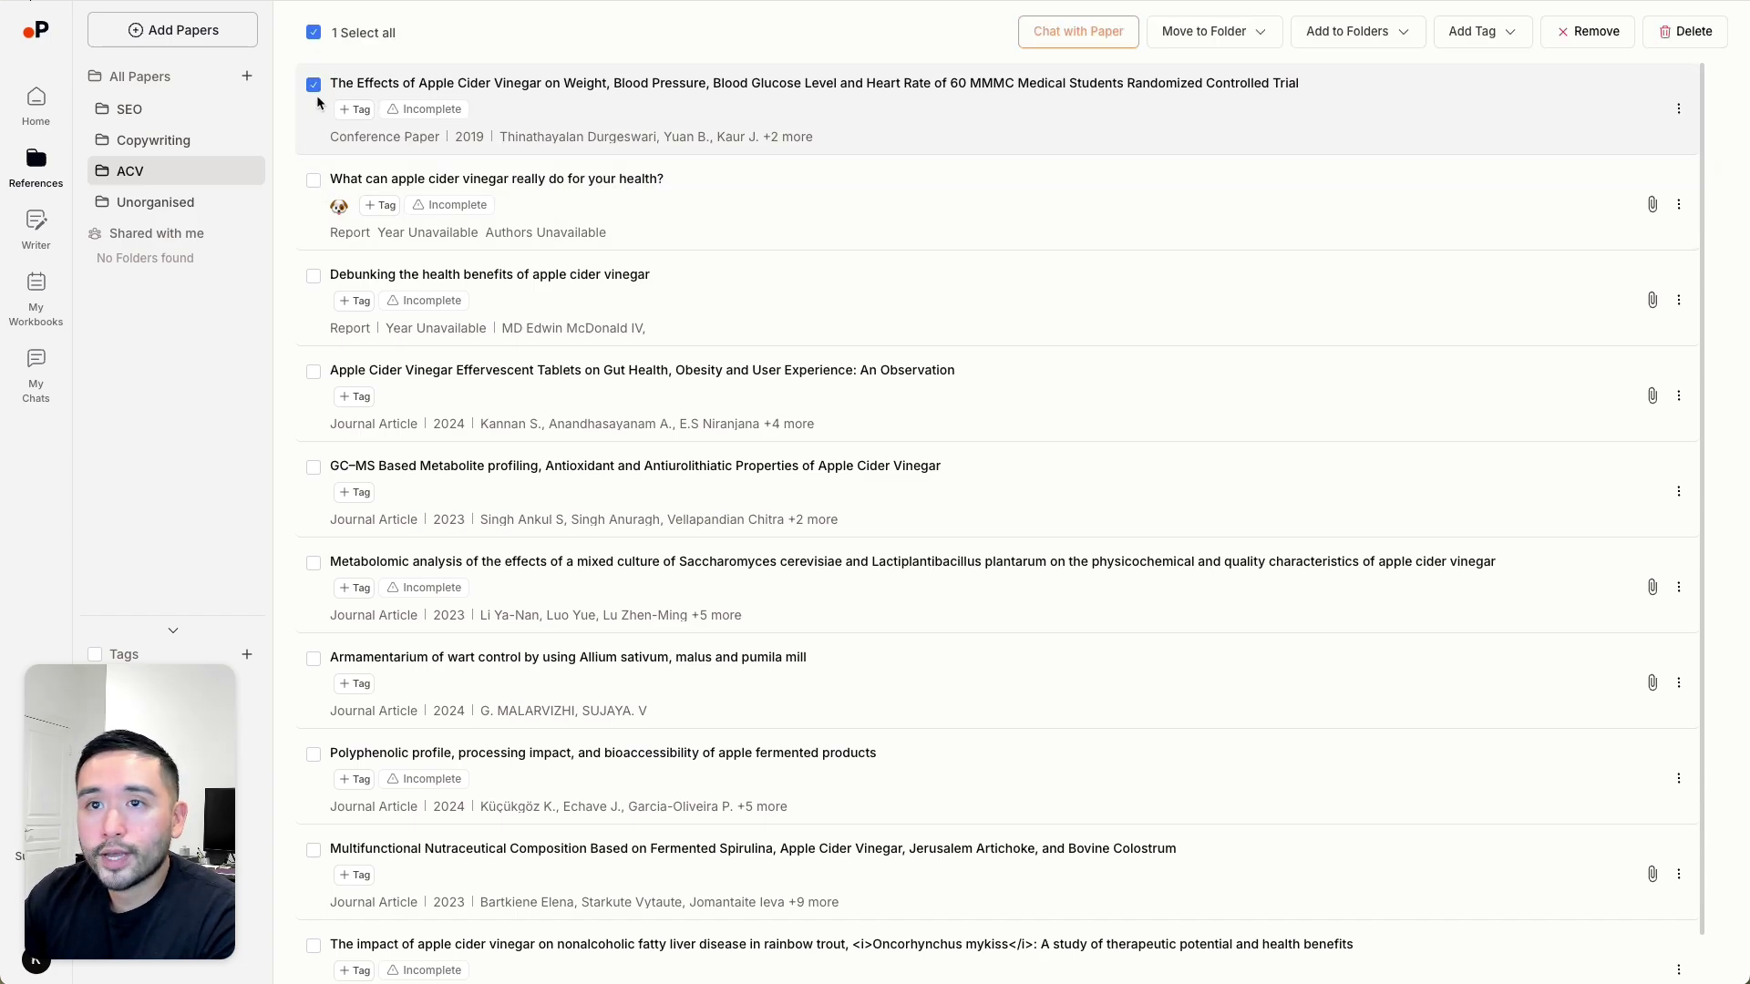
left_click(313, 86)
left_click(313, 180)
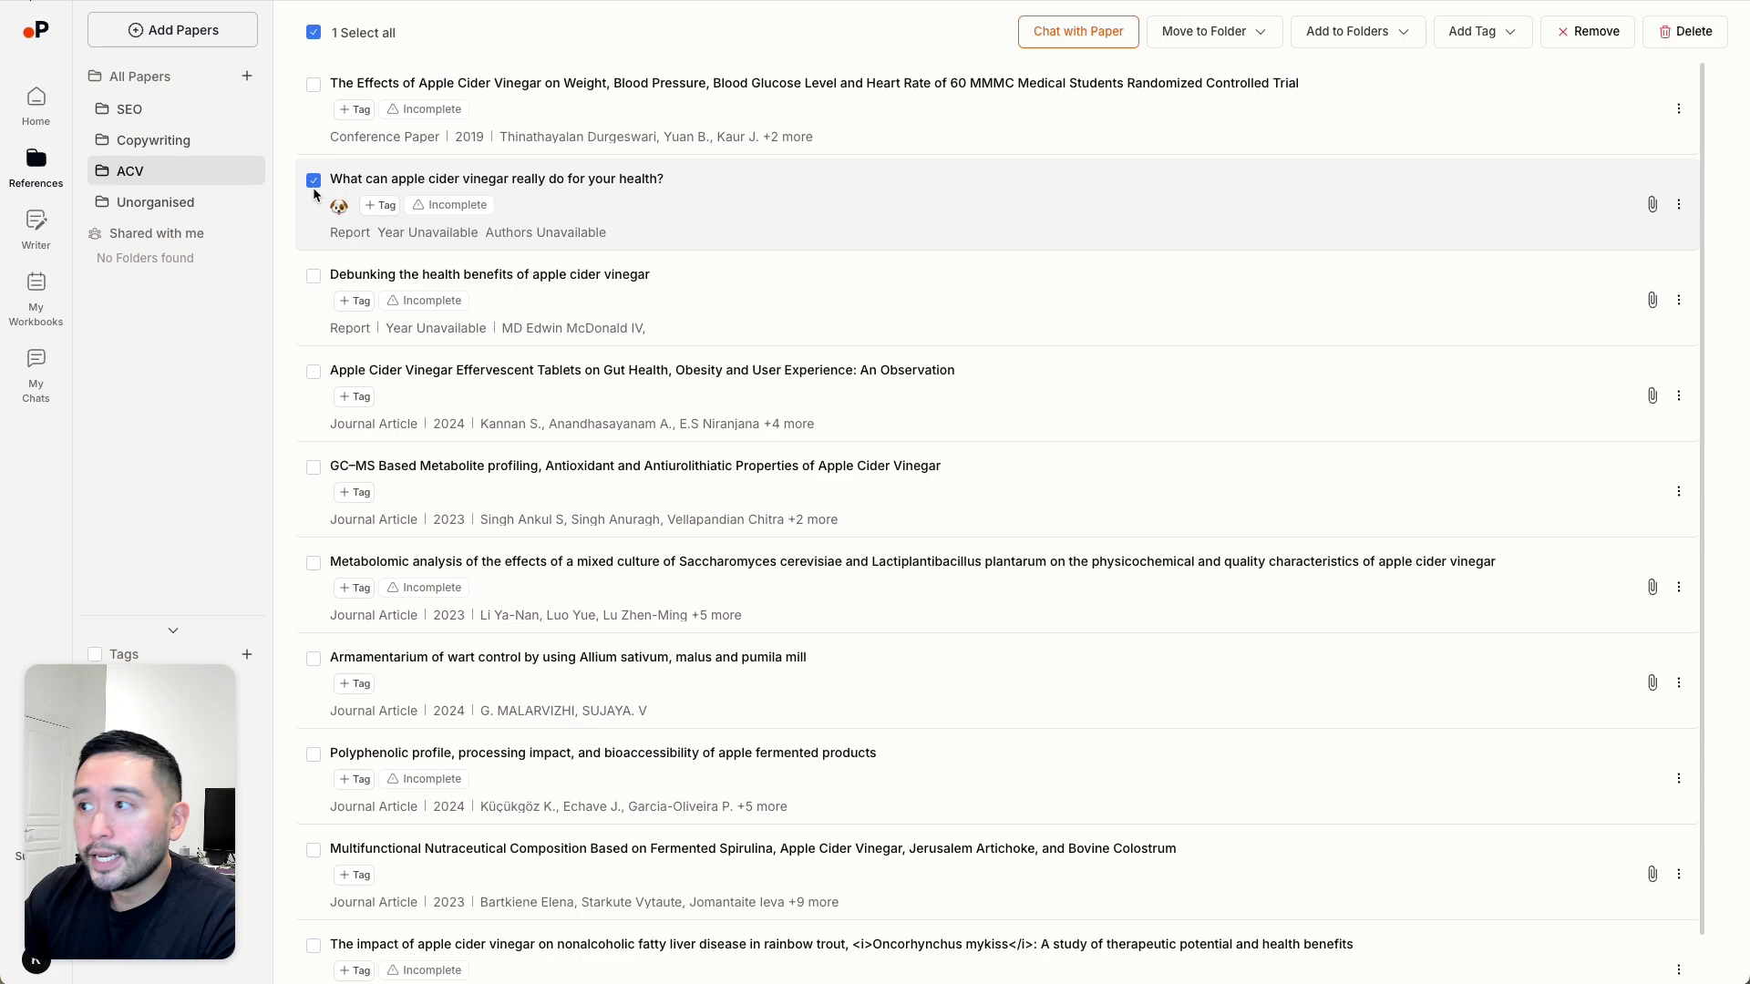
left_click(312, 274)
left_click(313, 372)
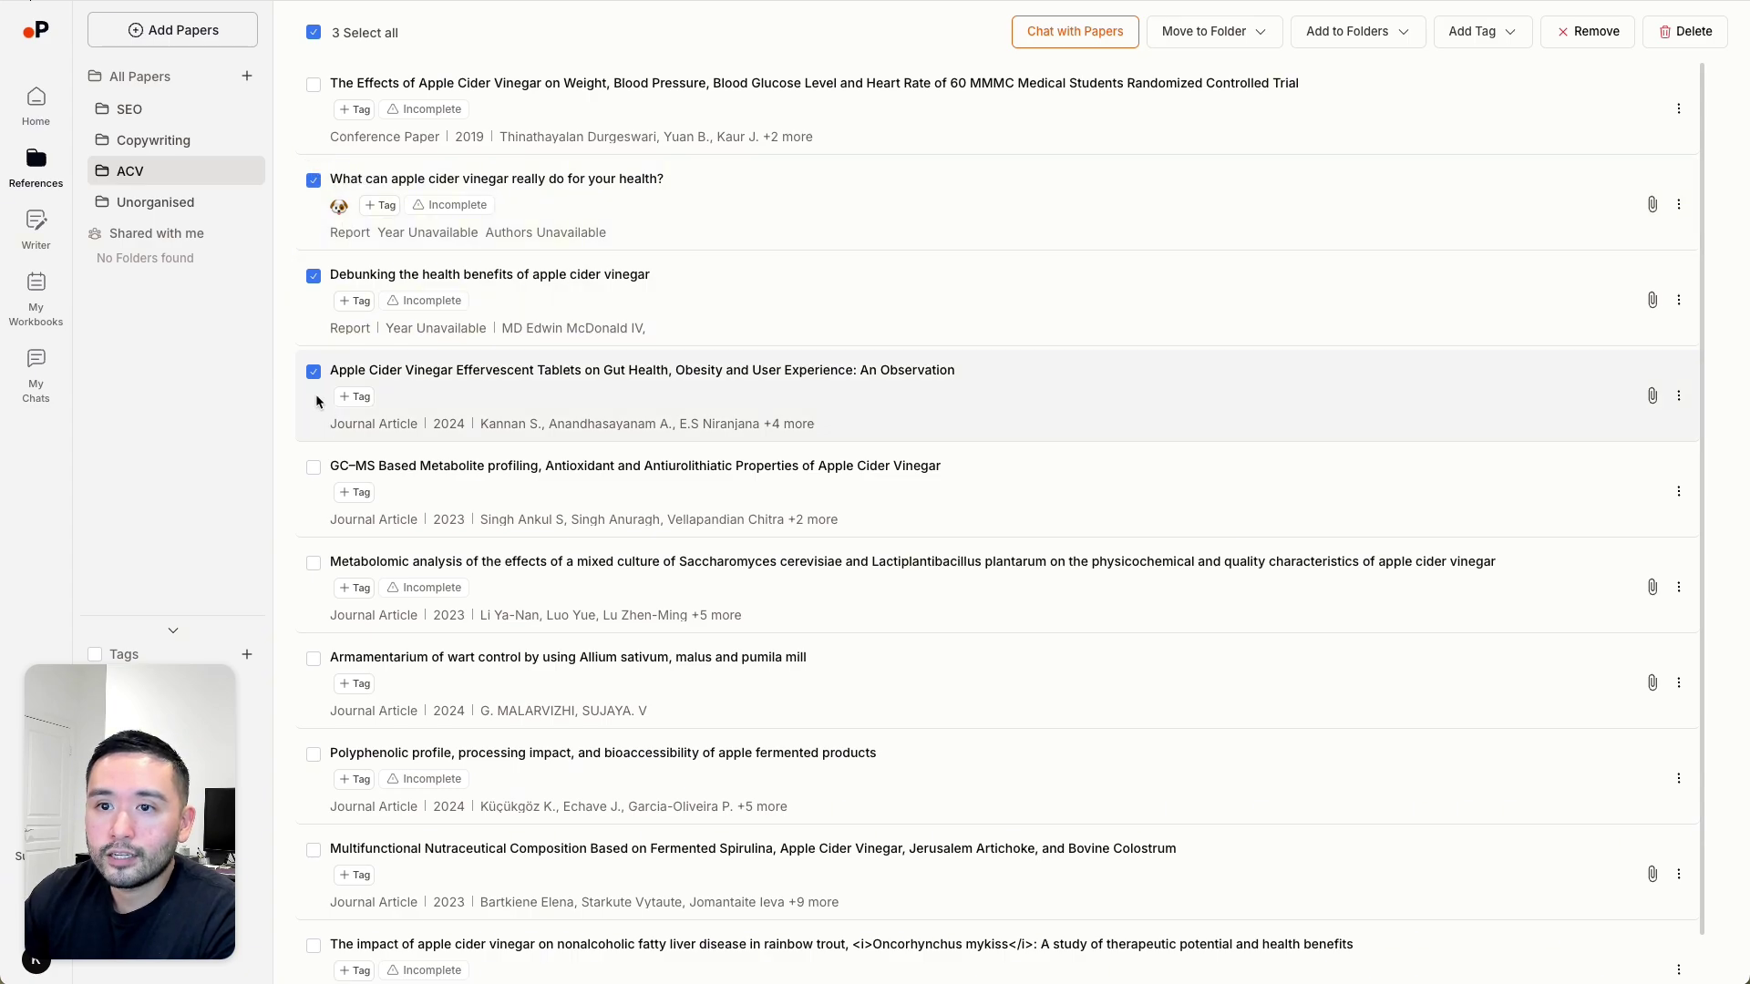
left_click(1052, 33)
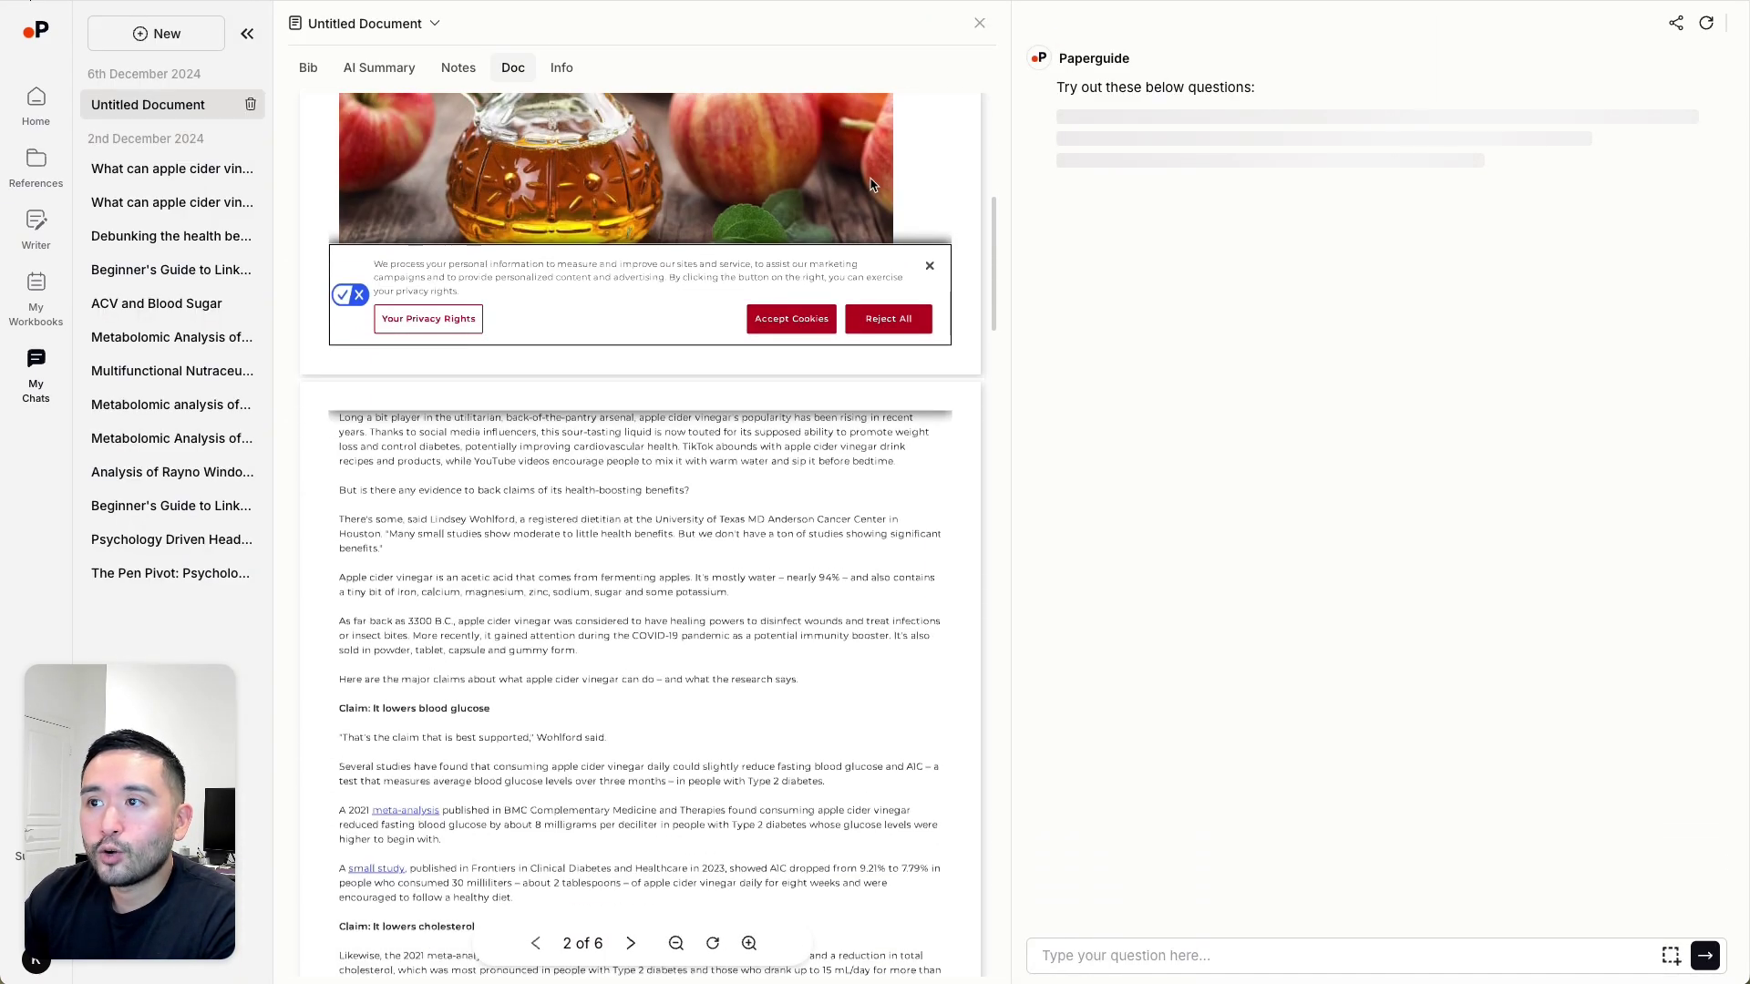
Look through the pages of the article "What can apple cider vinegar really do for your health?" opened in the chat.
scroll(534, 234, "down", 10)
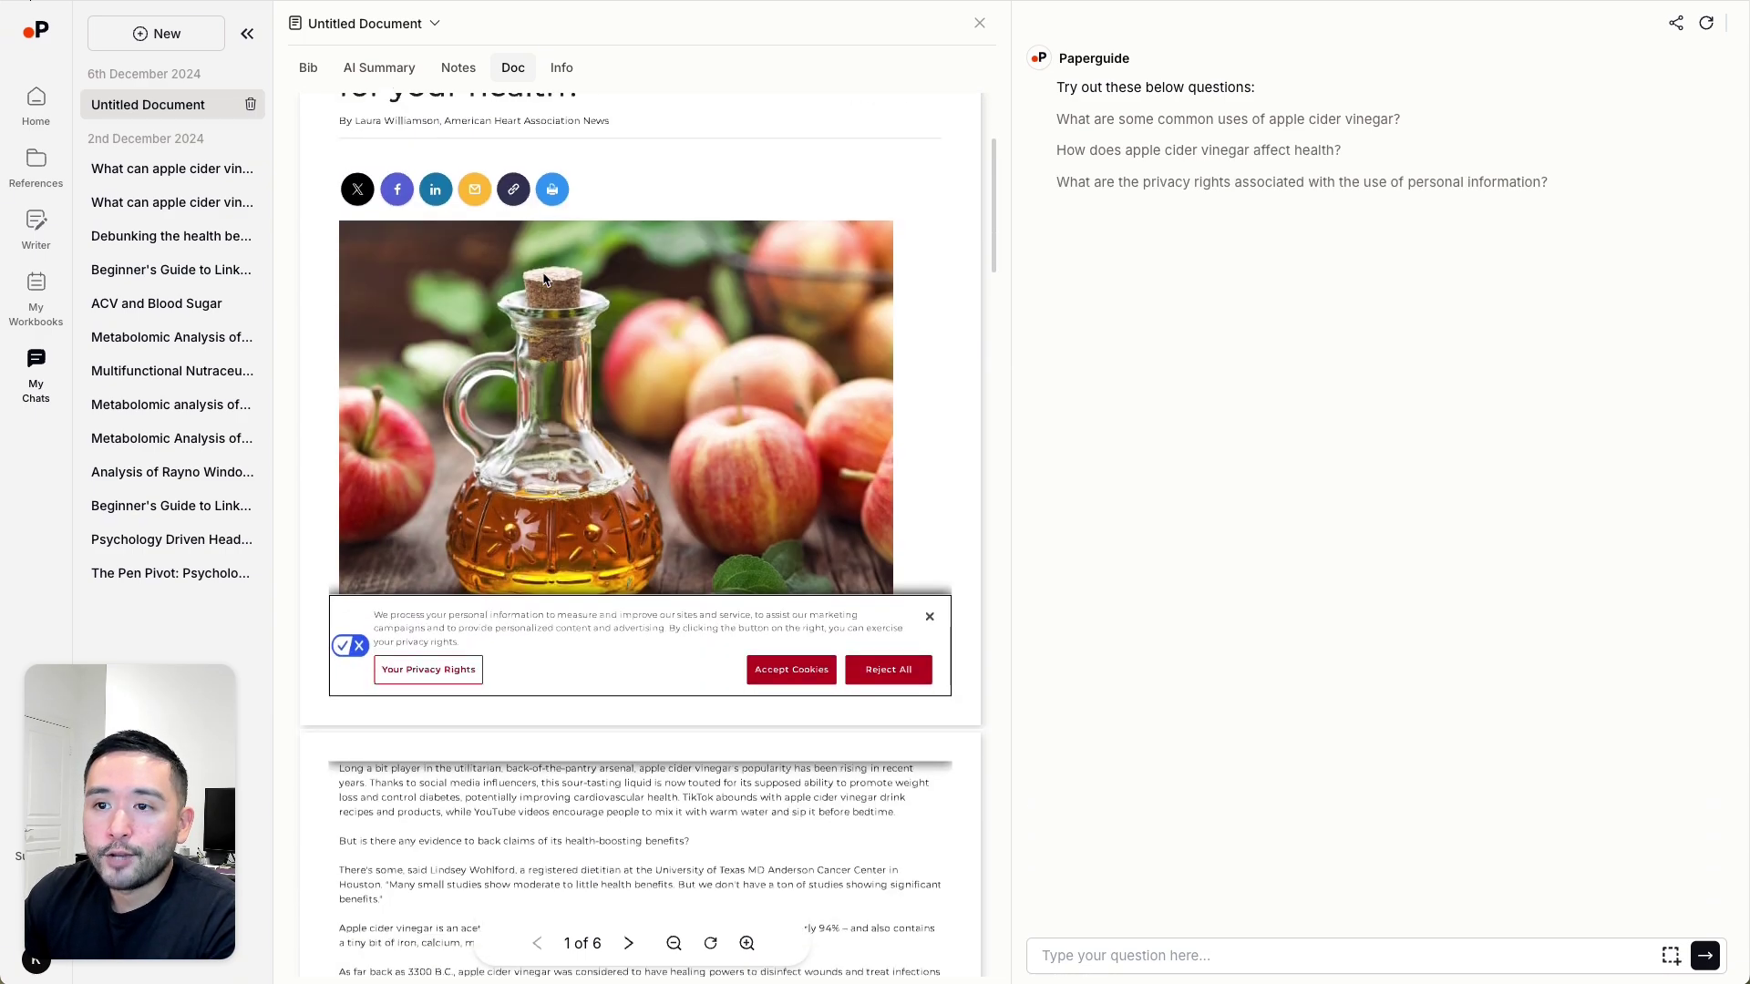
scroll(574, 364, "down", 15)
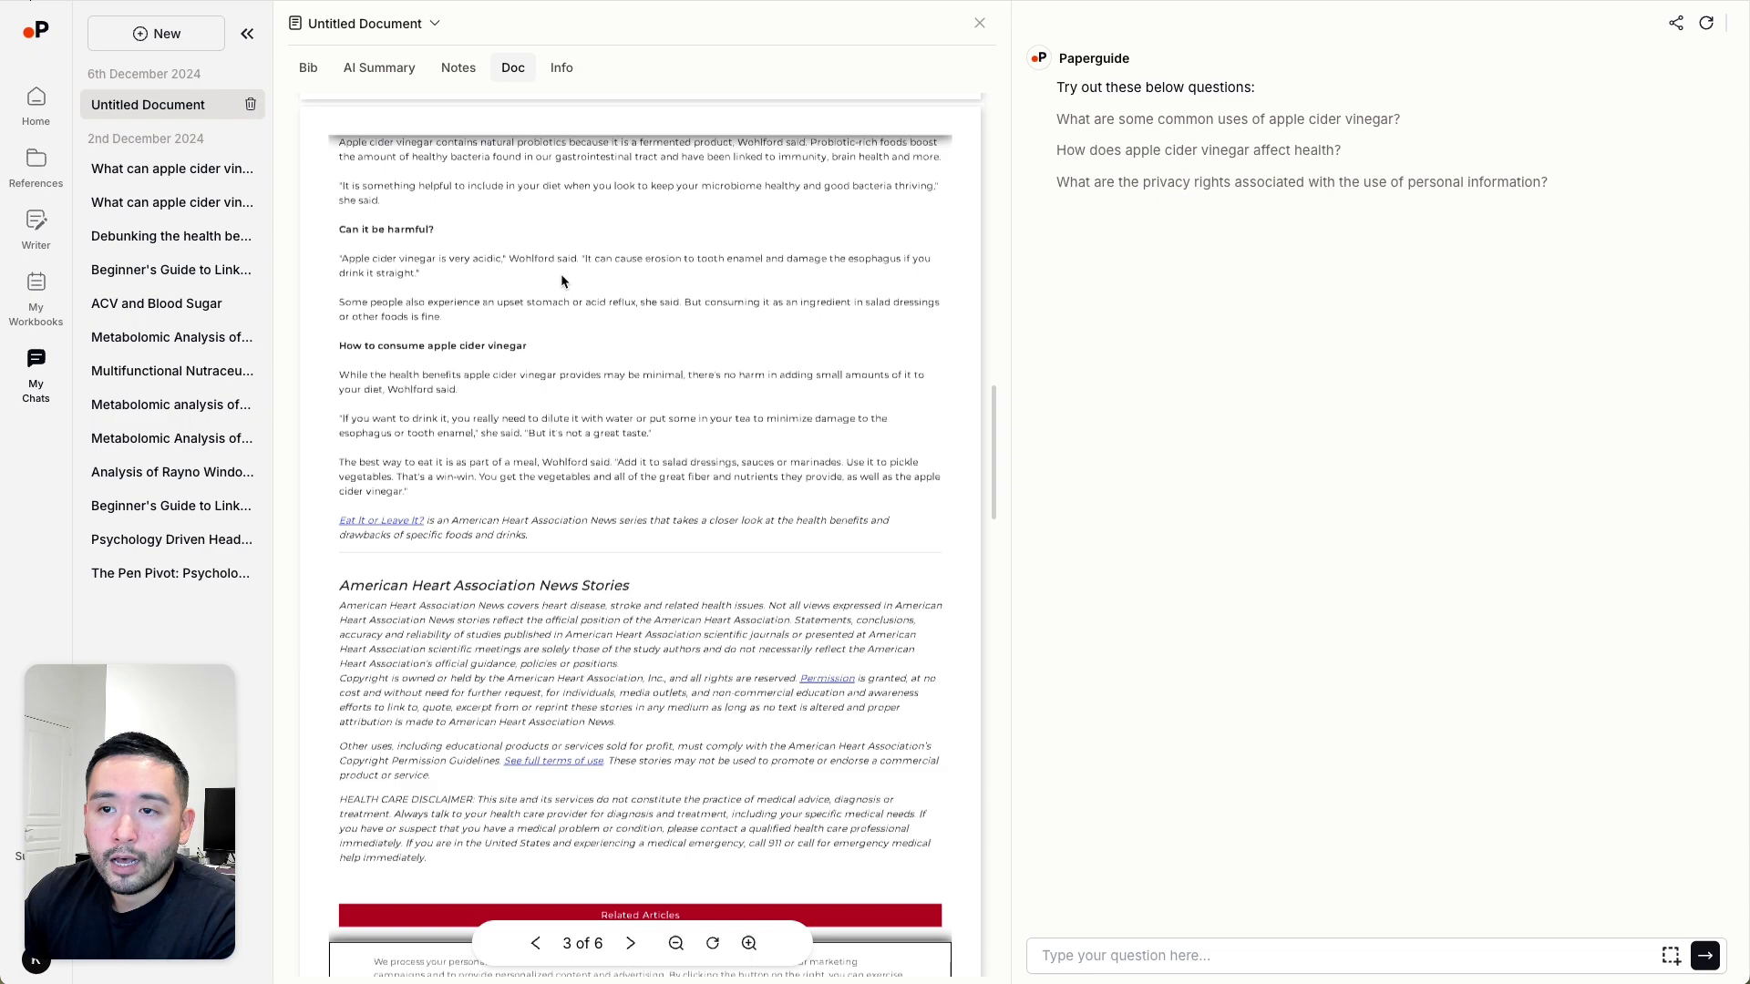
scroll(534, 430, "up", 10)
scroll(534, 430, "up", 10)
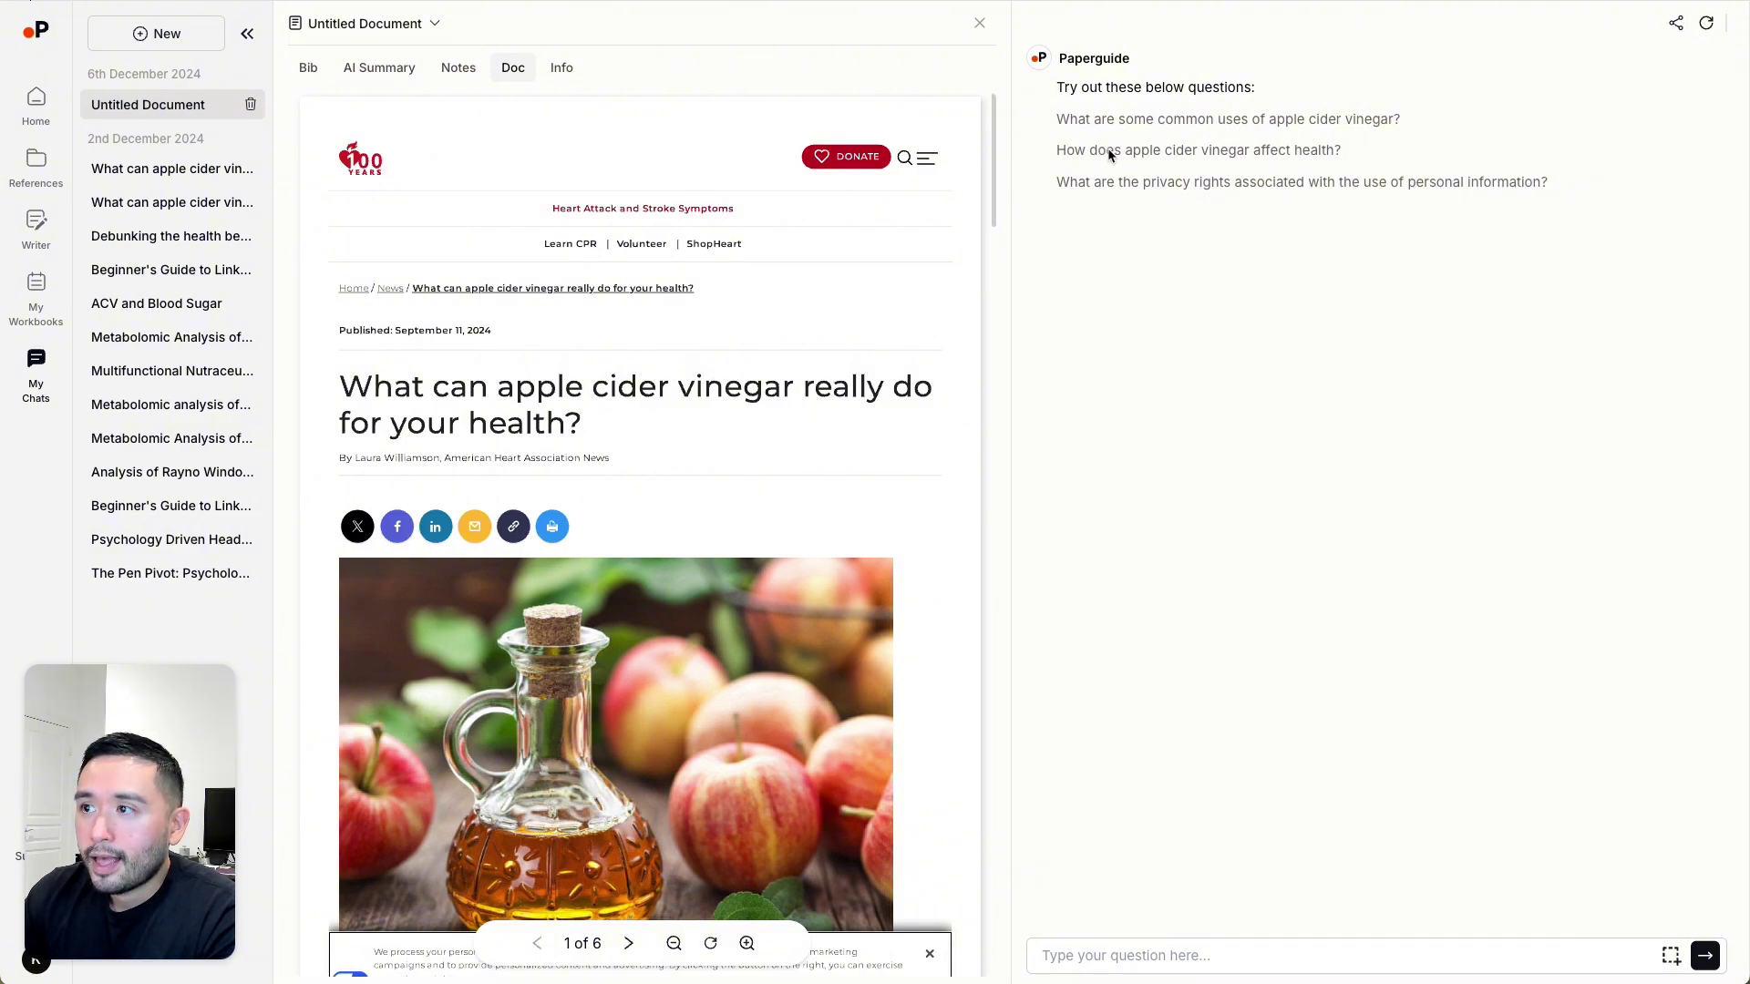
Ask the suggested question "How does apple cider vinegar affect health?" and read the answer through to its conclusion.
left_click(1187, 155)
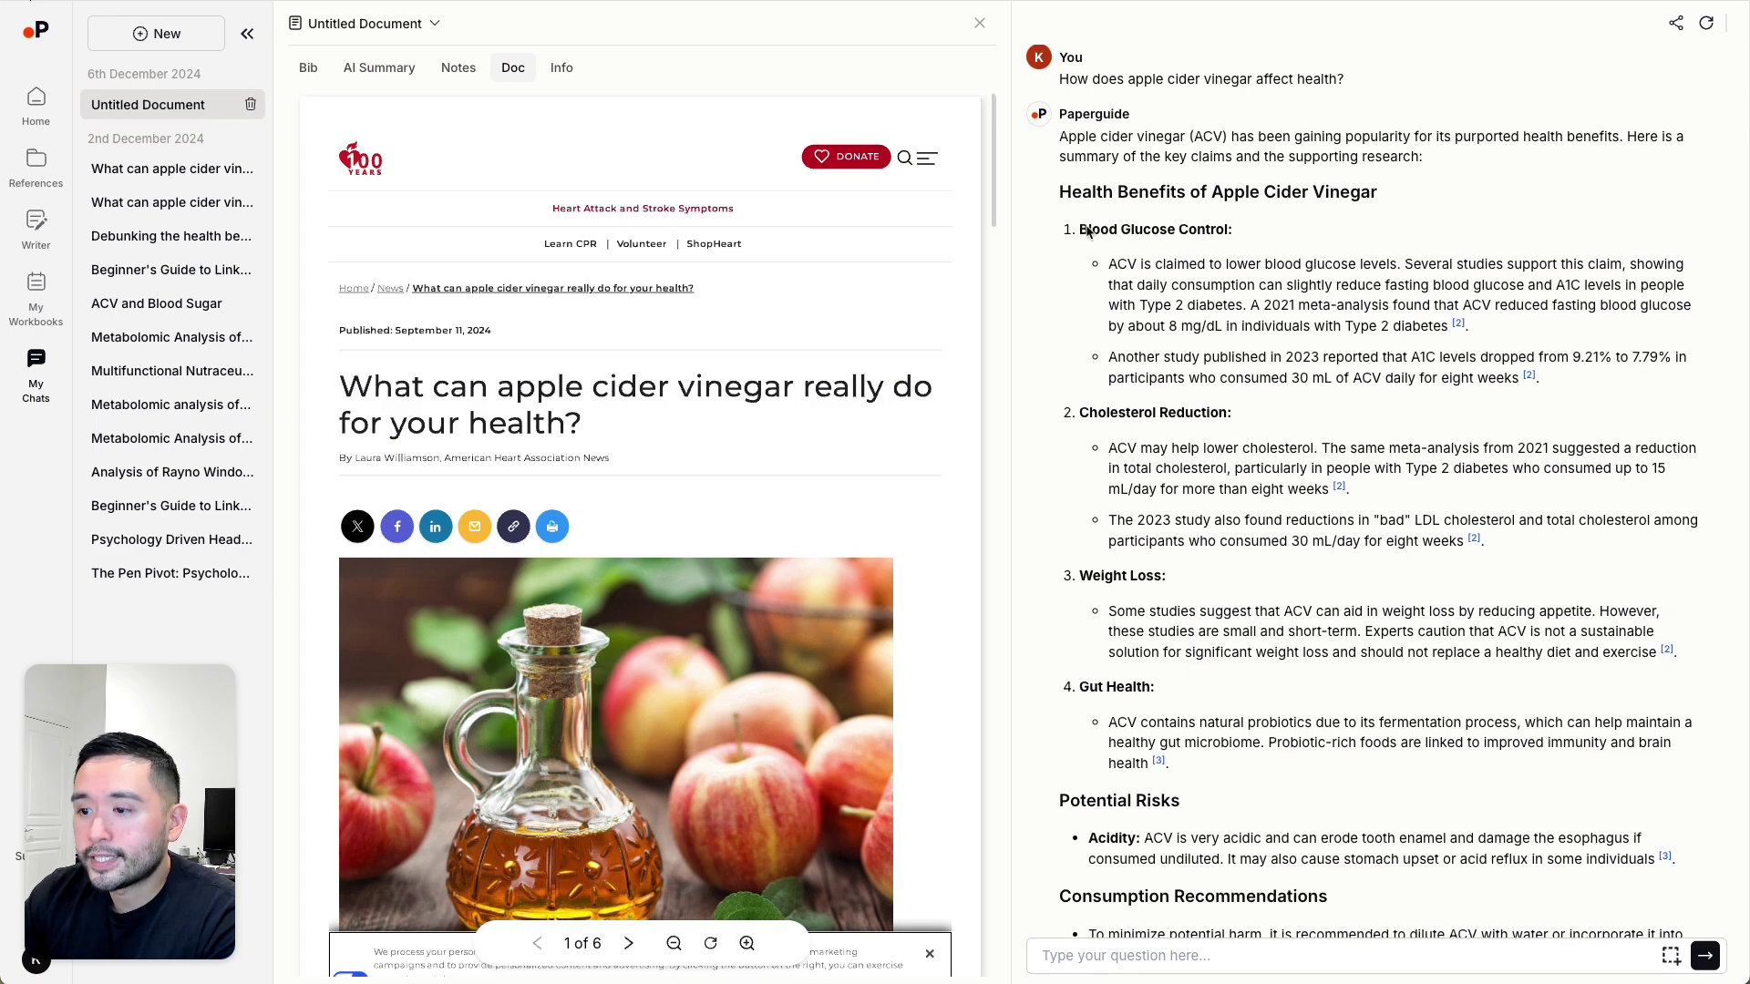
scroll(1103, 219, "down", 1)
mouse_move(1106, 180)
left_mouse_down()
mouse_move(1148, 203)
mouse_move(1227, 679)
left_mouse_up()
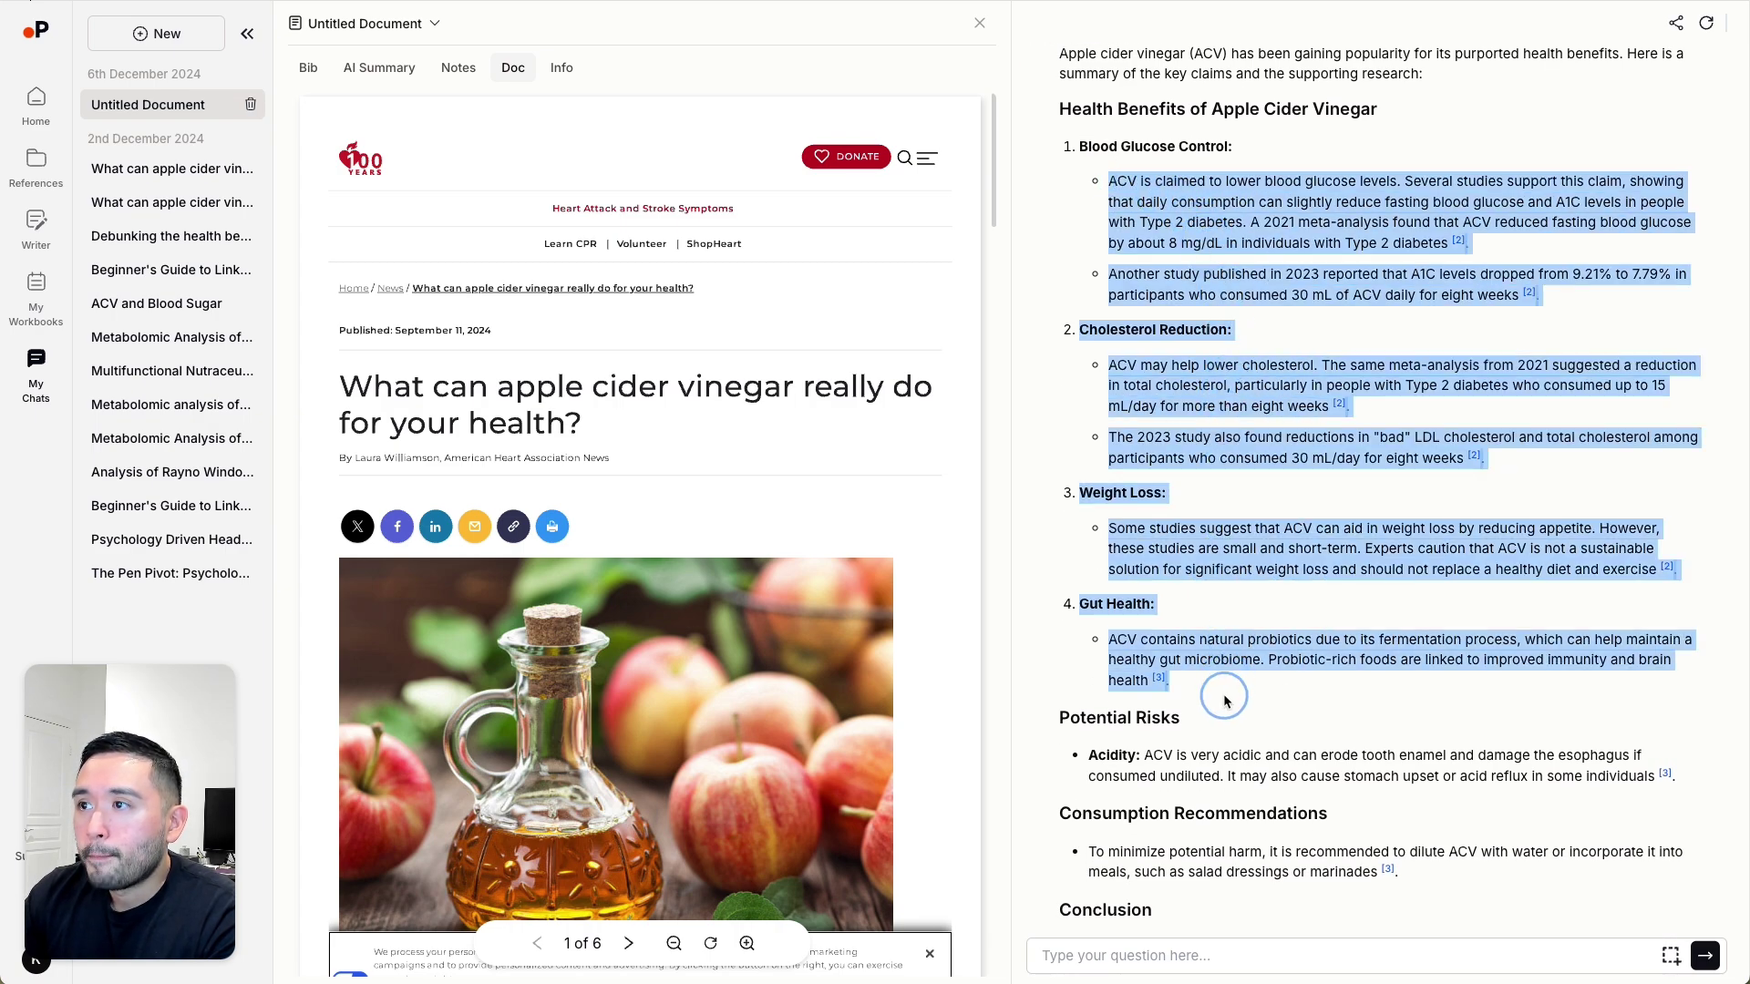
scroll(1225, 688, "down", 1)
left_click(1068, 848)
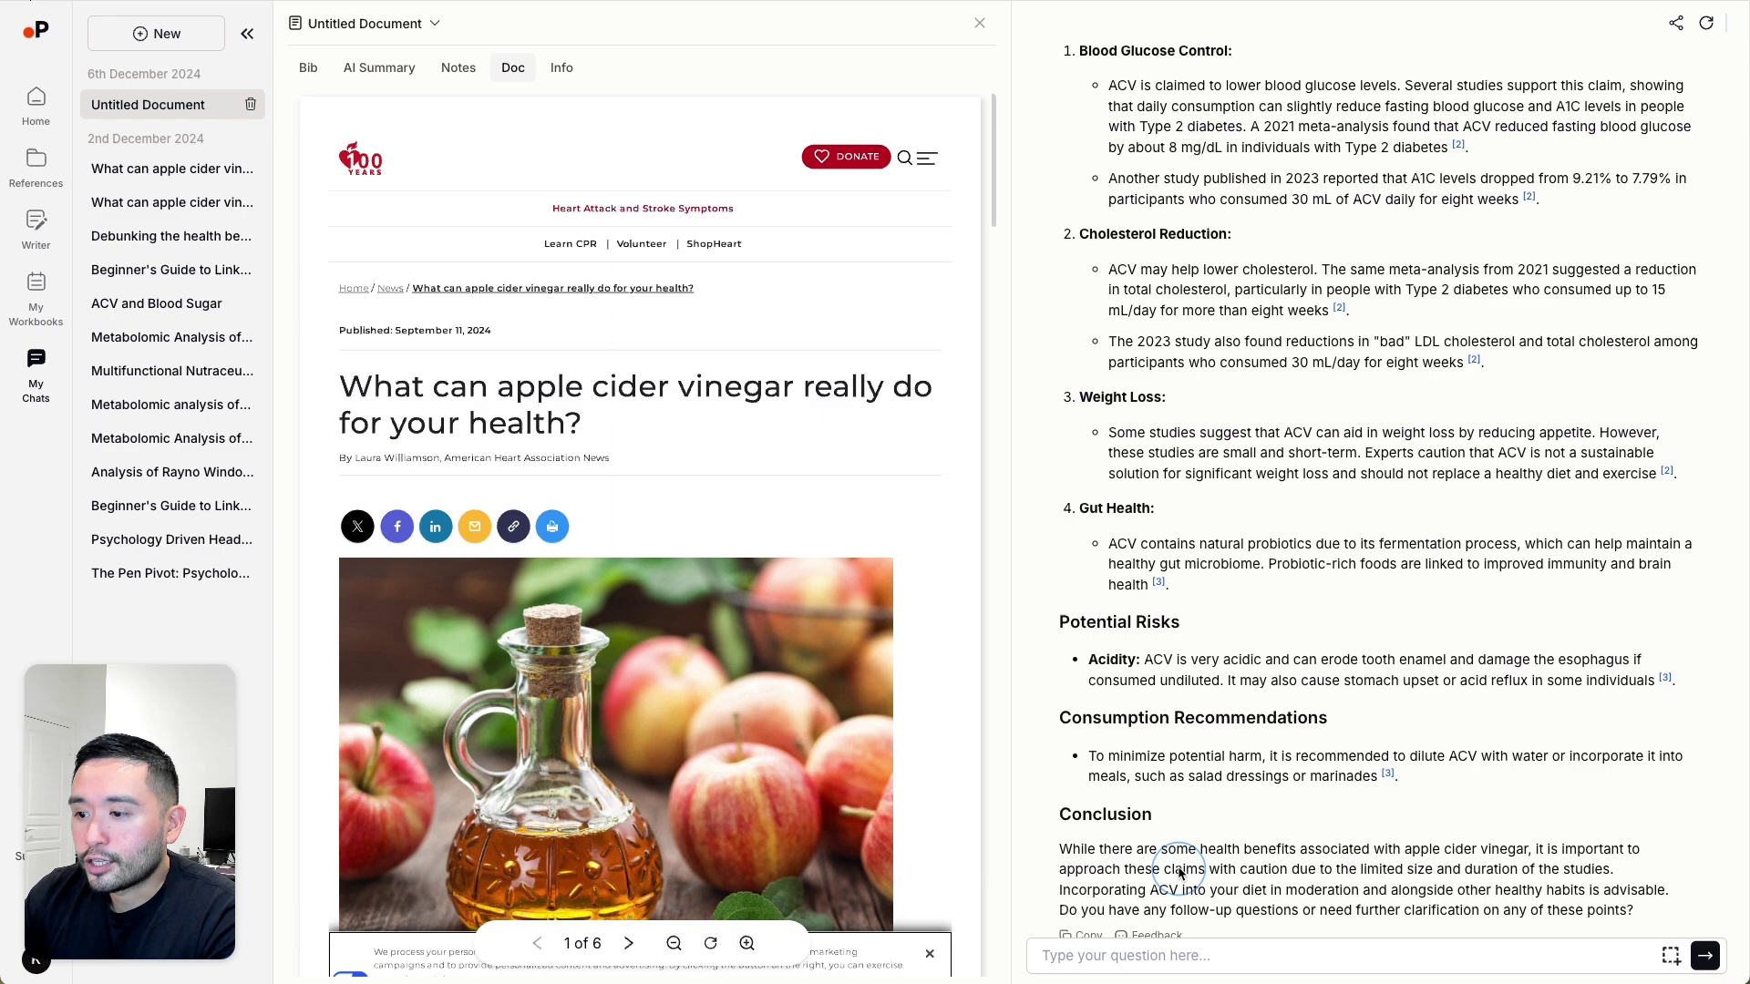
scroll(1179, 858, "down", 1)
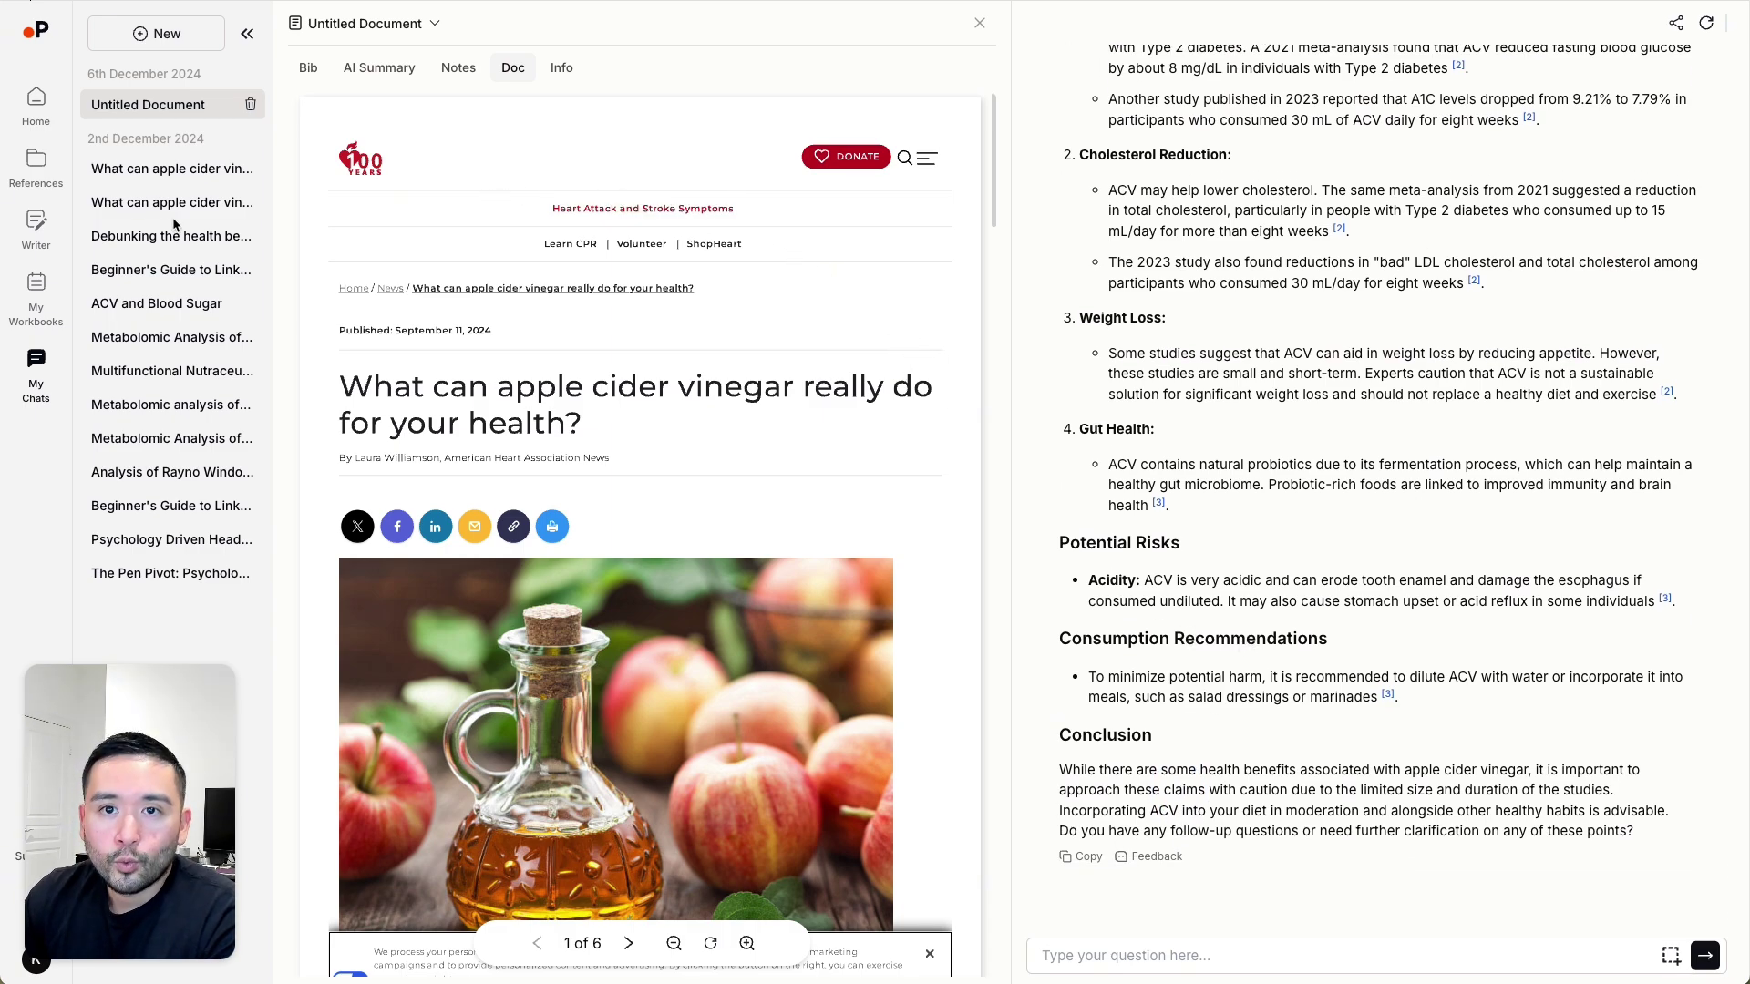
Create a Writer document on "effects of apple cider vinegar on blood glucose levels" with an automatic outline, English (US) and APA 7 citations.
left_click(34, 229)
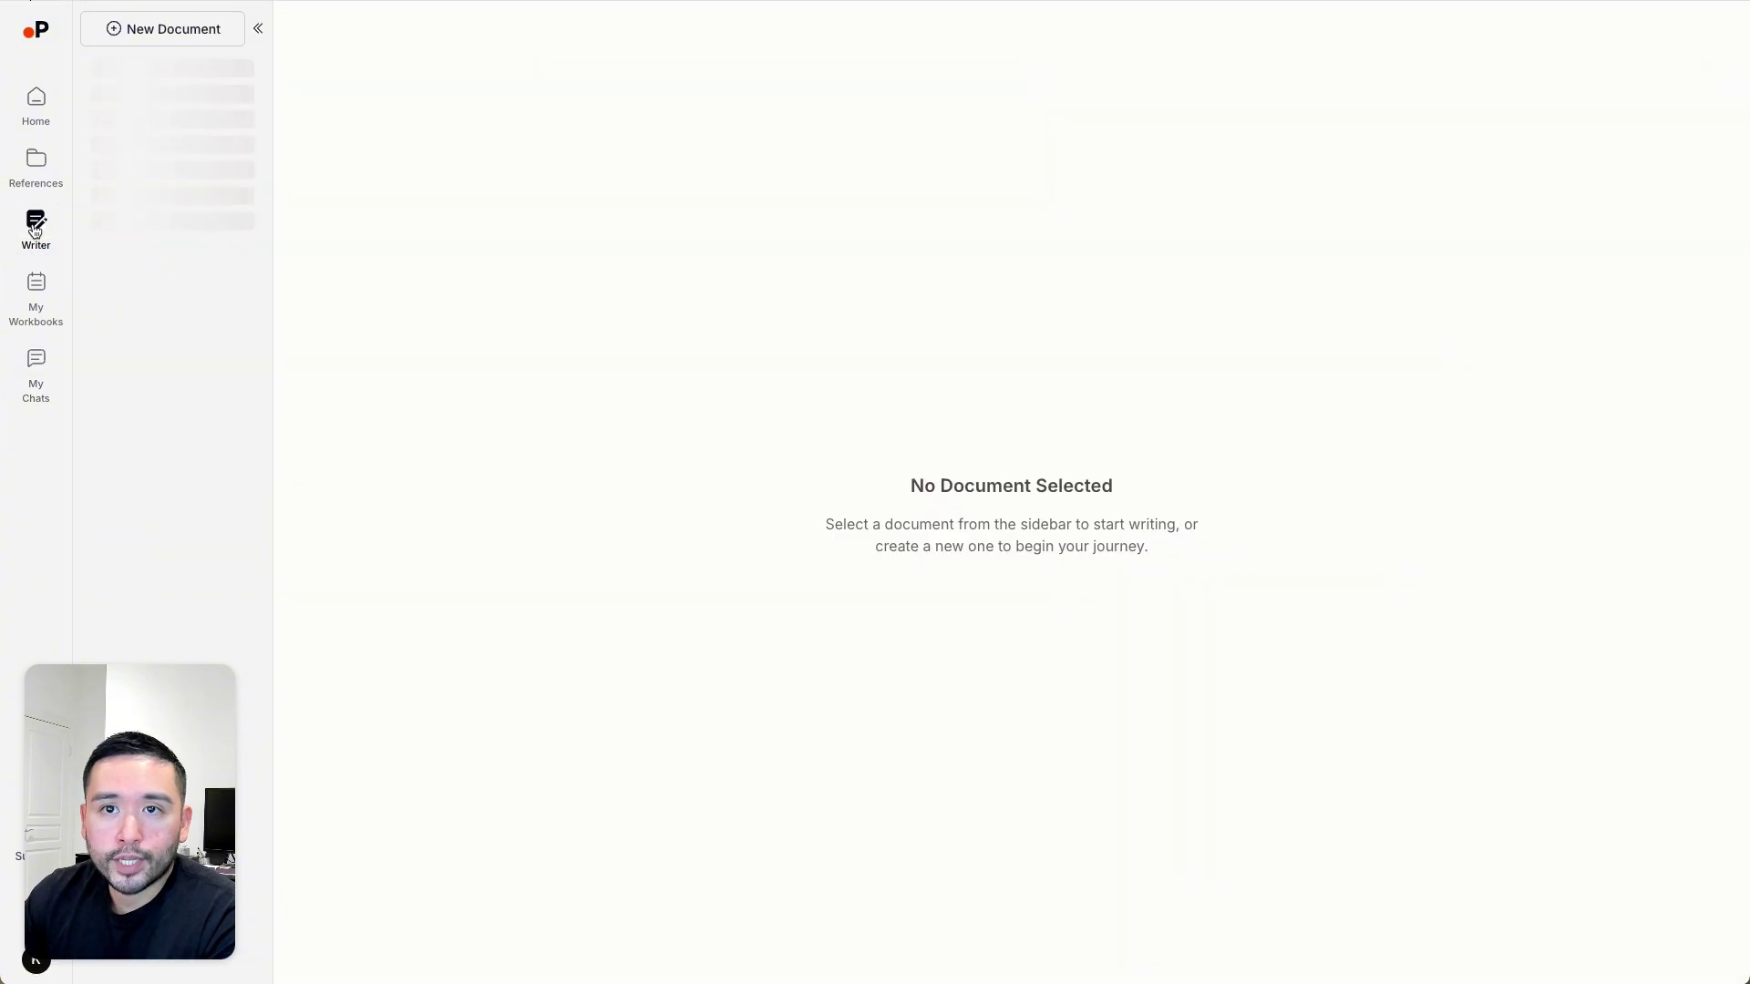
left_click(168, 29)
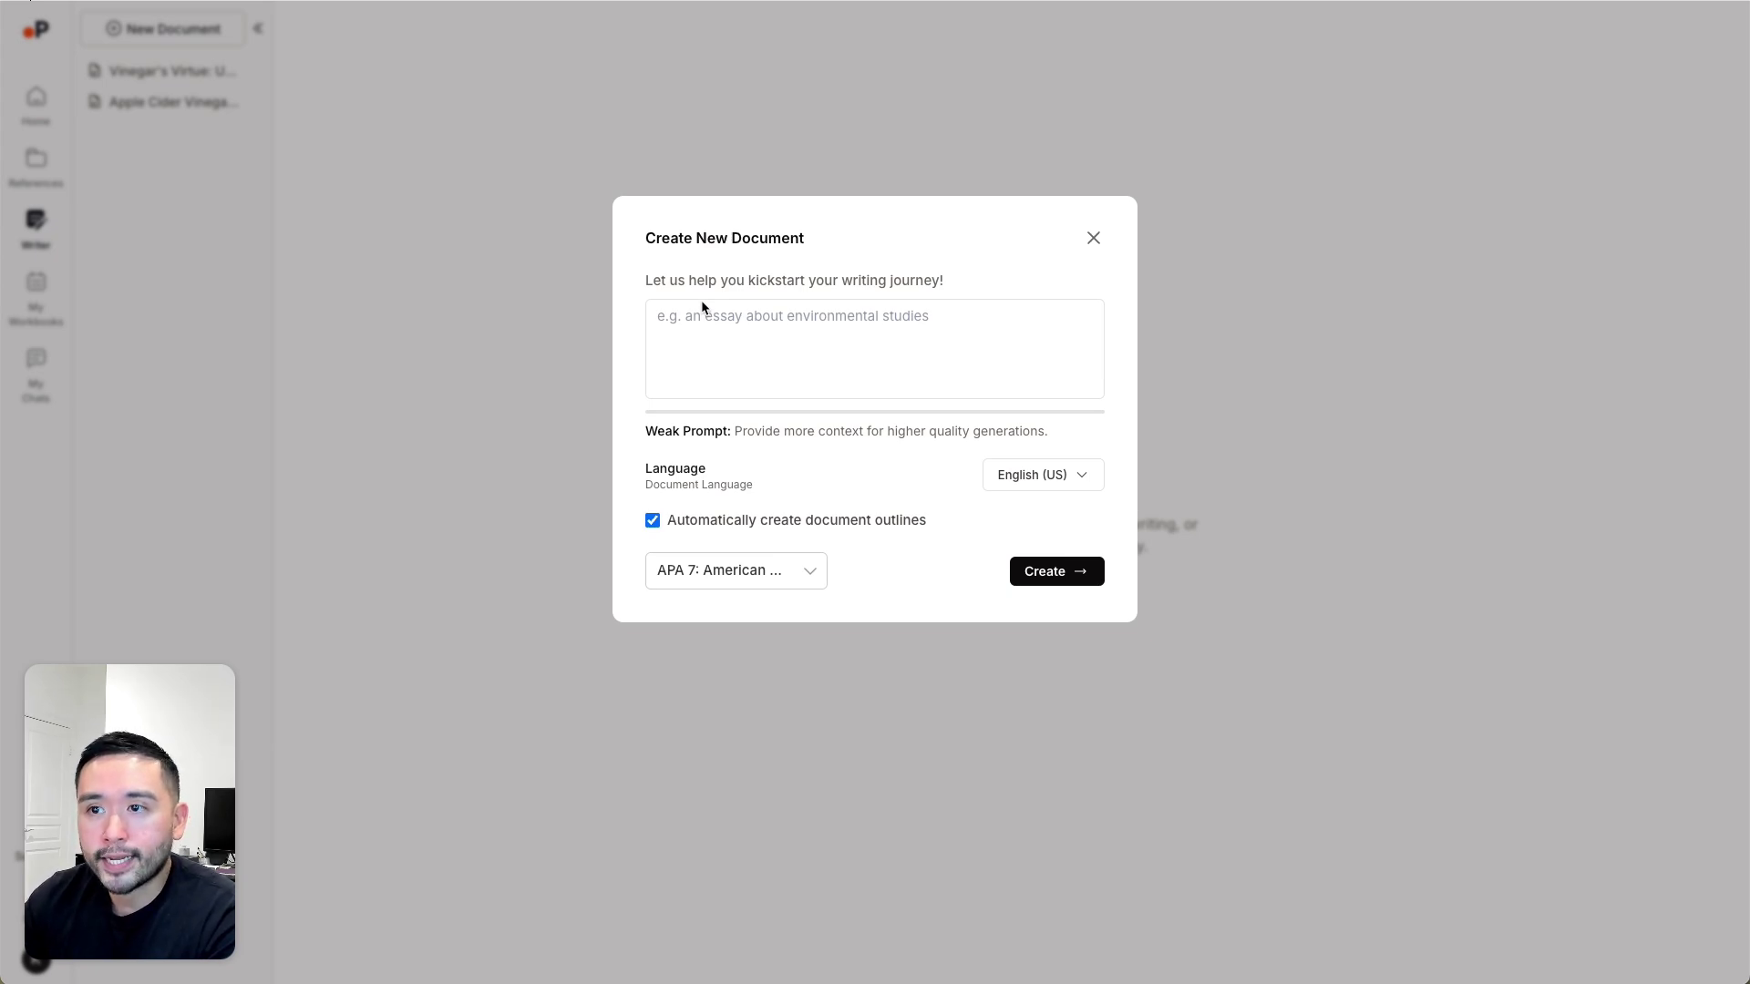
type("effects of apple cider vinegar on blood glucose levels")
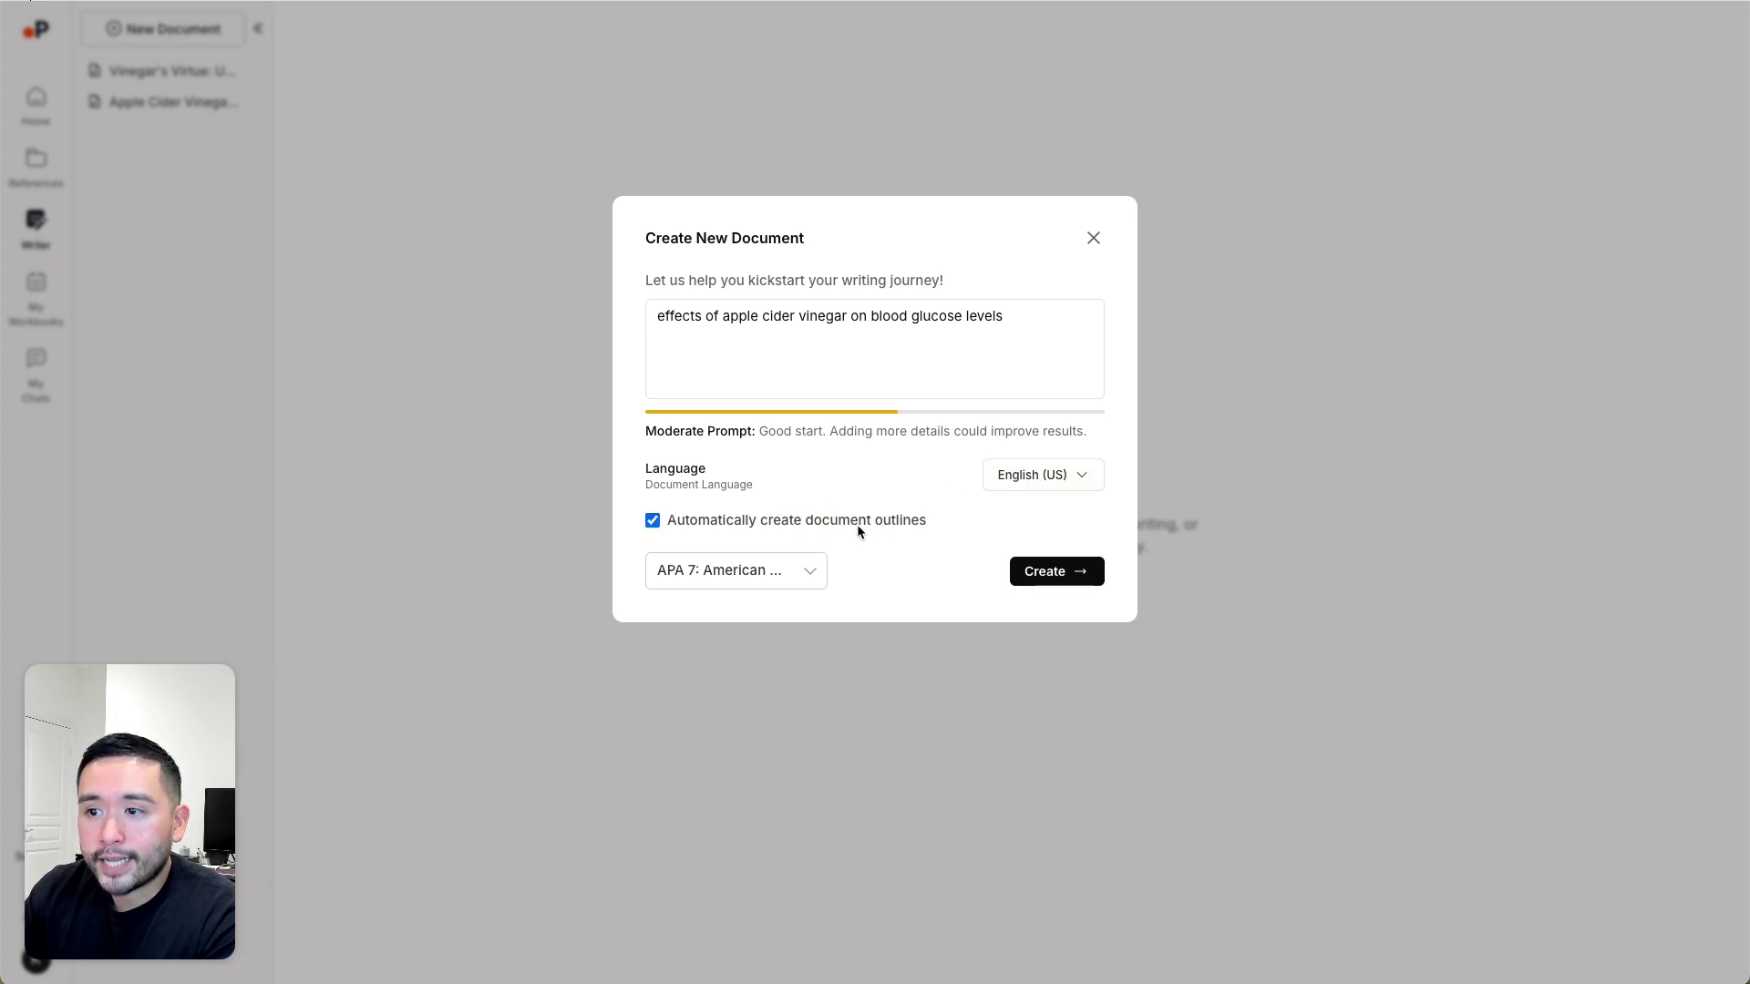
left_click(768, 566)
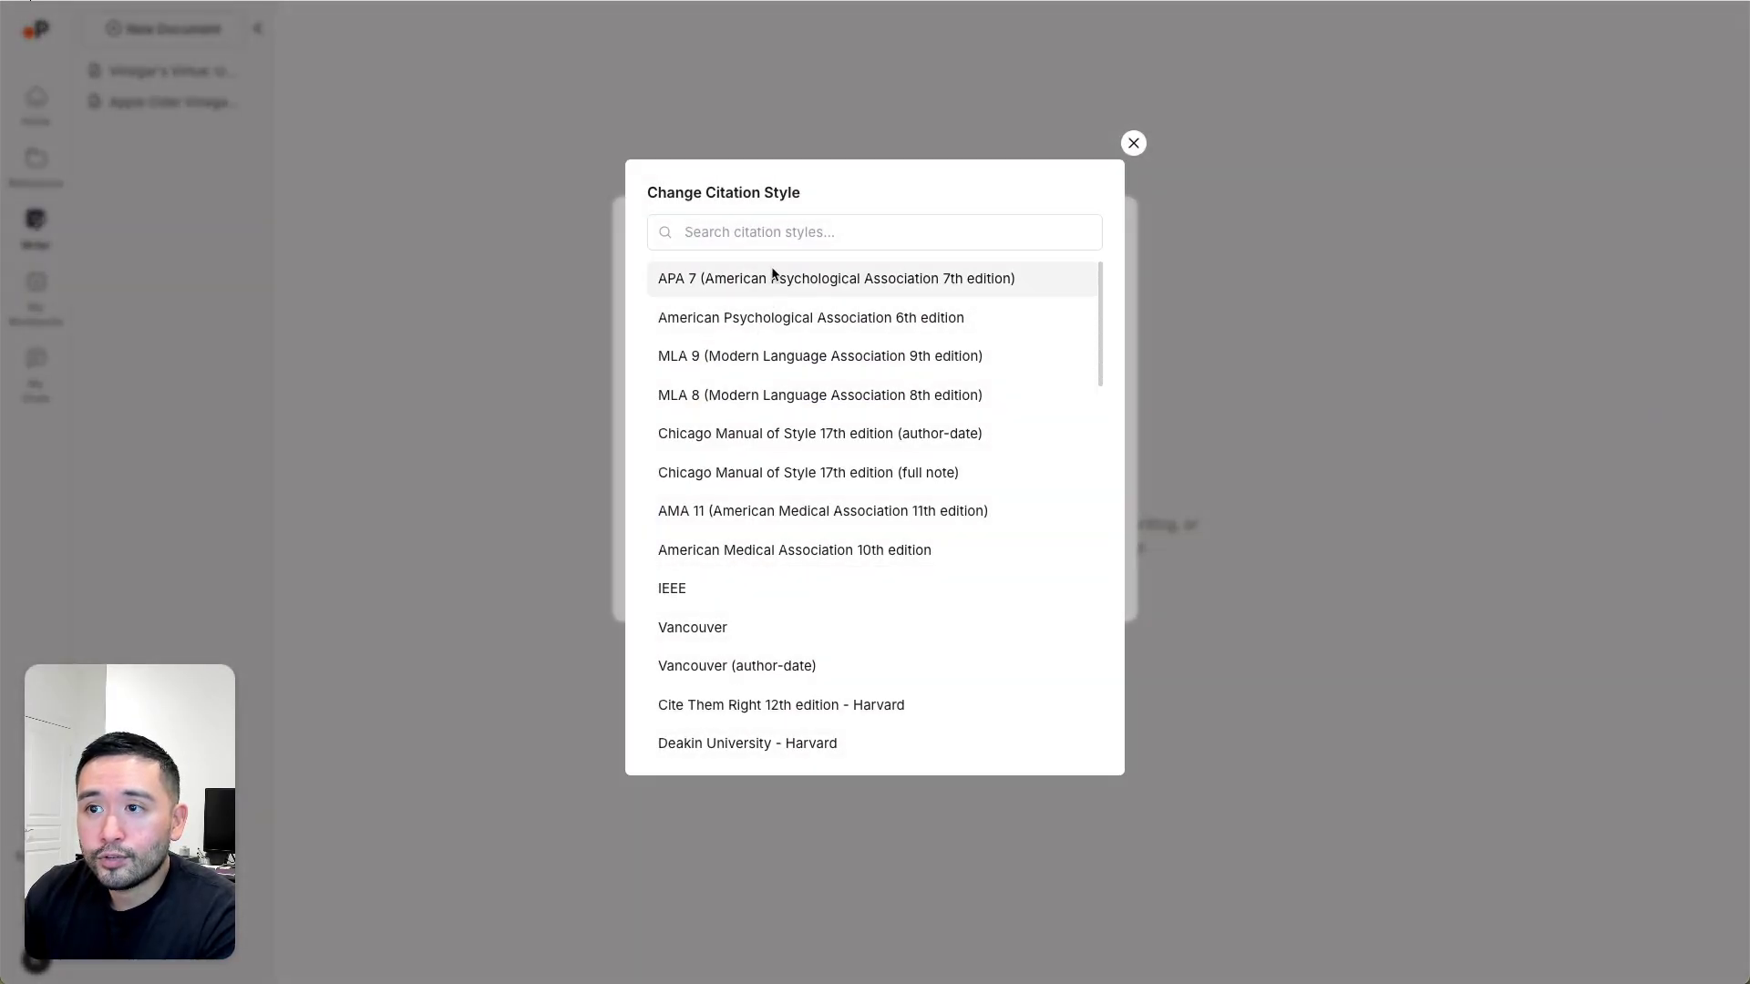
left_click(1132, 143)
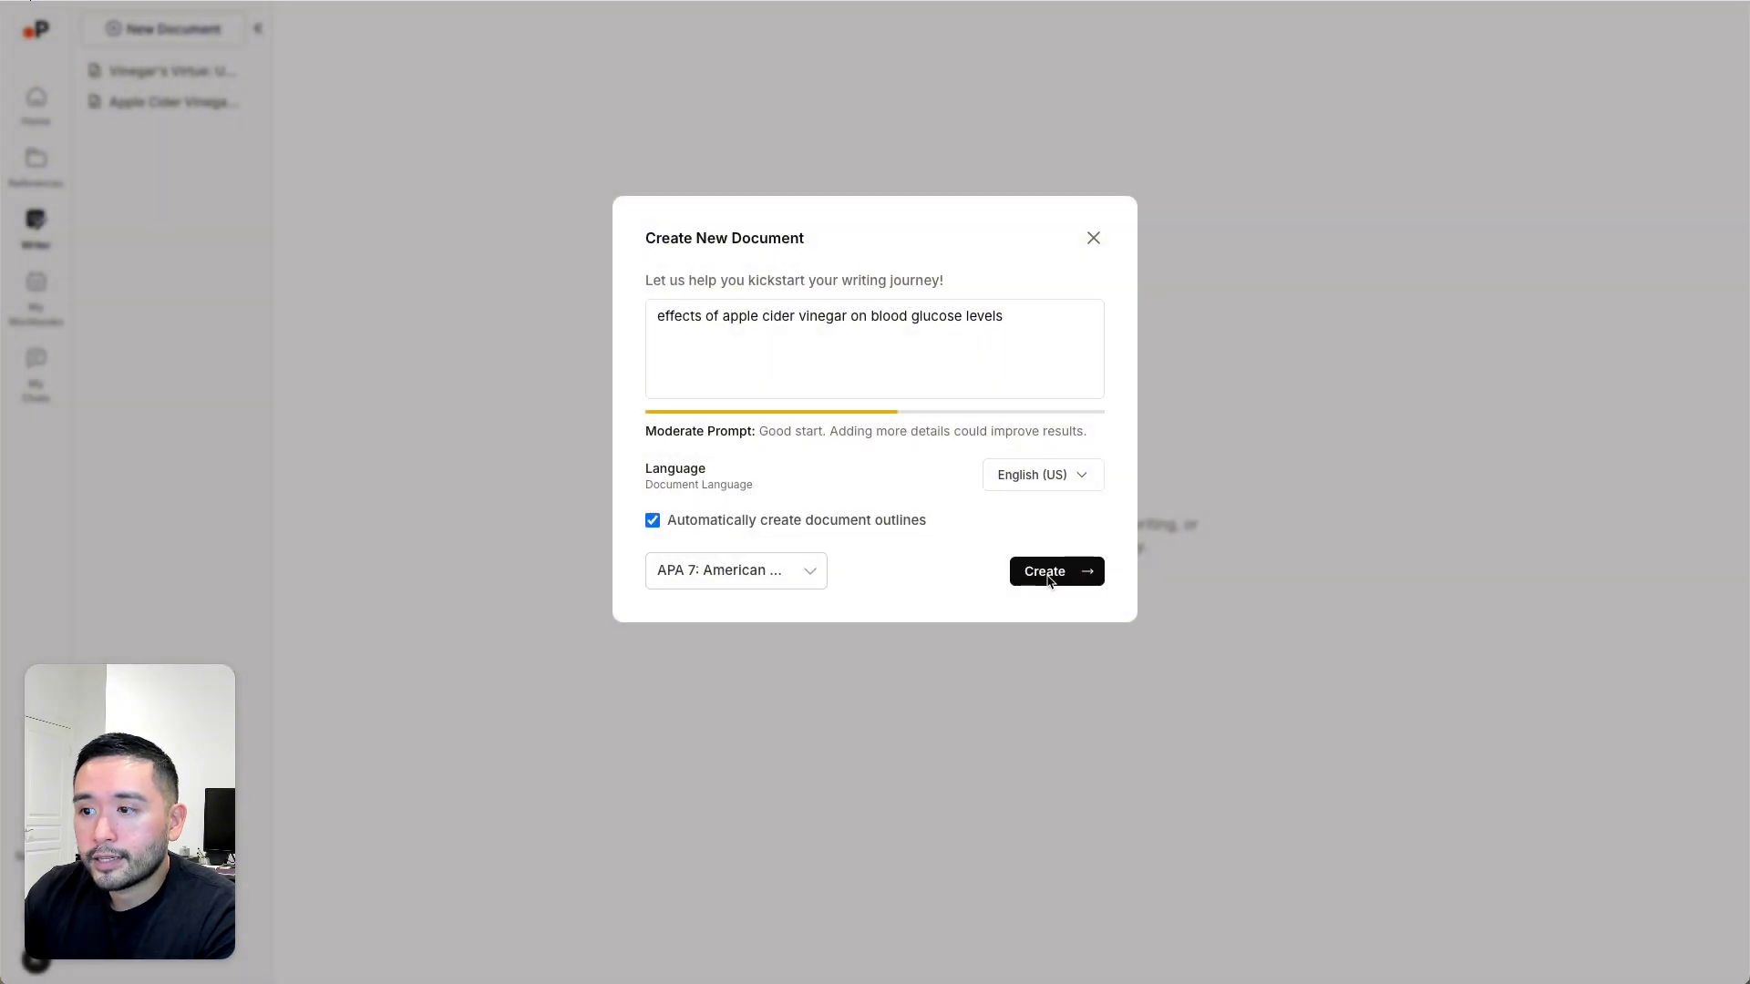
left_click(1050, 574)
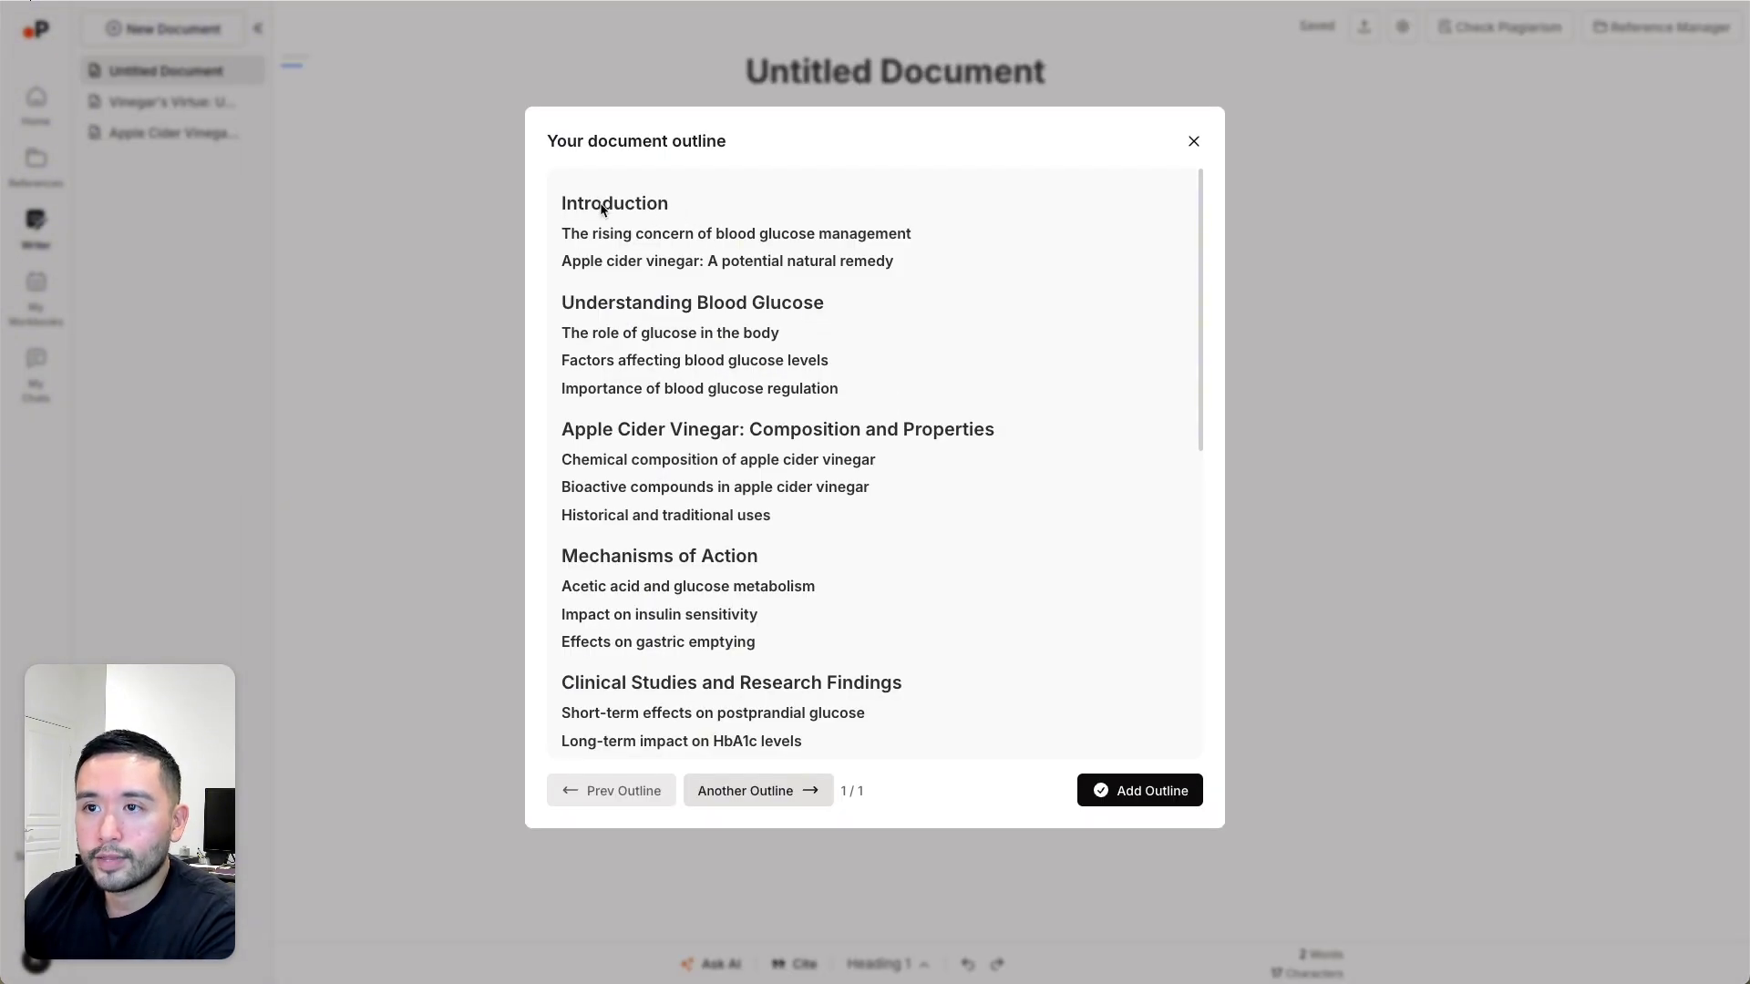
Review the sections of the generated outline and add it to the new document.
left_click_drag(602, 204, 771, 579)
scroll(776, 574, "down", 3)
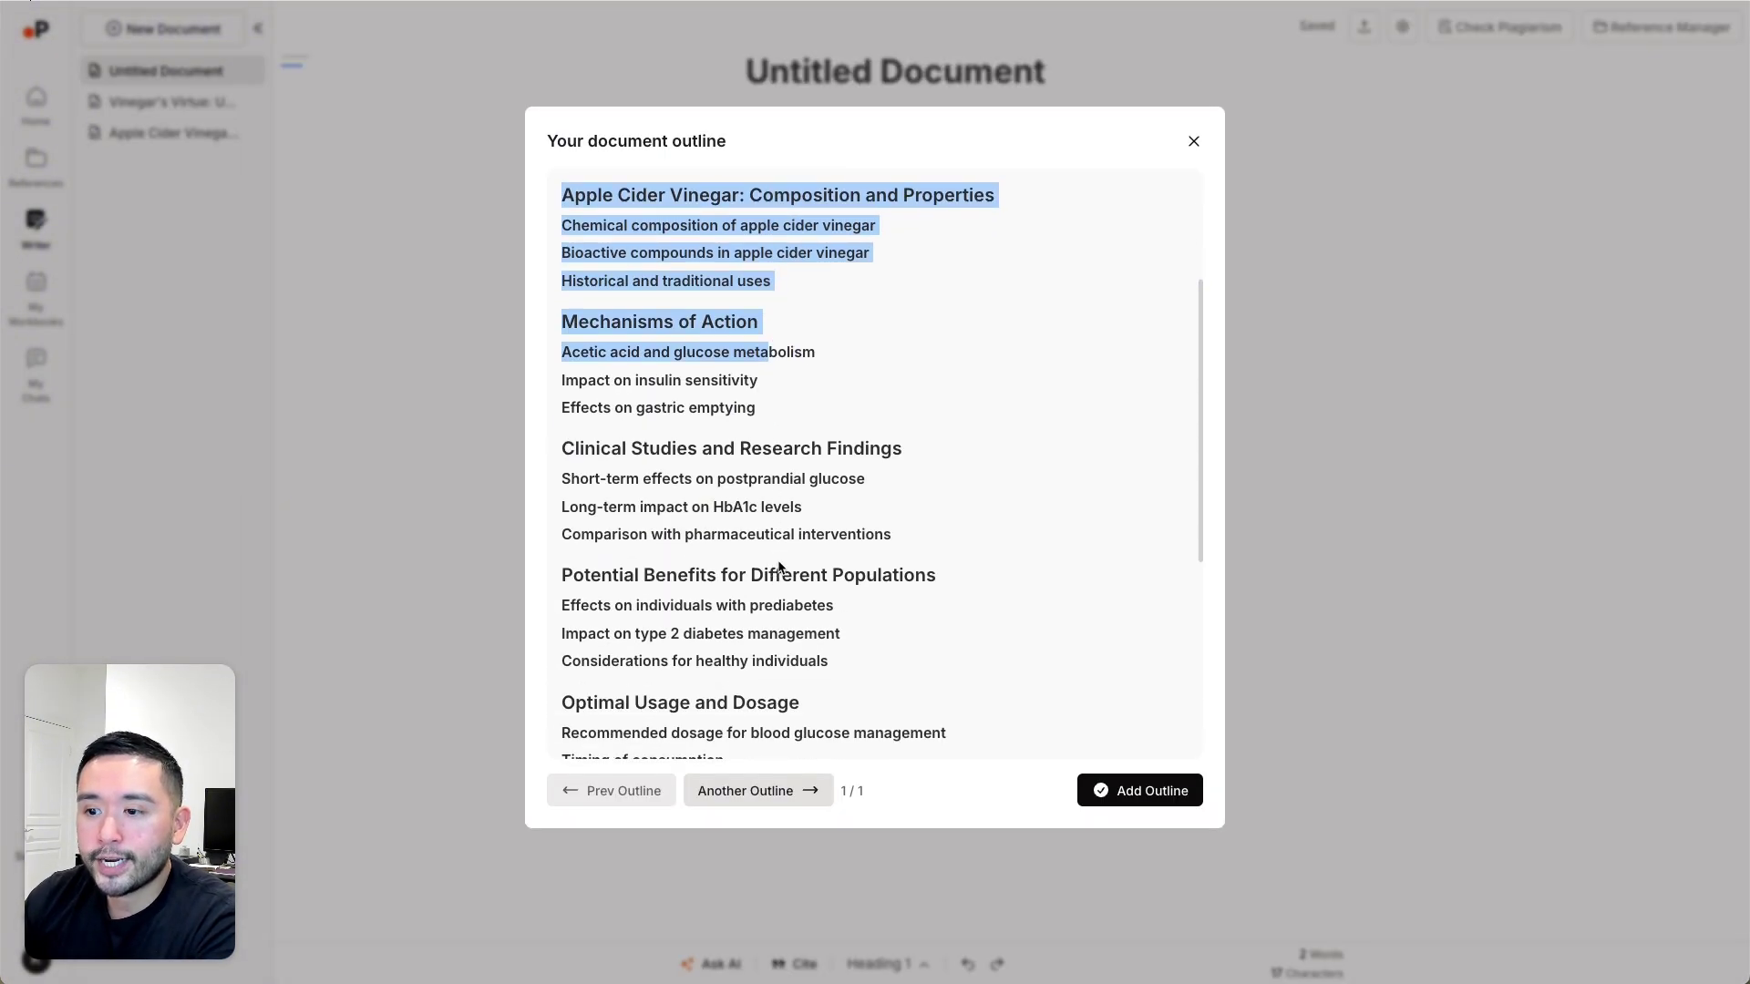
scroll(779, 566, "down", 2)
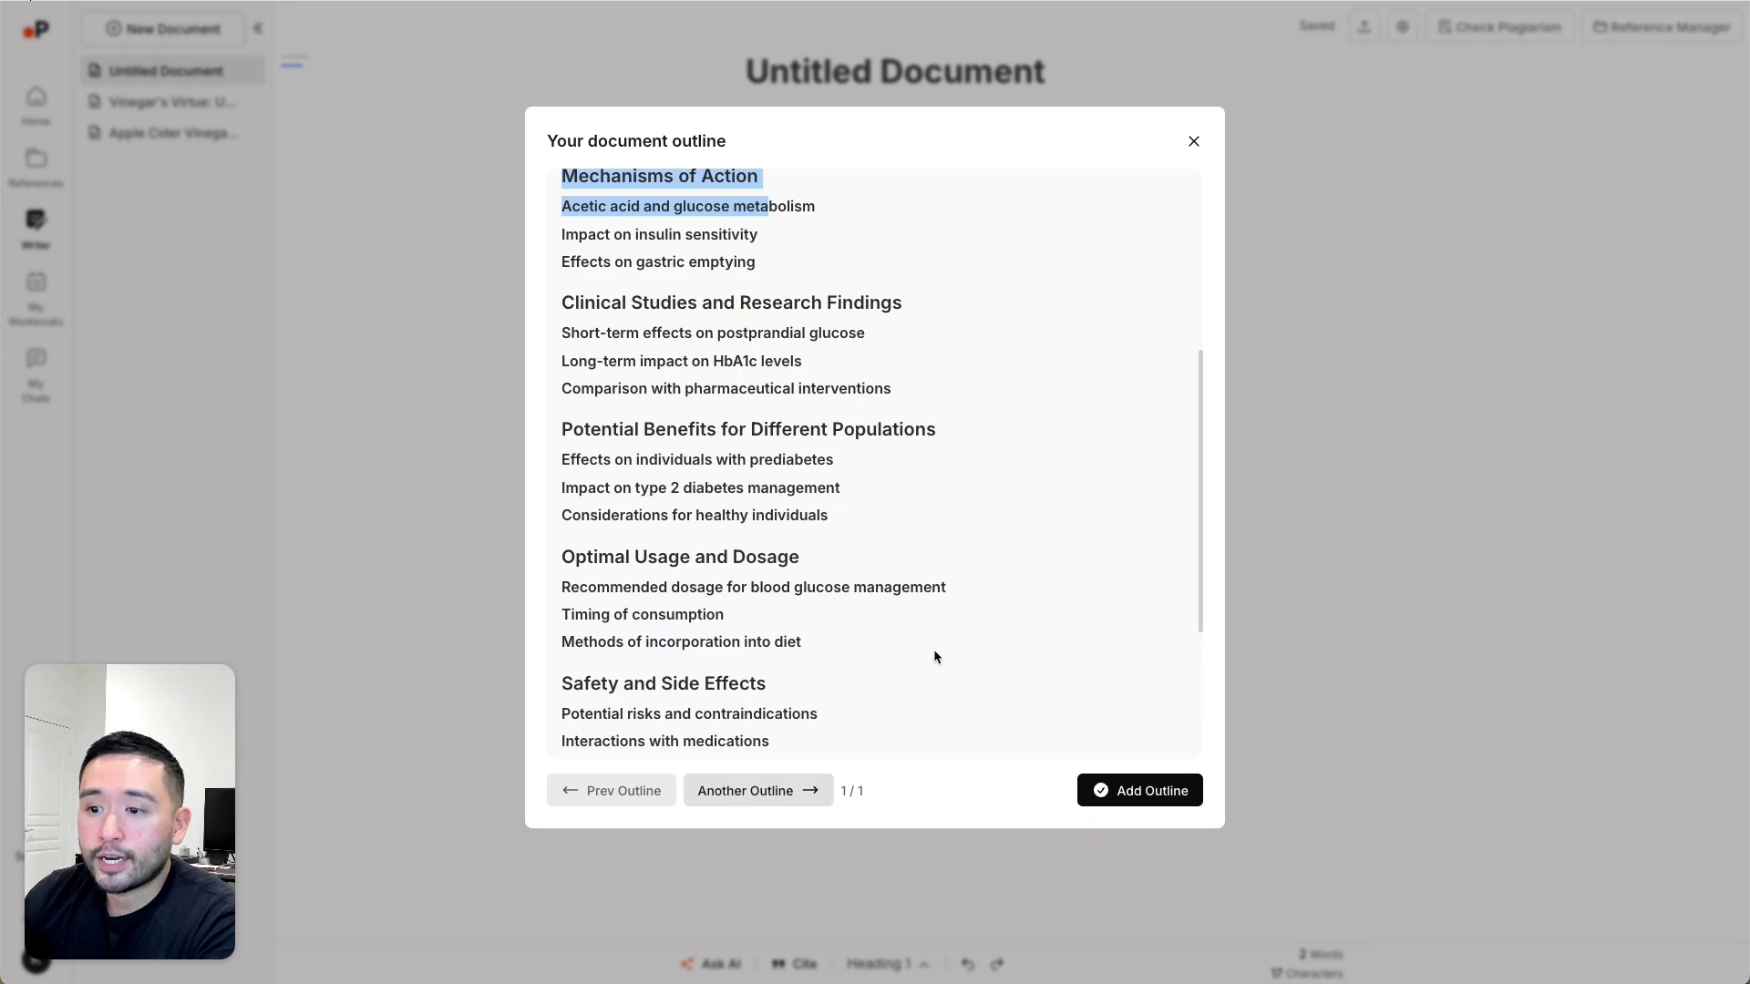
scroll(933, 648, "up", 5)
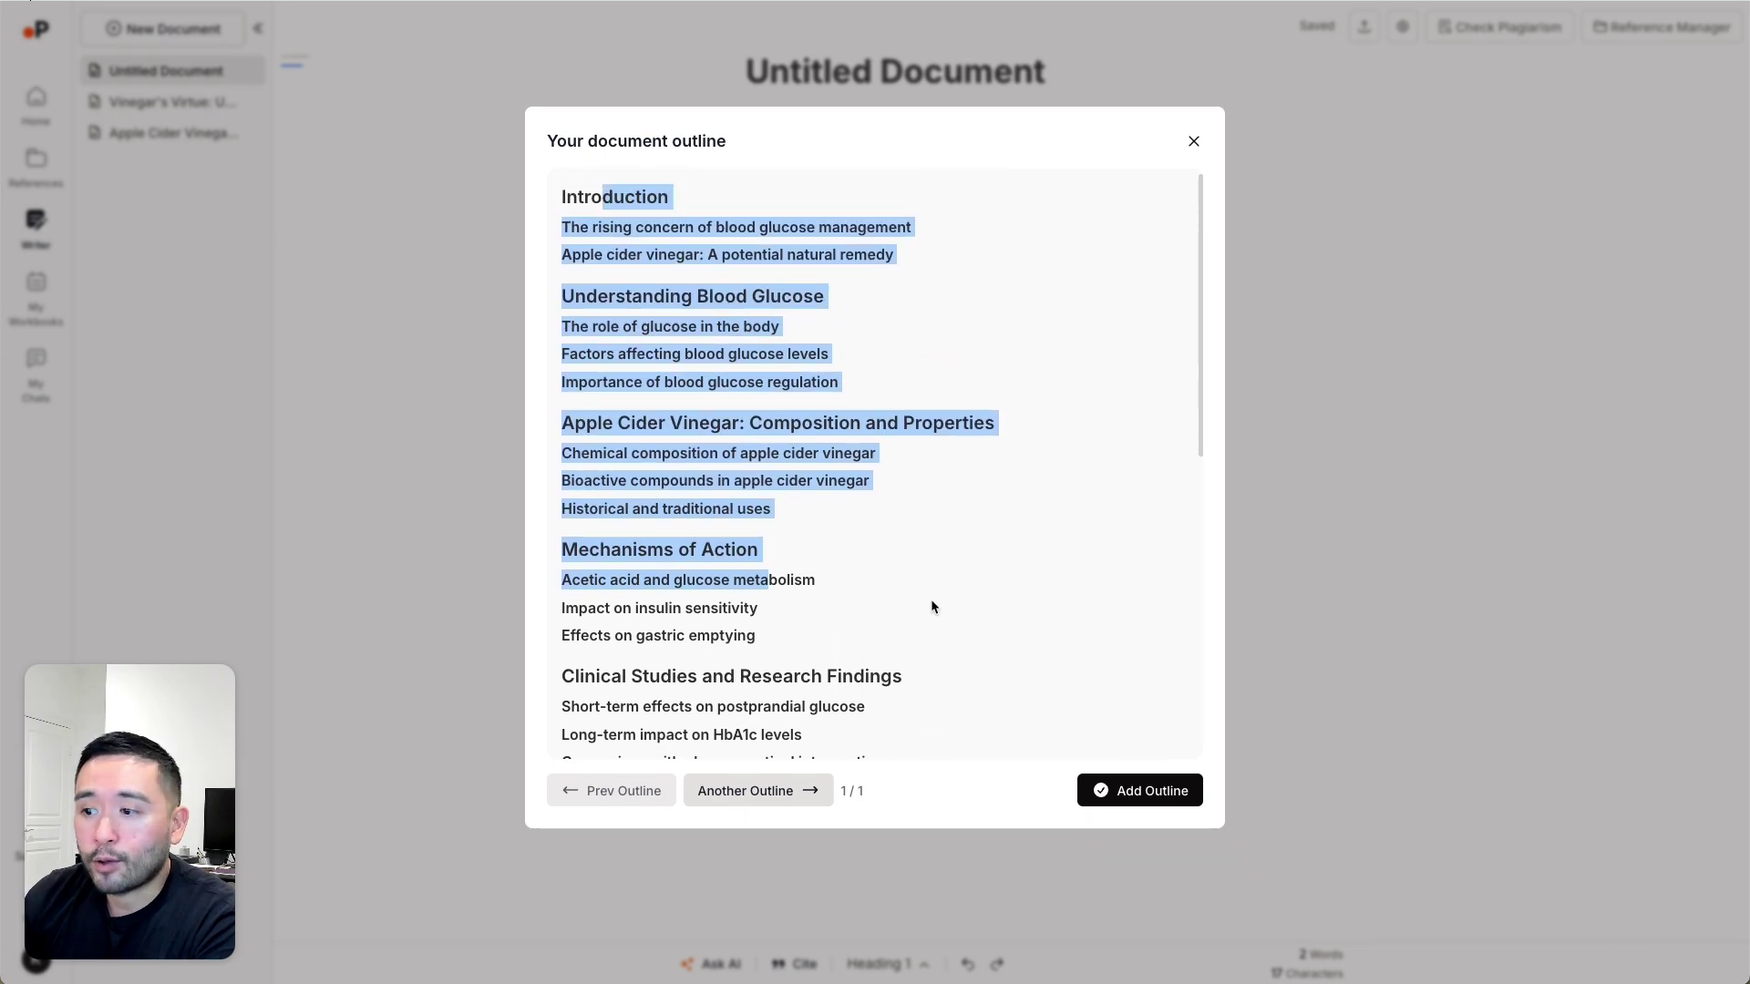
left_click(1120, 793)
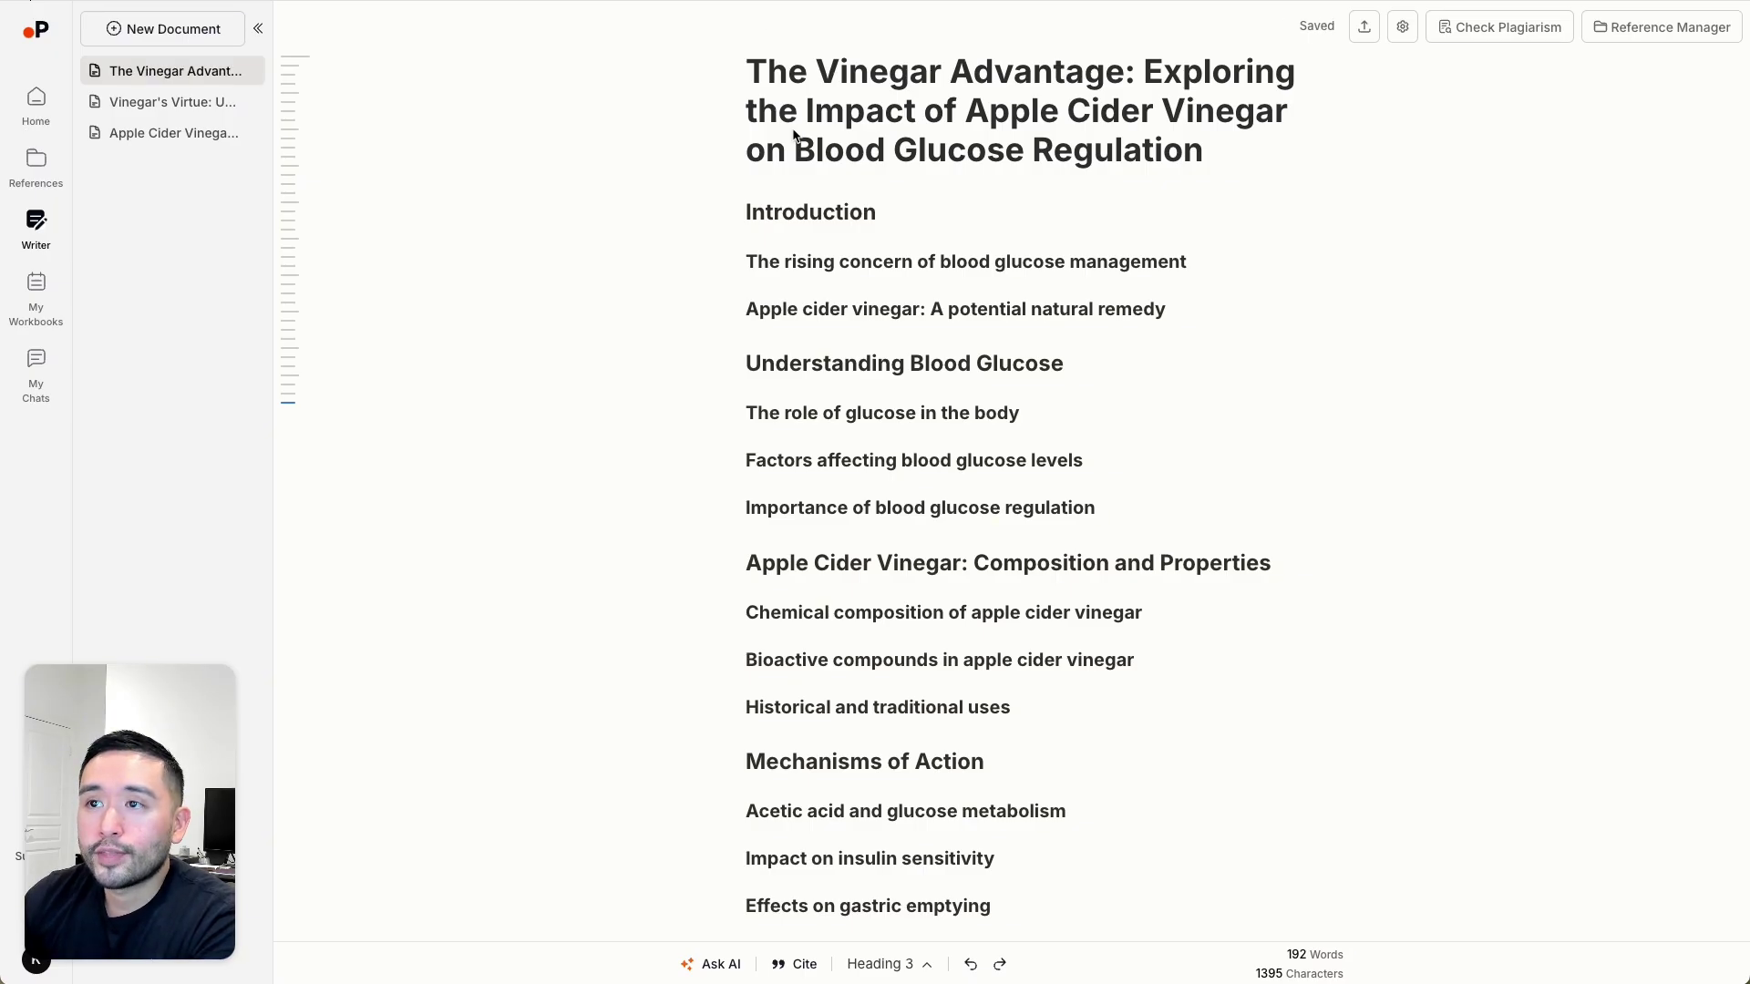
Look through the title and outline headings in the vinegar and blood glucose document.
left_click_drag(767, 86, 925, 563)
scroll(829, 269, "down", 3)
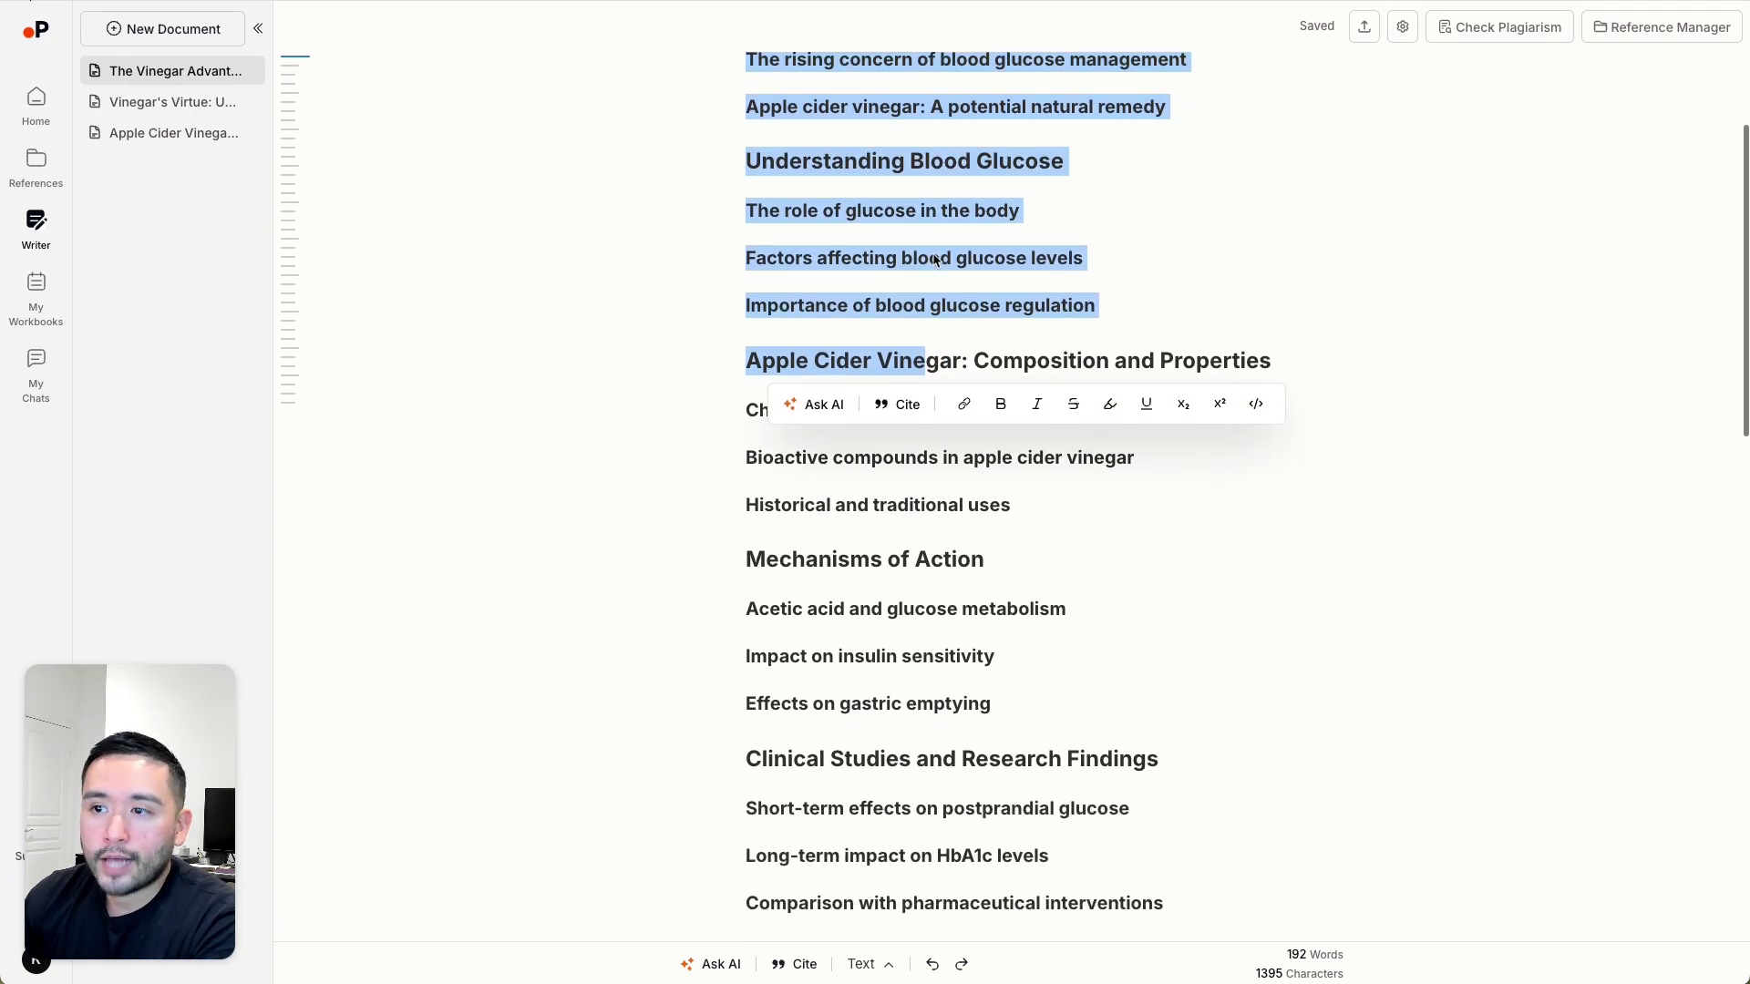
left_click(1054, 242)
scroll(1093, 260, "up", 3)
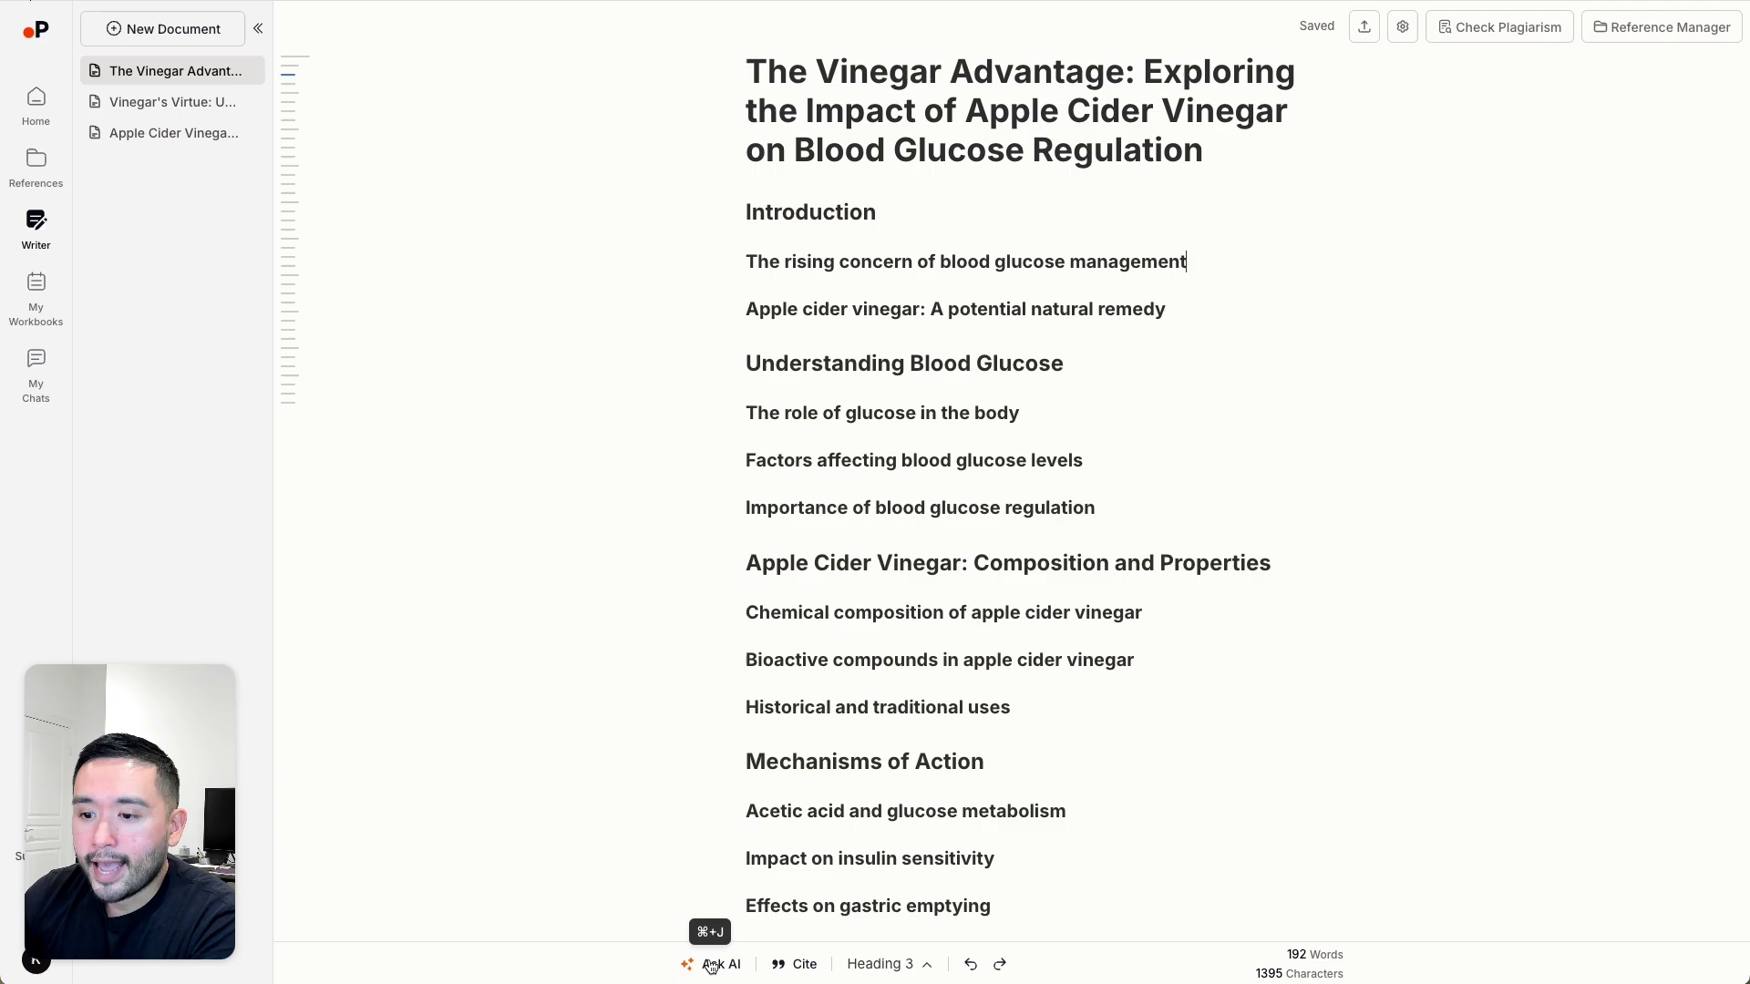
Have the AI continue writing under "The rising concern of blood glucose management", accept the suggested paragraph and view its first citation's source.
left_click_drag(1189, 261, 747, 263)
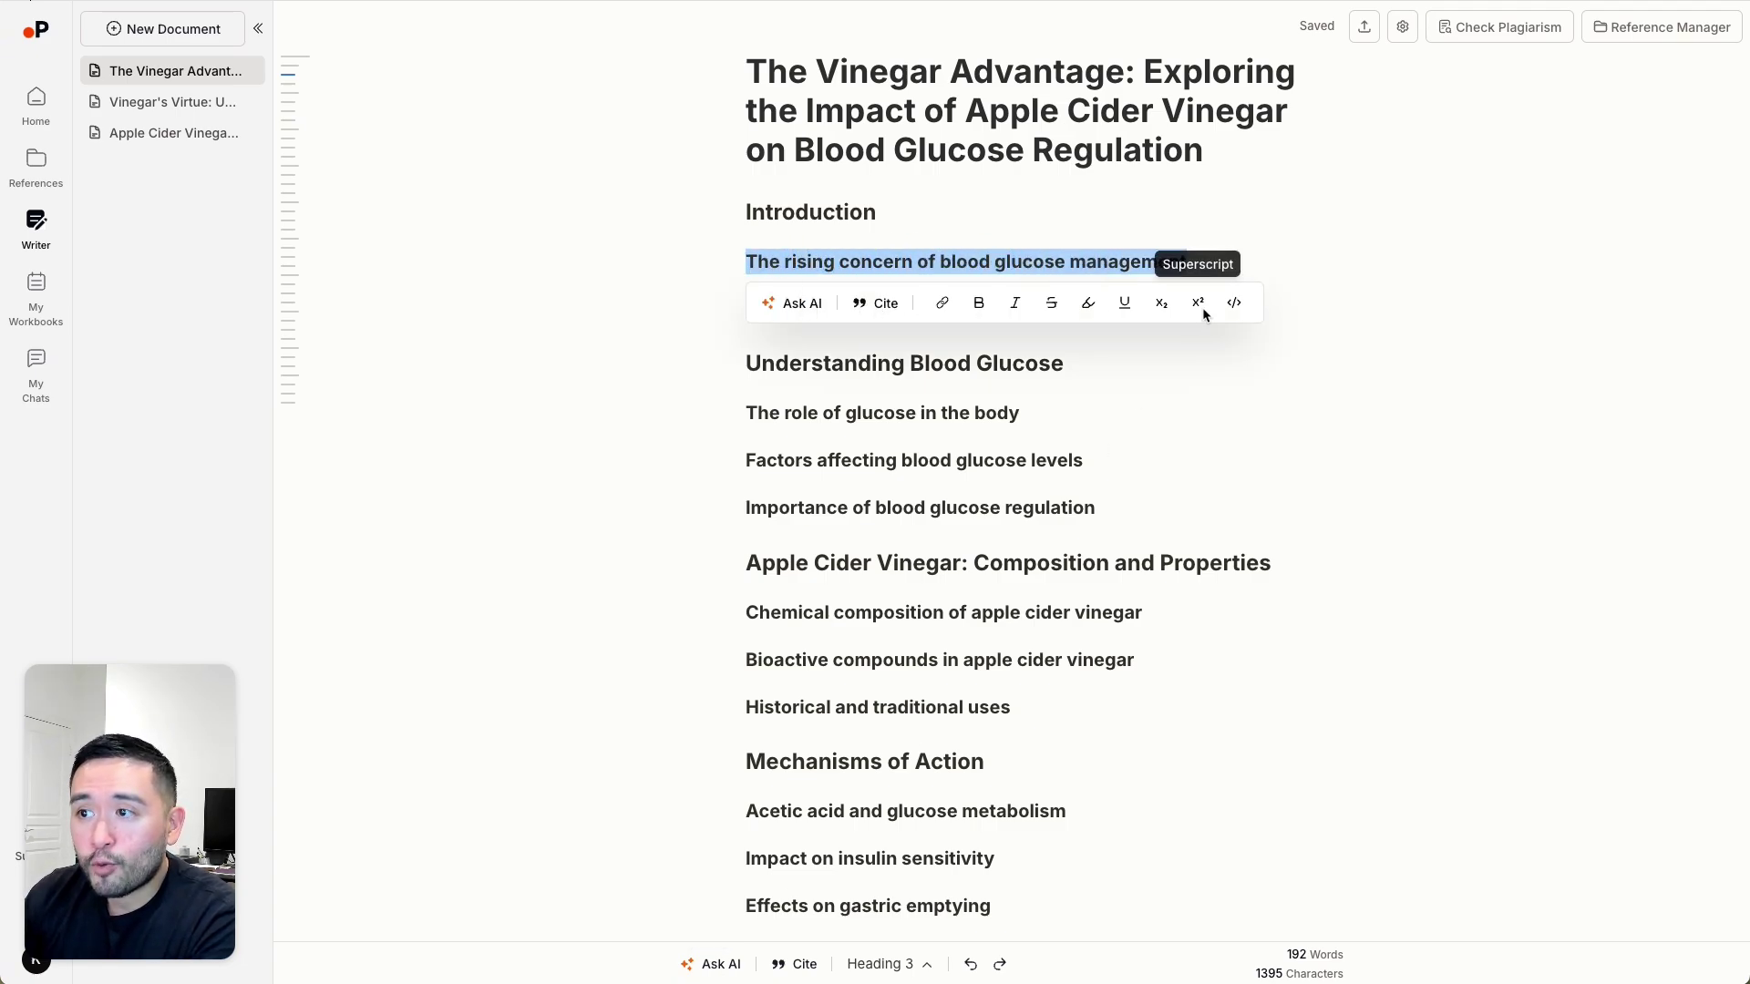
left_click(1204, 248)
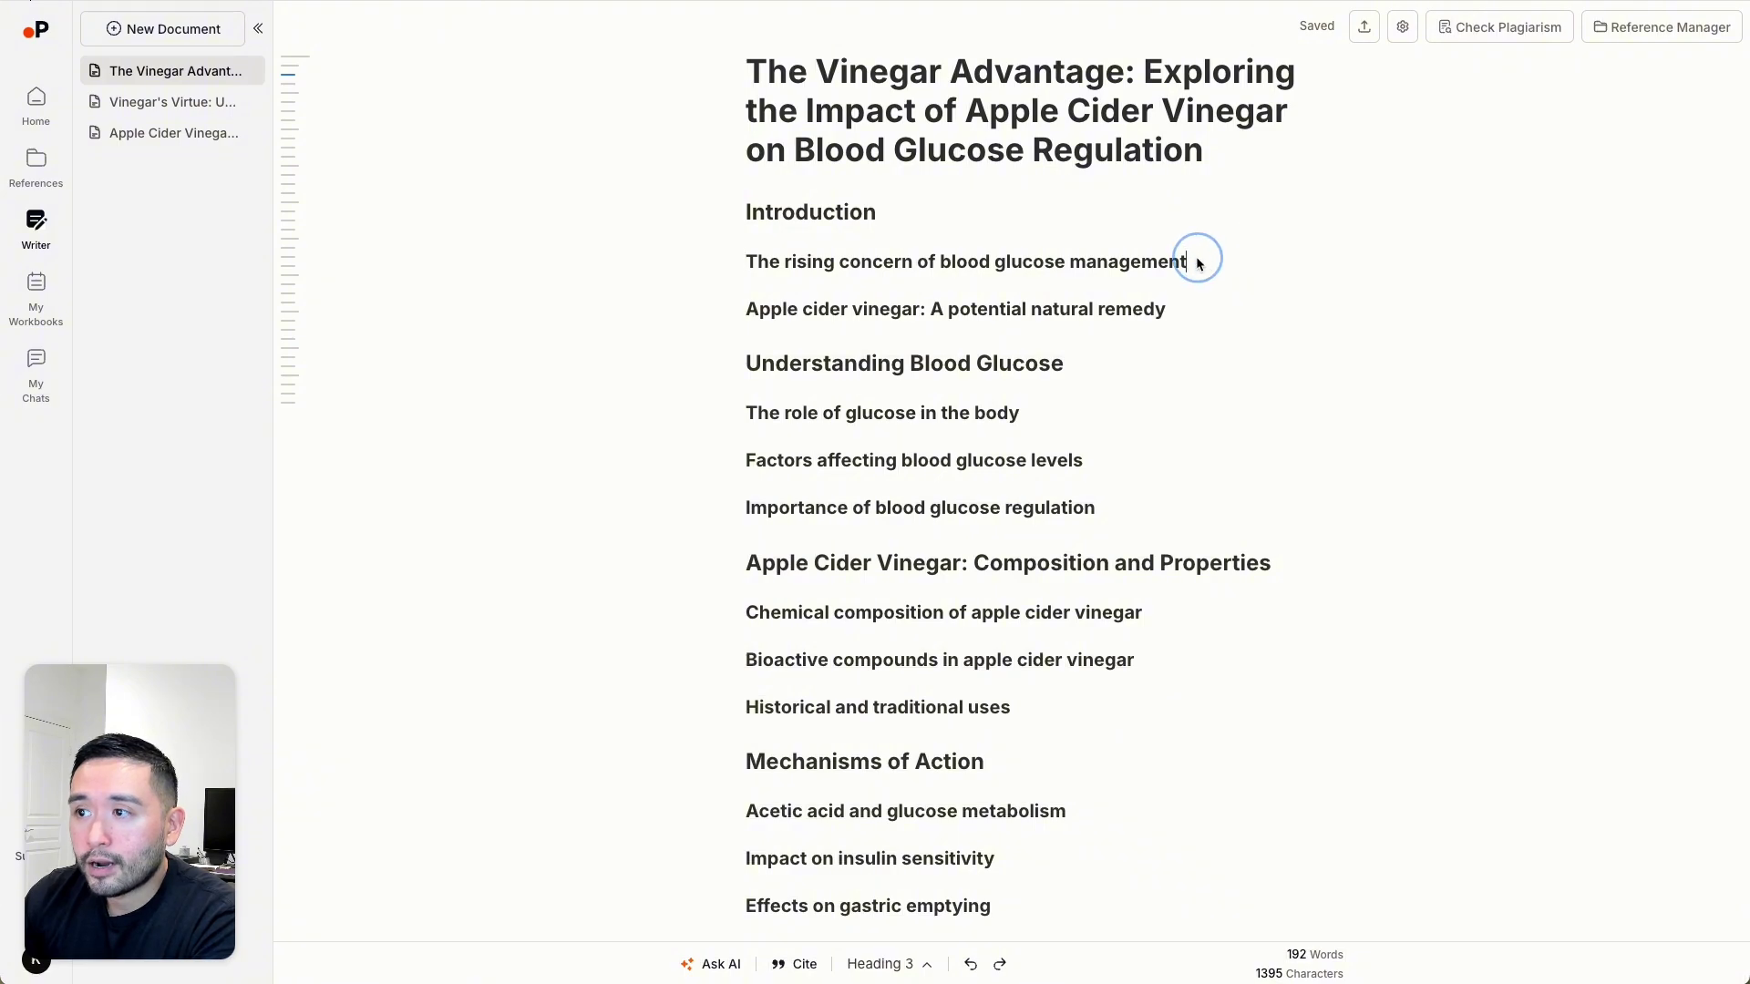
left_click(724, 973)
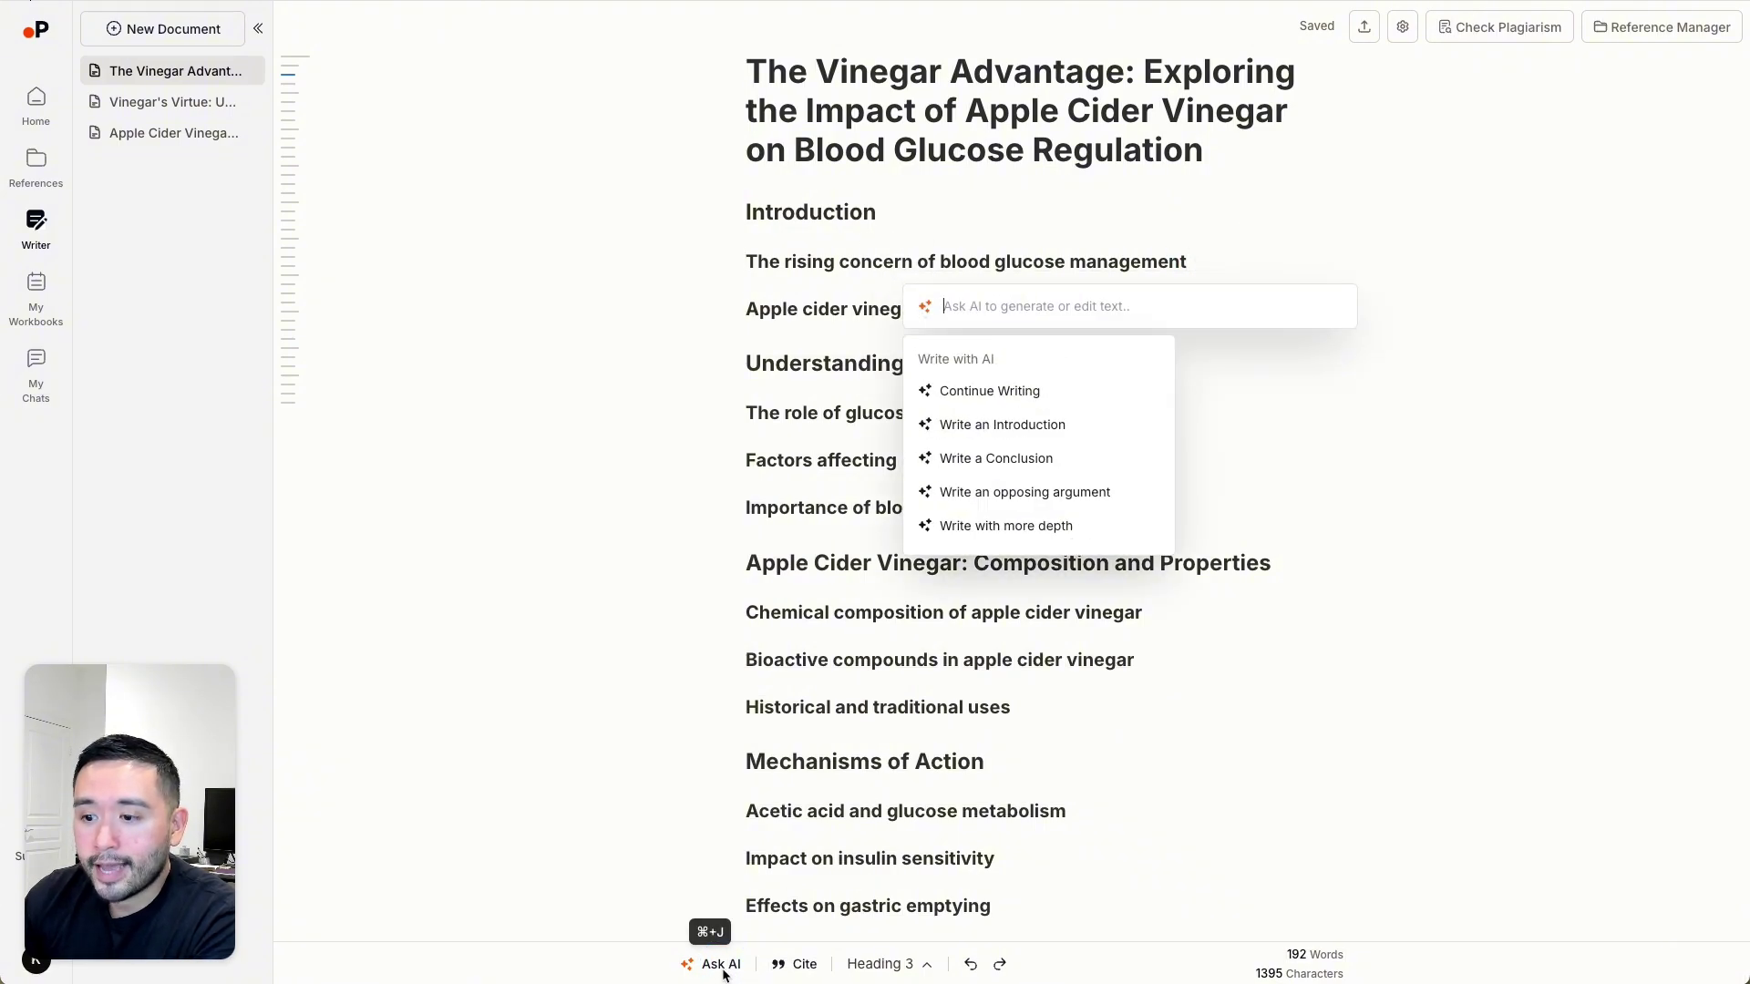
left_click(1022, 394)
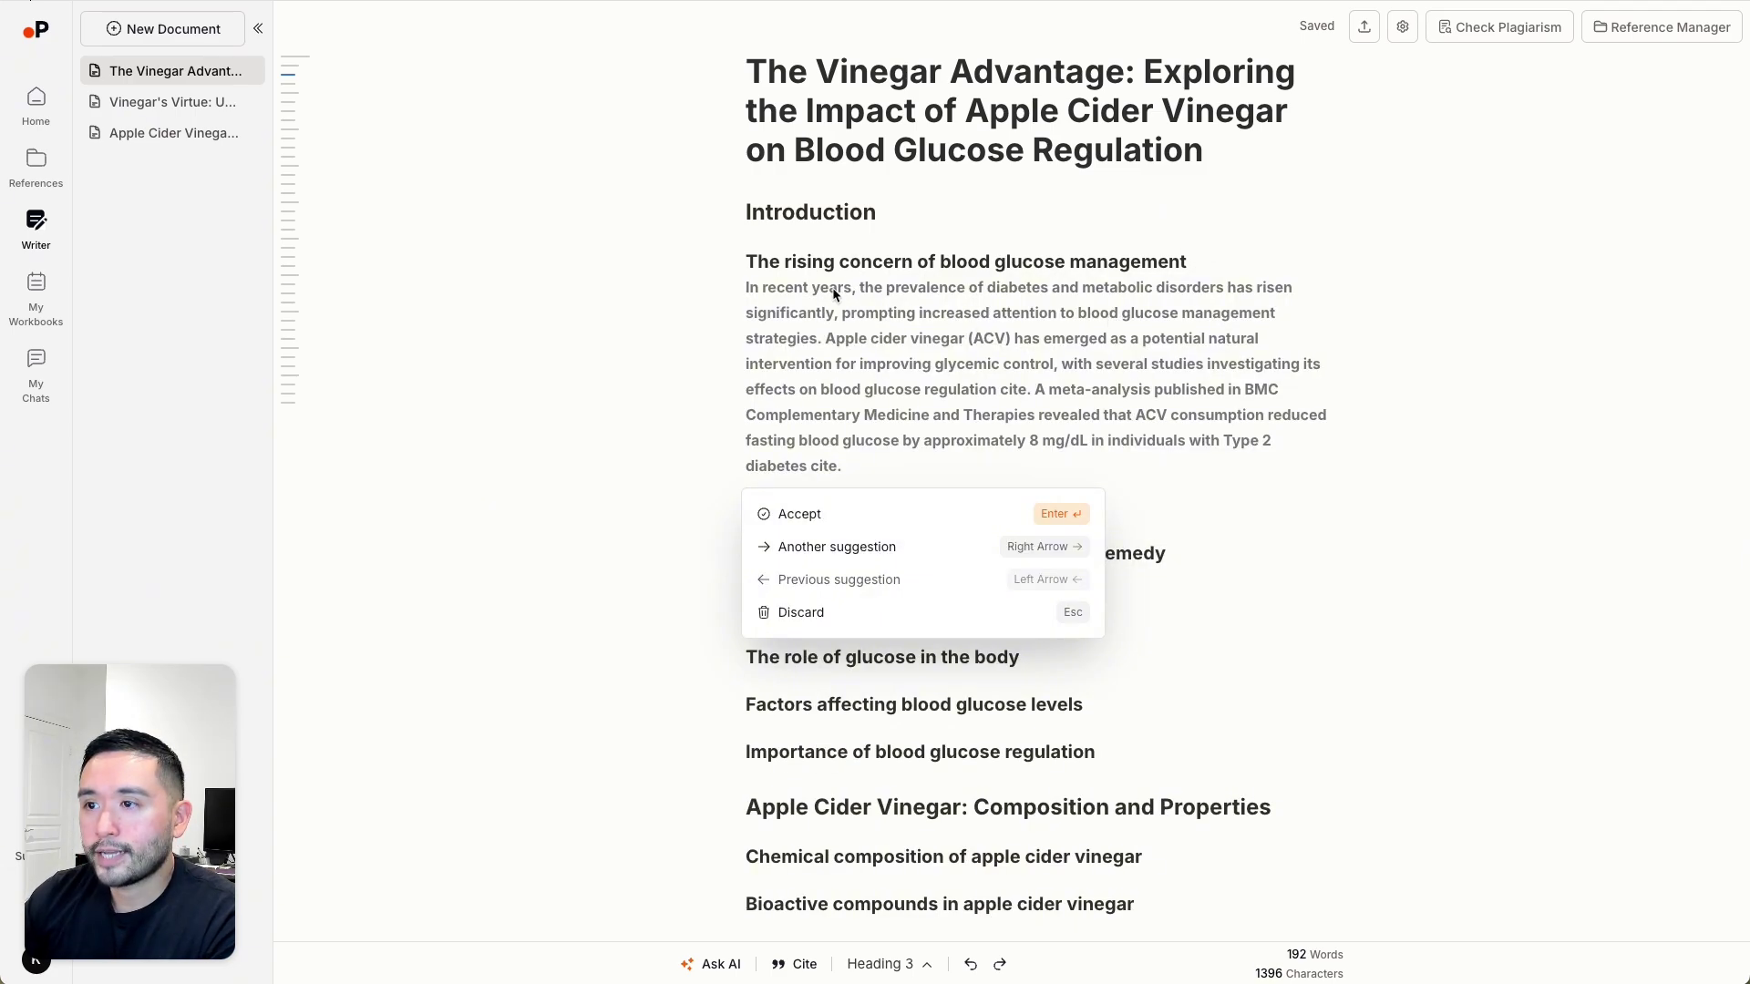
left_click(780, 516)
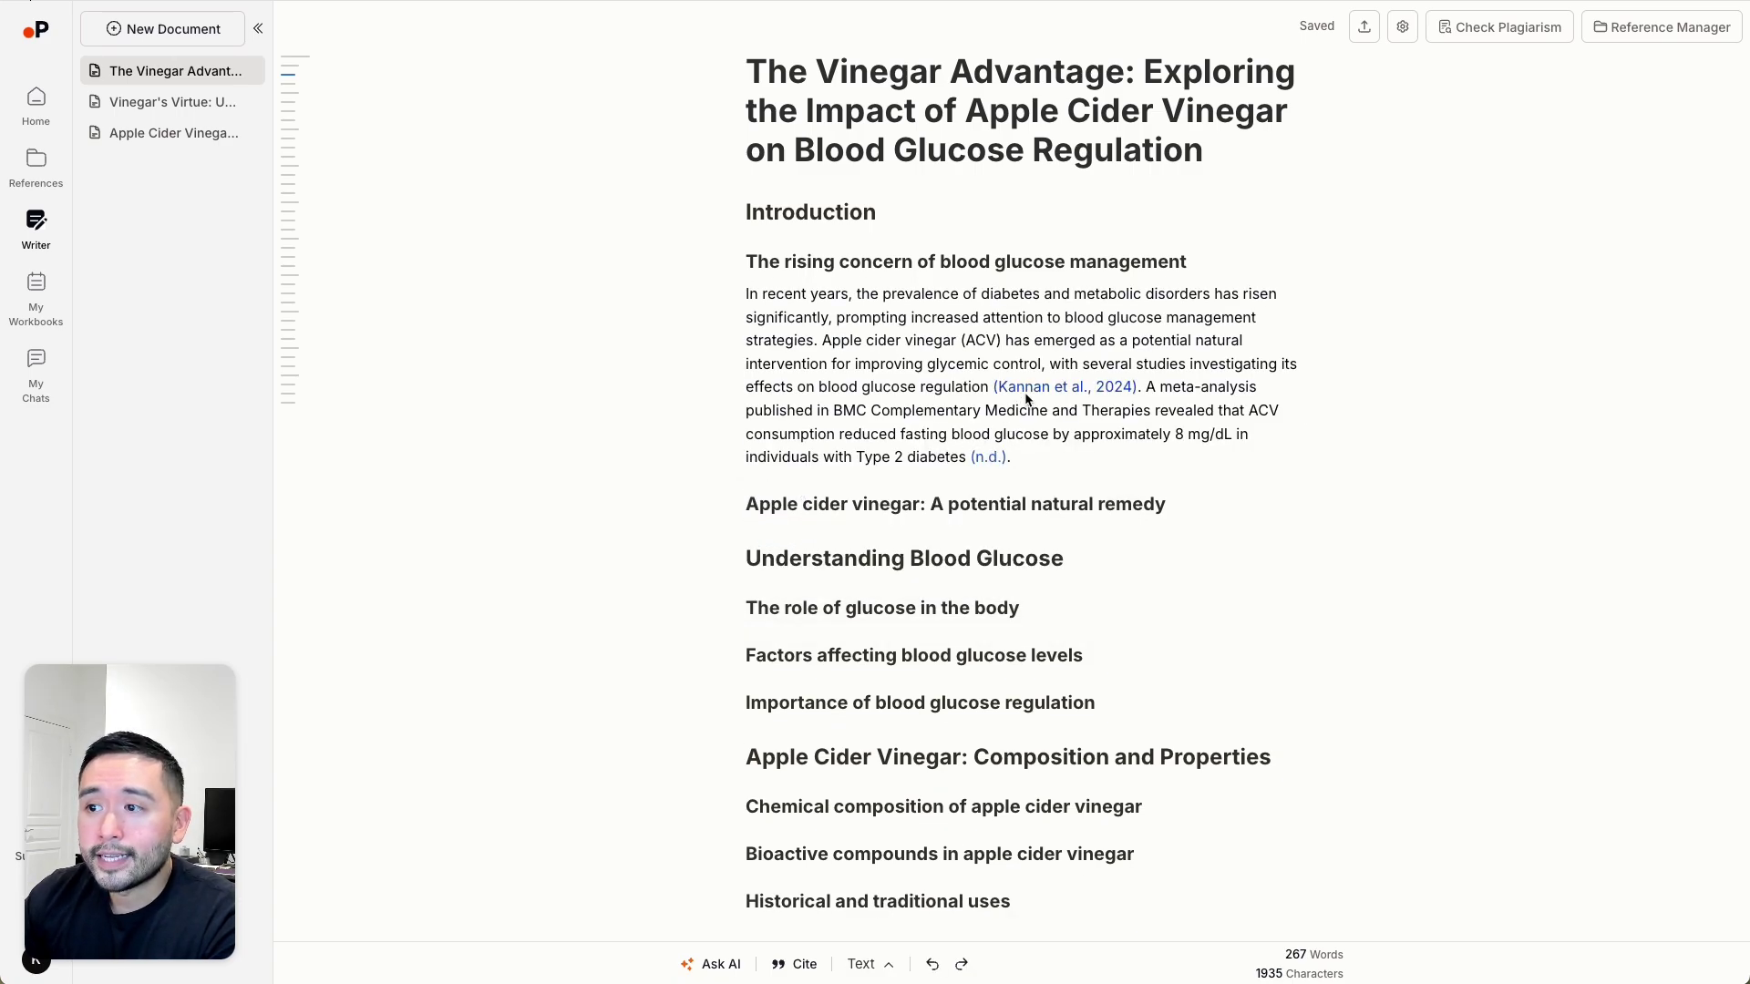
mouse_move(1030, 386)
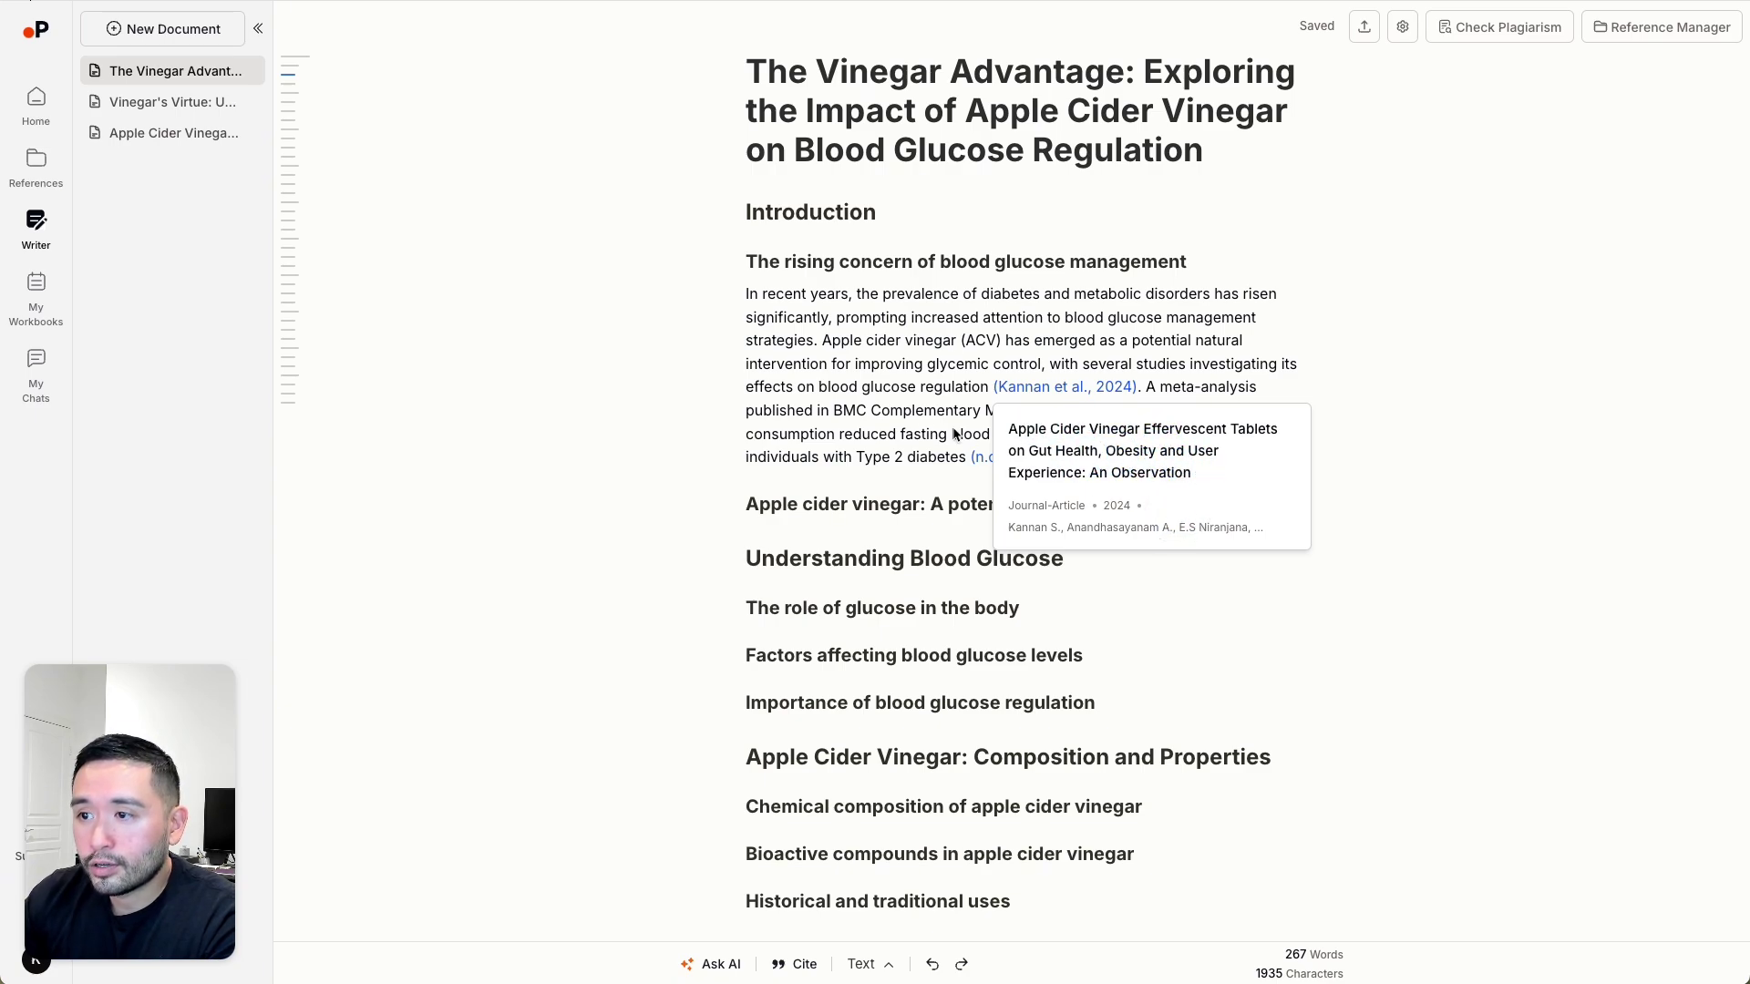
Check the second citation in the generated paragraph and open the document settings for language, prompt, AI Humanizer and citation style.
mouse_move(987, 457)
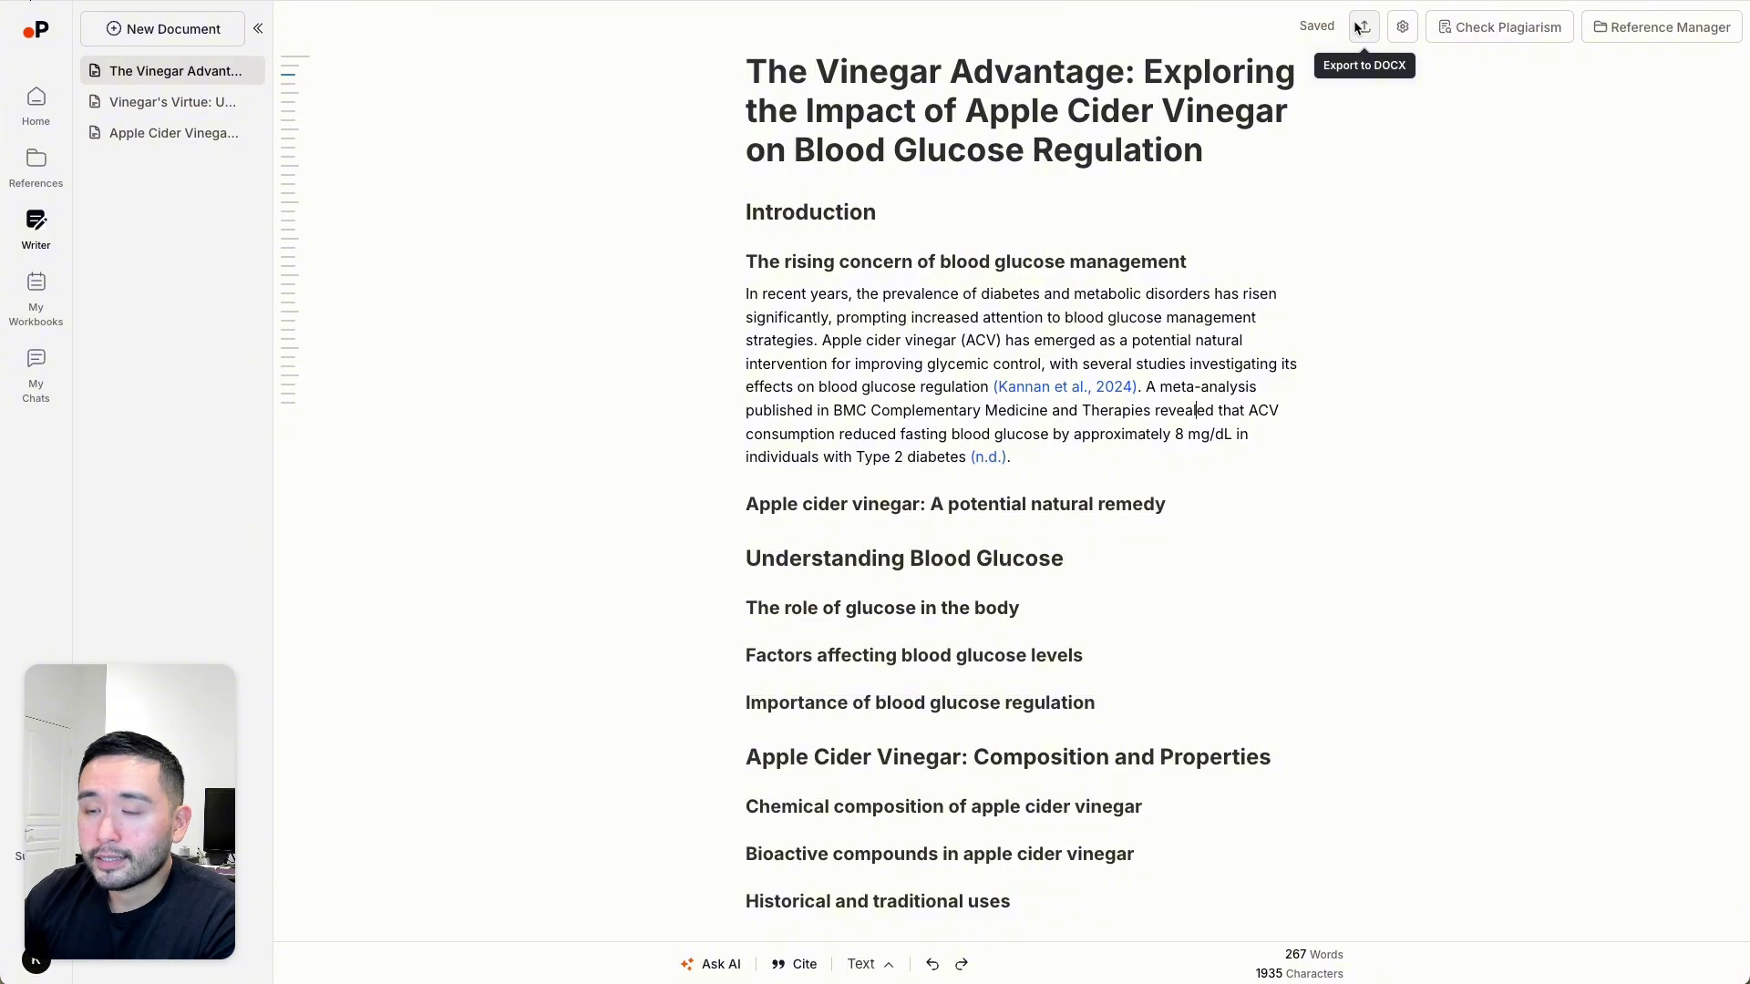
left_click_drag(745, 261, 1062, 516)
left_click(1062, 521)
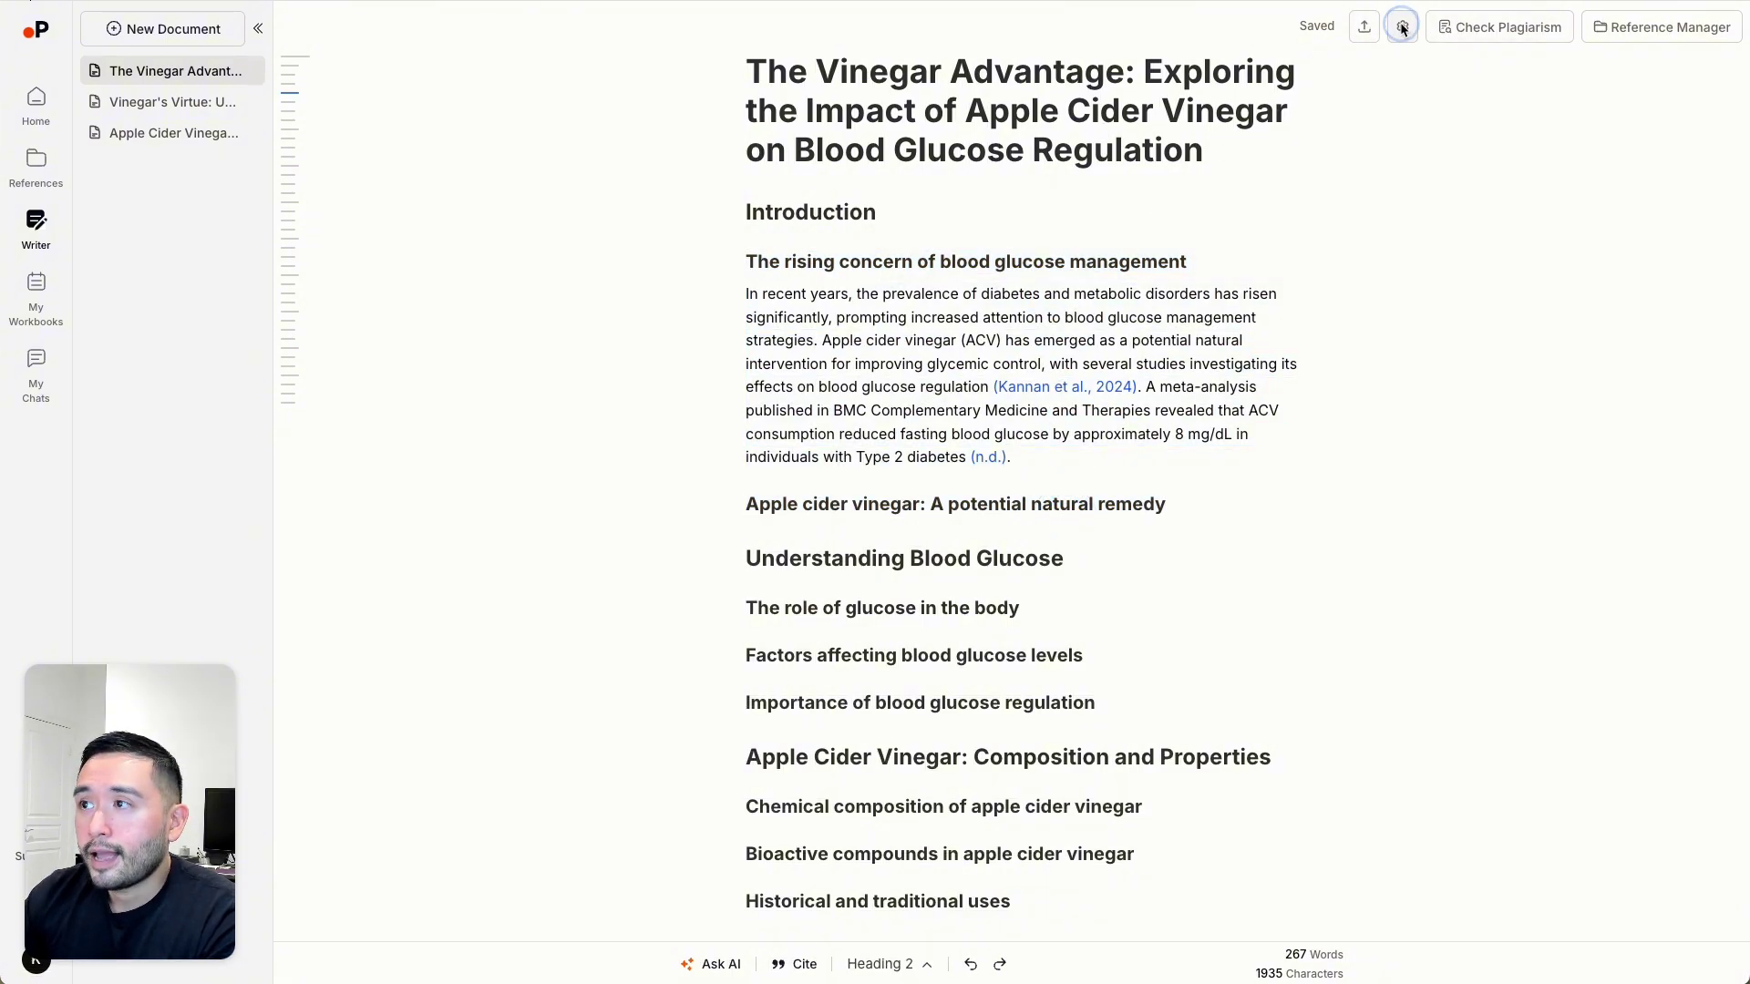
left_click(1403, 28)
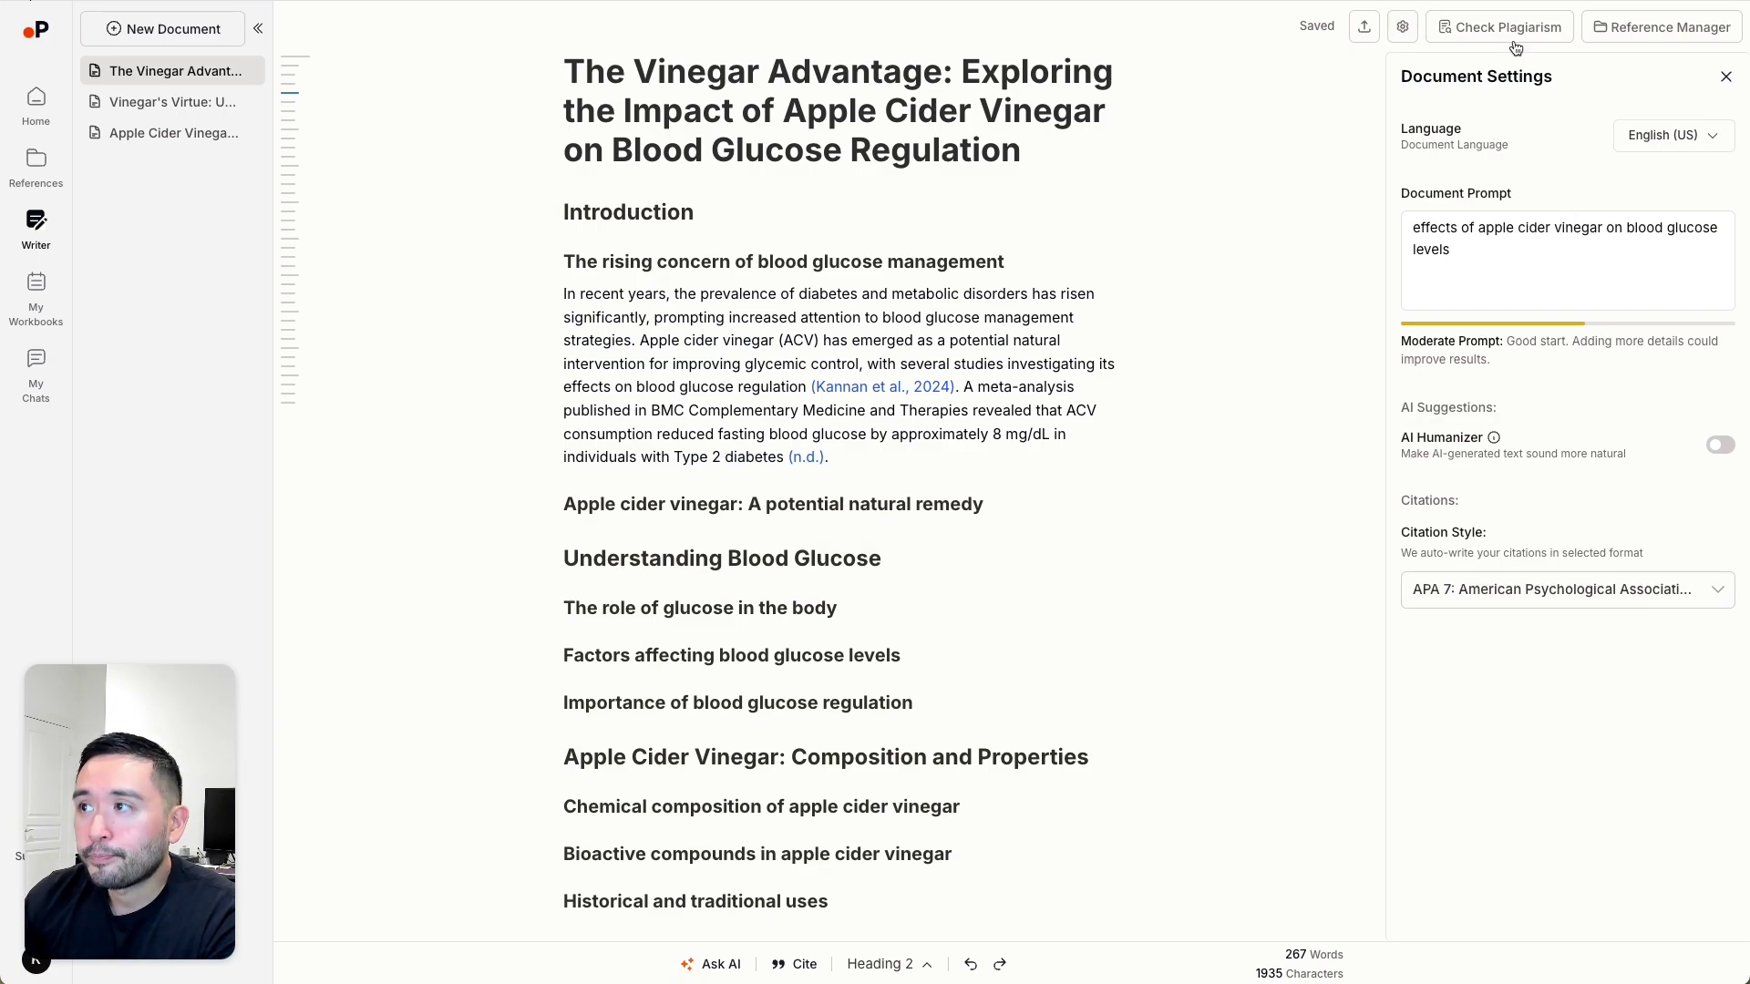
Run the plagiarism check on the vinegar document and review its score and matches.
left_click(1489, 30)
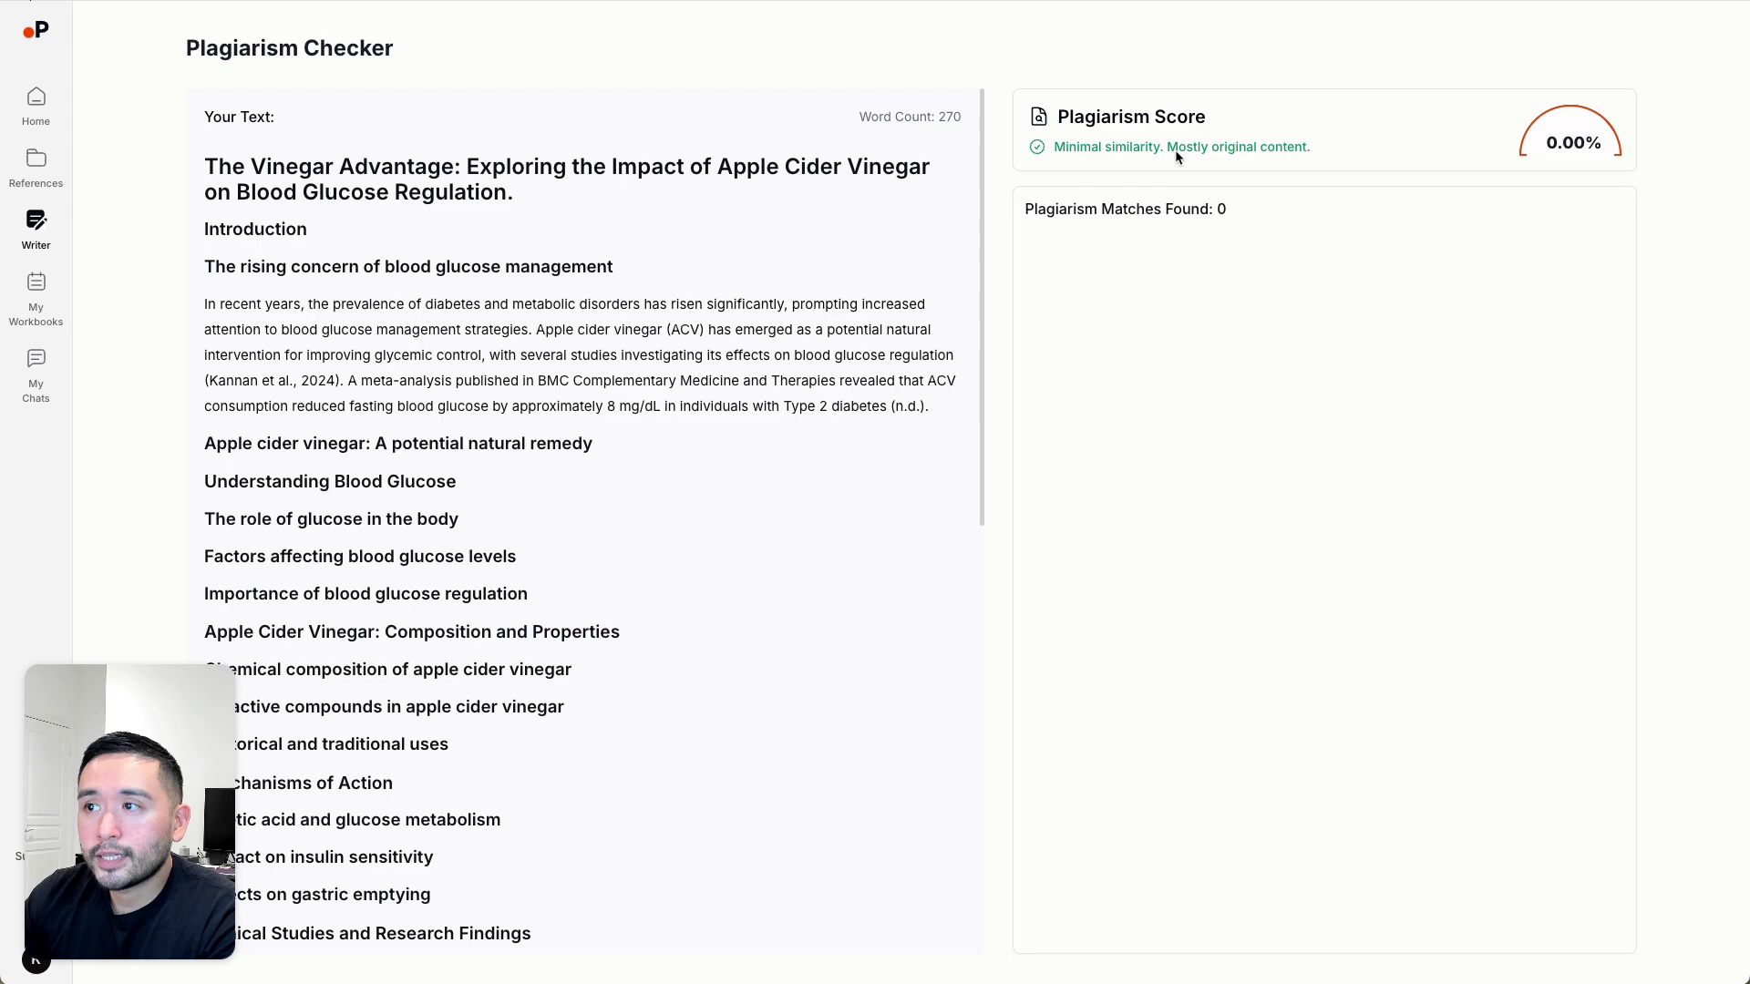
left_click_drag(1167, 148, 1546, 147)
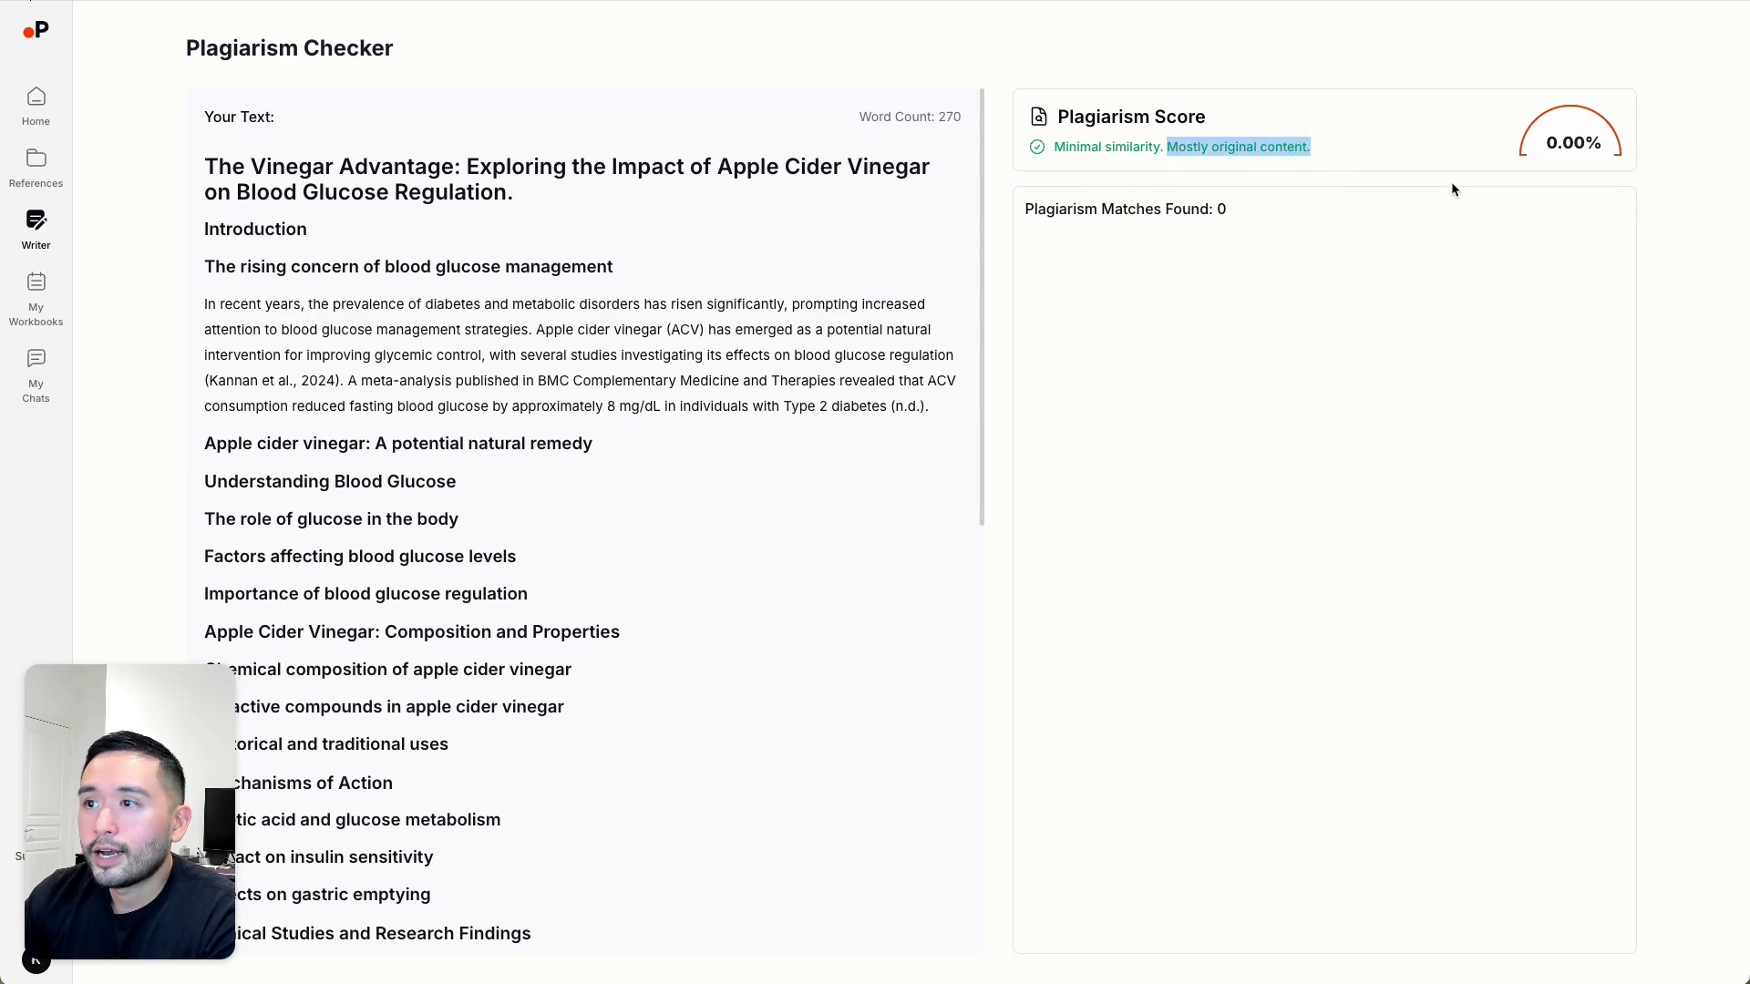
scroll(547, 356, "down", 4)
scroll(535, 437, "up", 4)
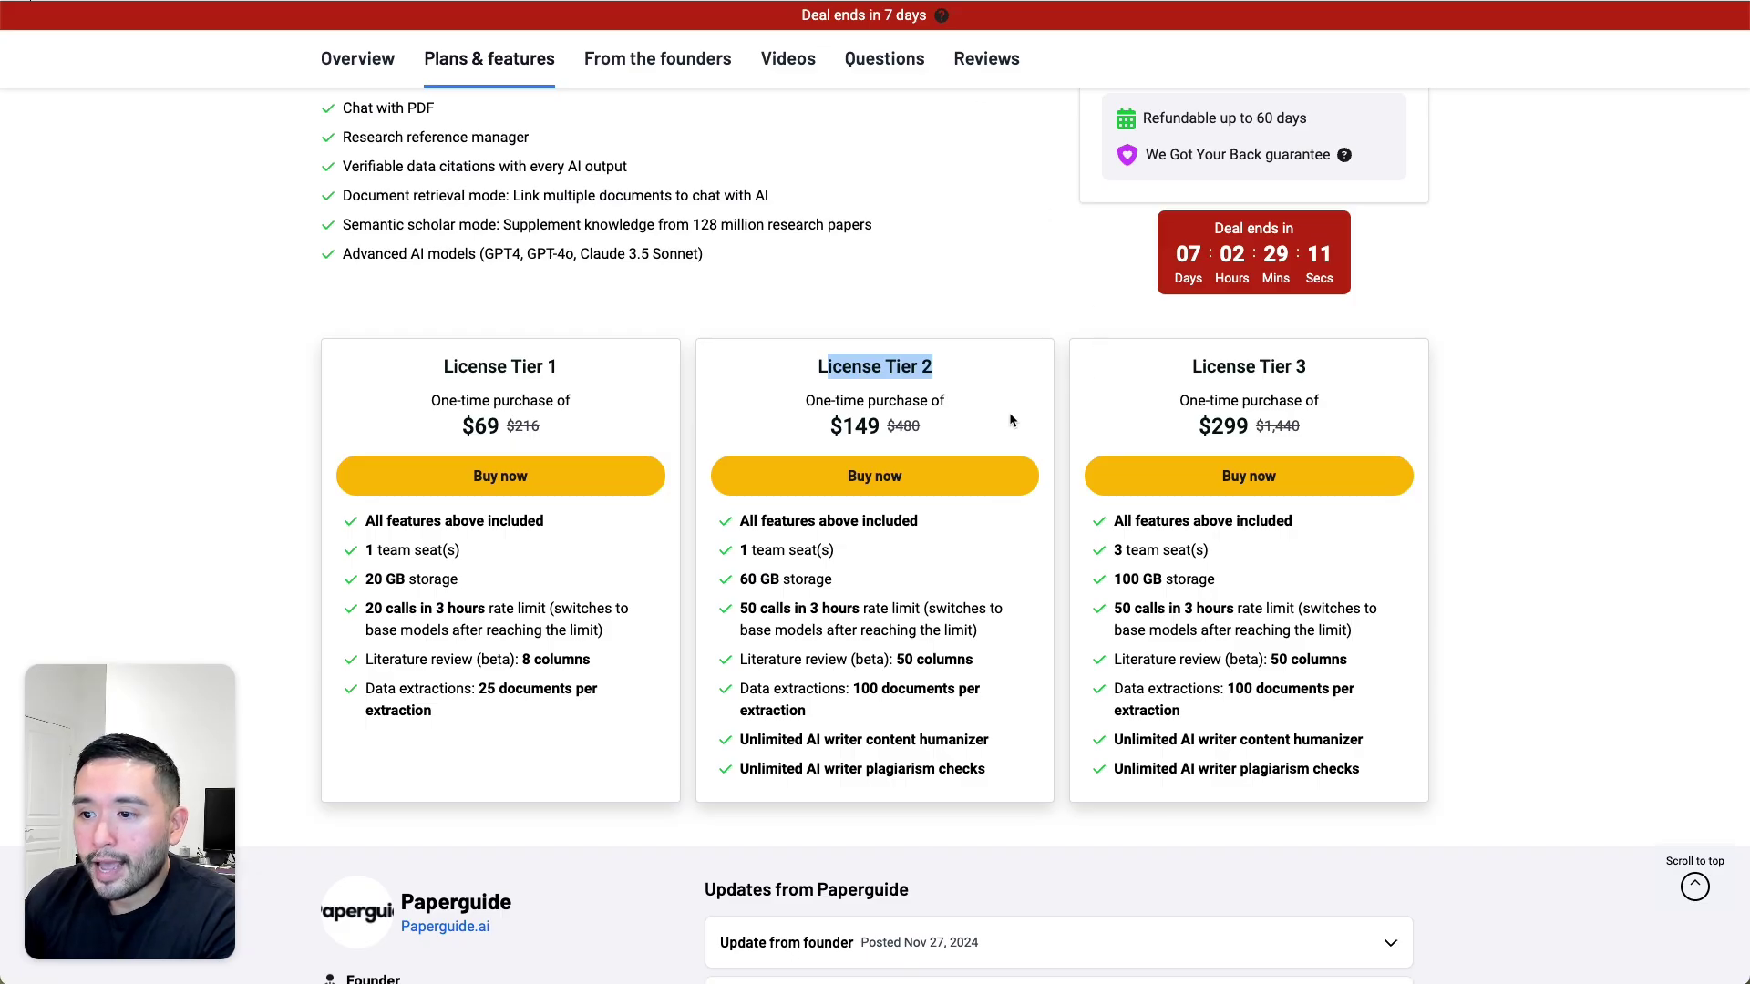
Switch to Paperguide's deal page and check the AI writer content humanizer and plagiarism check items under License Tier 2.
left_click(995, 738)
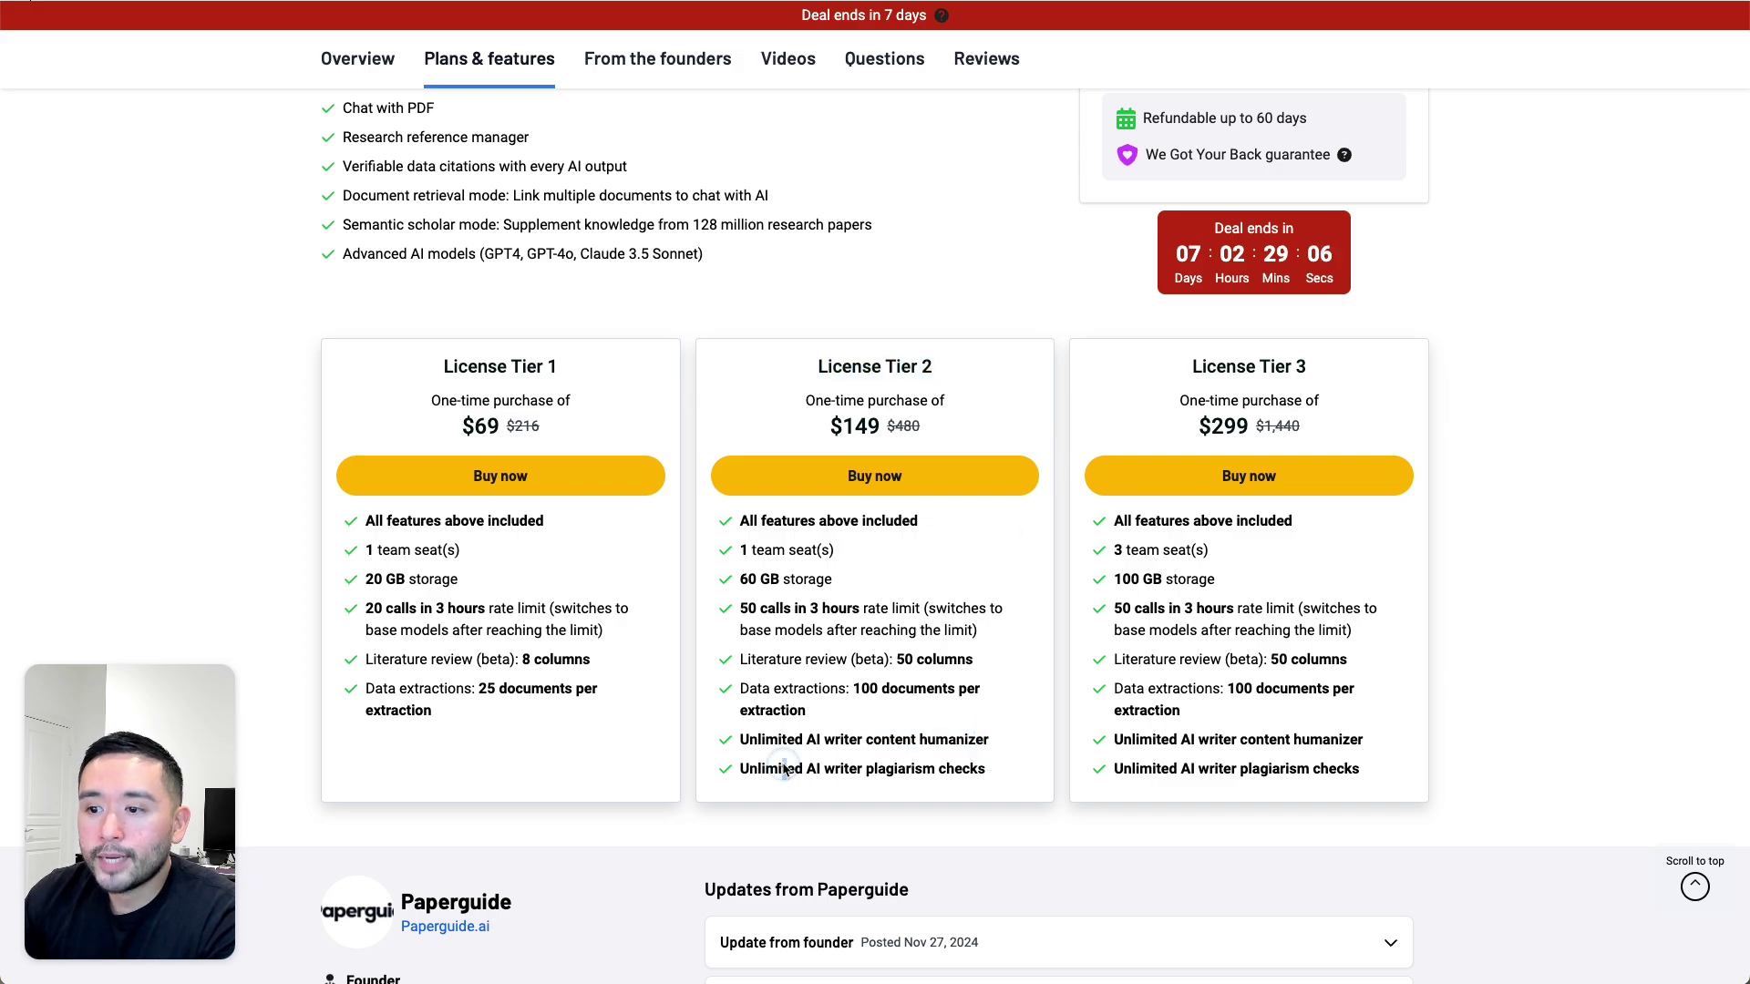
left_click_drag(770, 768, 1008, 765)
left_click(995, 764)
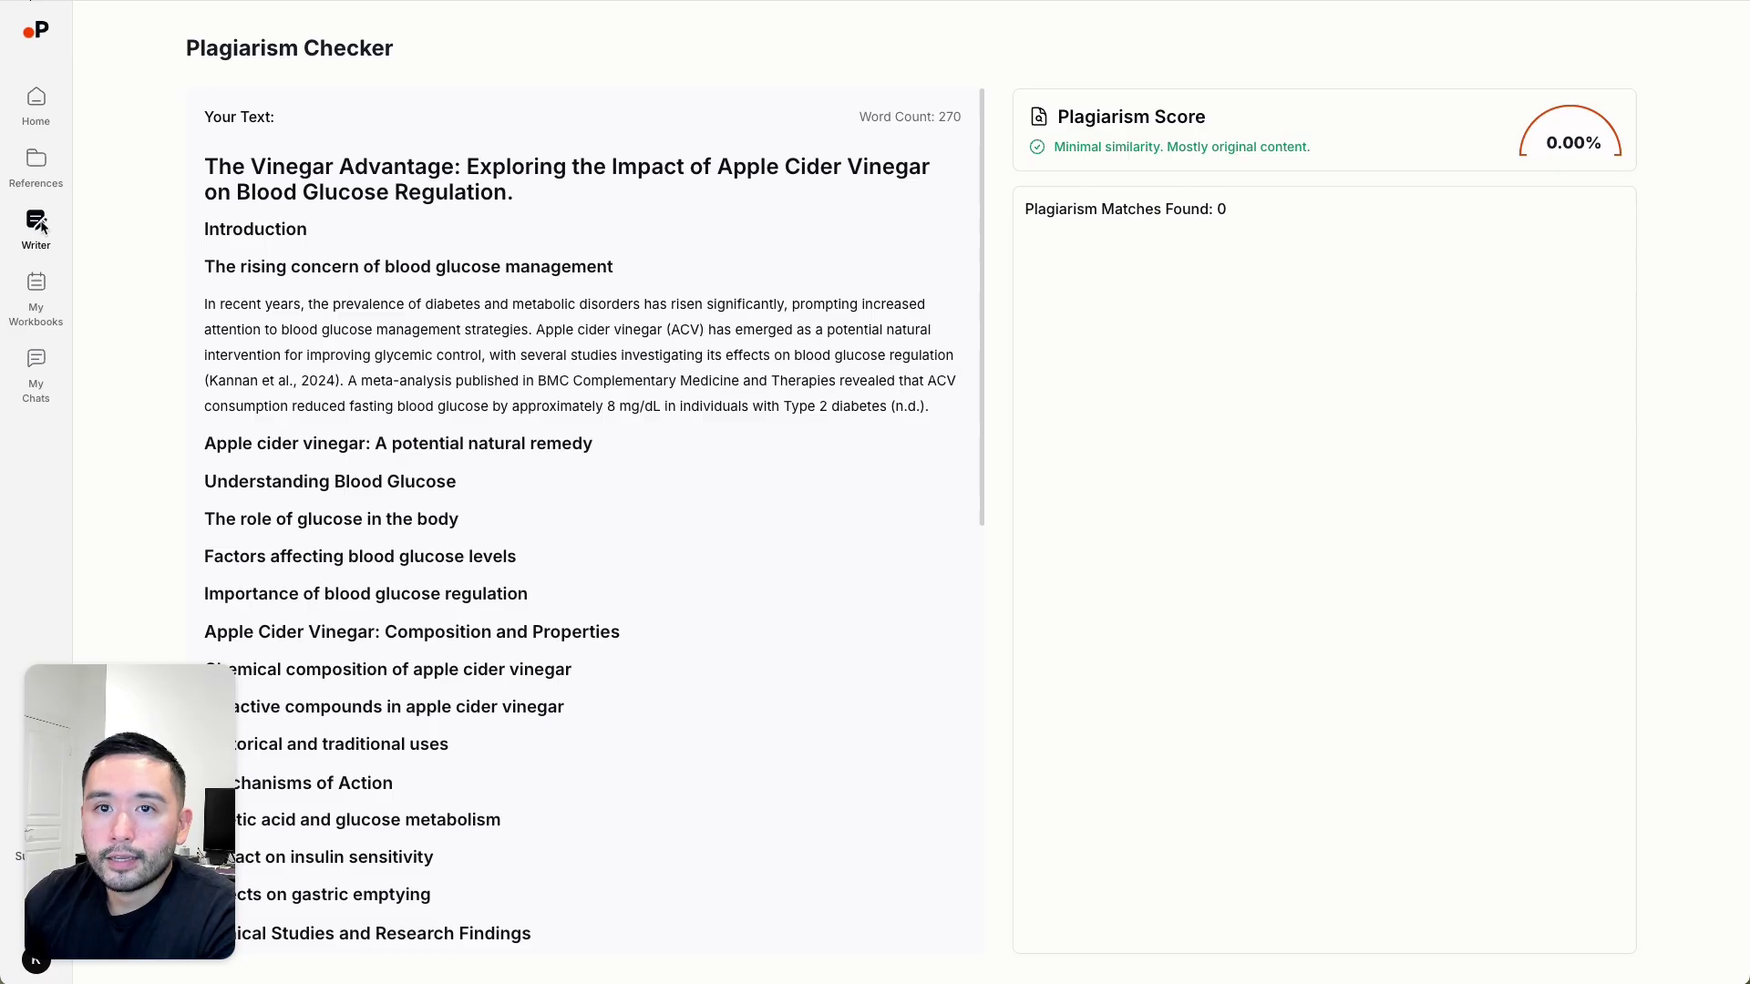
Return to the vinegar document in Writer, humanize the paragraph under "The rising concern of blood glucose management" and accept the rewrite.
left_click(244, 213)
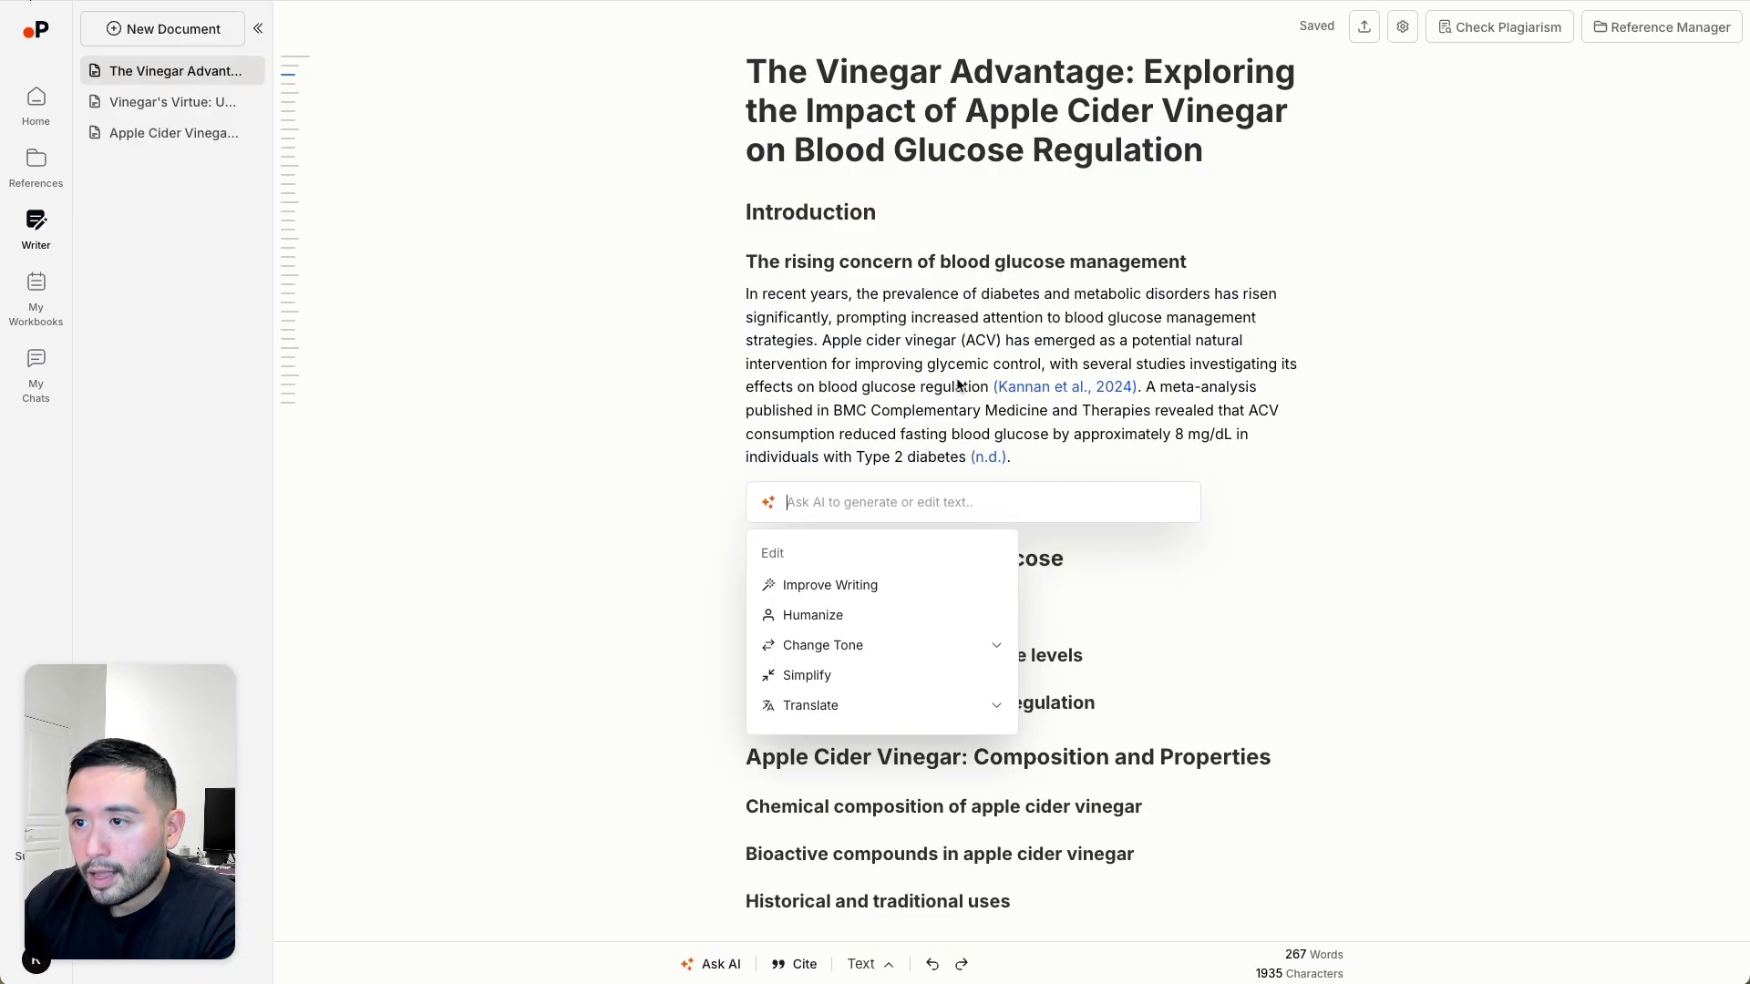
left_click(1012, 456)
left_click_drag(1011, 457, 747, 294)
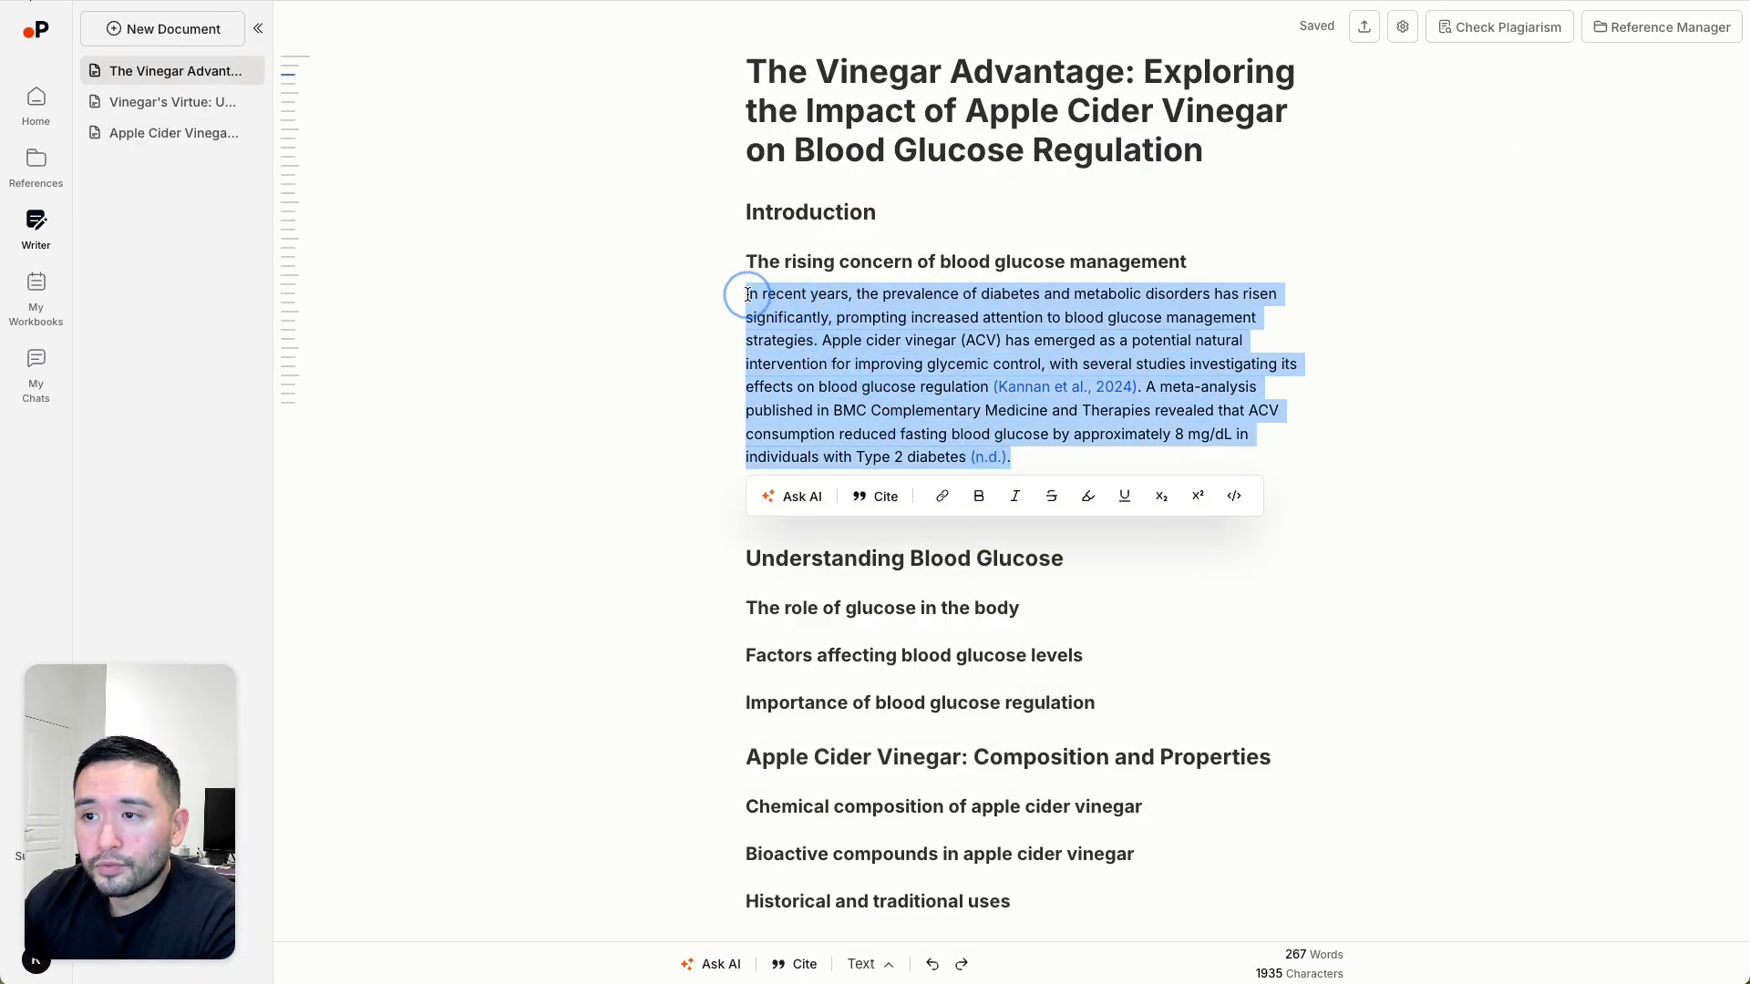
left_click(792, 498)
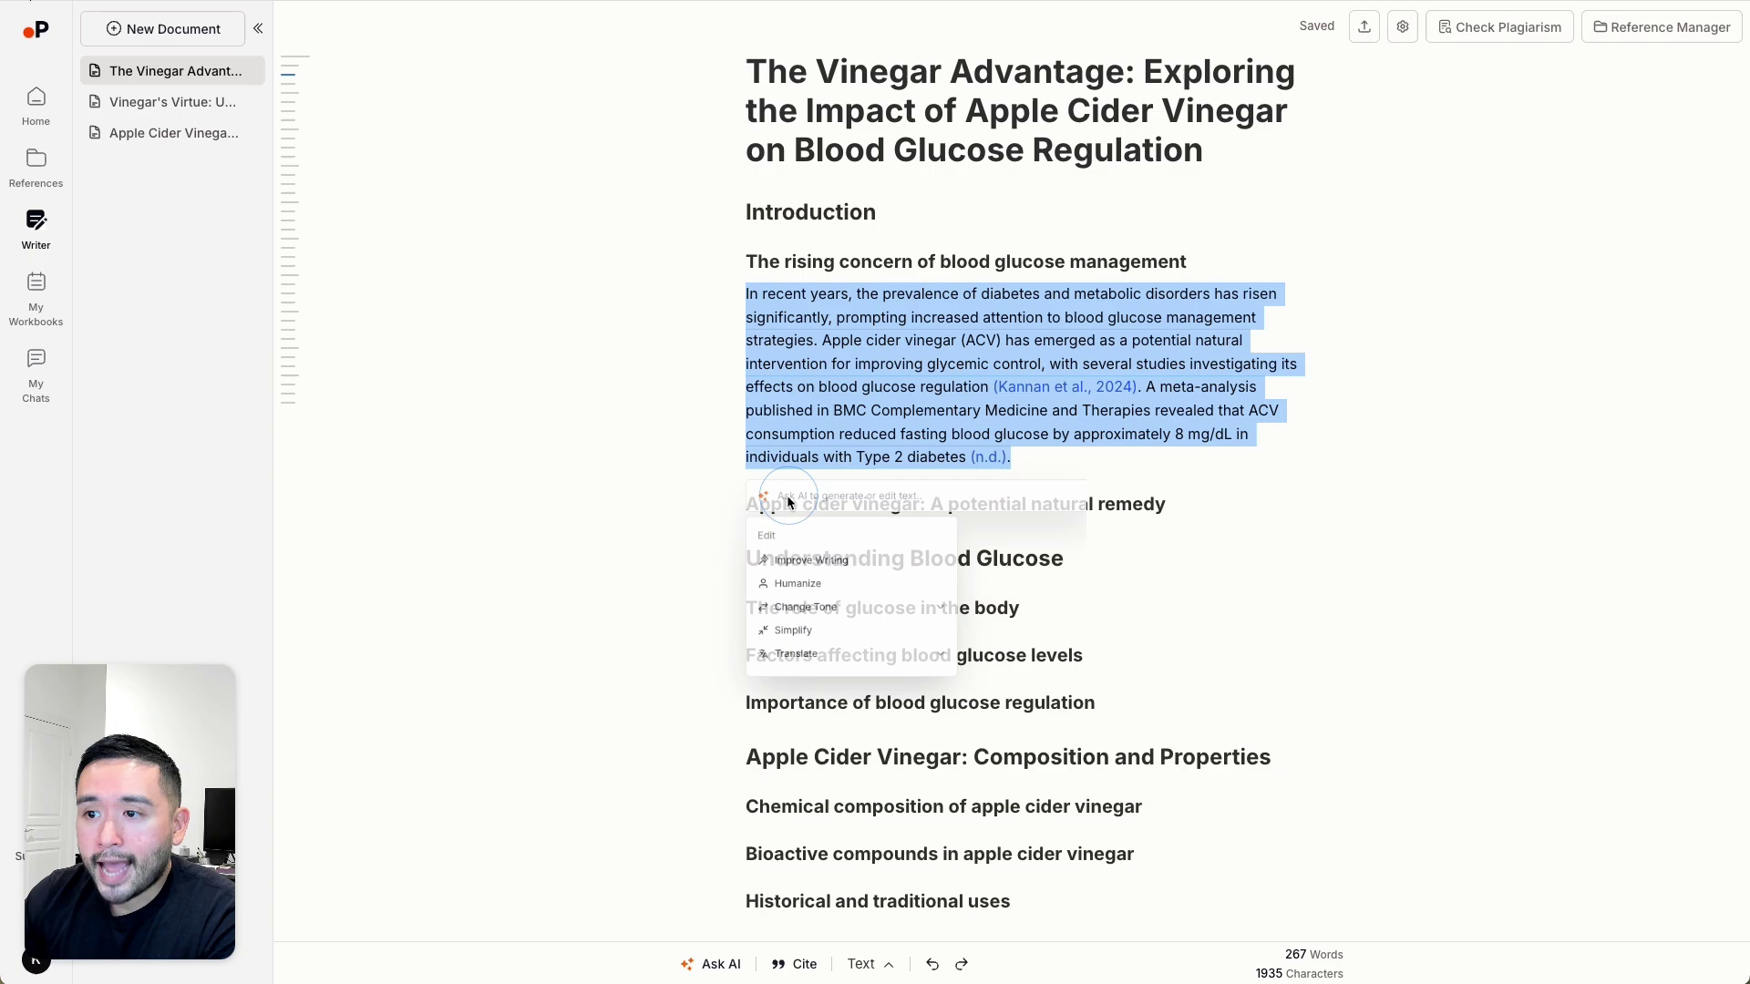
left_click(799, 618)
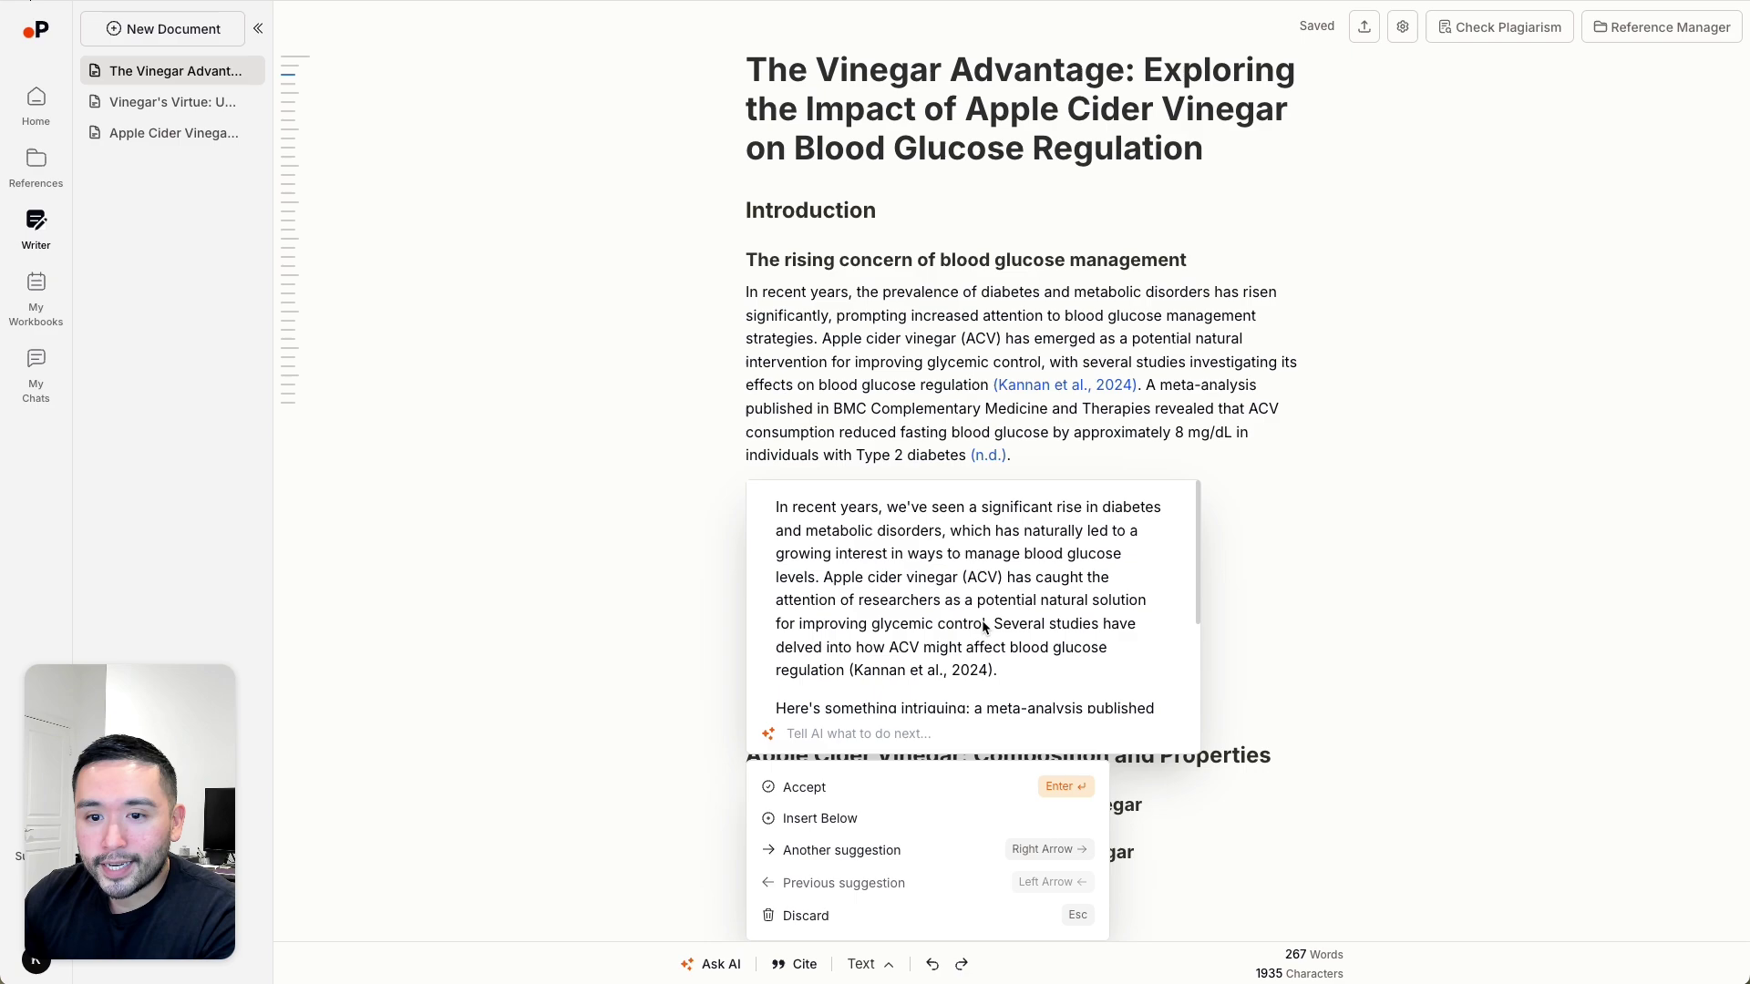
left_click(817, 789)
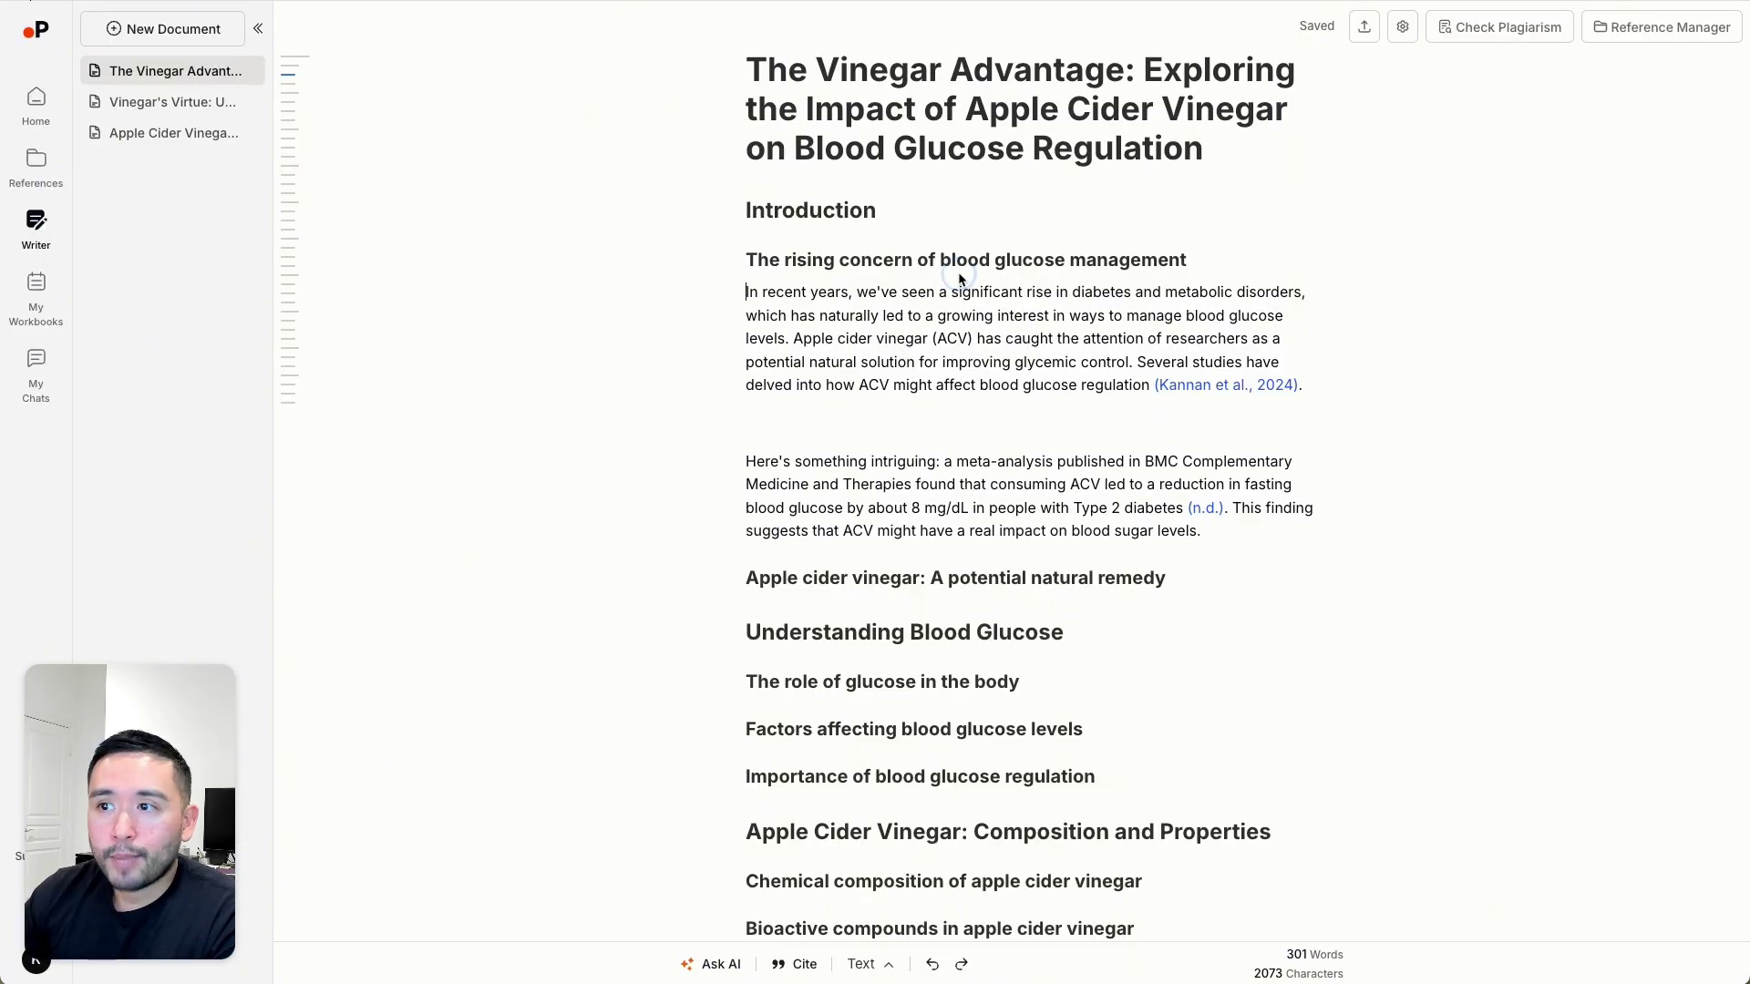
Read the humanized introduction text and view the Ask AI writing options, closing them without applying any.
left_click_drag(870, 296, 1139, 363)
left_click(1269, 219)
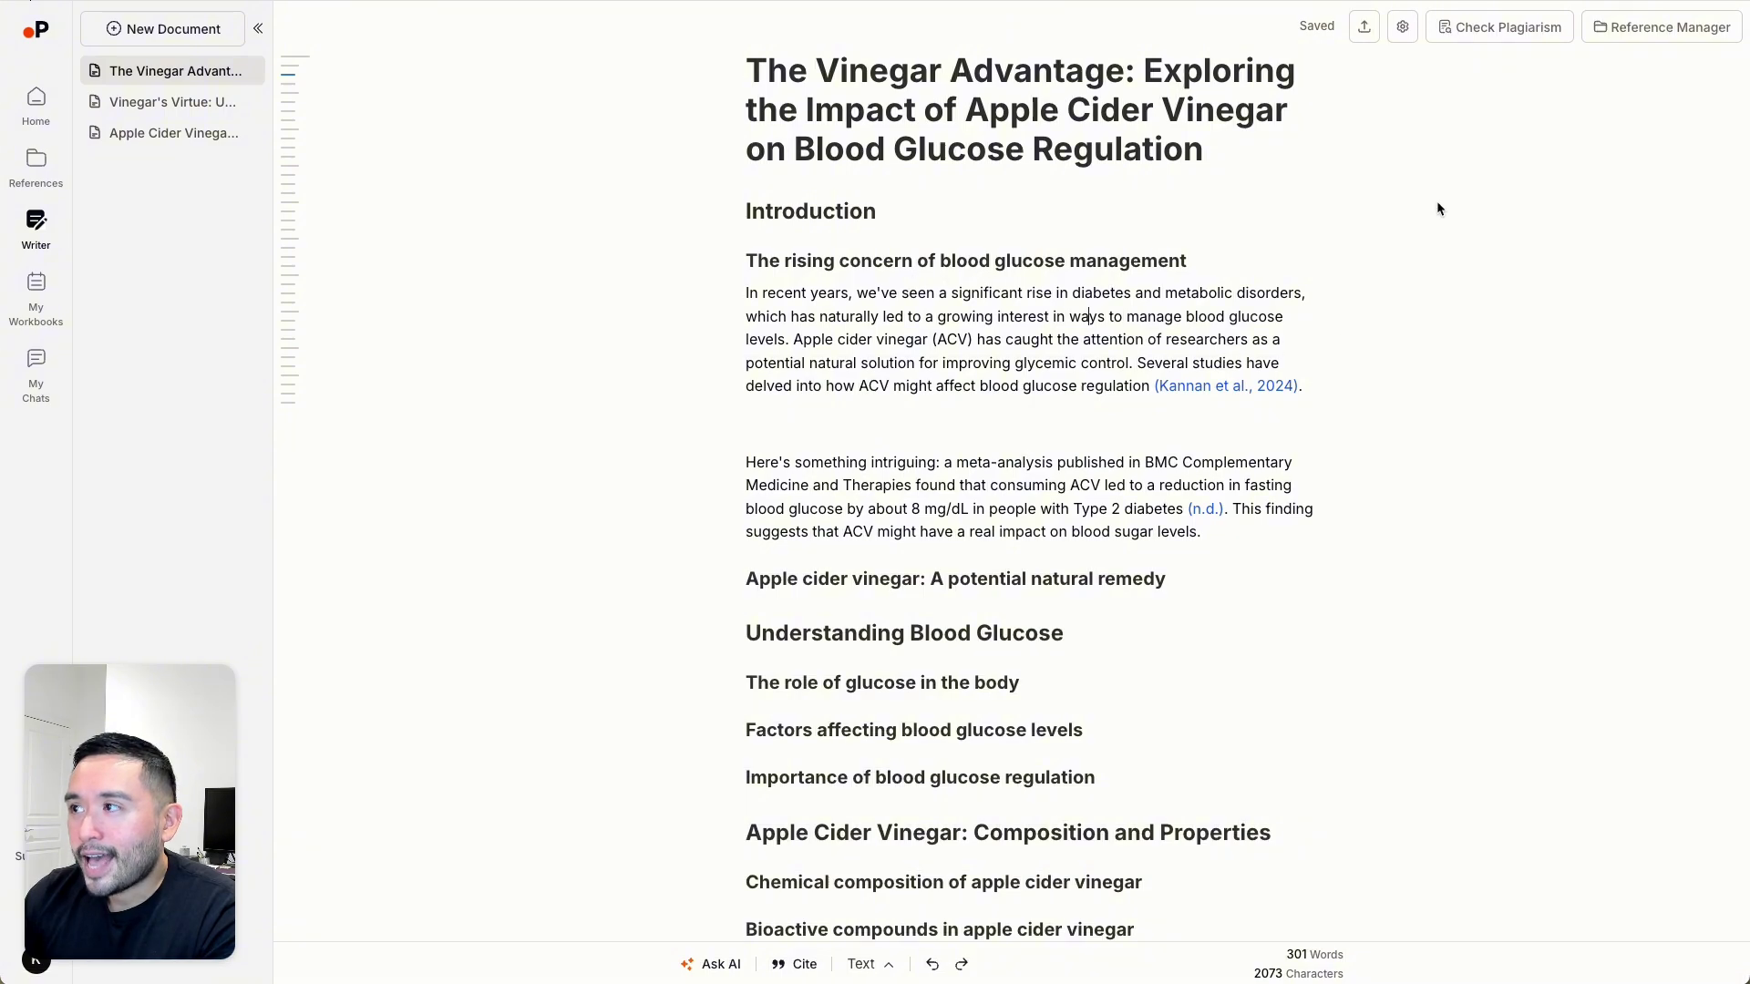
left_click(712, 964)
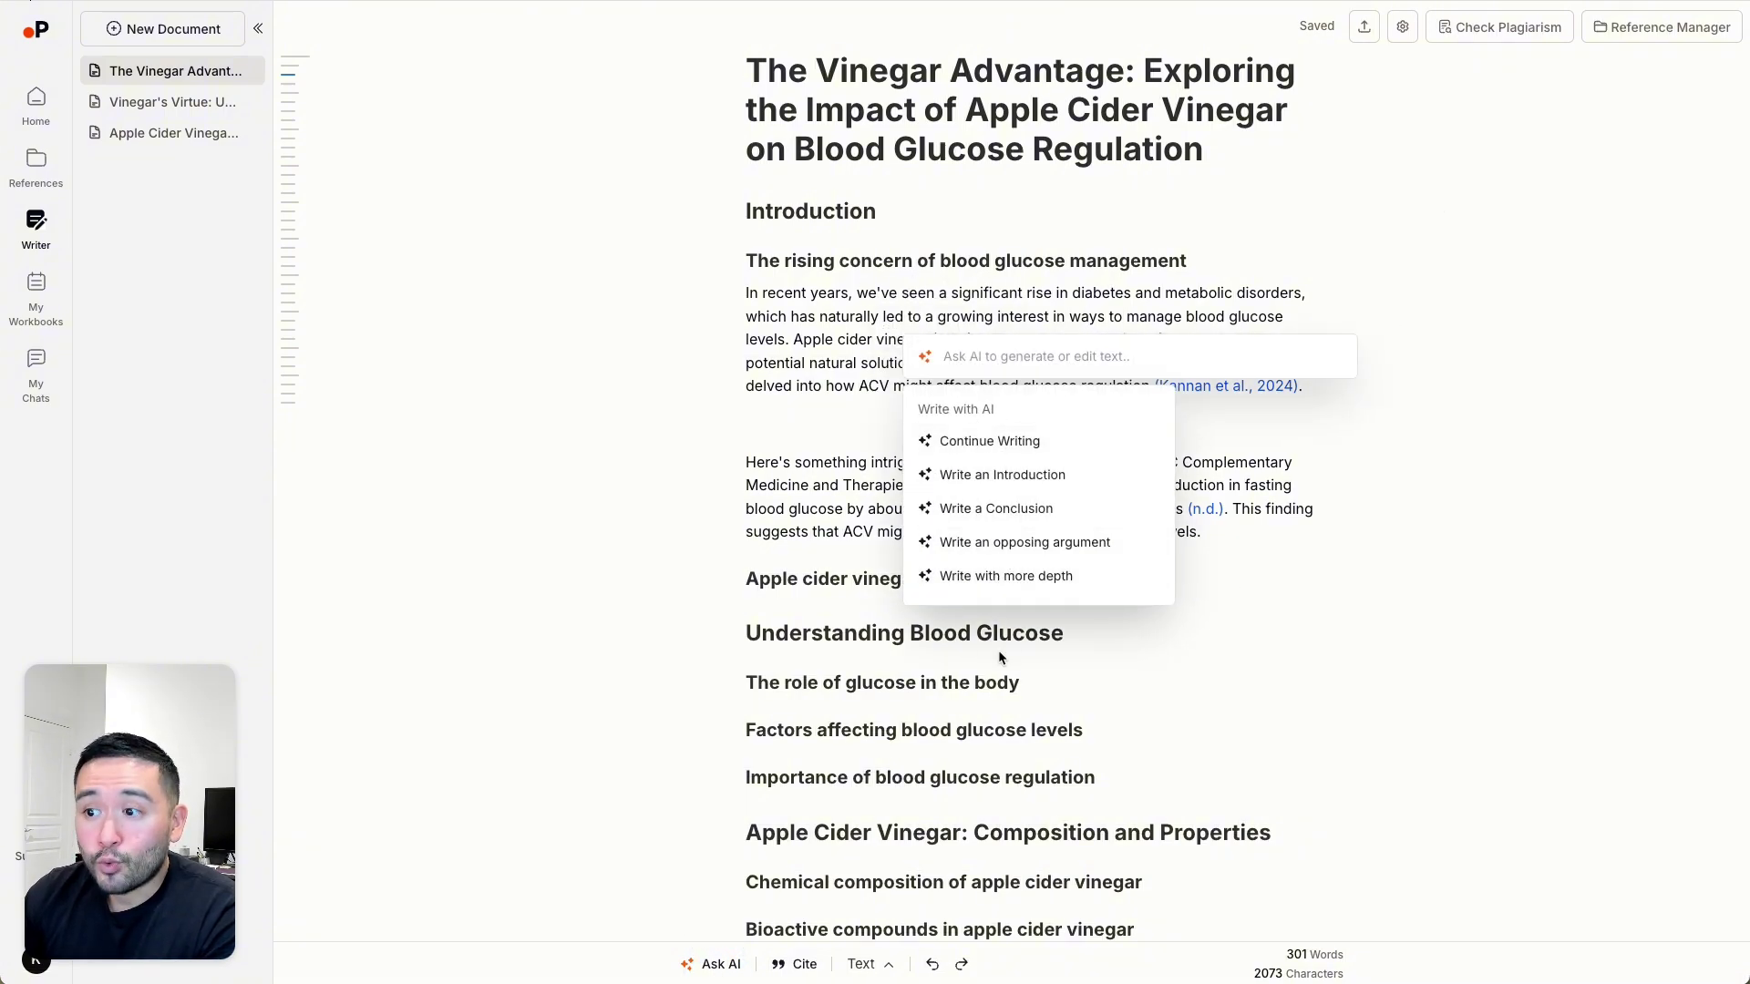
scroll(816, 394, "up", 1)
left_click(812, 390)
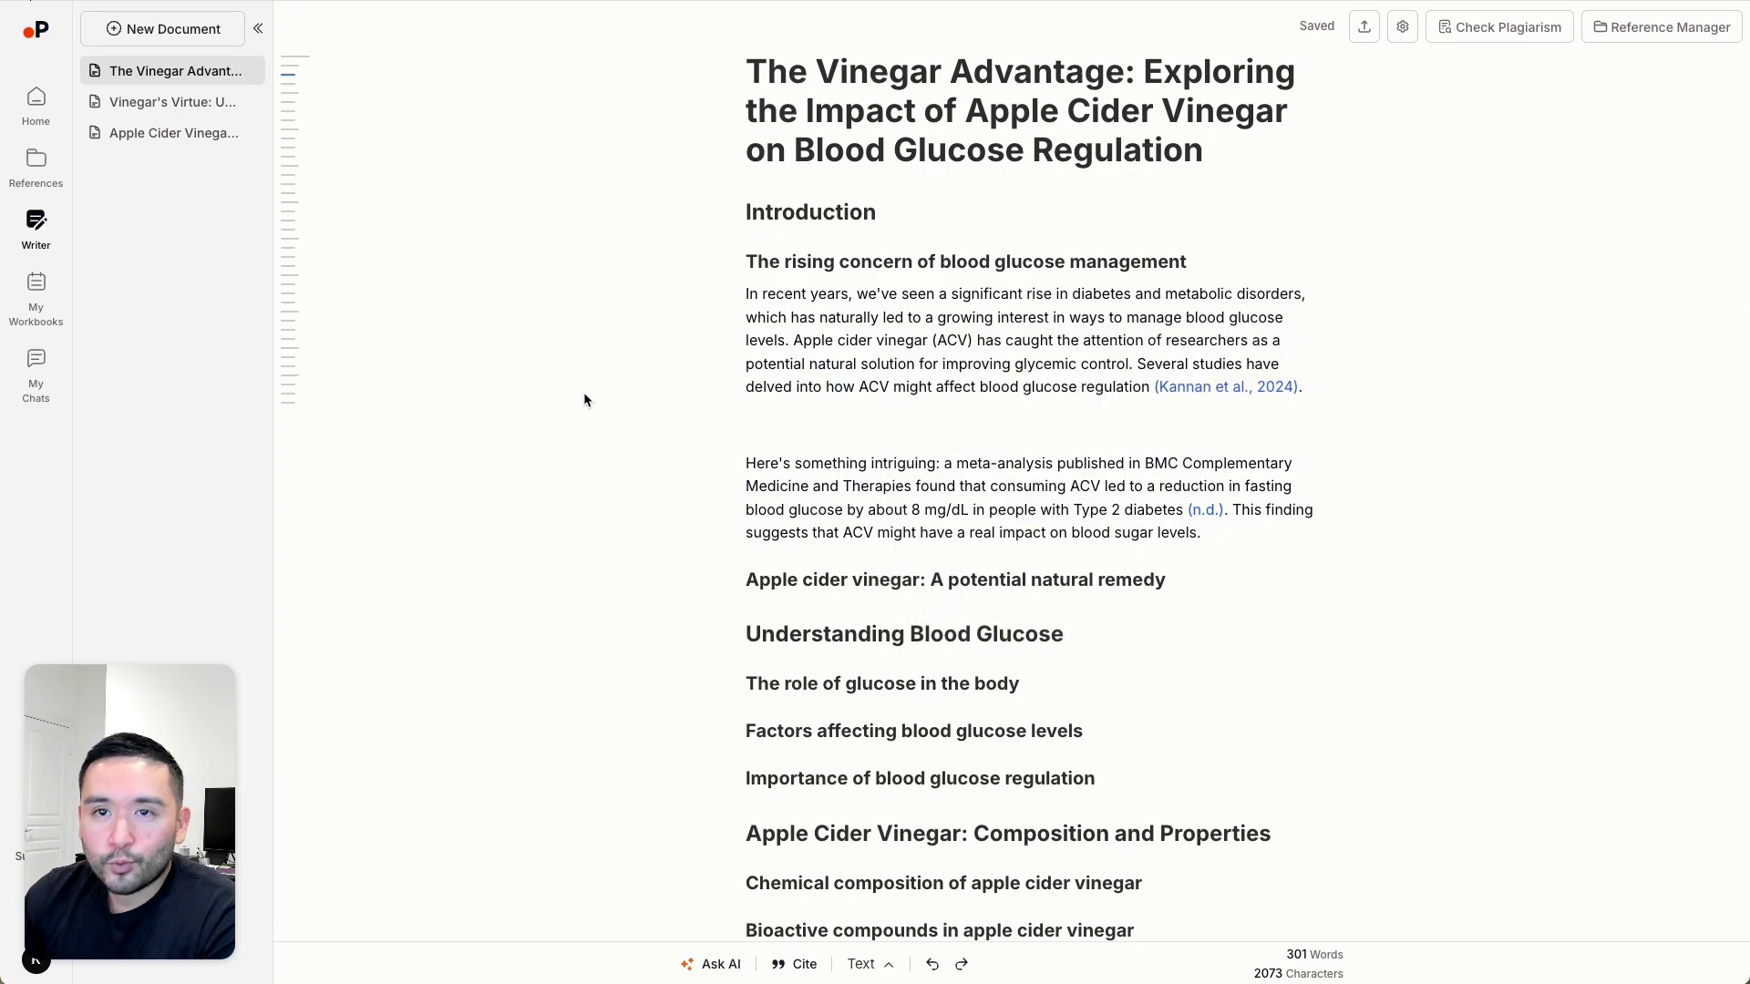
Revisit the saved chat on the apple cider vinegar article and the Writer document.
left_click(34, 368)
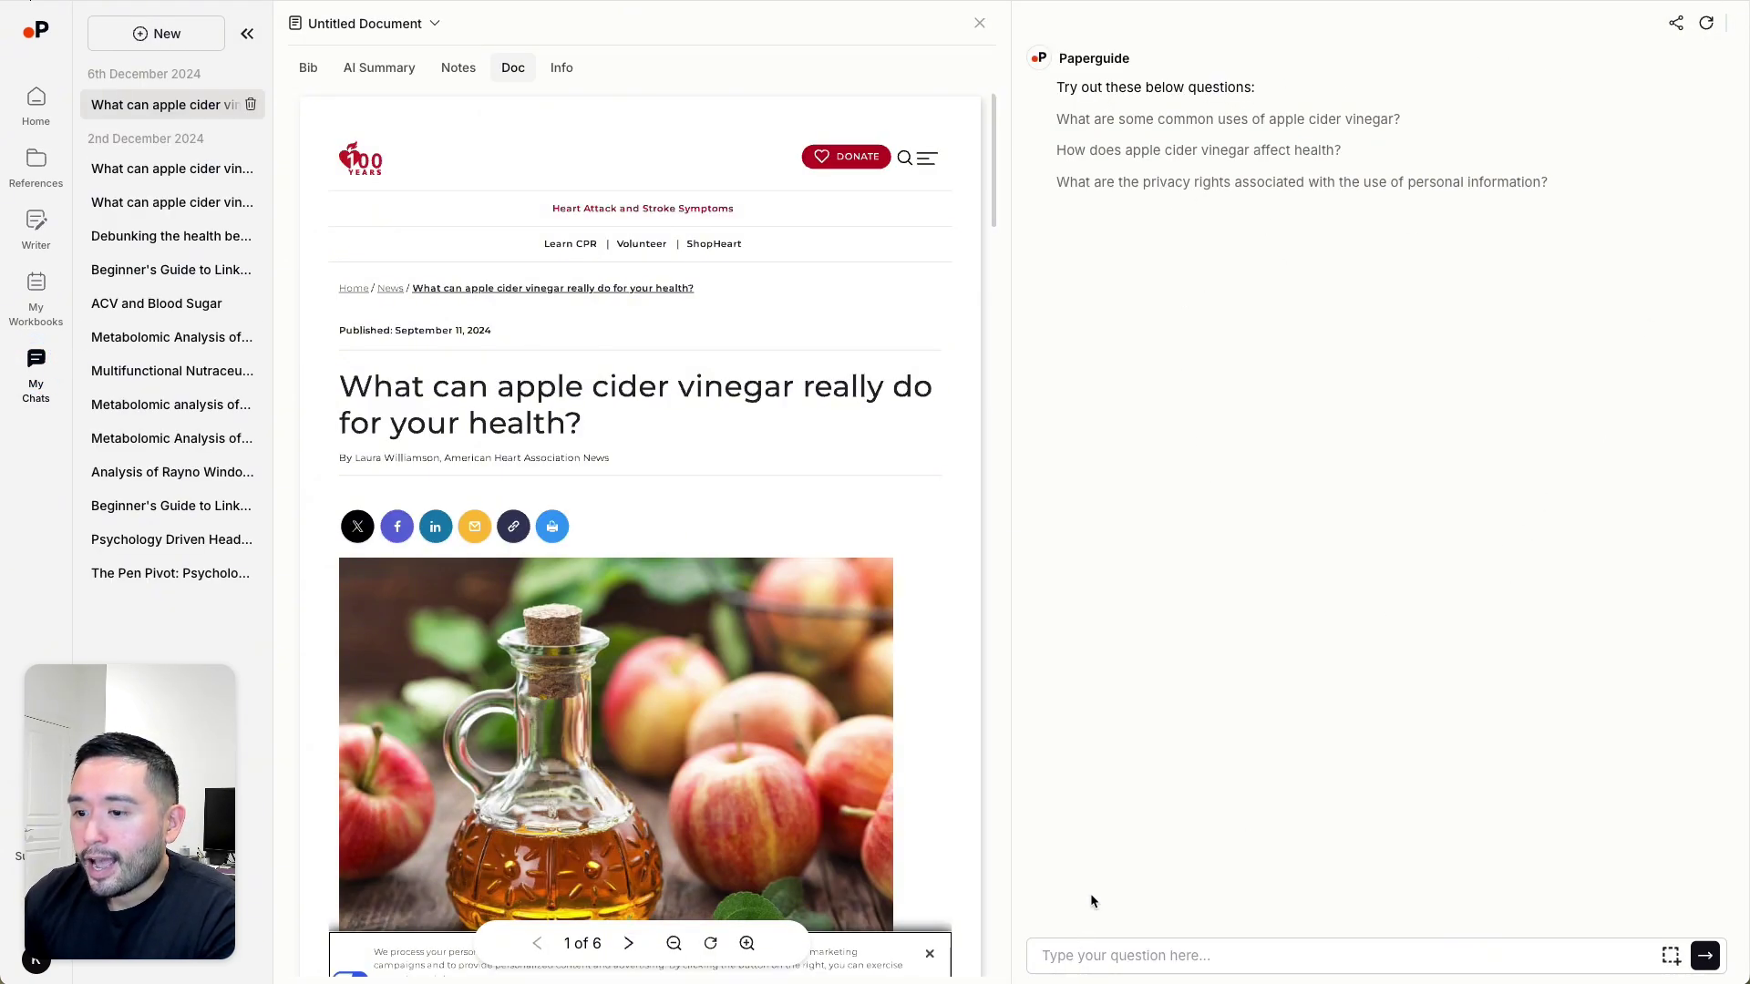
left_click(36, 219)
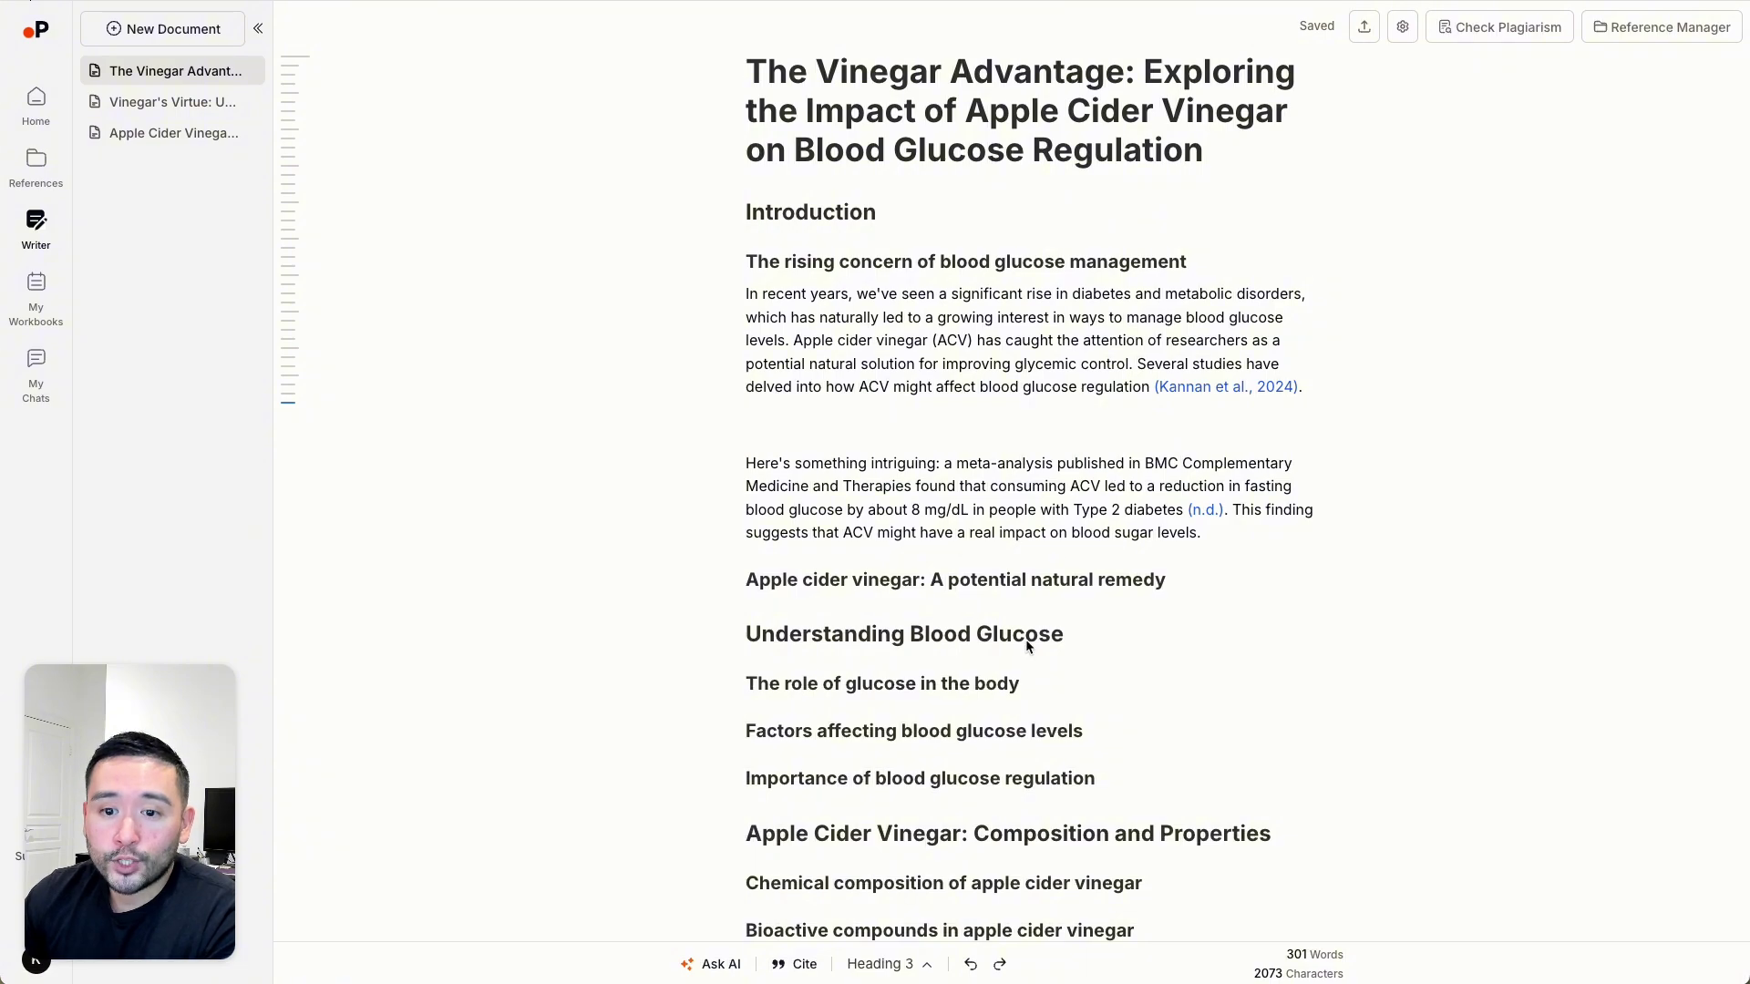
left_click(37, 365)
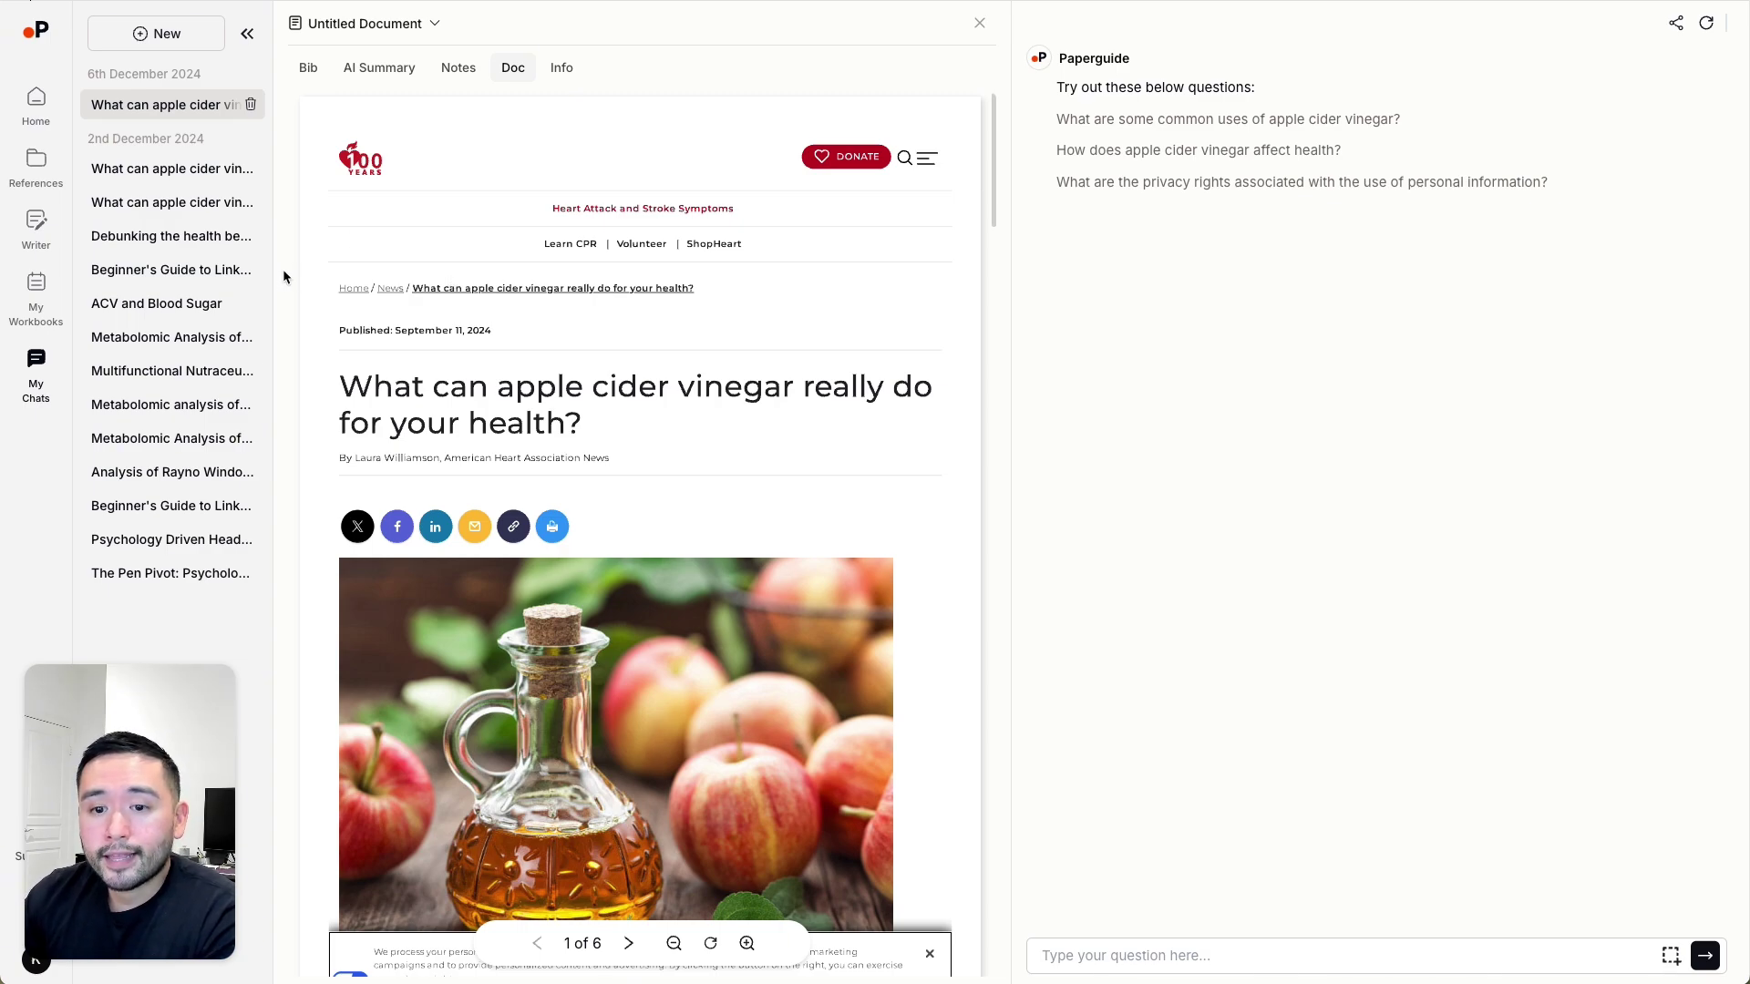
Start a Literature Review in My Workbooks on "apple cider vinegar effects on blood glucose levels".
left_click(66, 290)
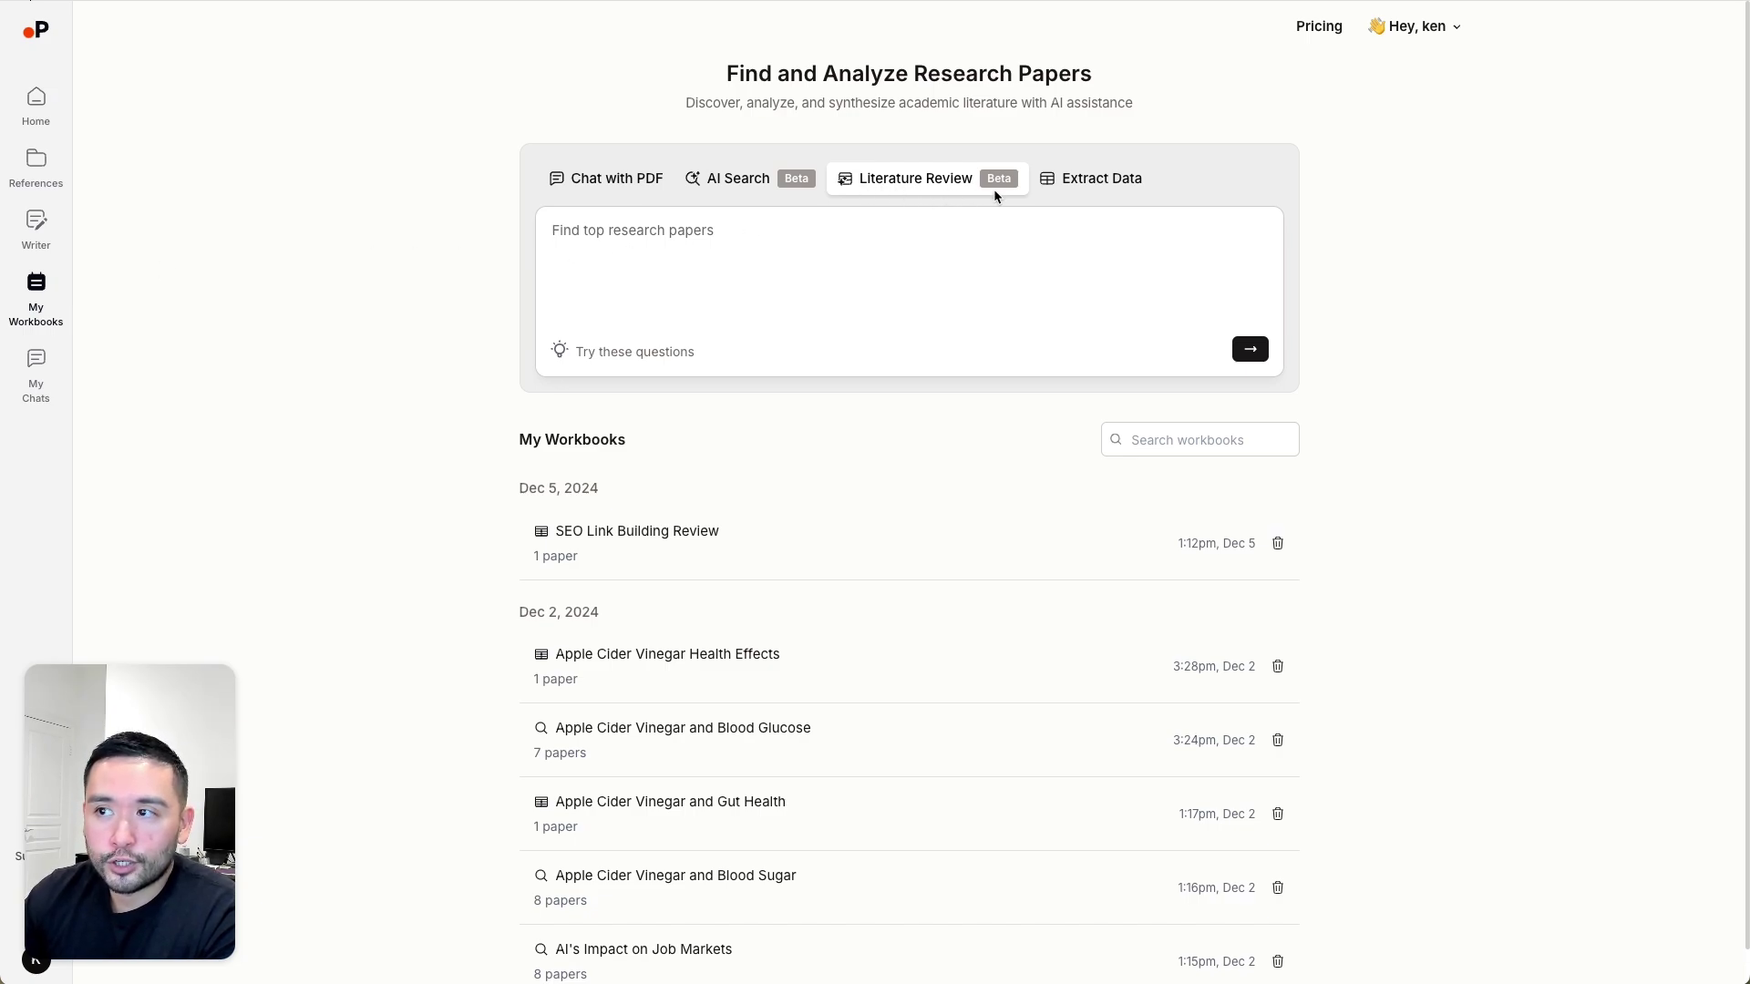
left_click(1068, 180)
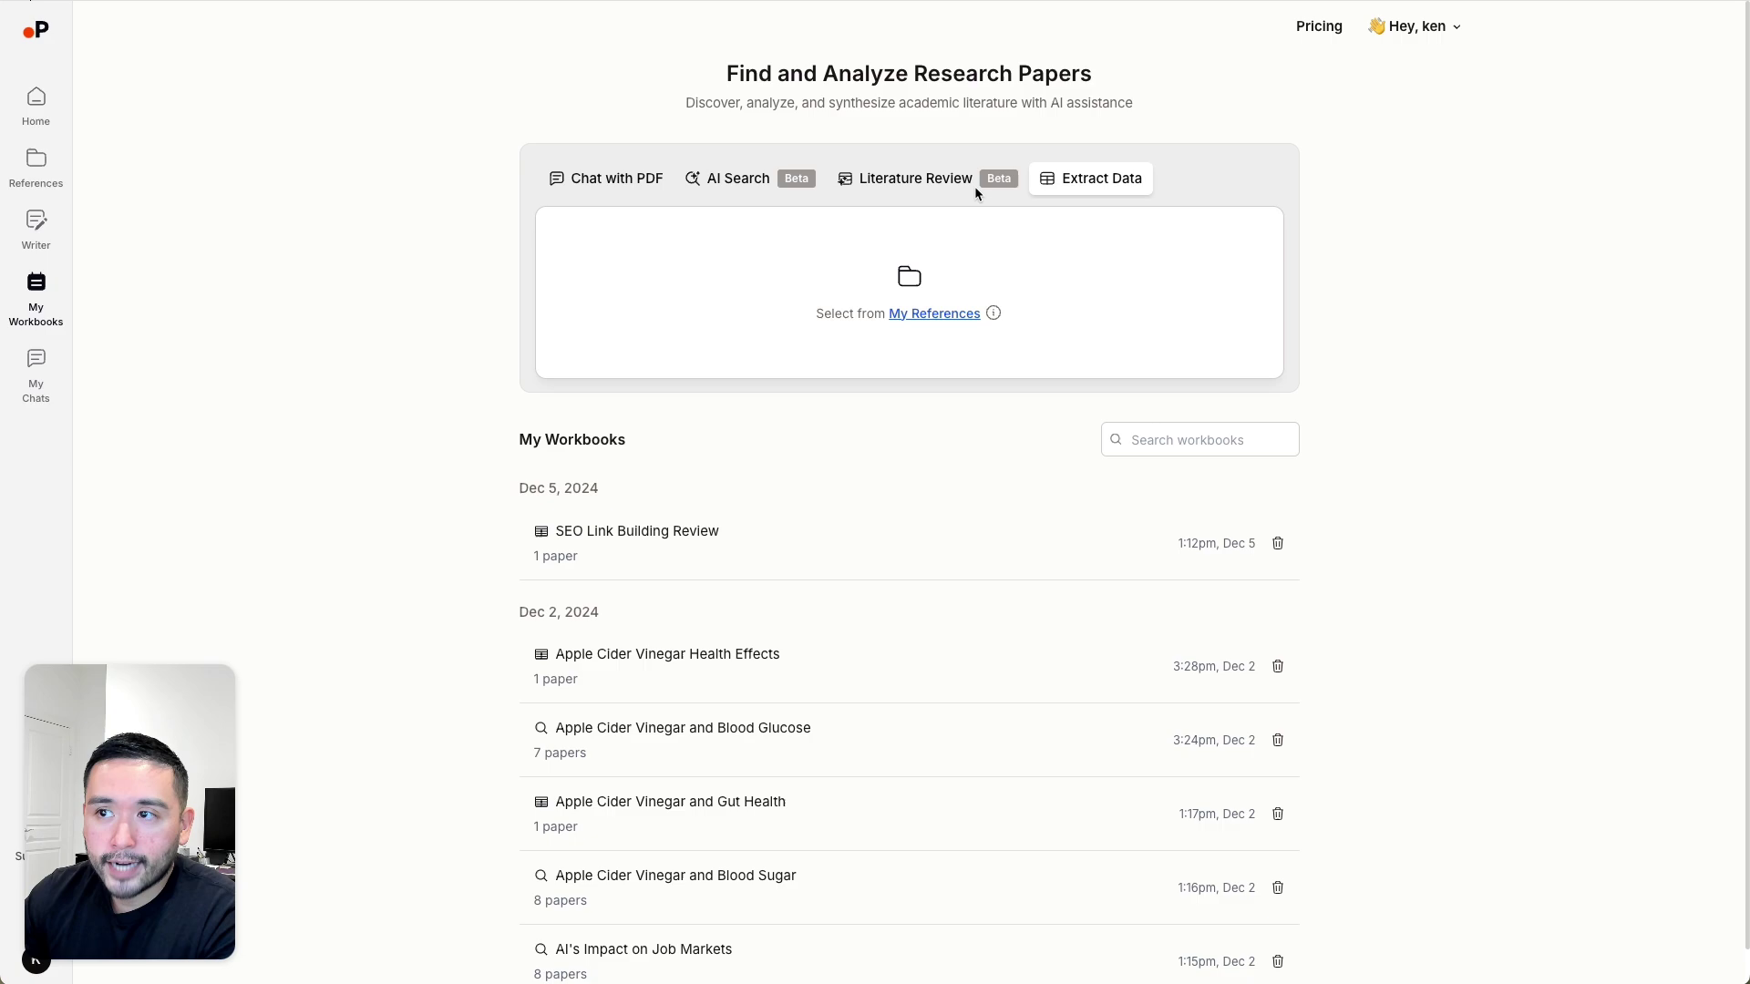
left_click(931, 188)
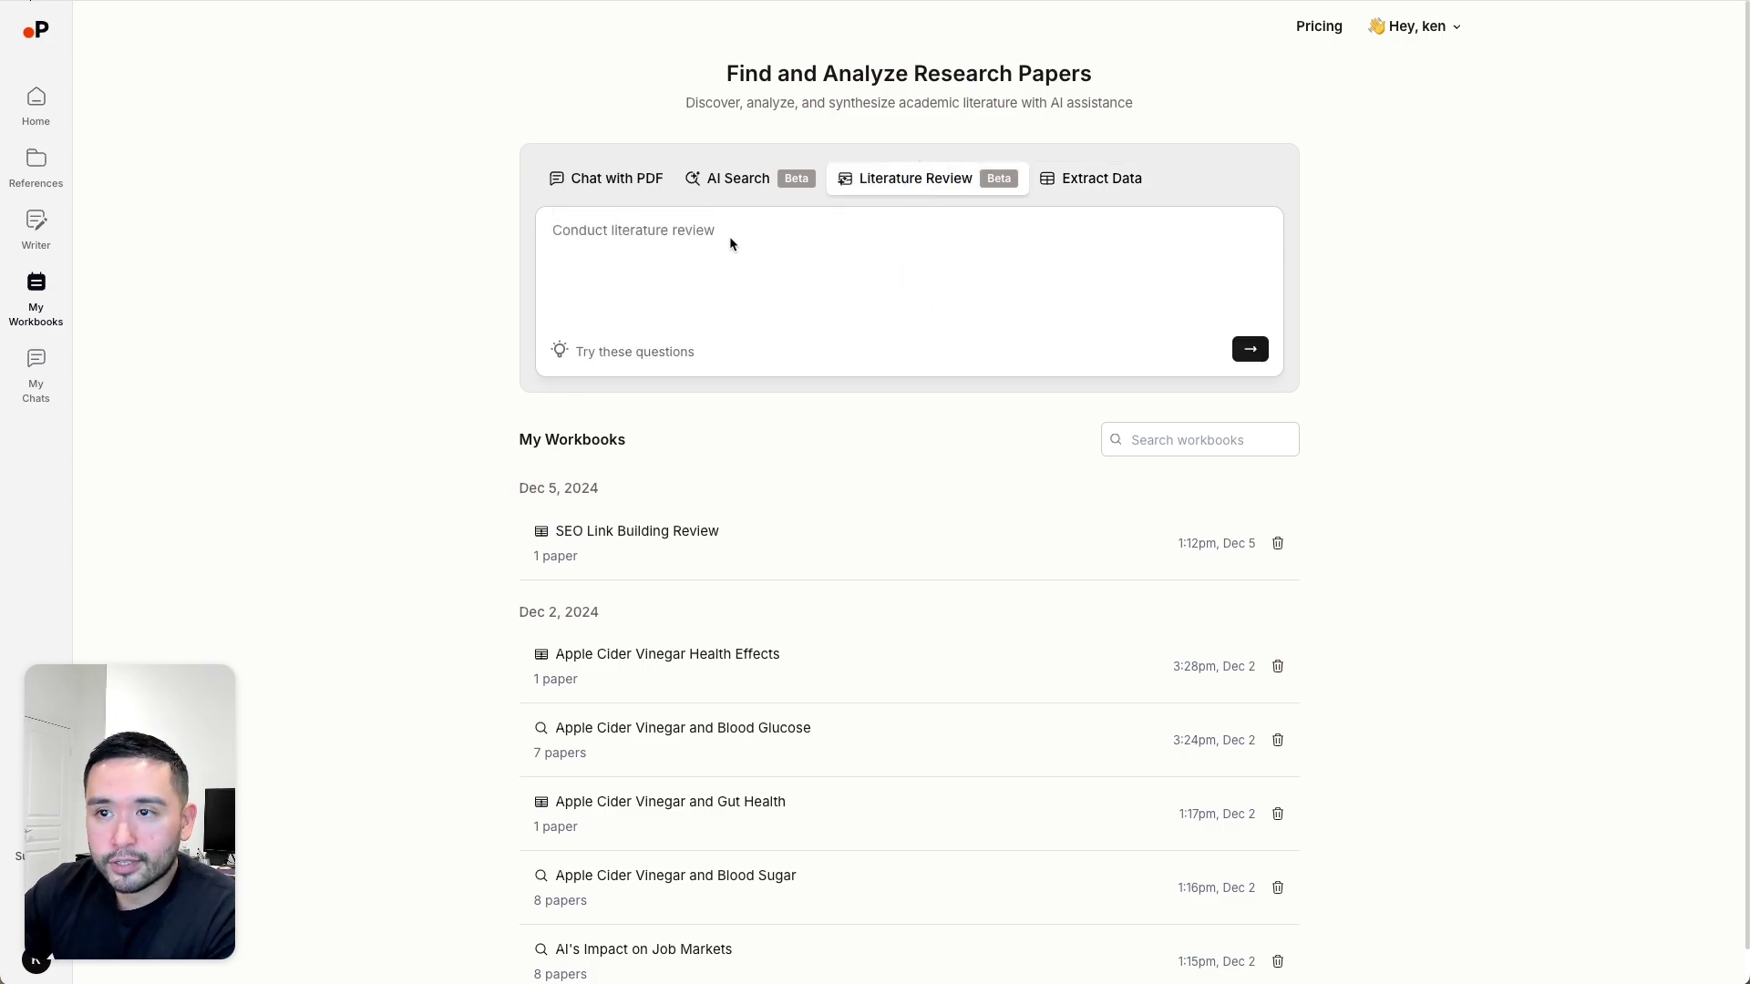
type("a")
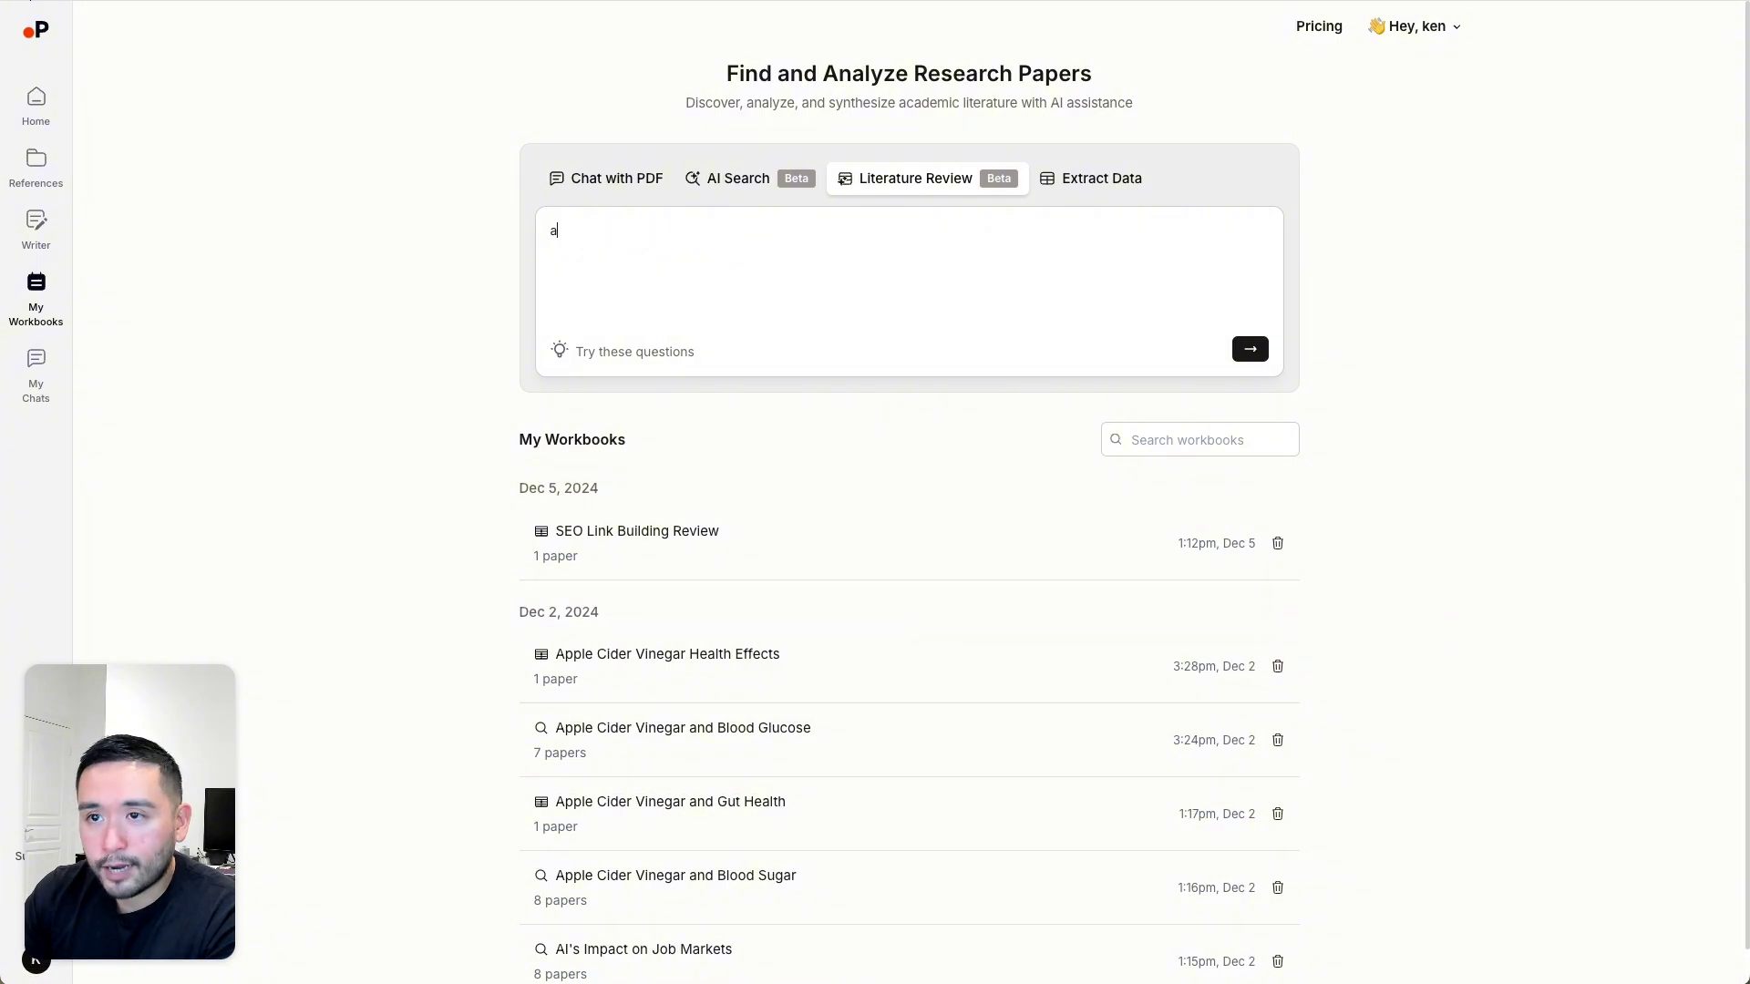
type("pple cider vinegar effects on blood glucose levels")
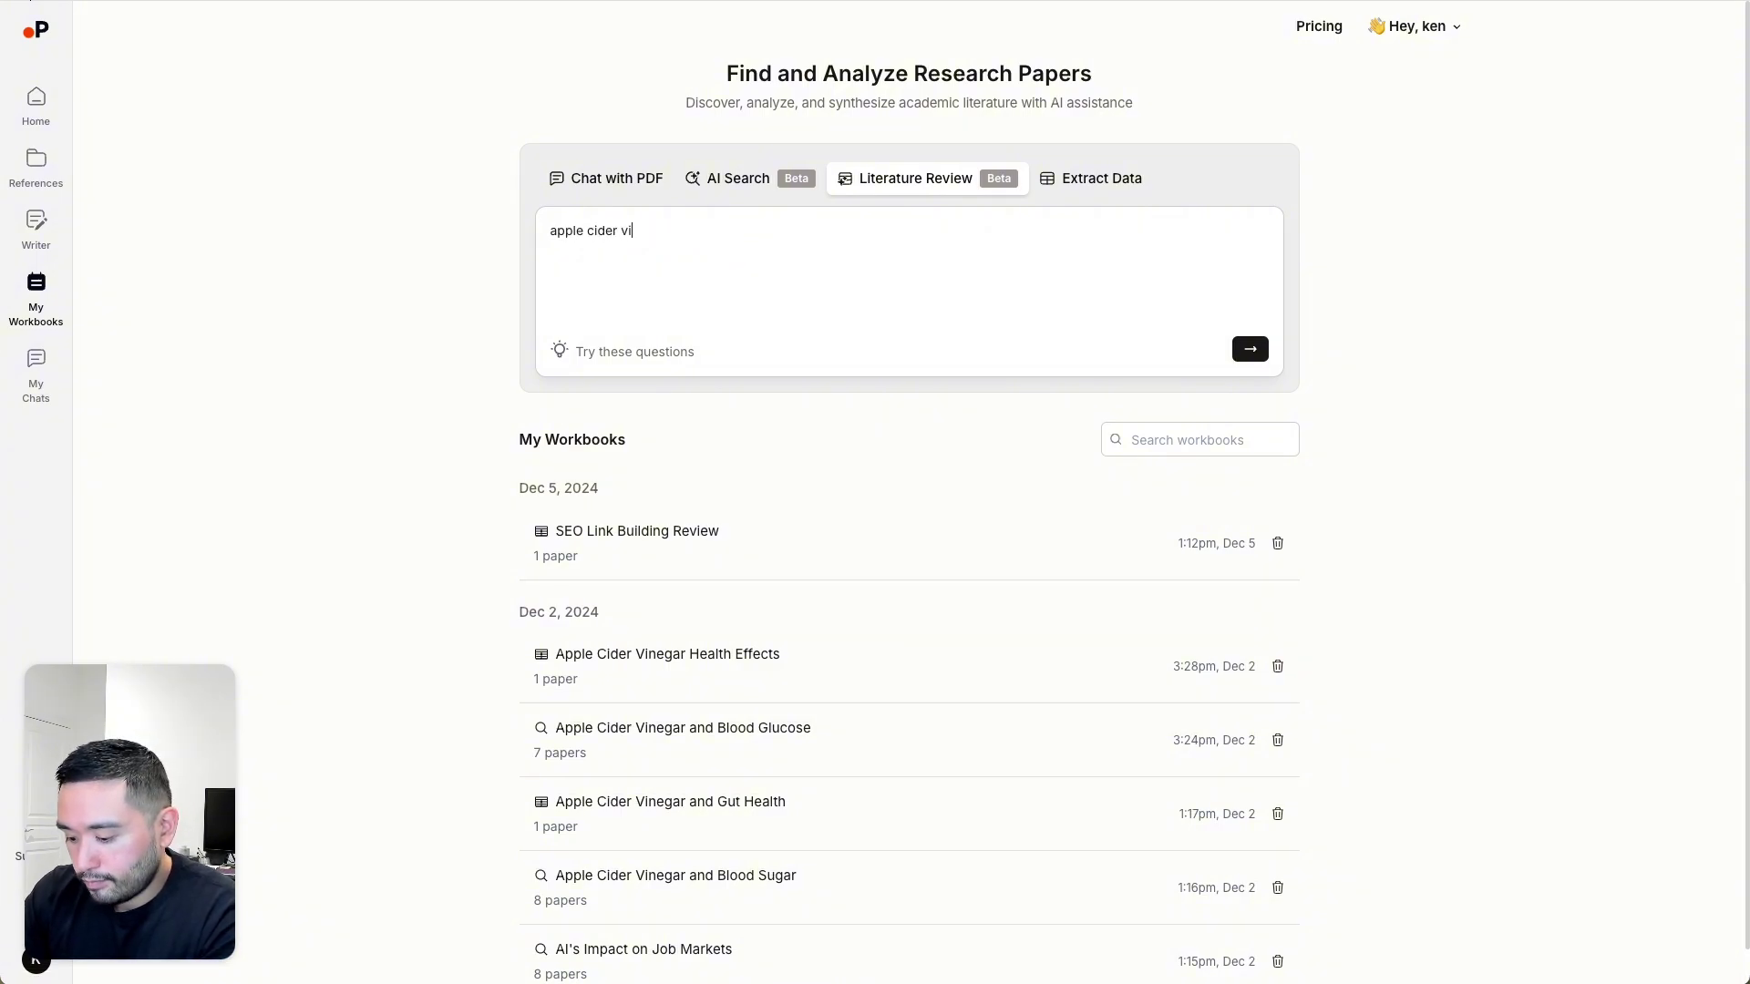
key("Return")
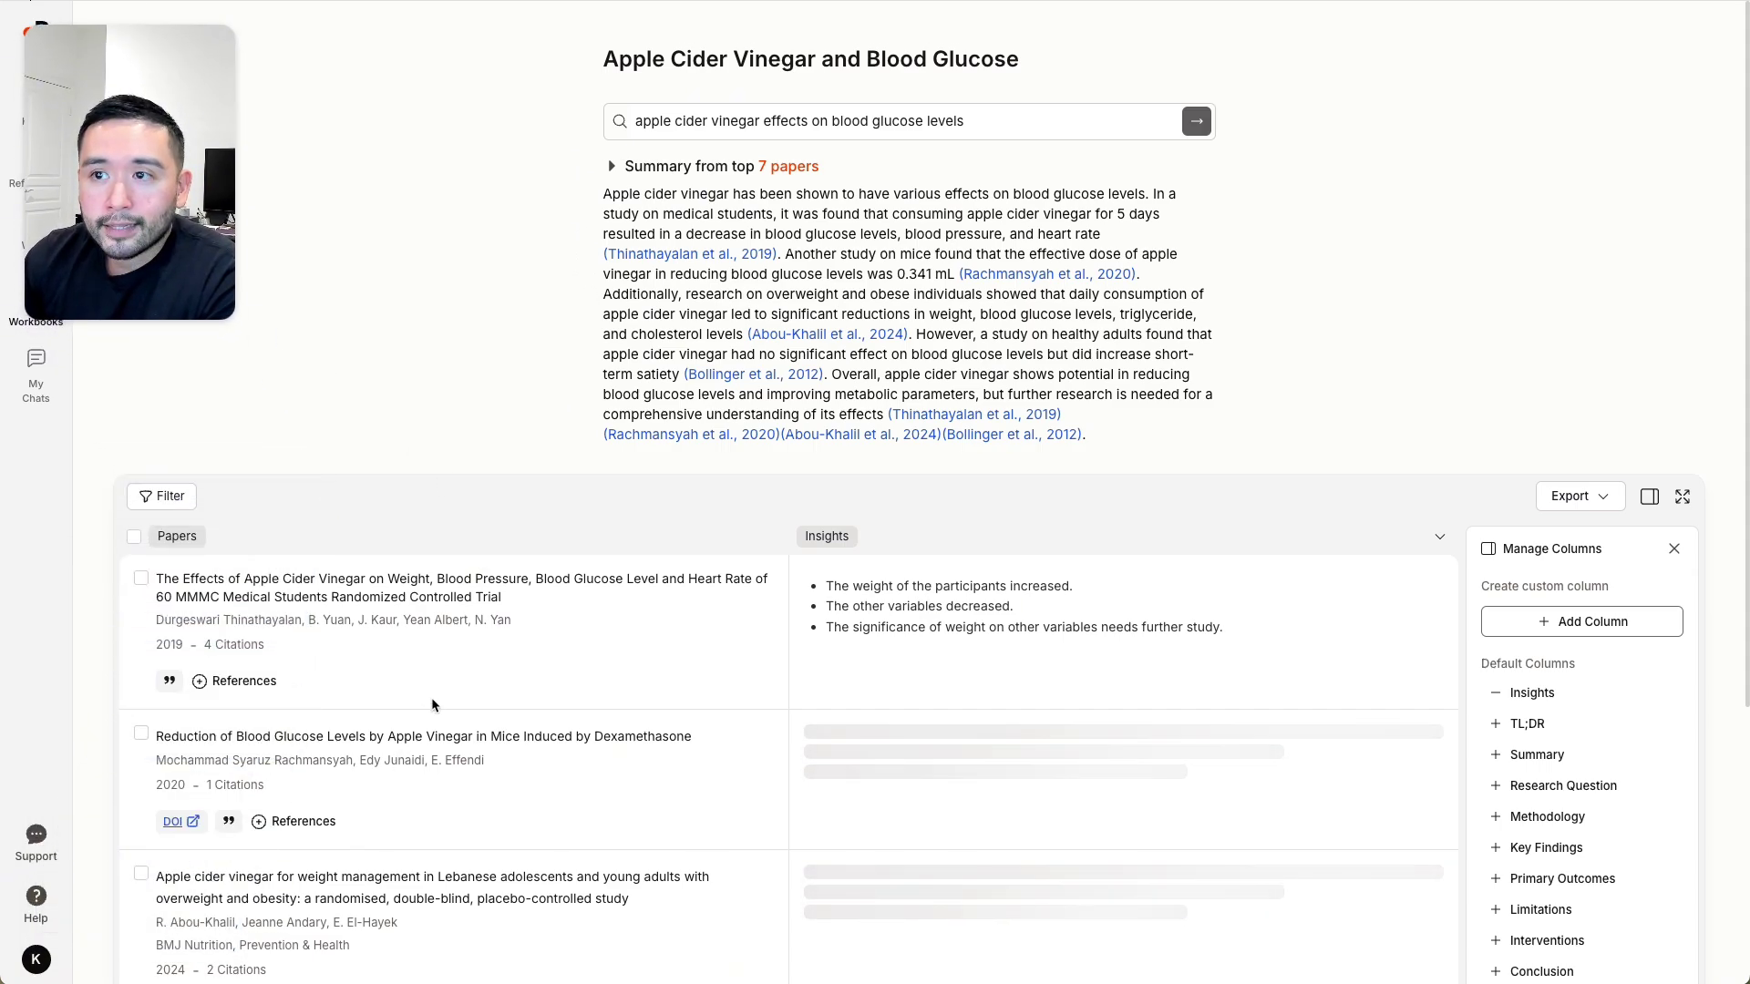
Review the literature review's summary of top papers and the Insights for each listed paper.
scroll(430, 698, "down", 5)
scroll(447, 709, "up", 4)
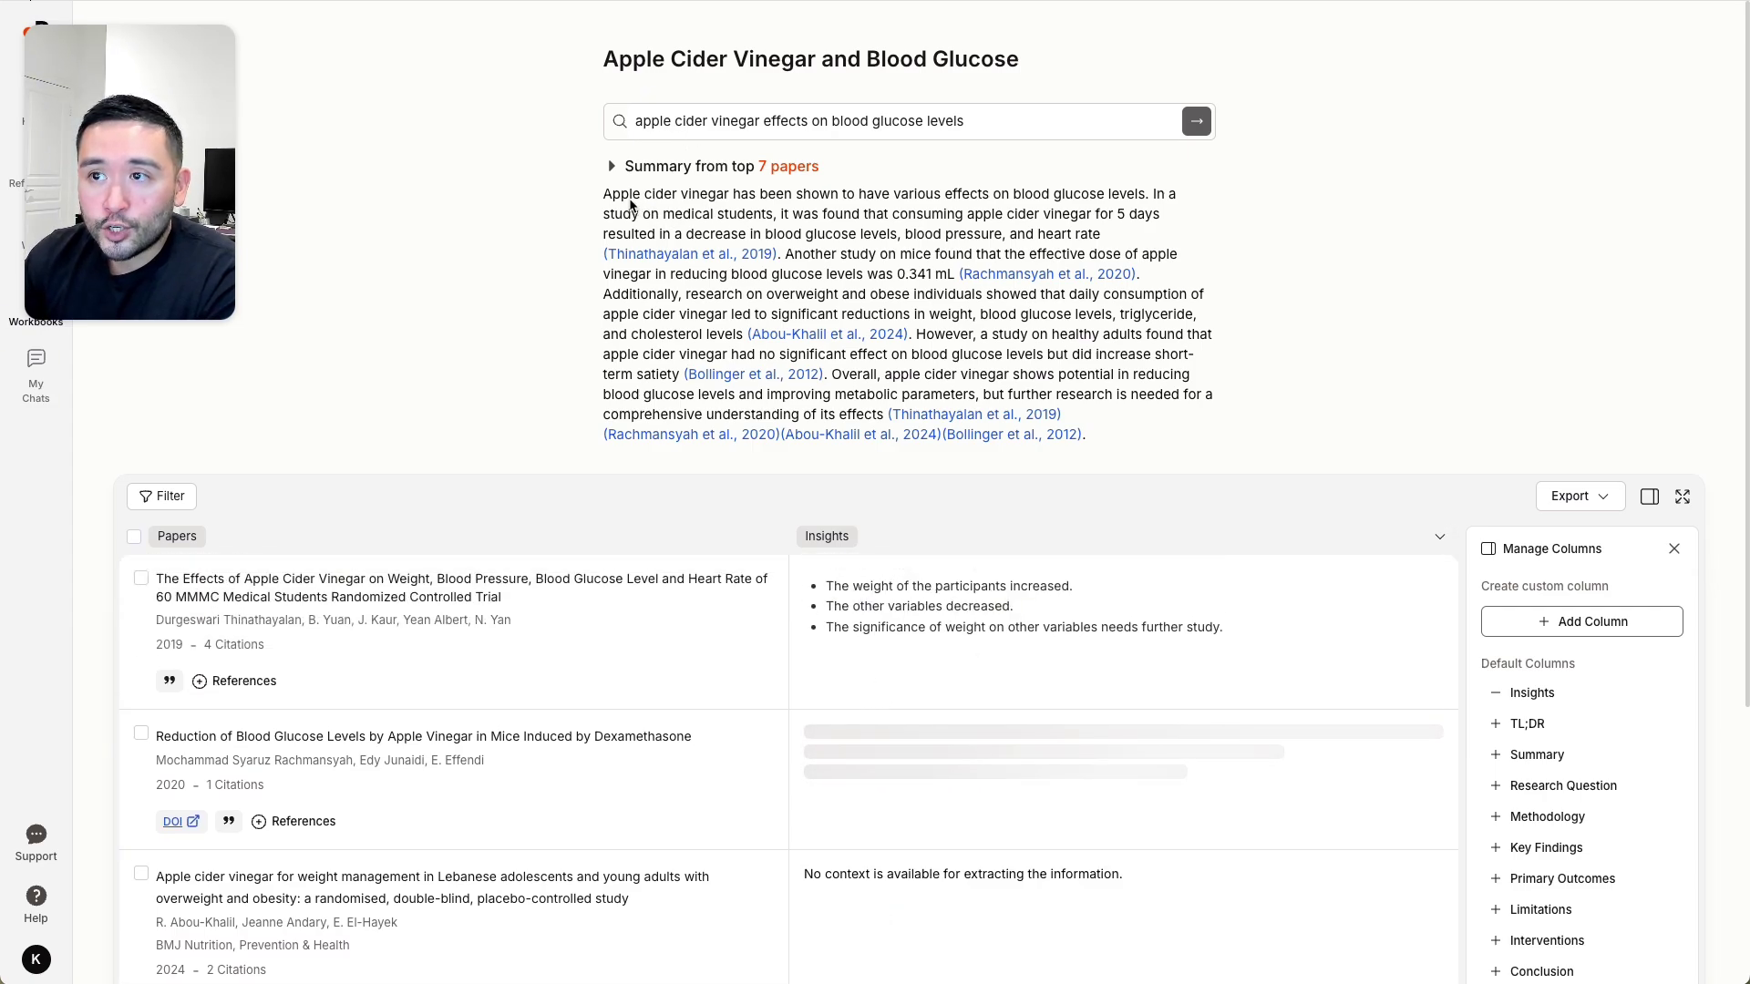
left_click_drag(603, 193, 1034, 293)
left_click(1034, 294)
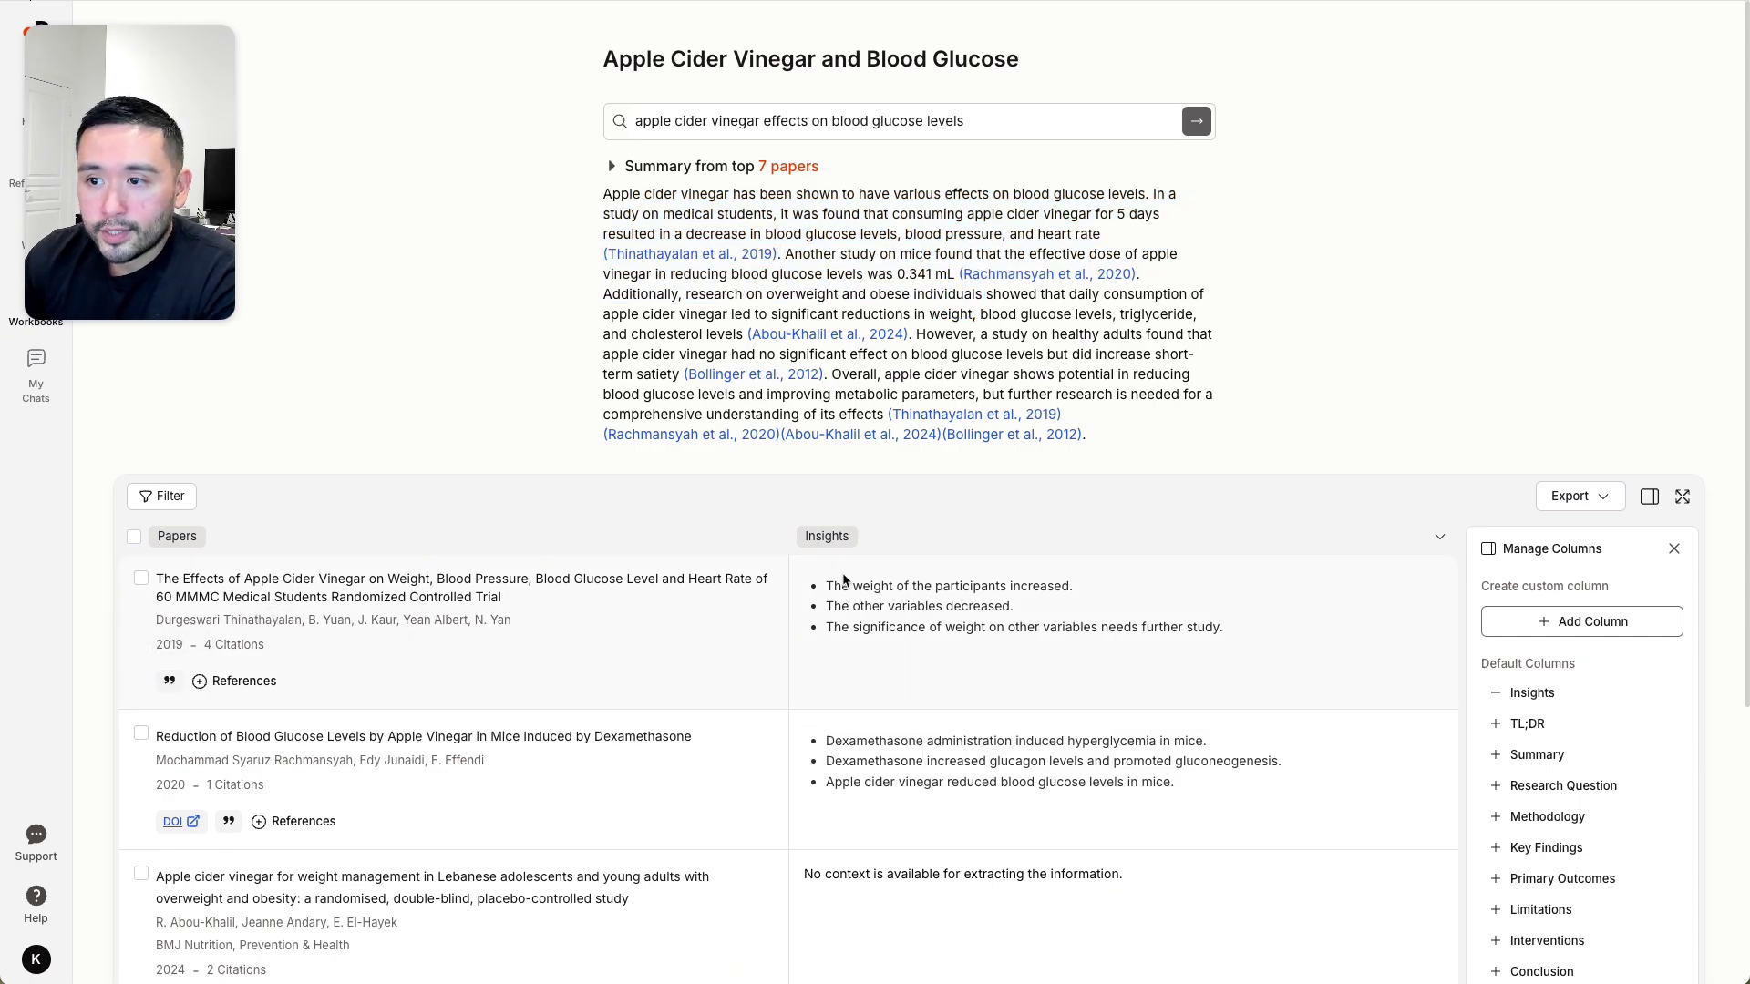
left_click_drag(834, 586, 998, 618)
scroll(1030, 656, "down", 2)
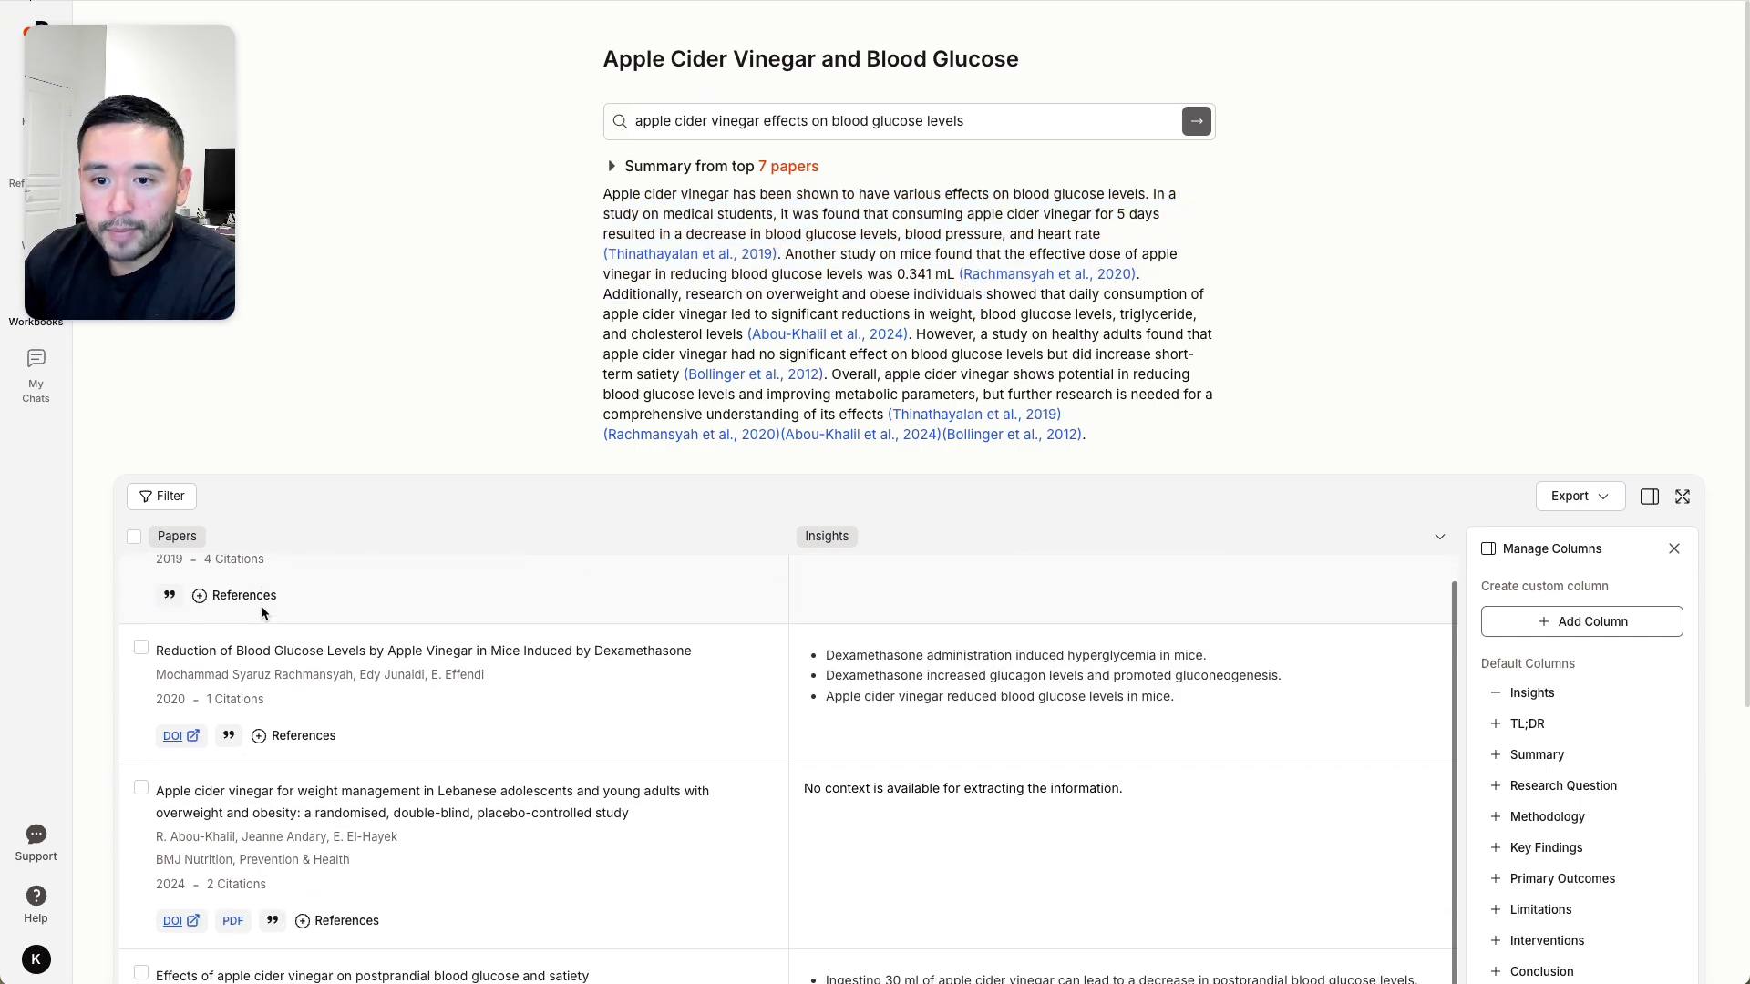
scroll(1549, 729, "down", 4)
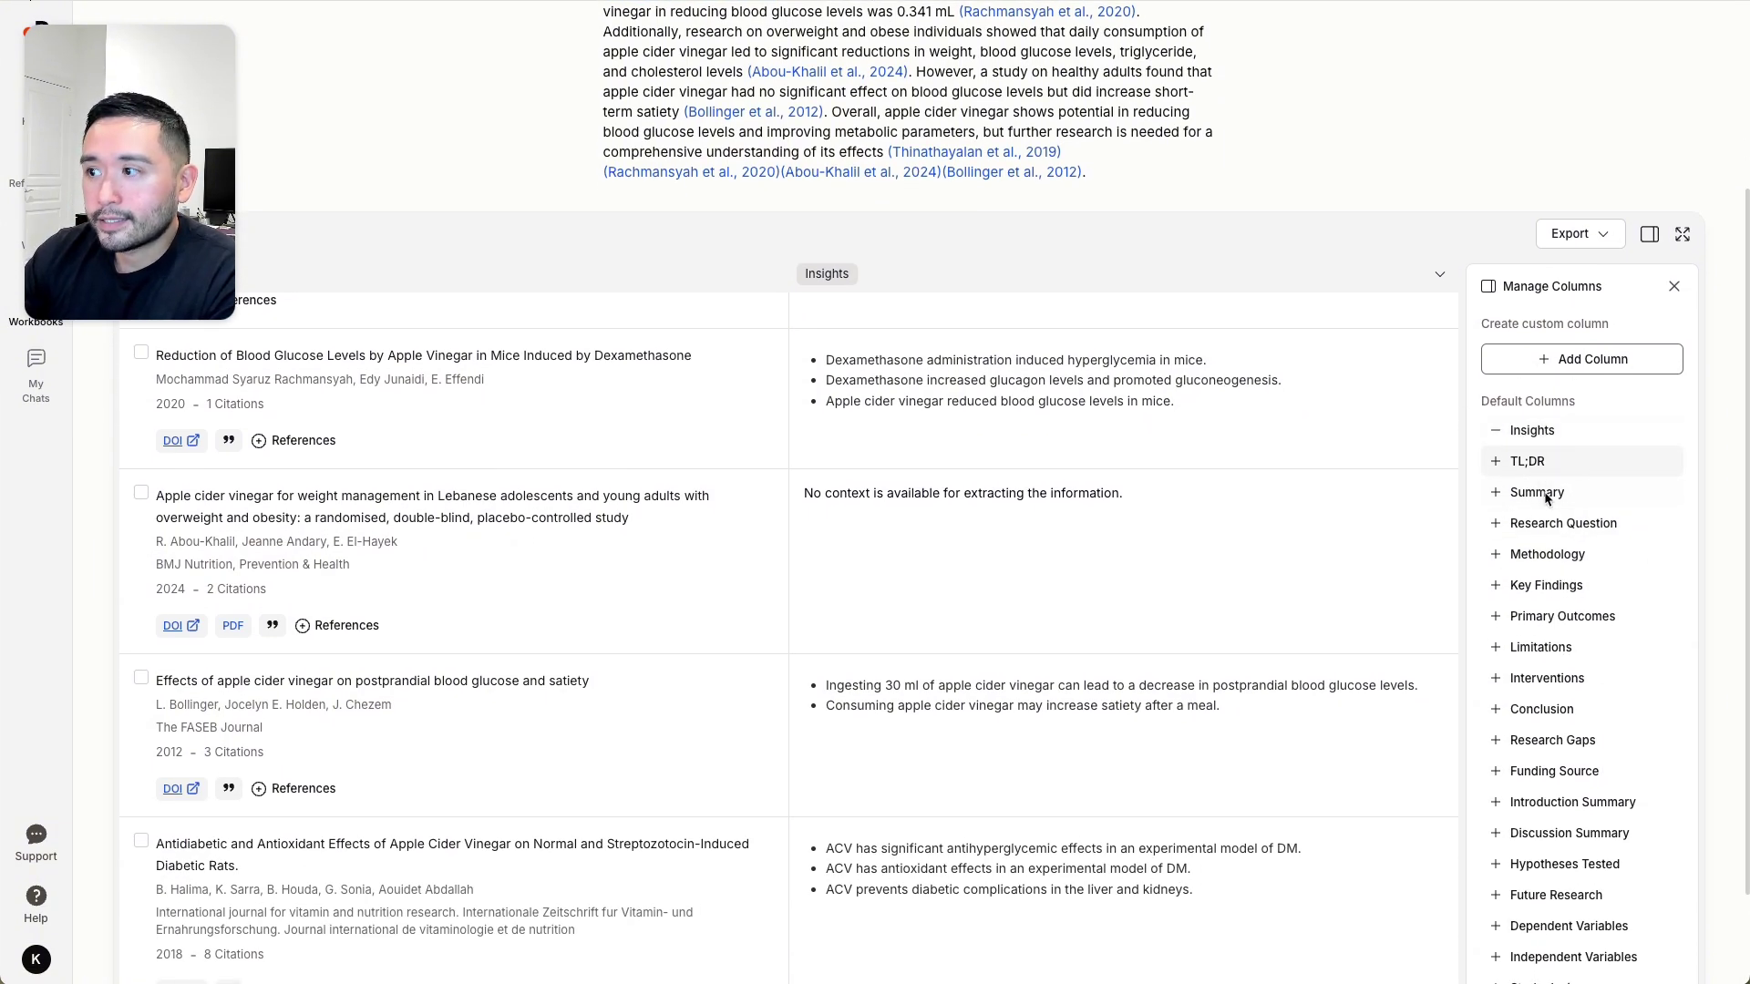
Add the TL;DR, Summary and Methodology columns to the literature review table.
left_click(1517, 465)
left_click(1530, 495)
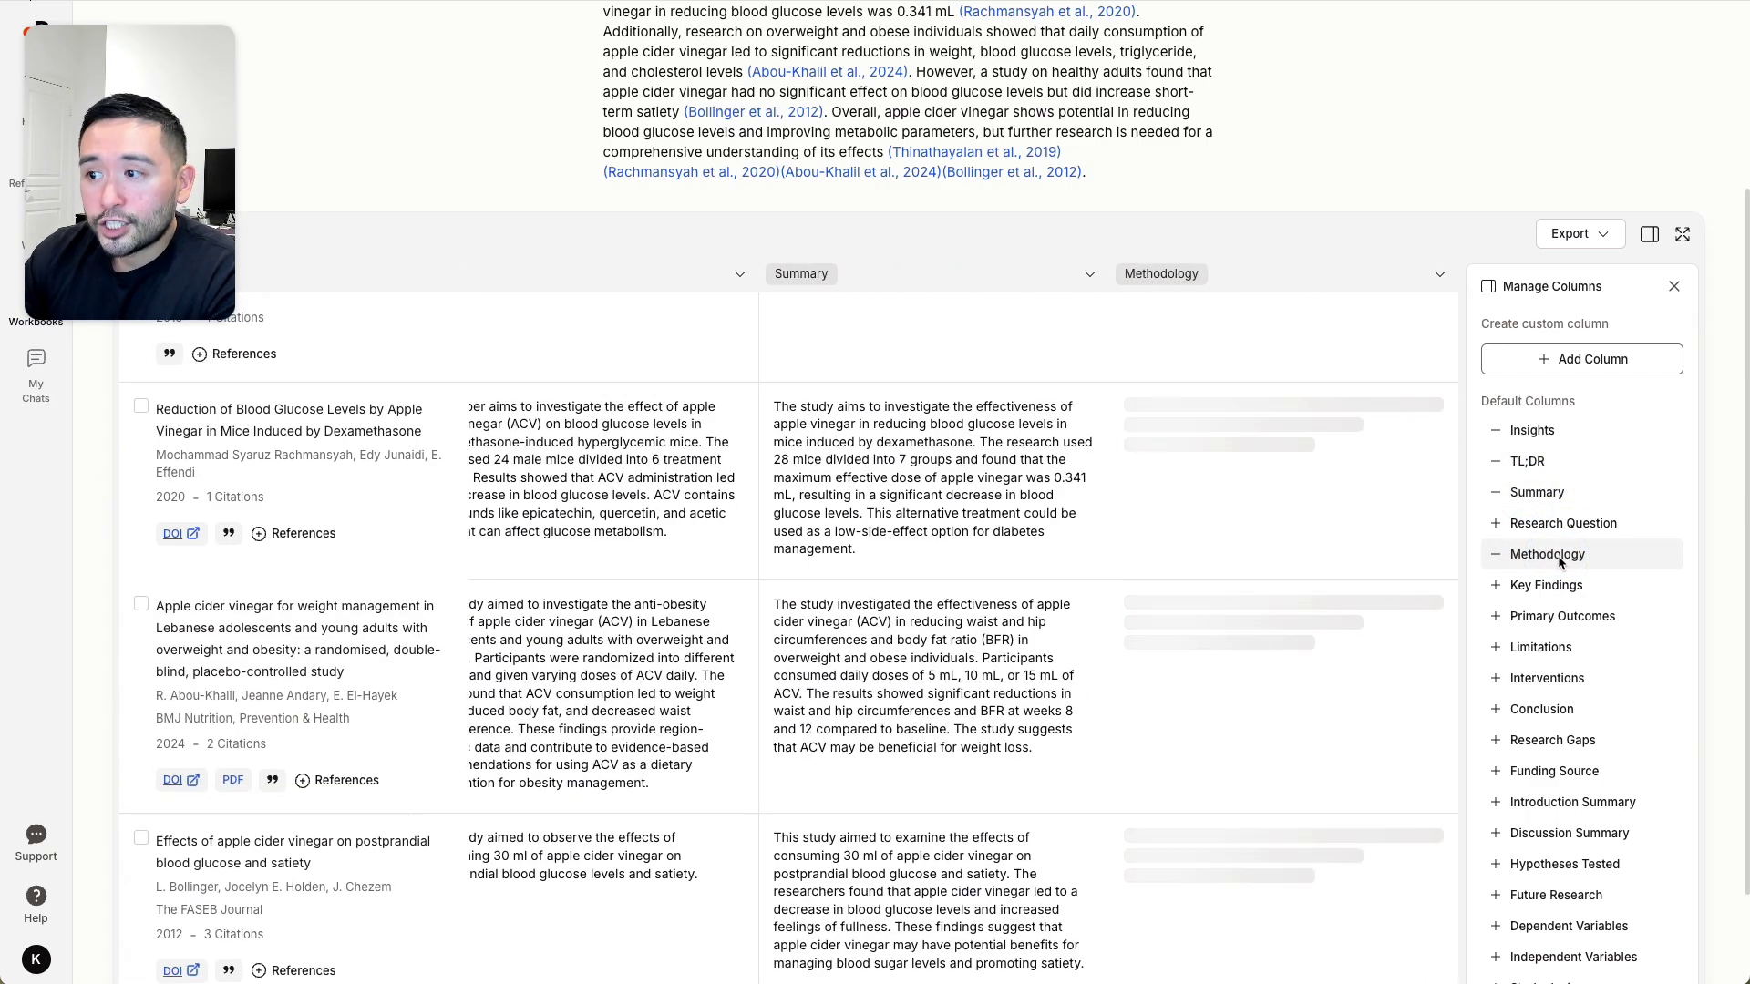
scroll(796, 694, "right", 3)
scroll(796, 695, "left", 4)
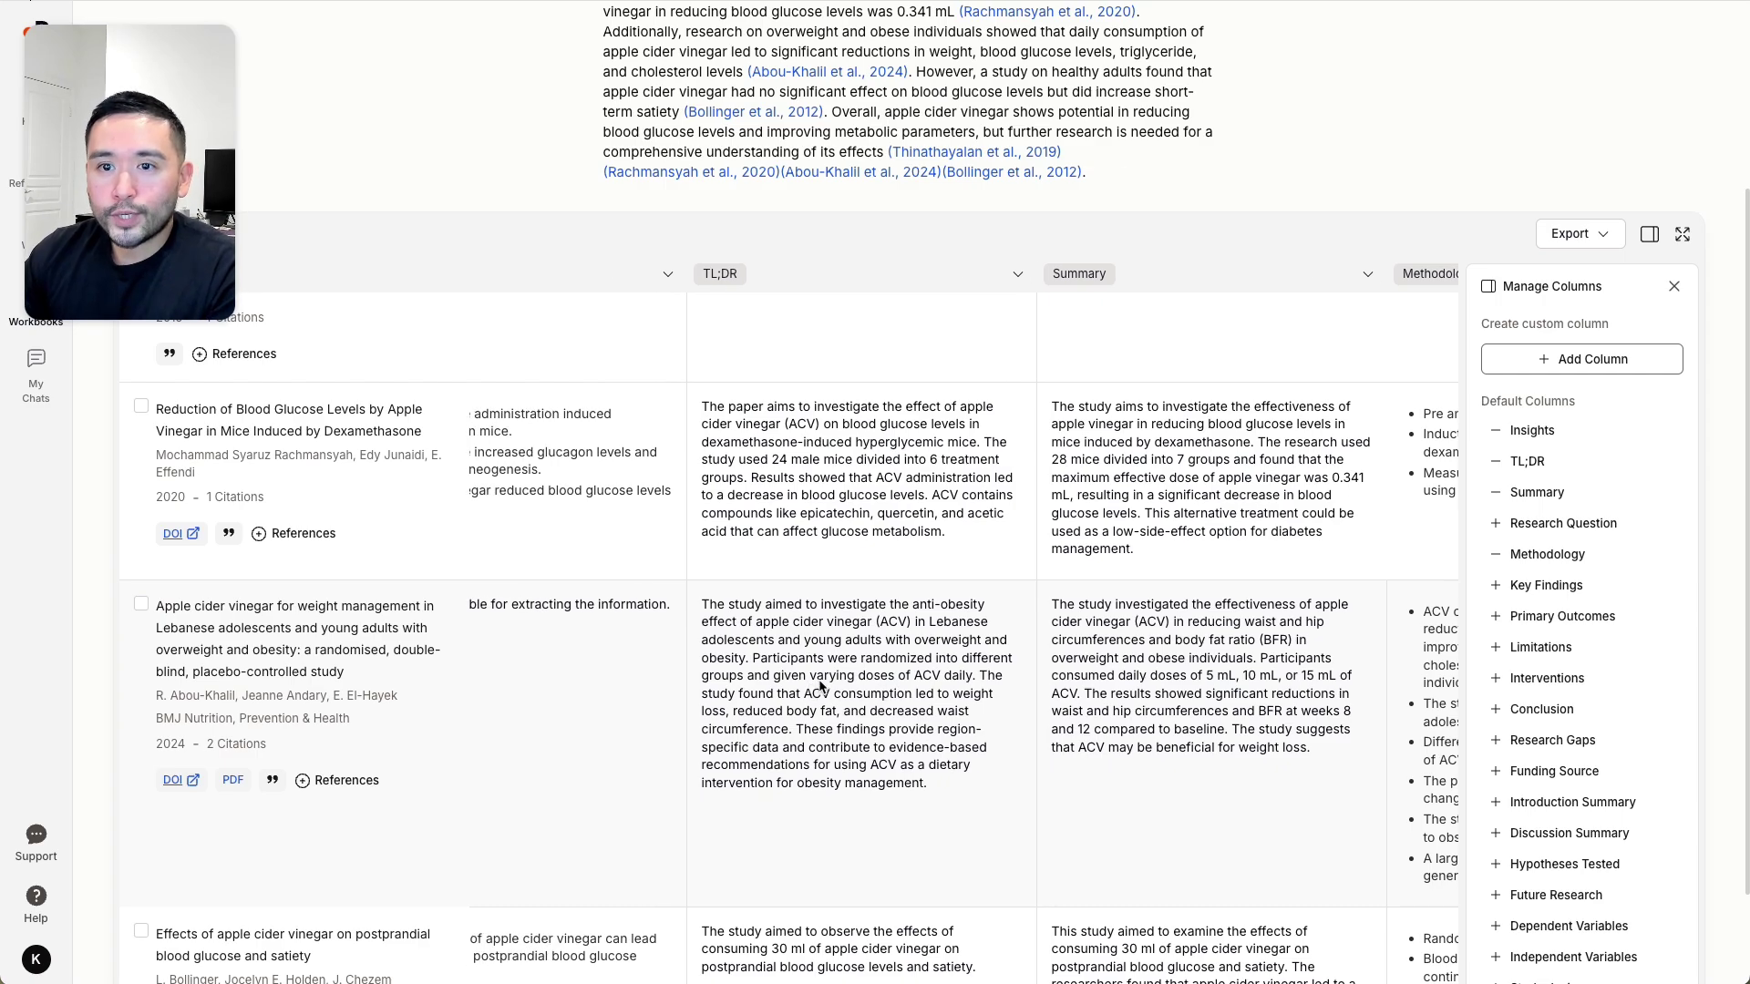
Compare the papers across the Insights, TL;DR, Summary and Methodology columns.
scroll(820, 685, "up", 2)
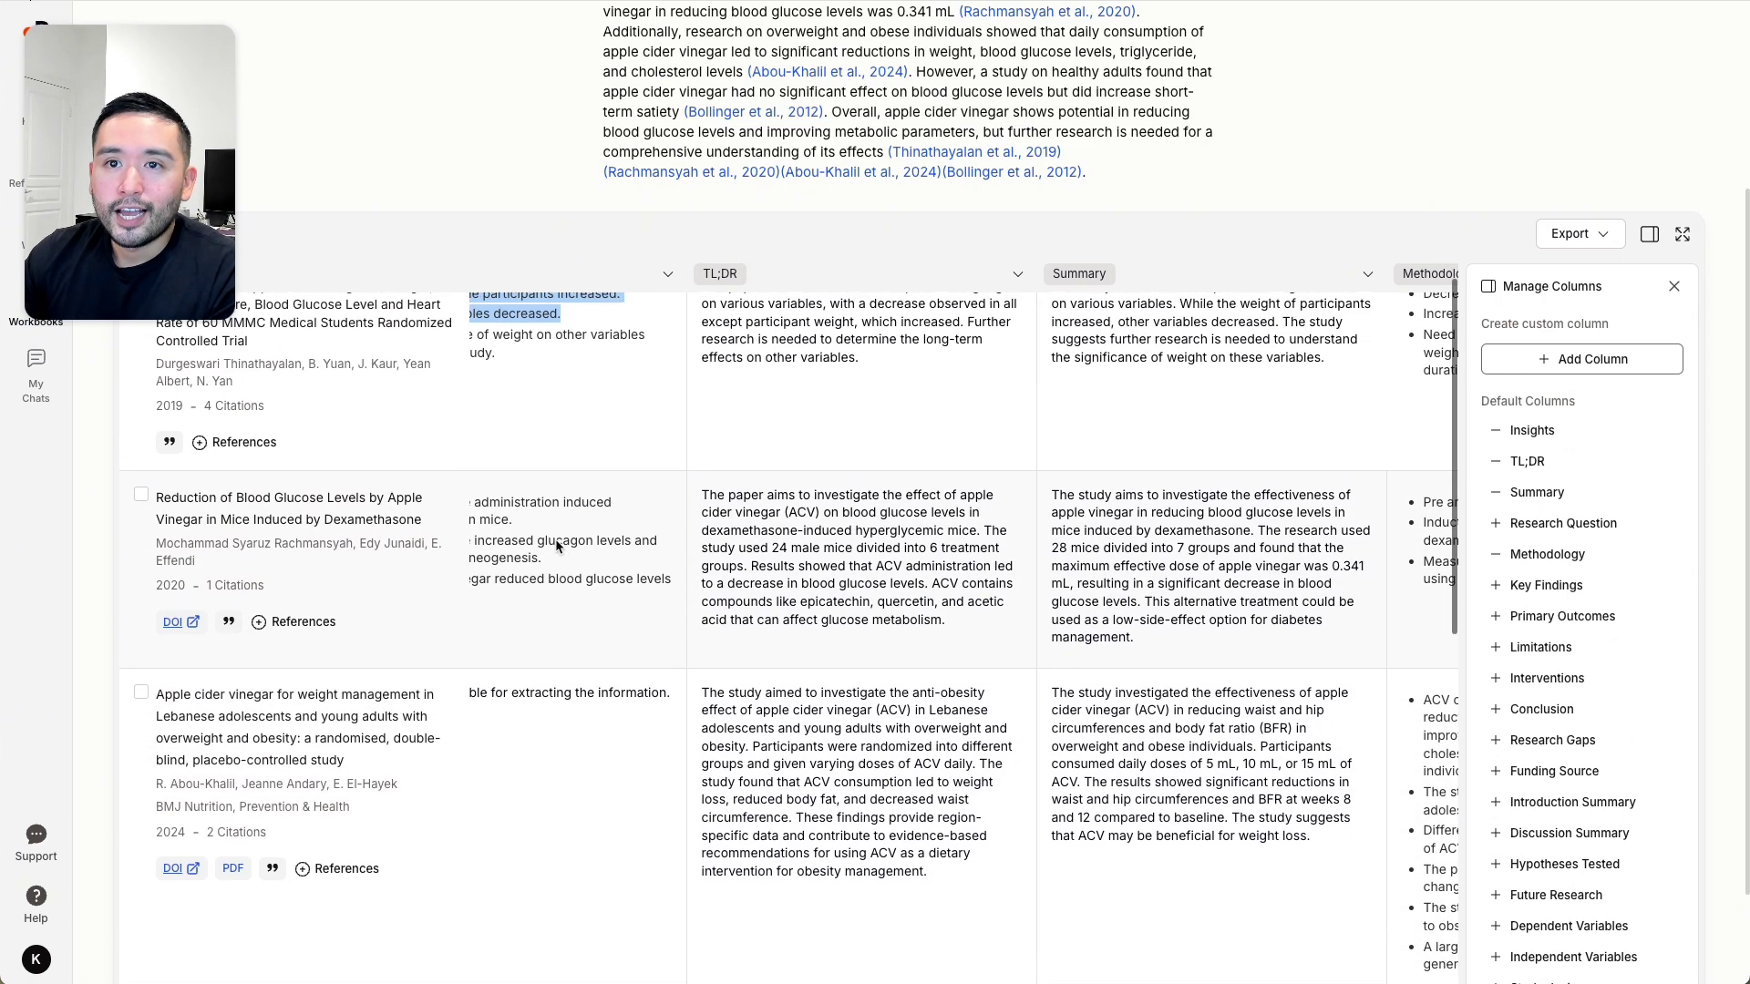
scroll(434, 396, "down", 2)
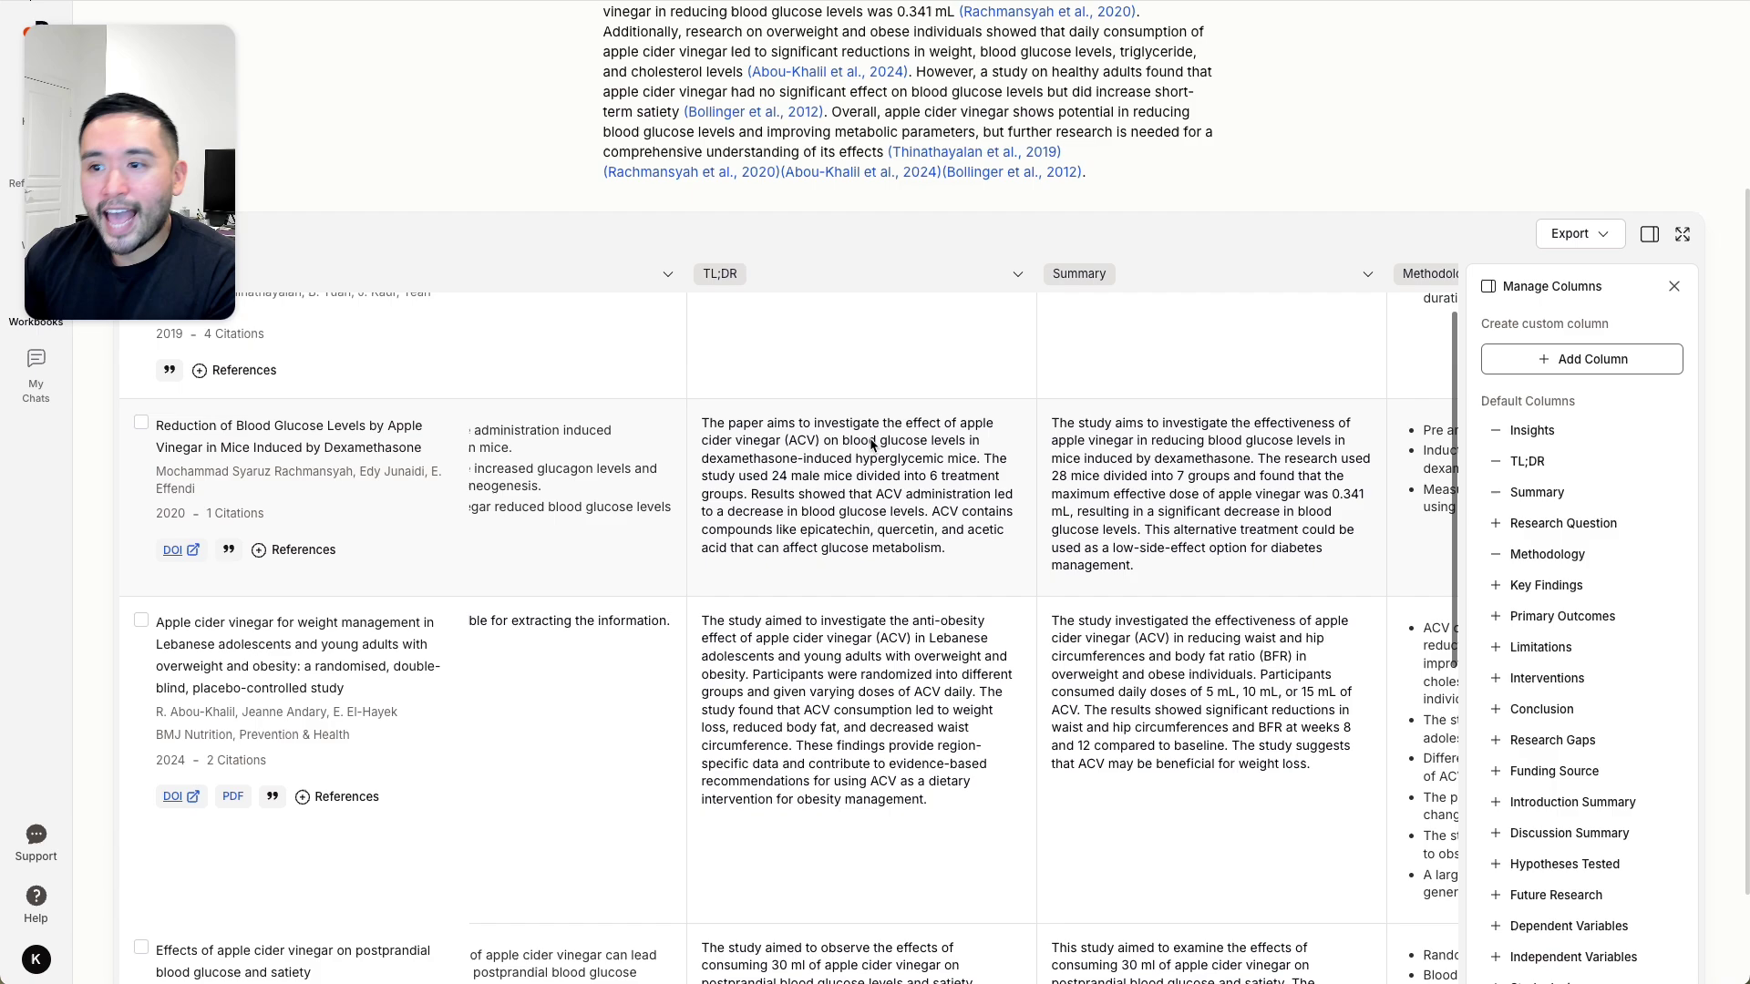
scroll(872, 445, "right", 3)
scroll(869, 446, "left", 4)
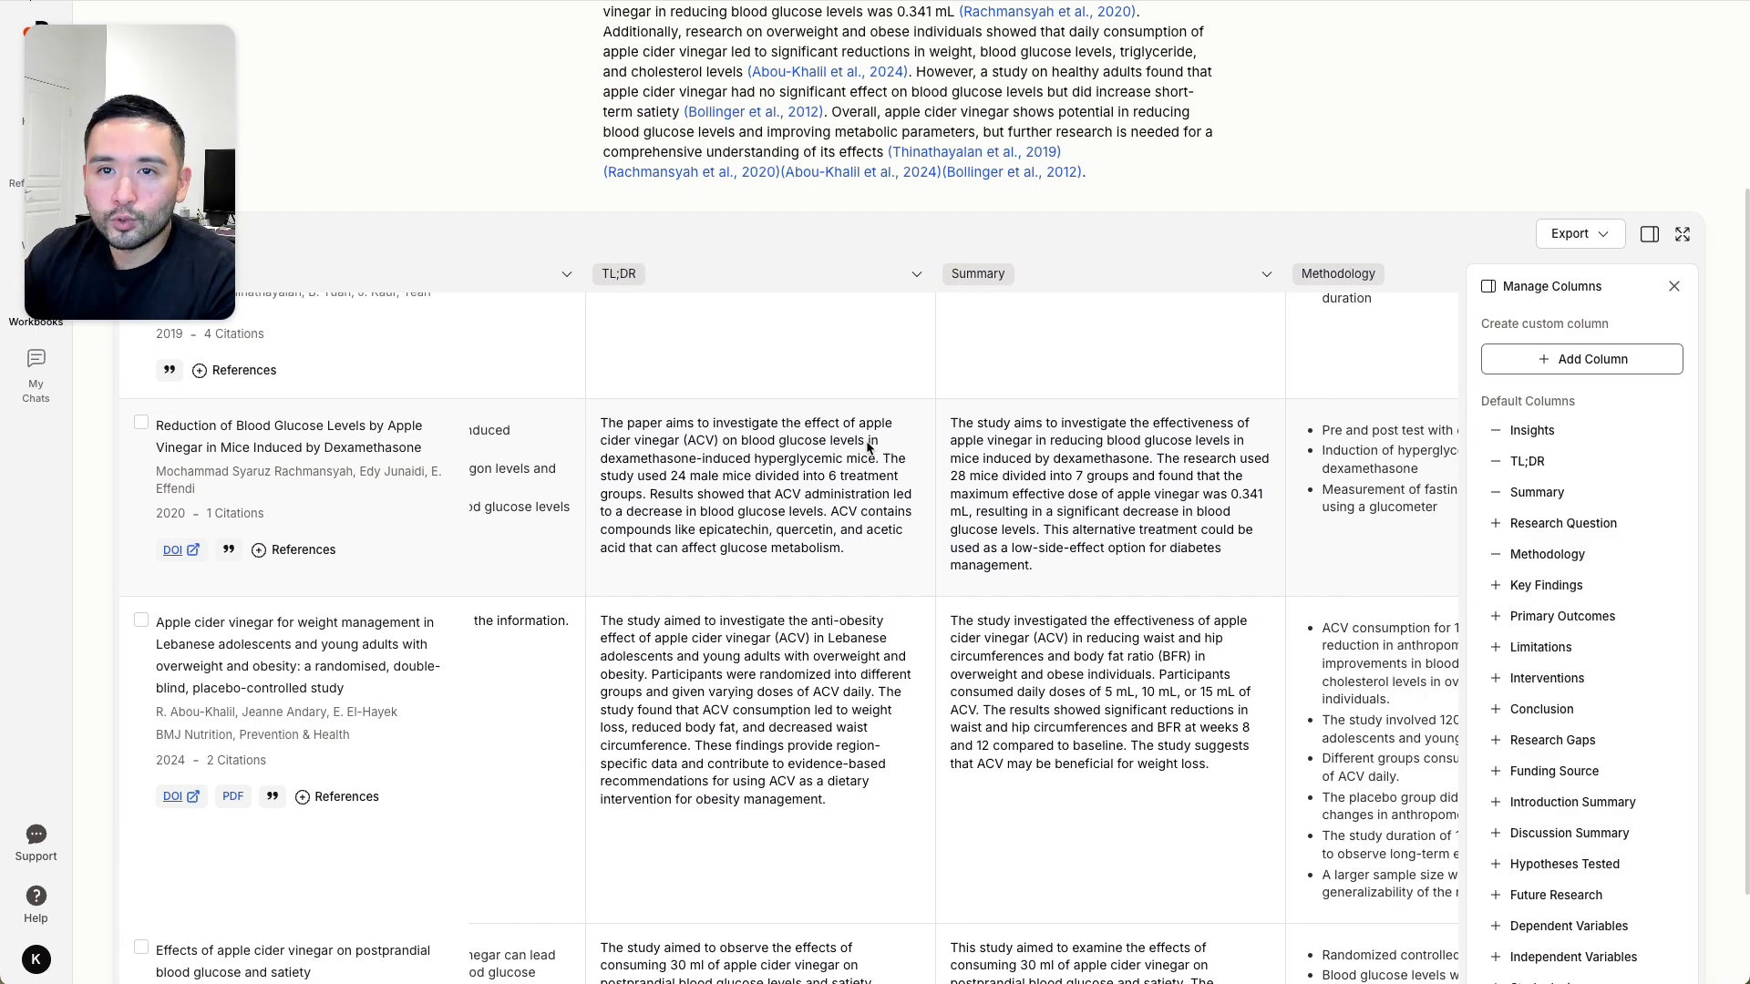
scroll(866, 442, "left", 3)
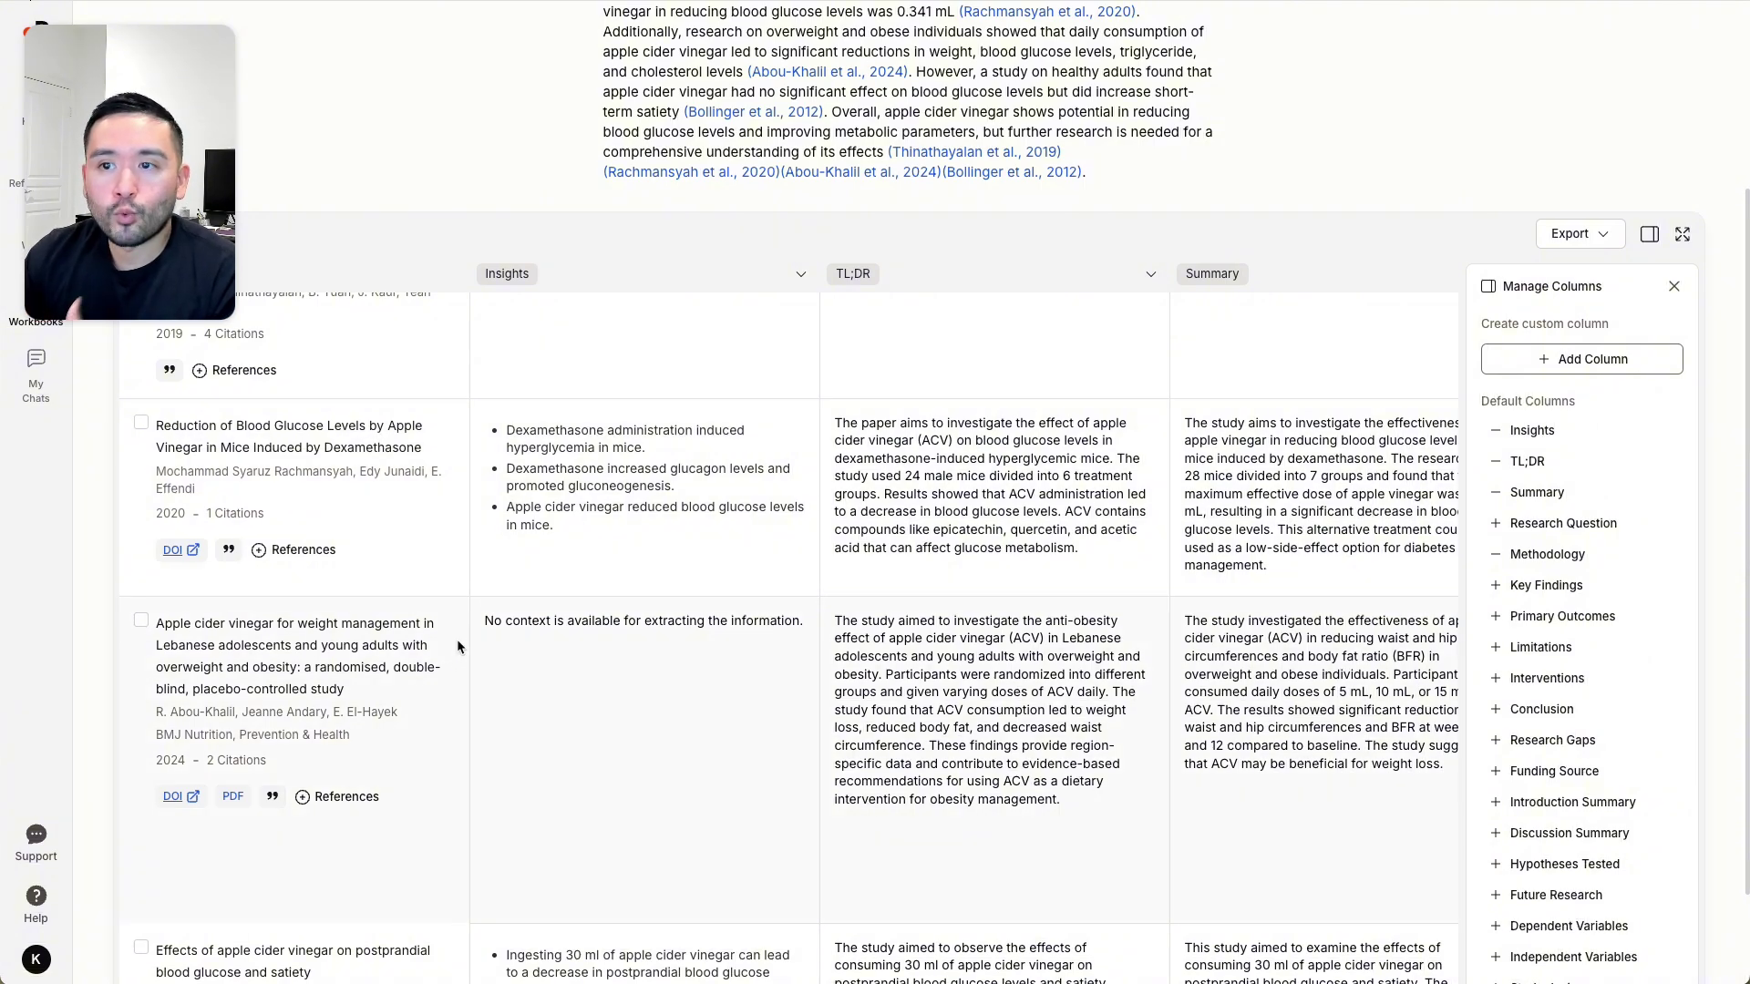
Reread the first papers' insights, the literature review's overall summary and the remaining papers in the table.
scroll(463, 636, "up", 2)
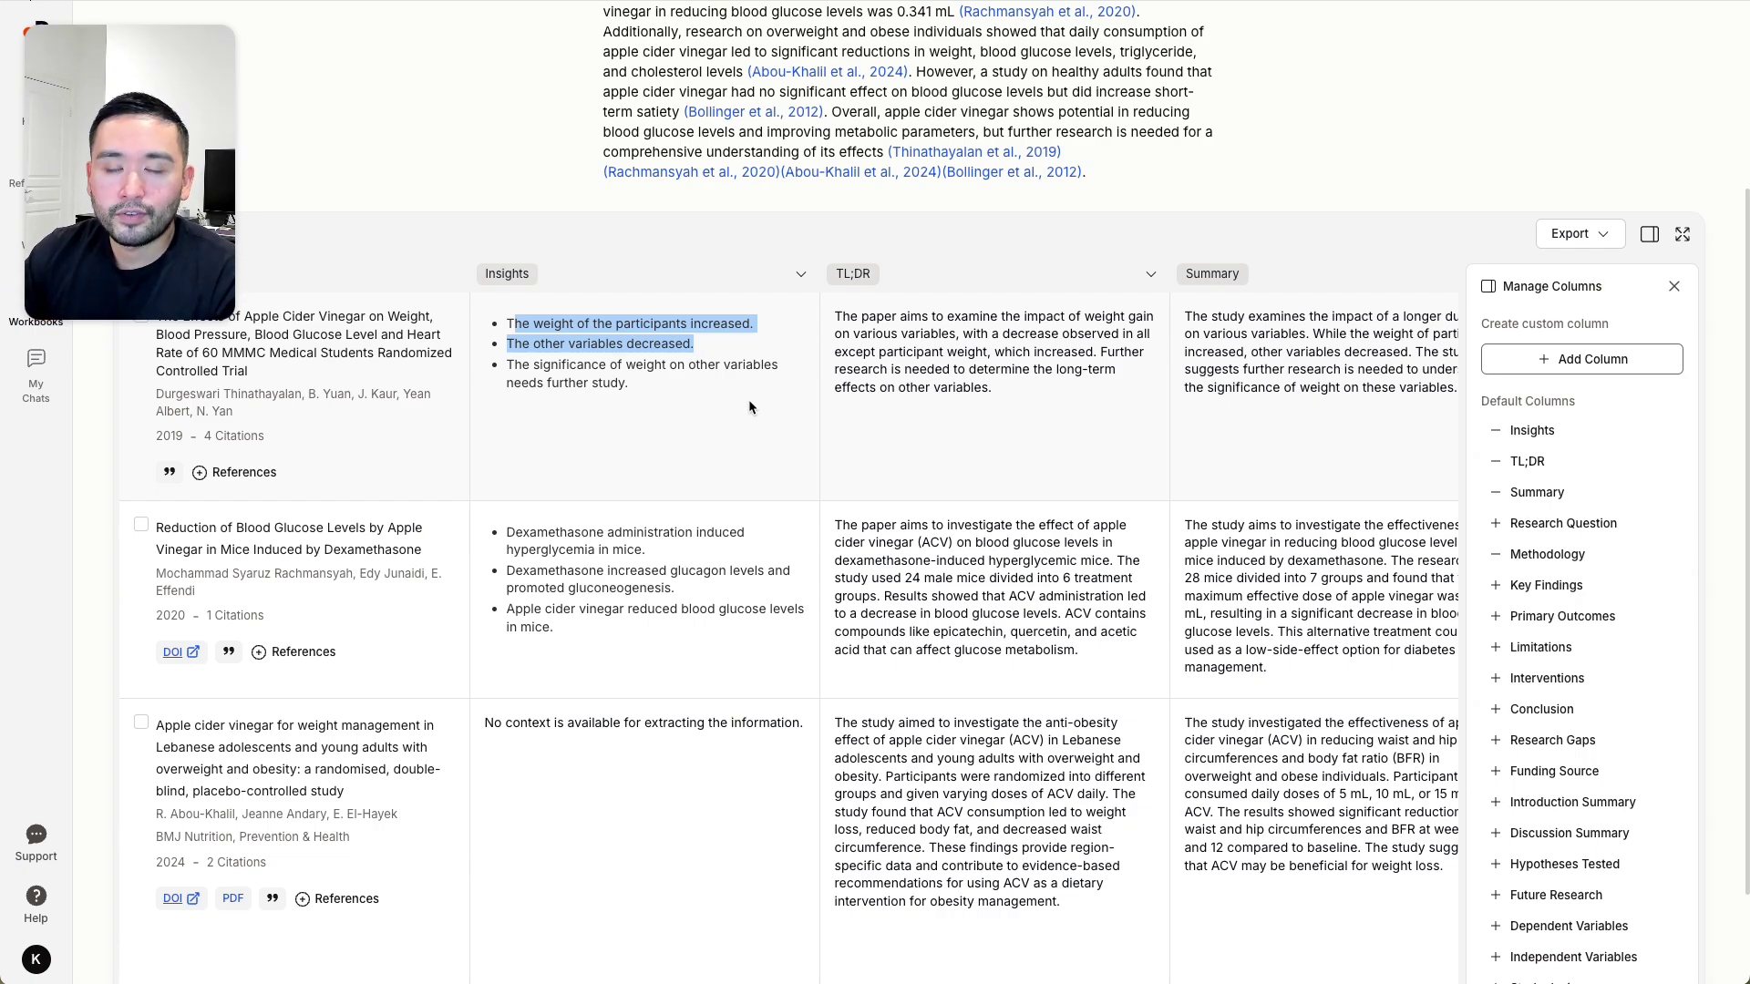
scroll(757, 399, "up", 5)
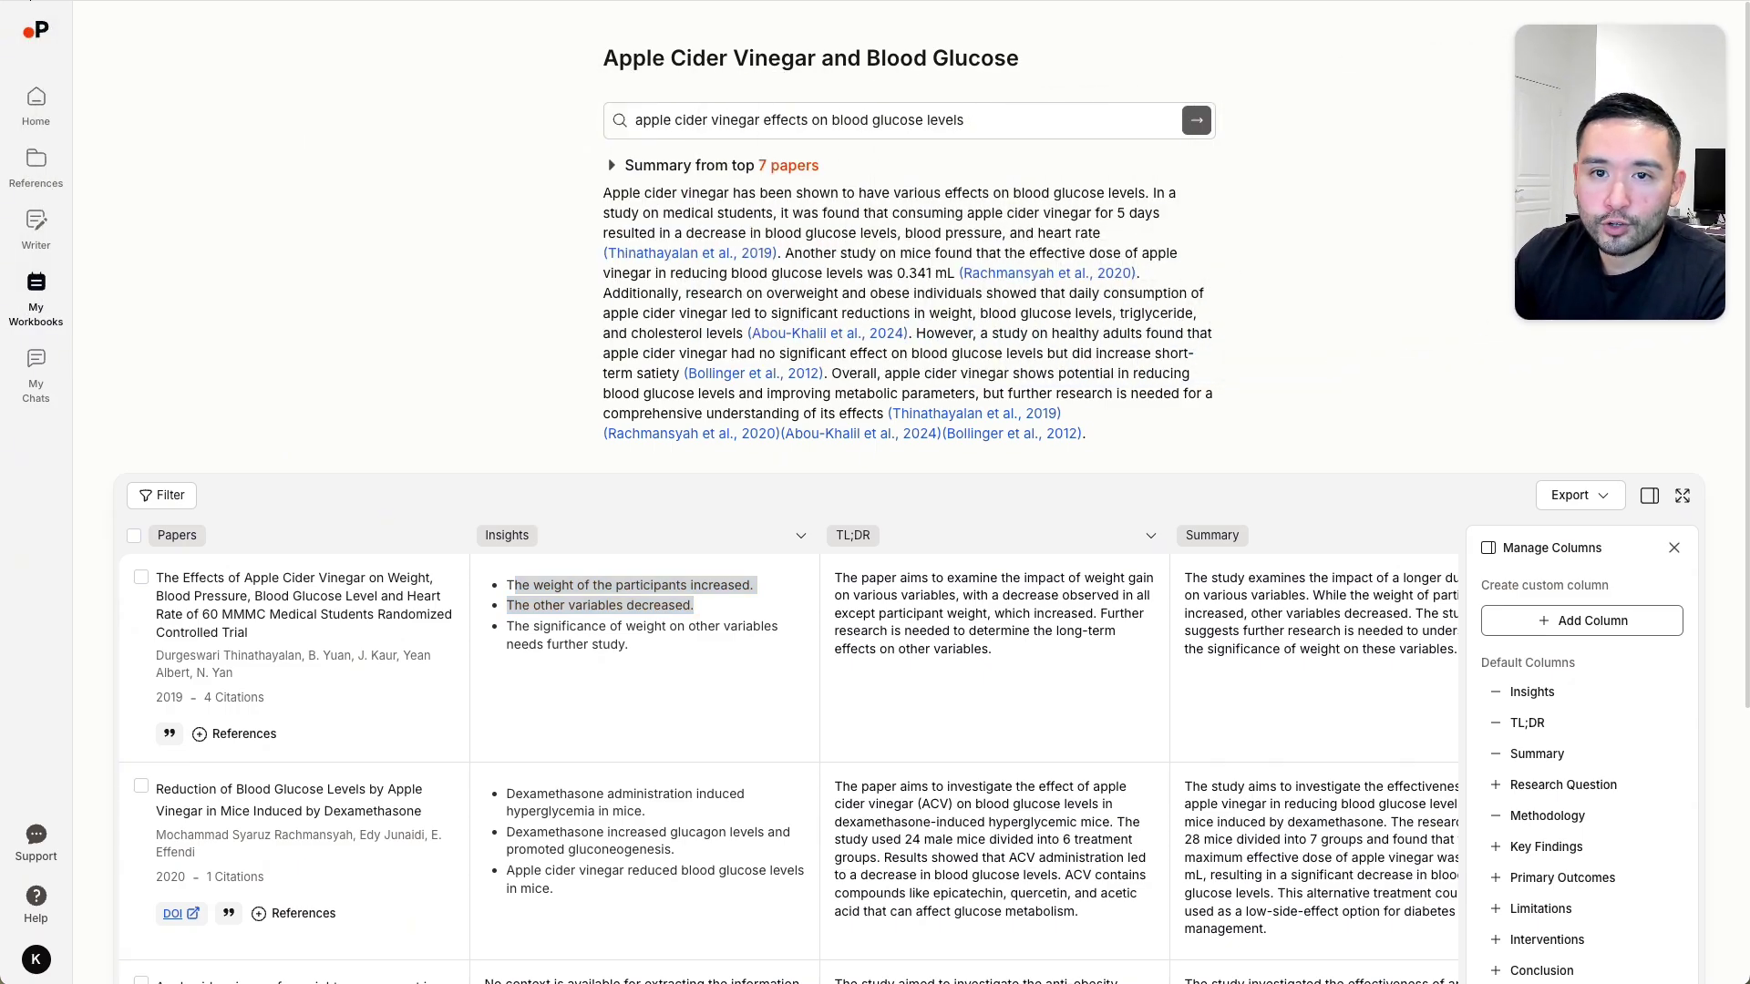
scroll(658, 711, "down", 10)
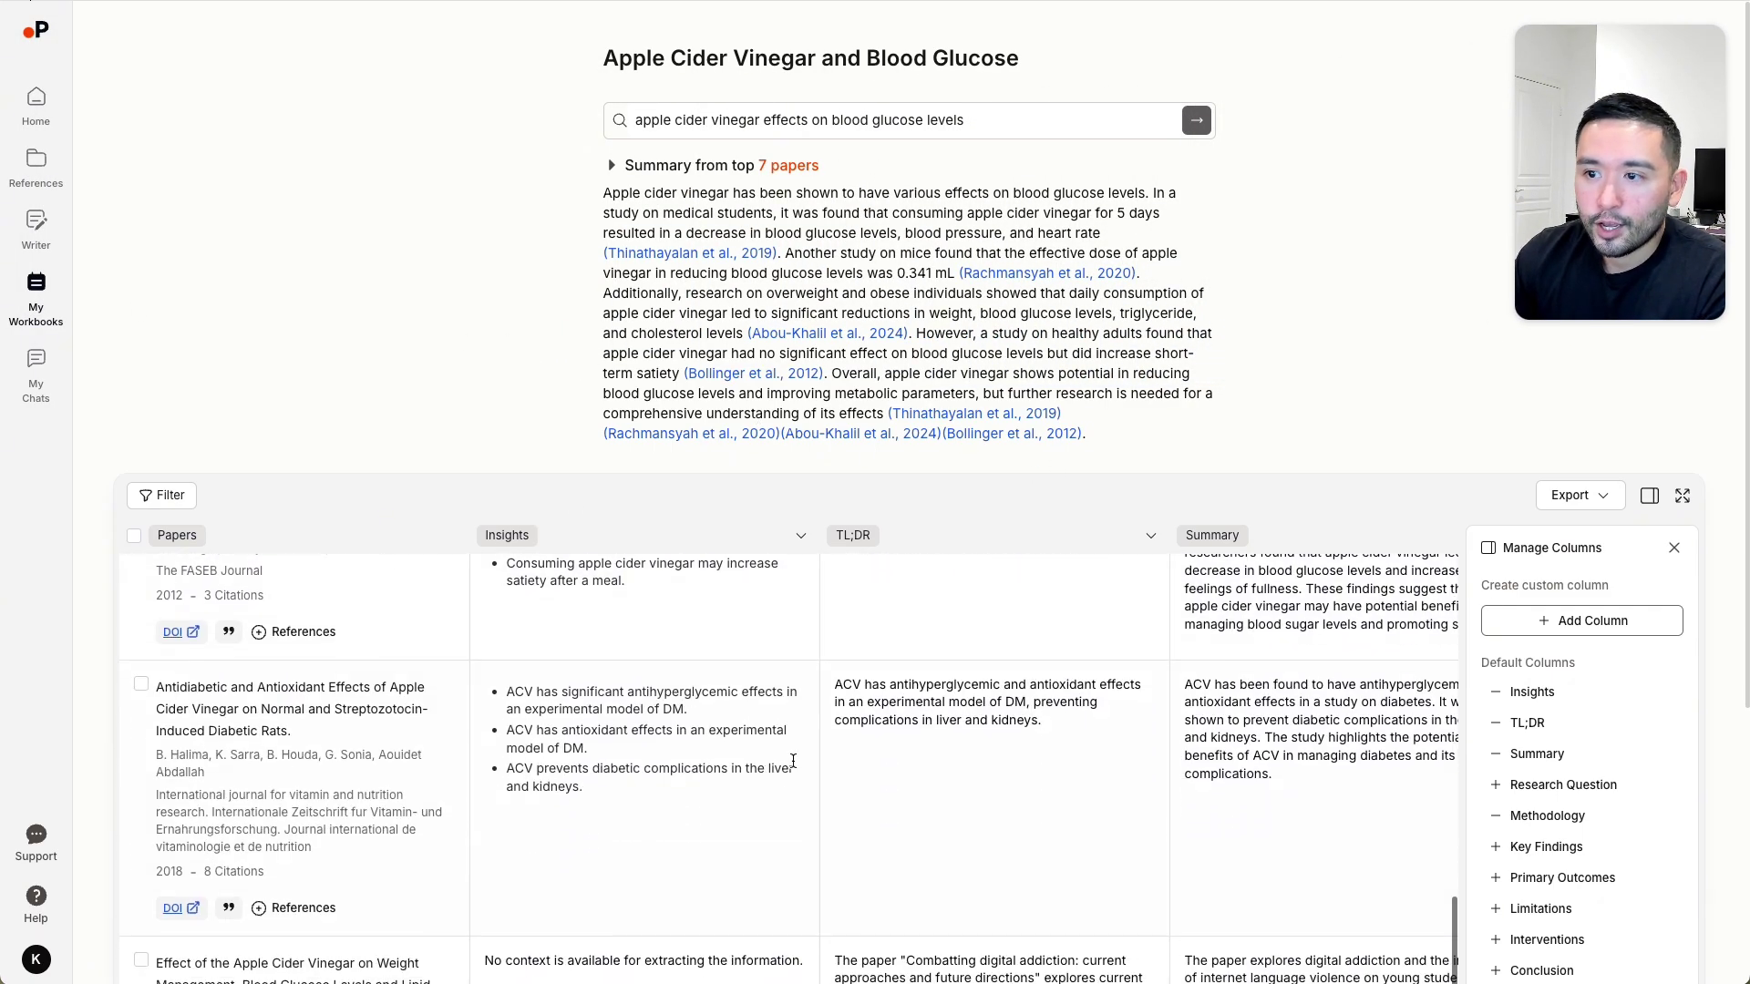
Start a new data extraction in My Workbooks and open the paper selection from My References.
left_click(38, 284)
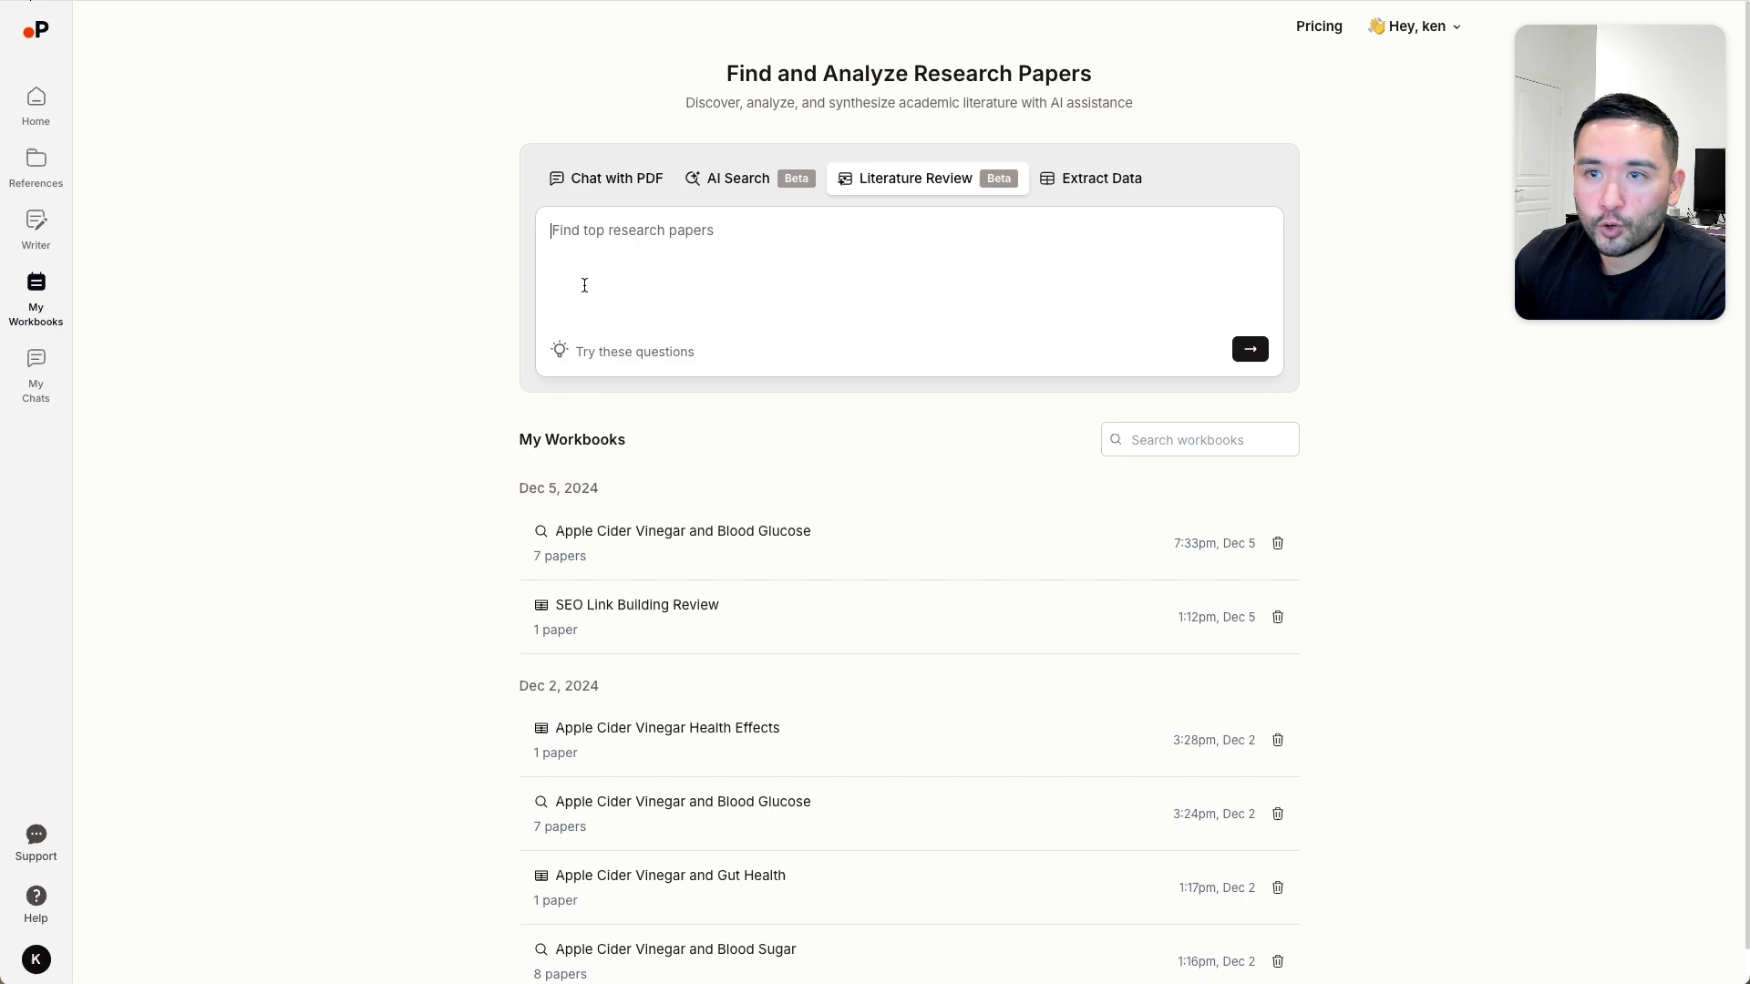
scroll(829, 352, "down", 2)
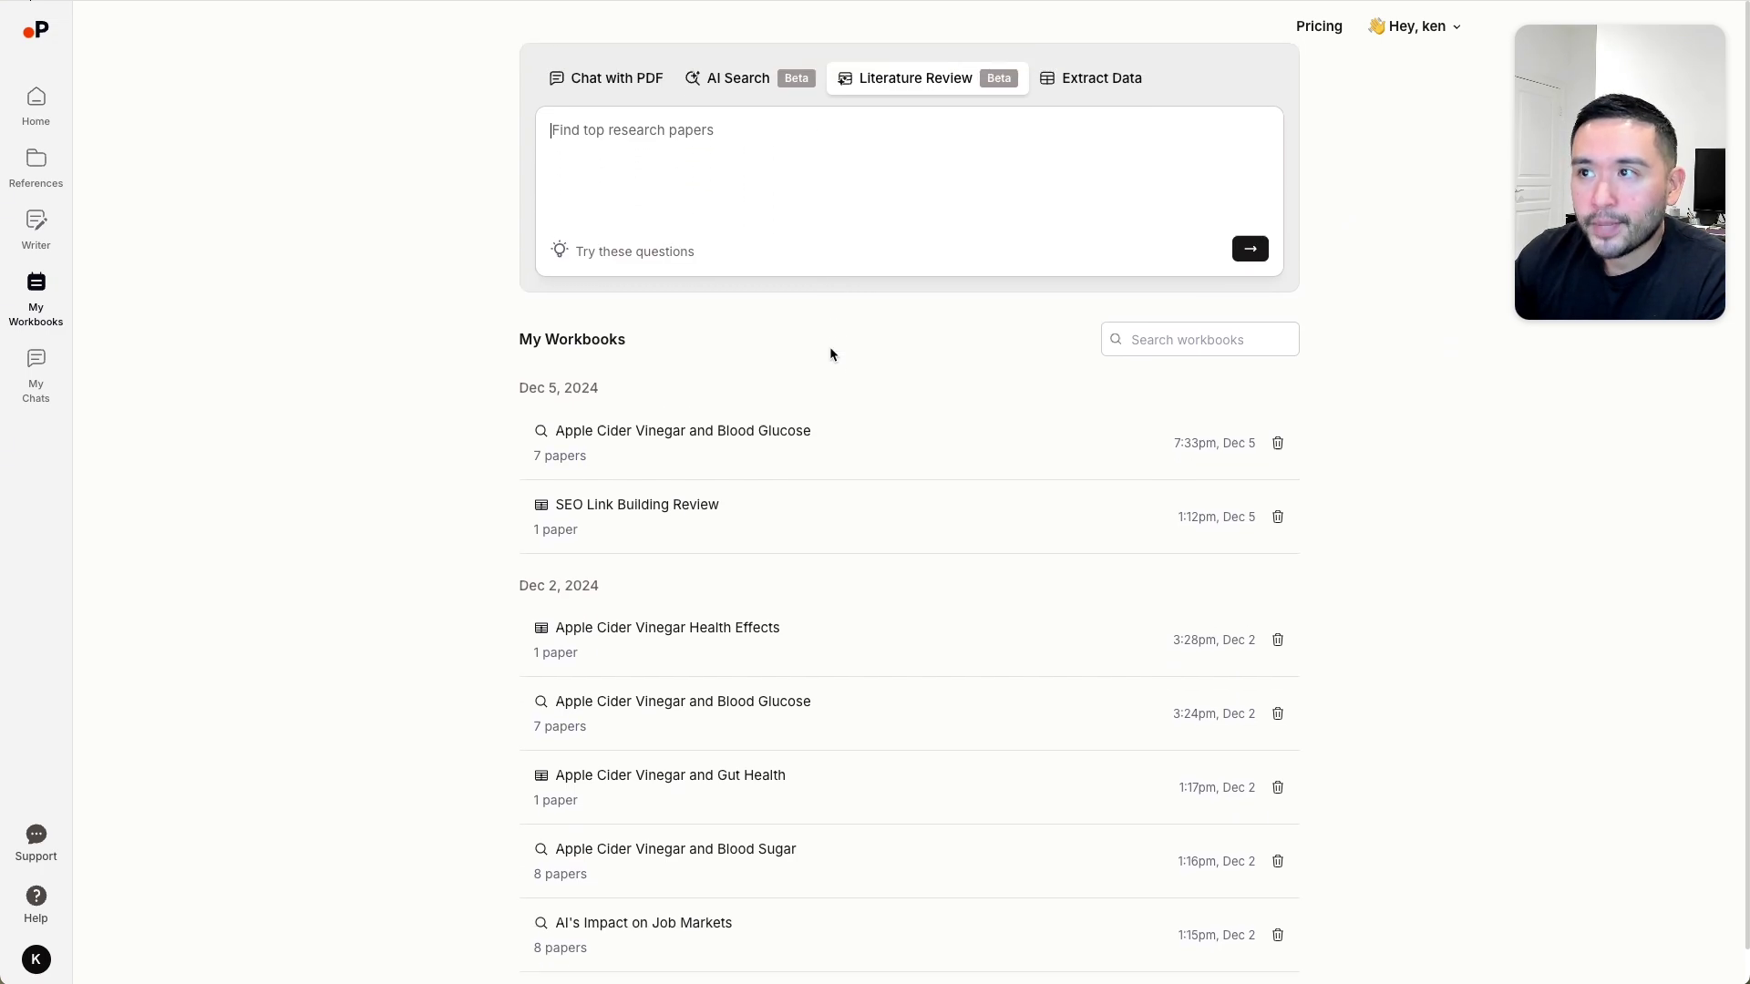
scroll(829, 352, "up", 2)
left_click(1109, 179)
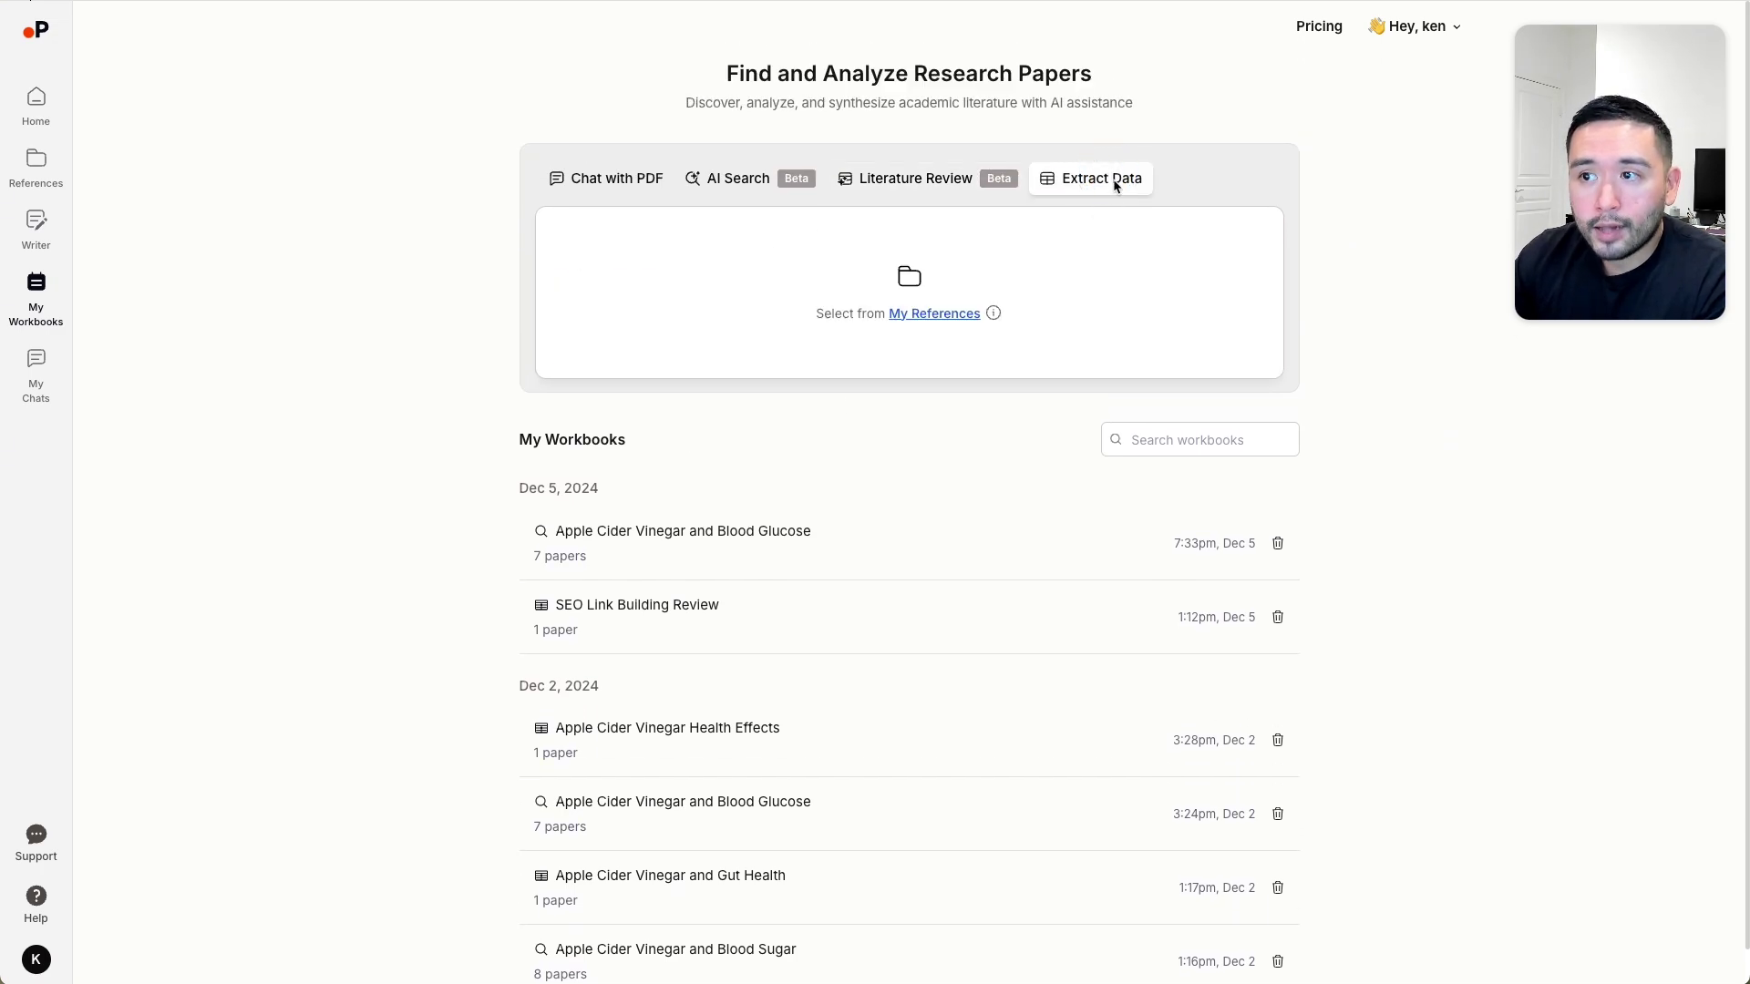
left_click(916, 315)
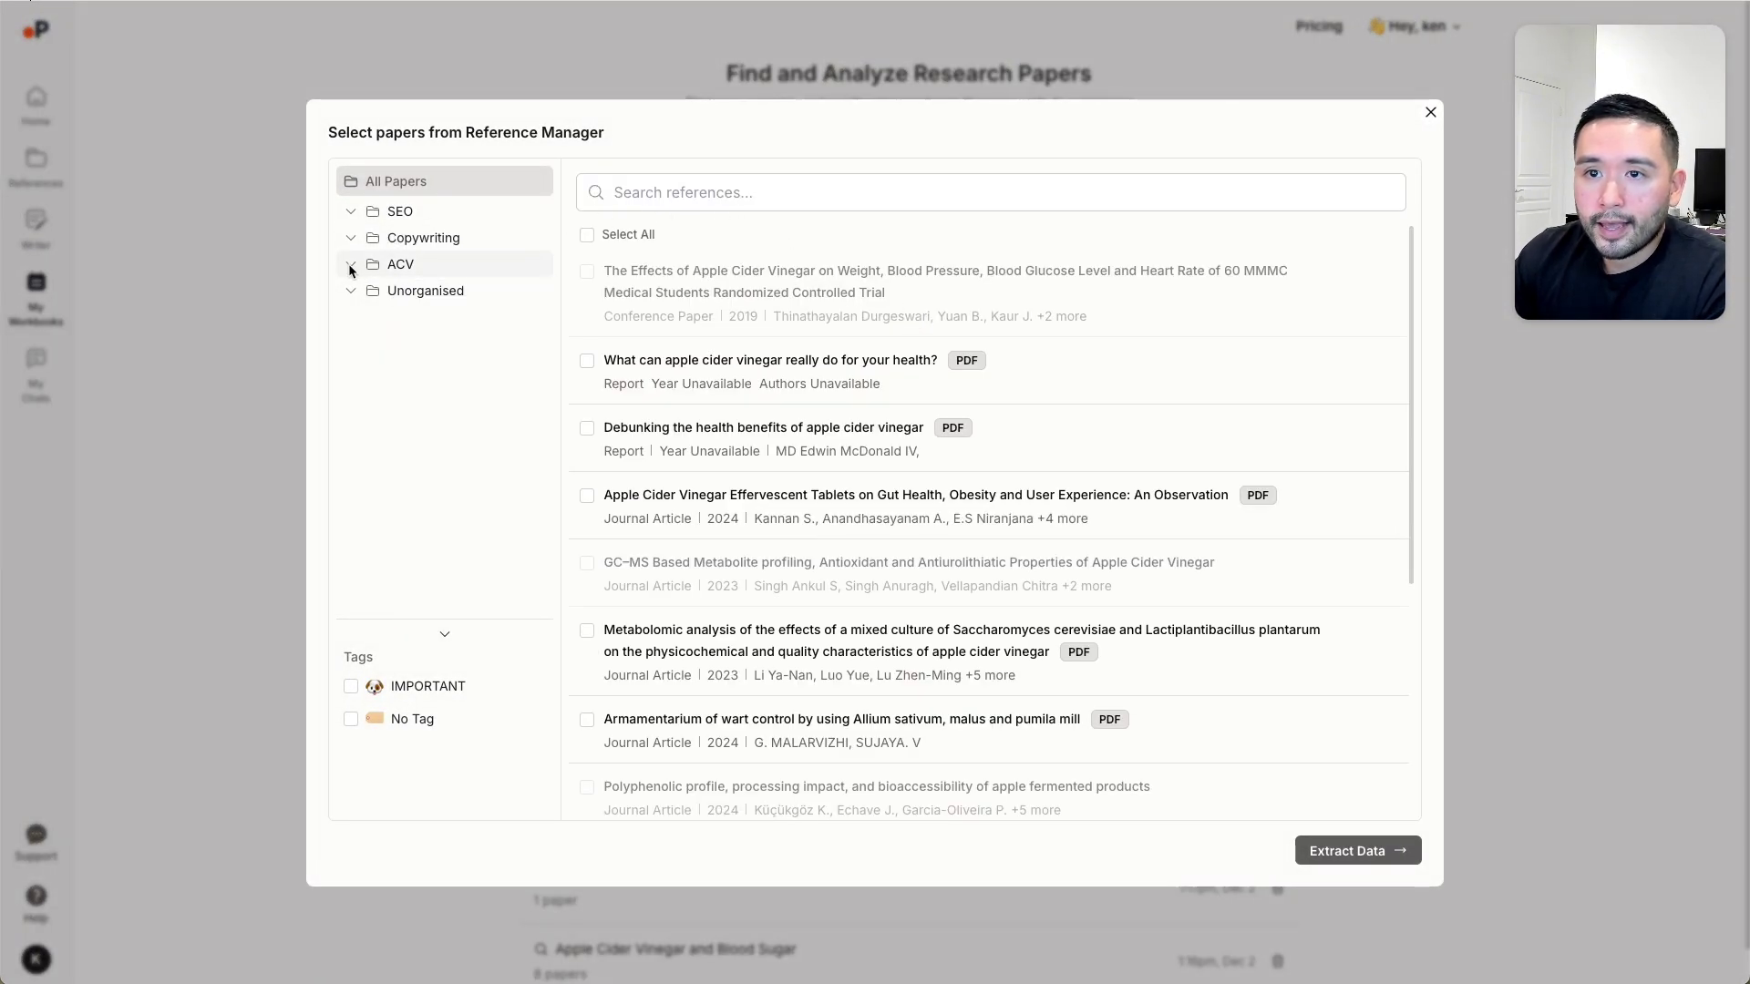
Extract data from "What can apple cider vinegar really do for your health?", "Debunking the health benefits of apple cider vinegar" and the Effervescent Tablets paper in ACV.
left_click(377, 269)
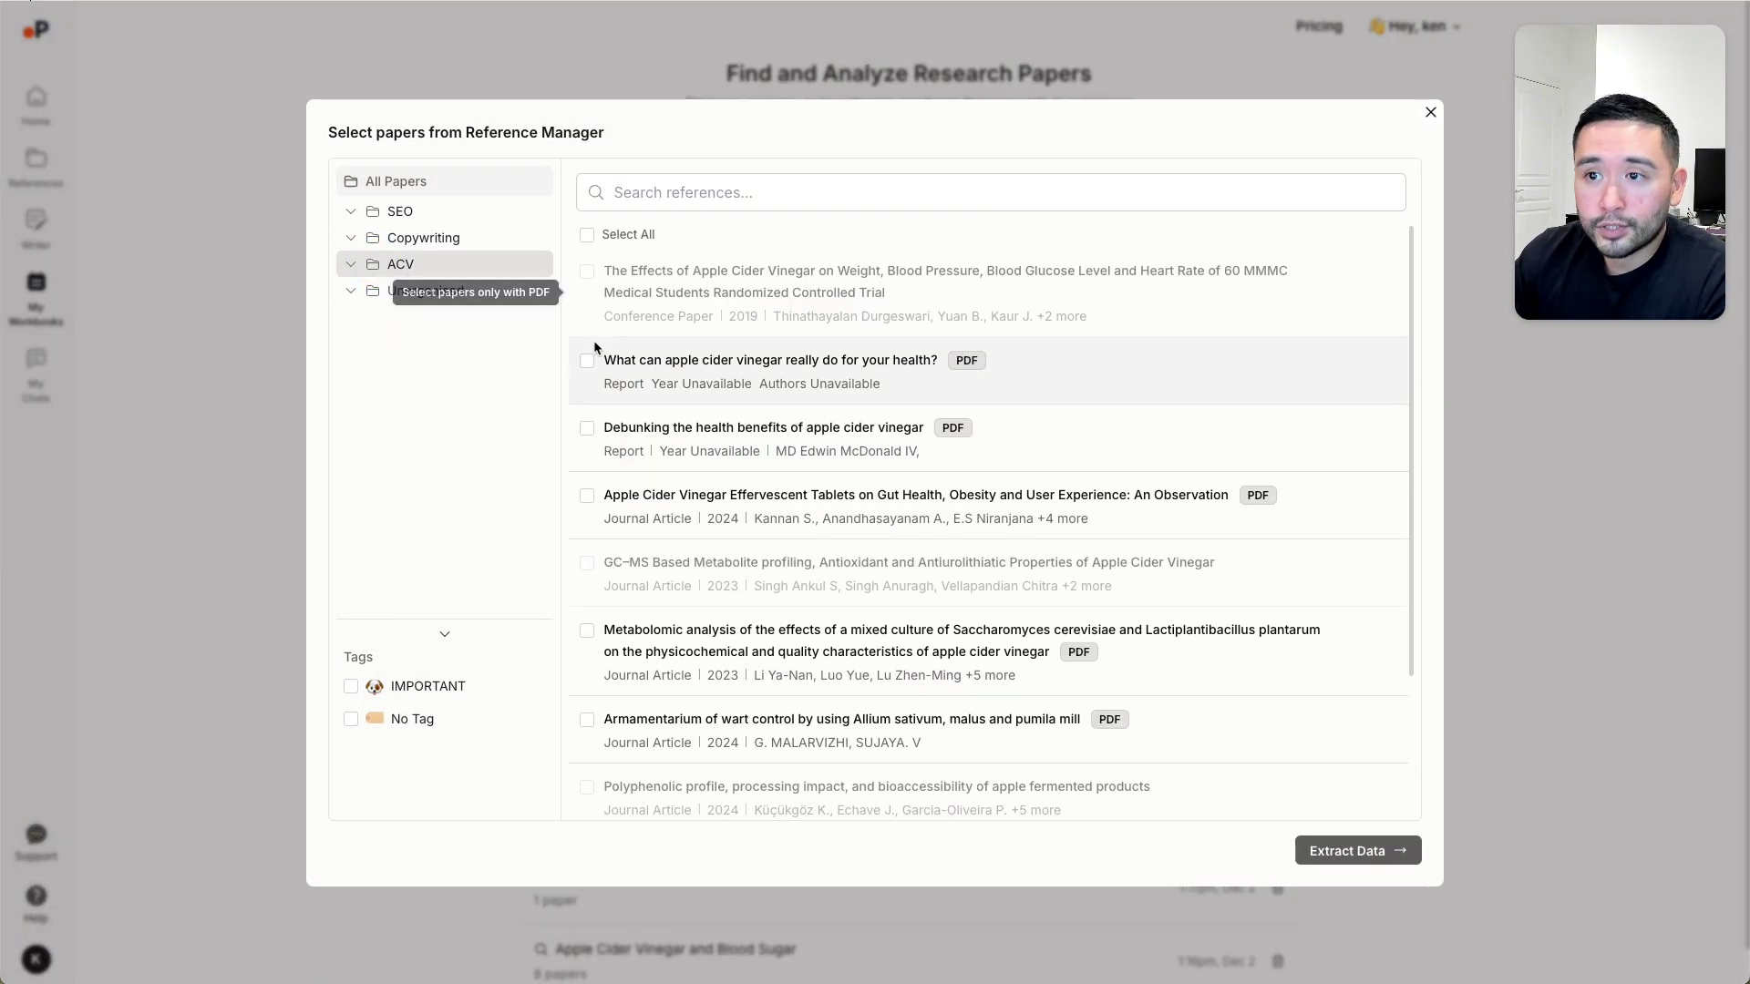
left_click(587, 362)
left_click(587, 429)
left_click(587, 495)
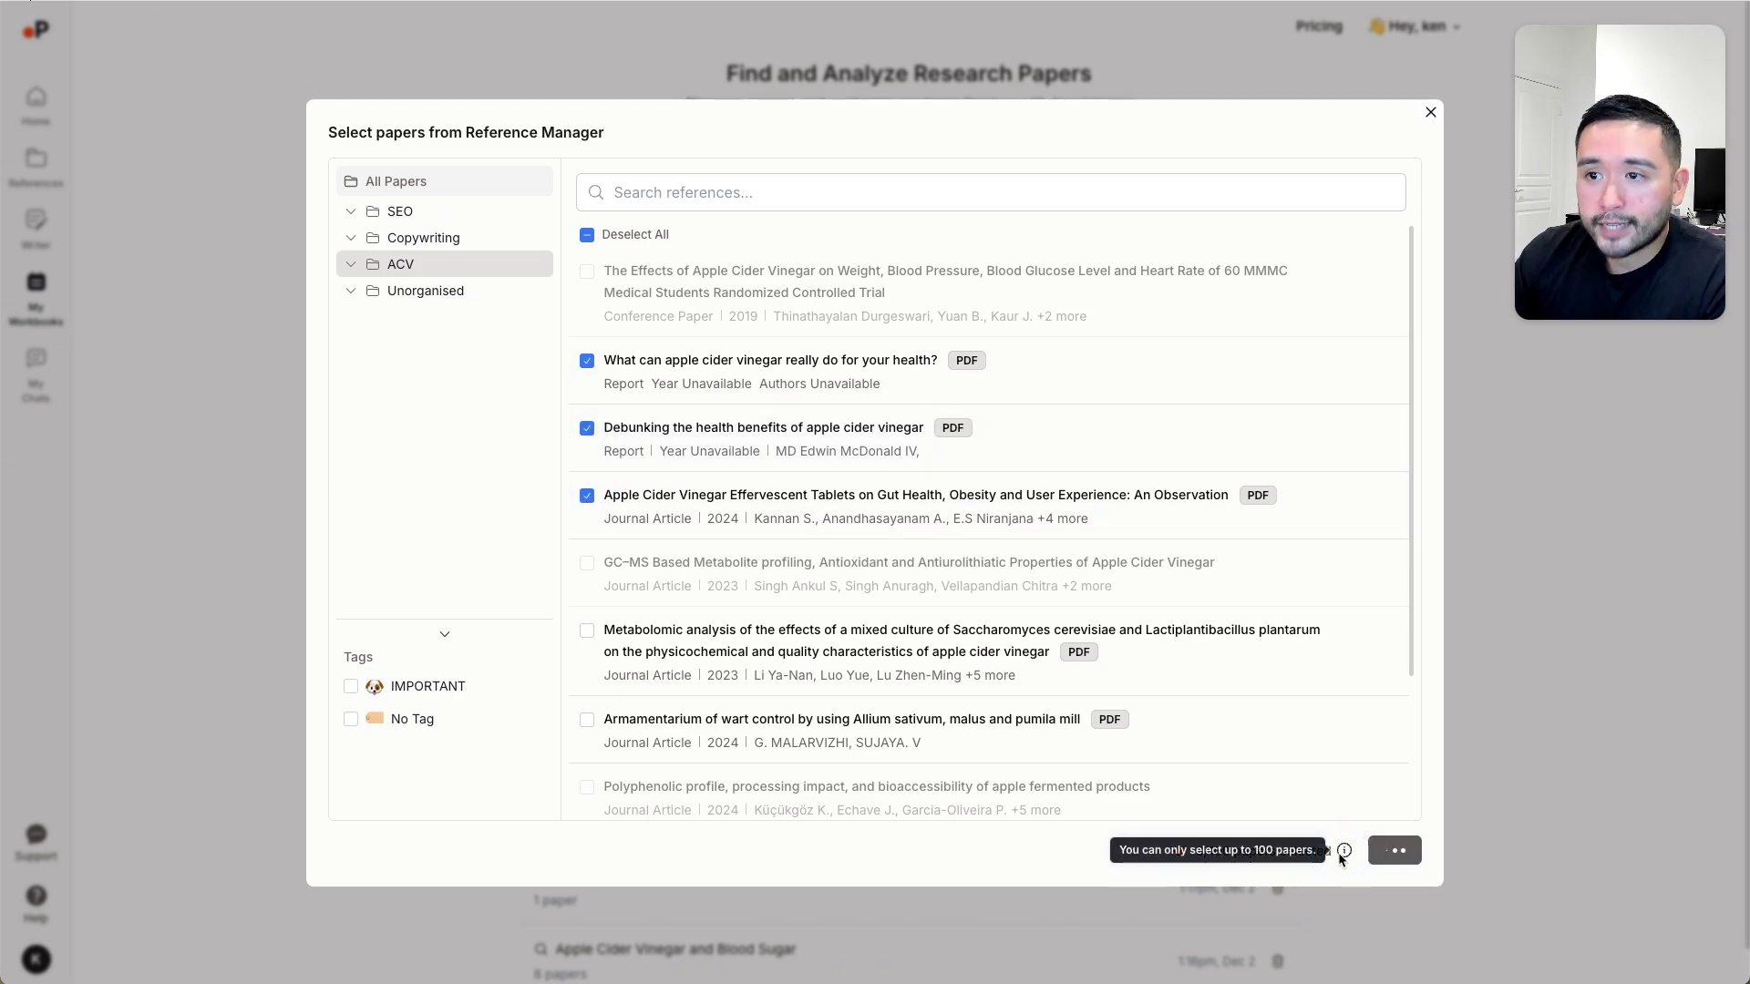
left_click(1340, 852)
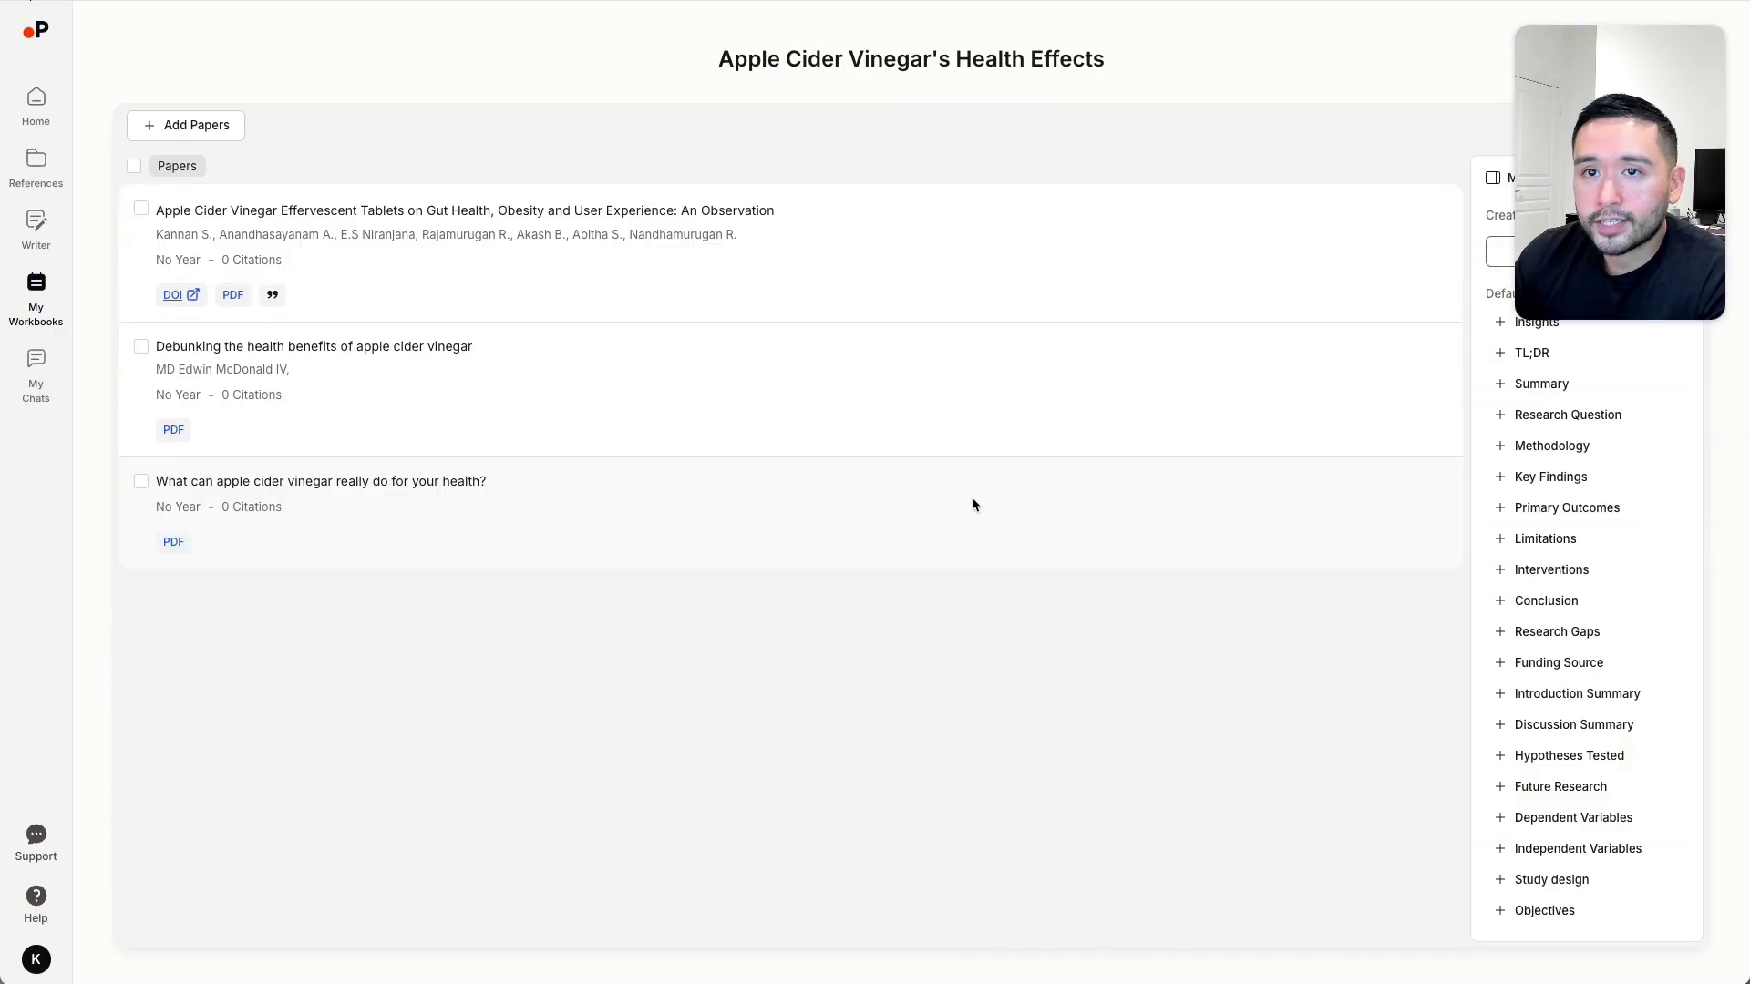
Add the Insights, Conclusion, Research Gaps and Funding Source columns to the extraction table.
left_click_drag(1614, 171, 229, 219)
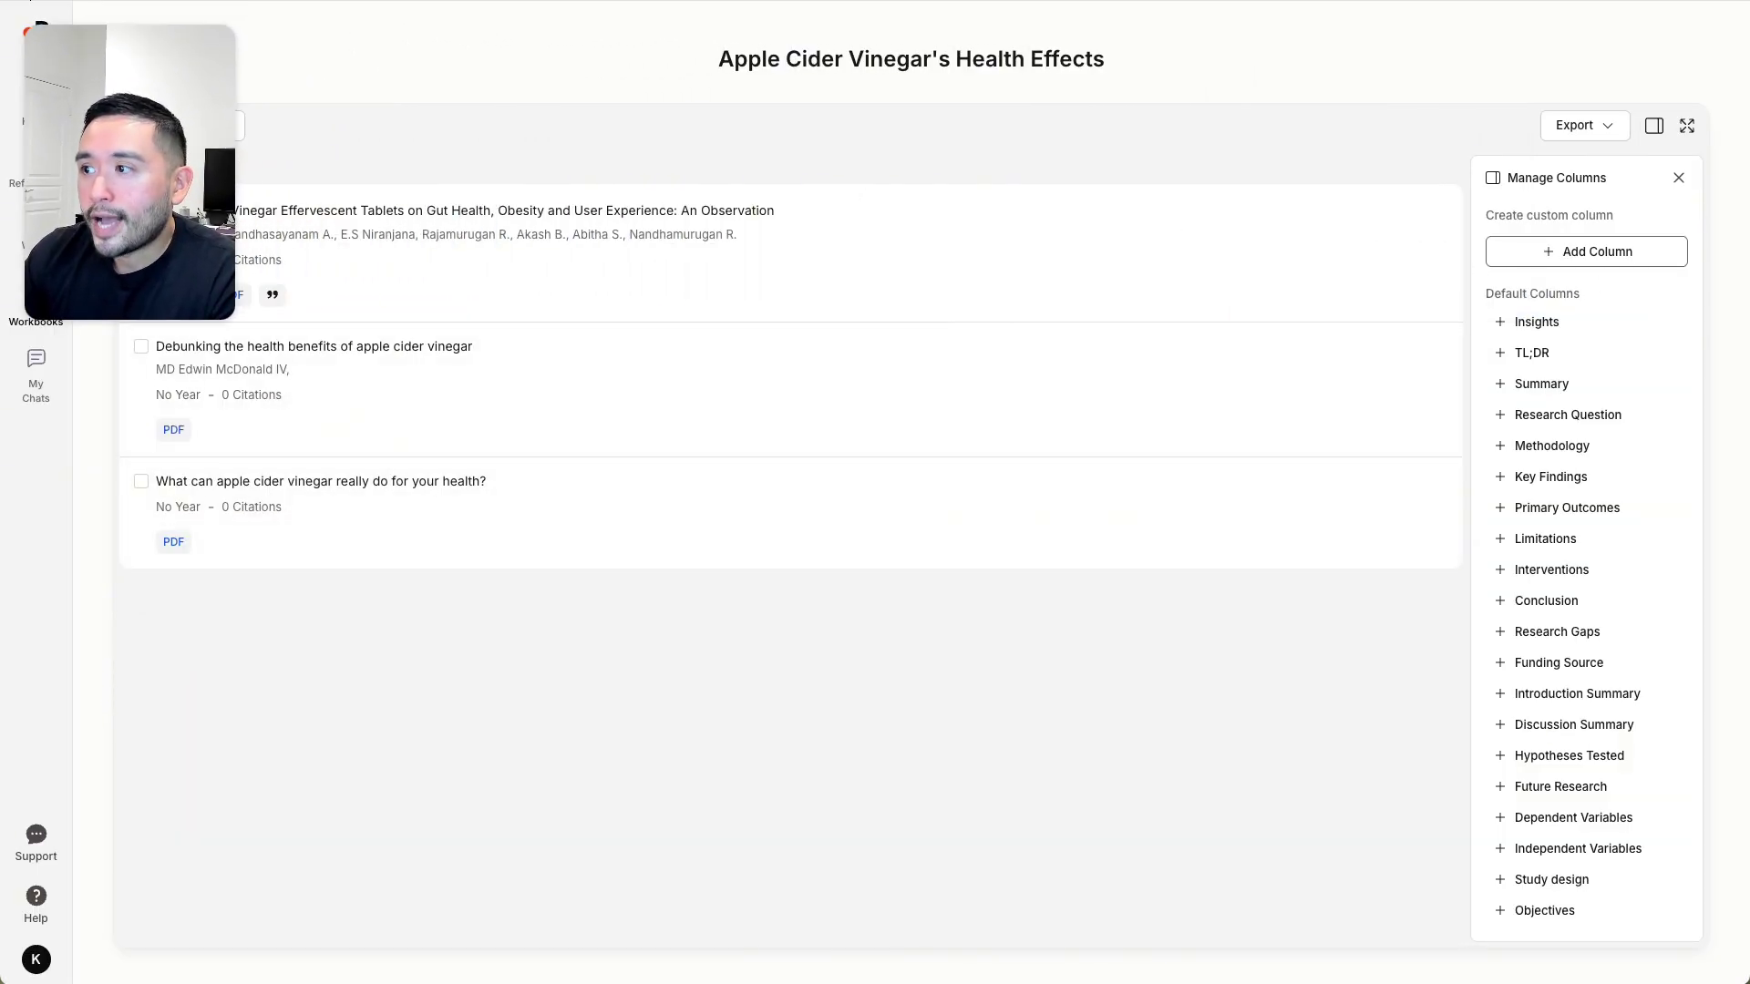
left_click(1536, 324)
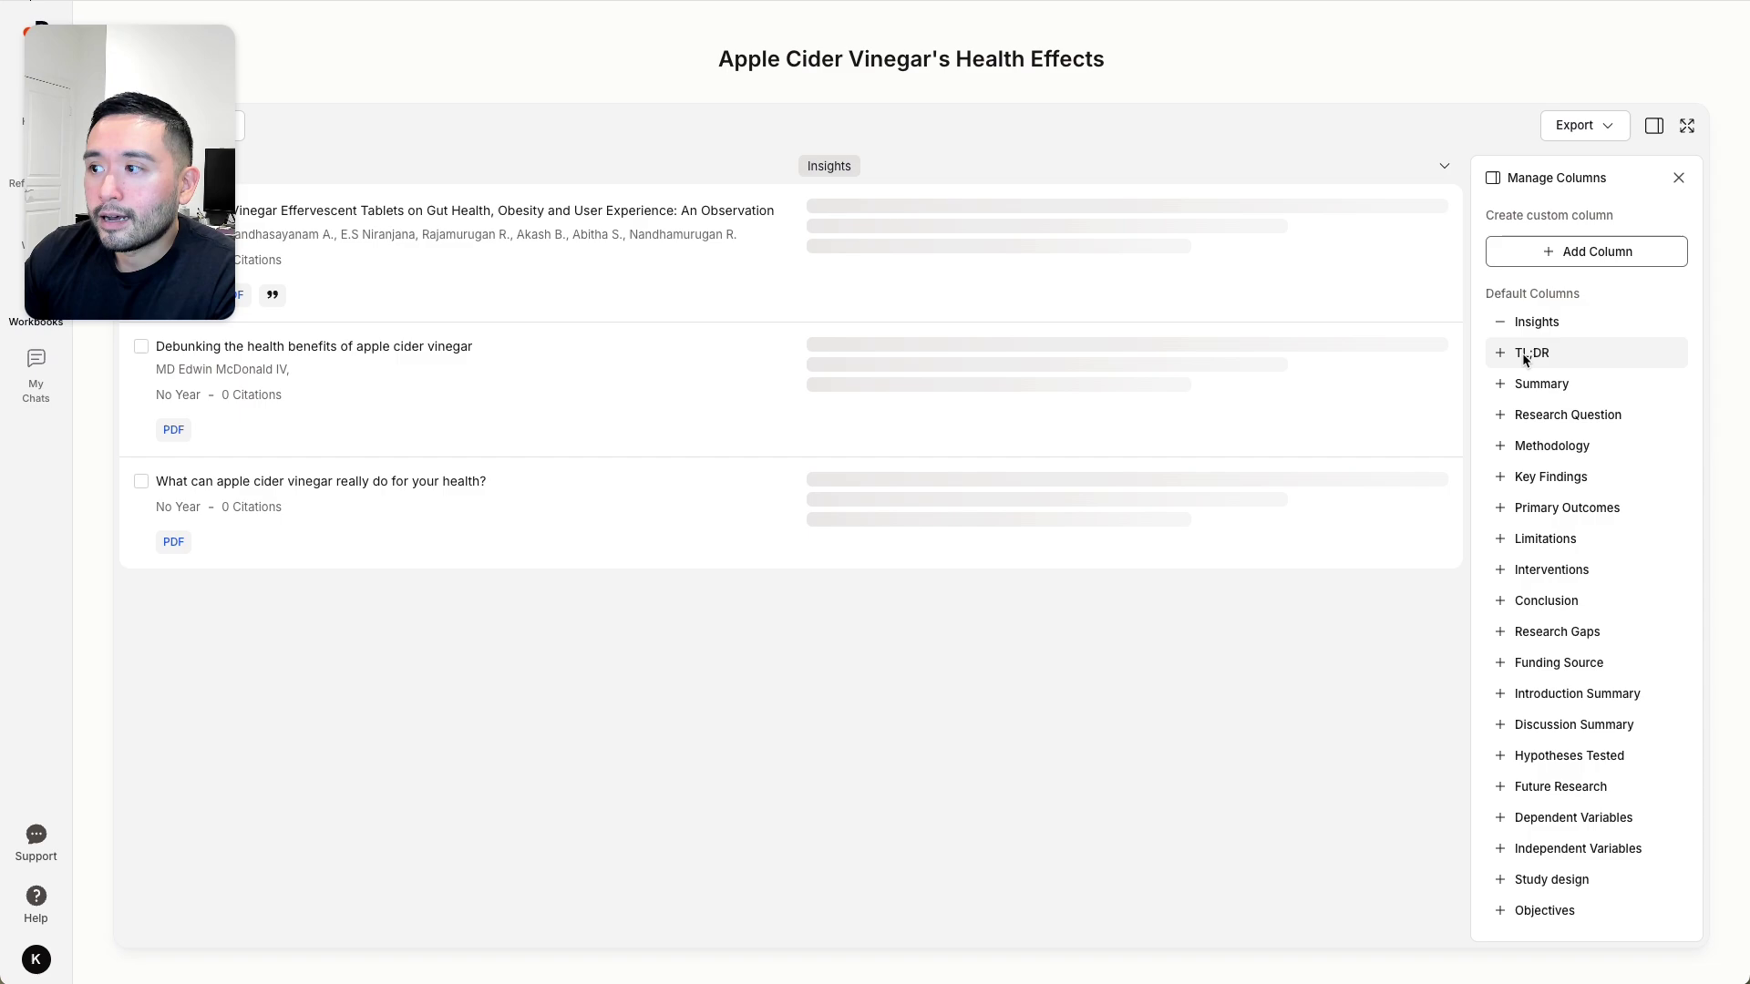
left_click(1540, 599)
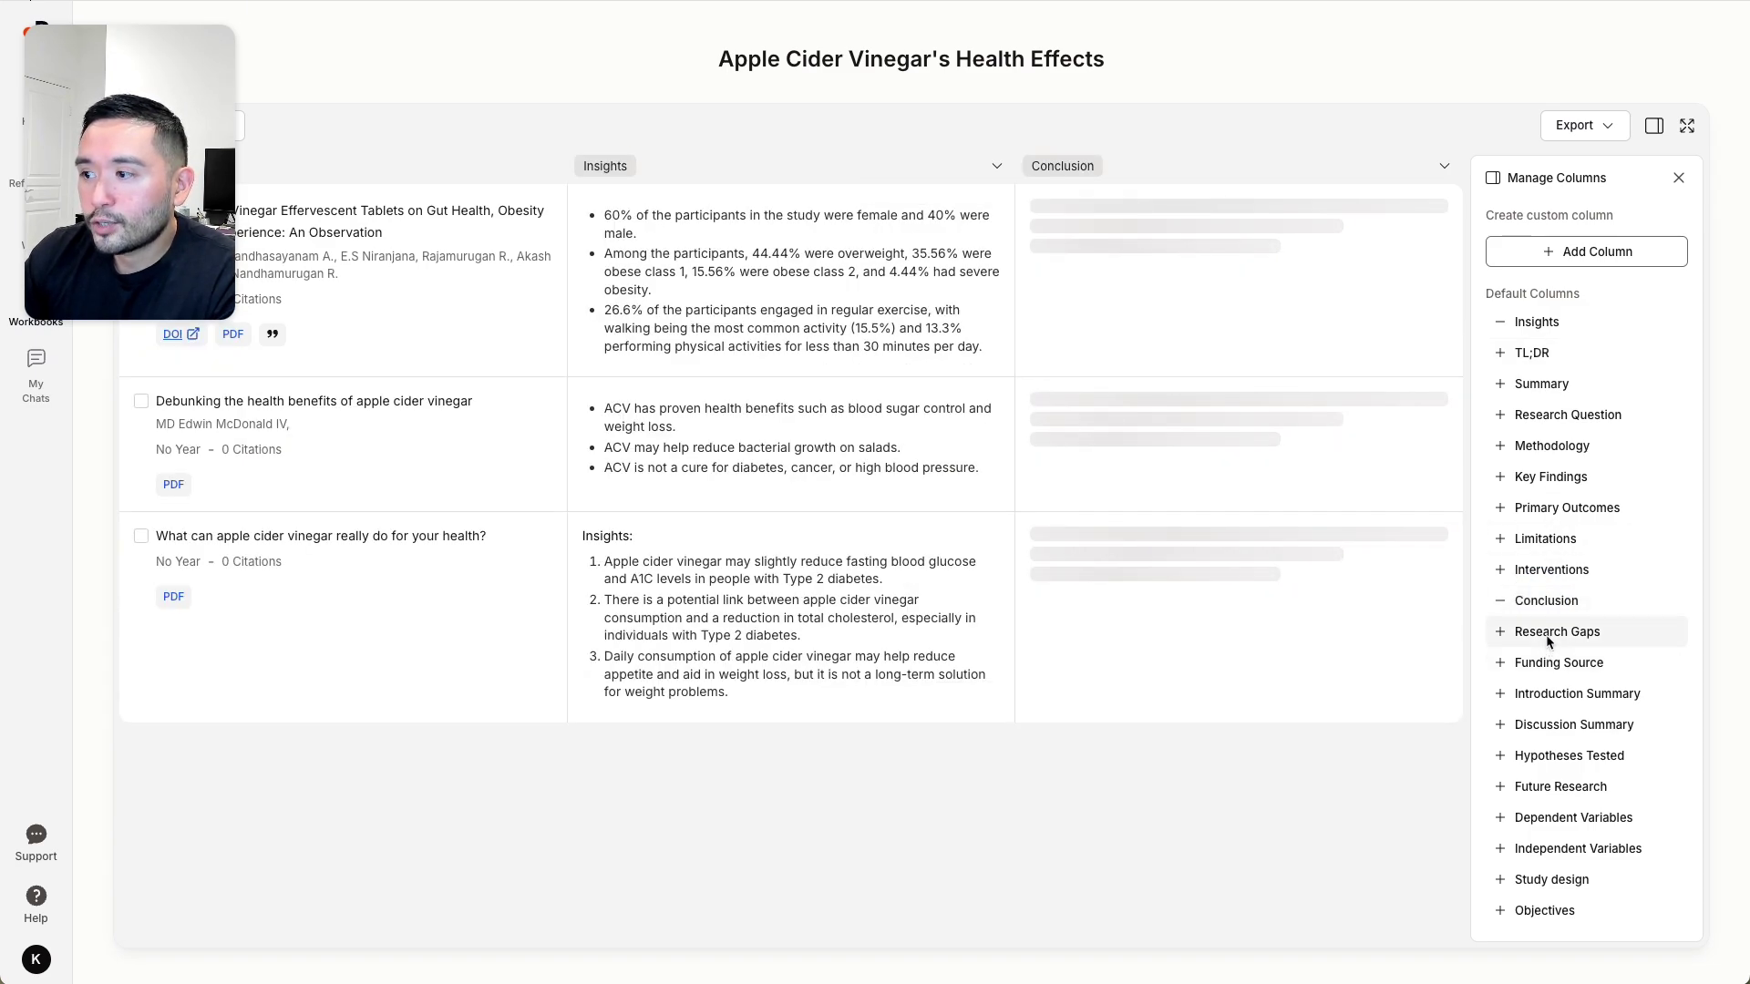
left_click(1545, 634)
left_click(1552, 662)
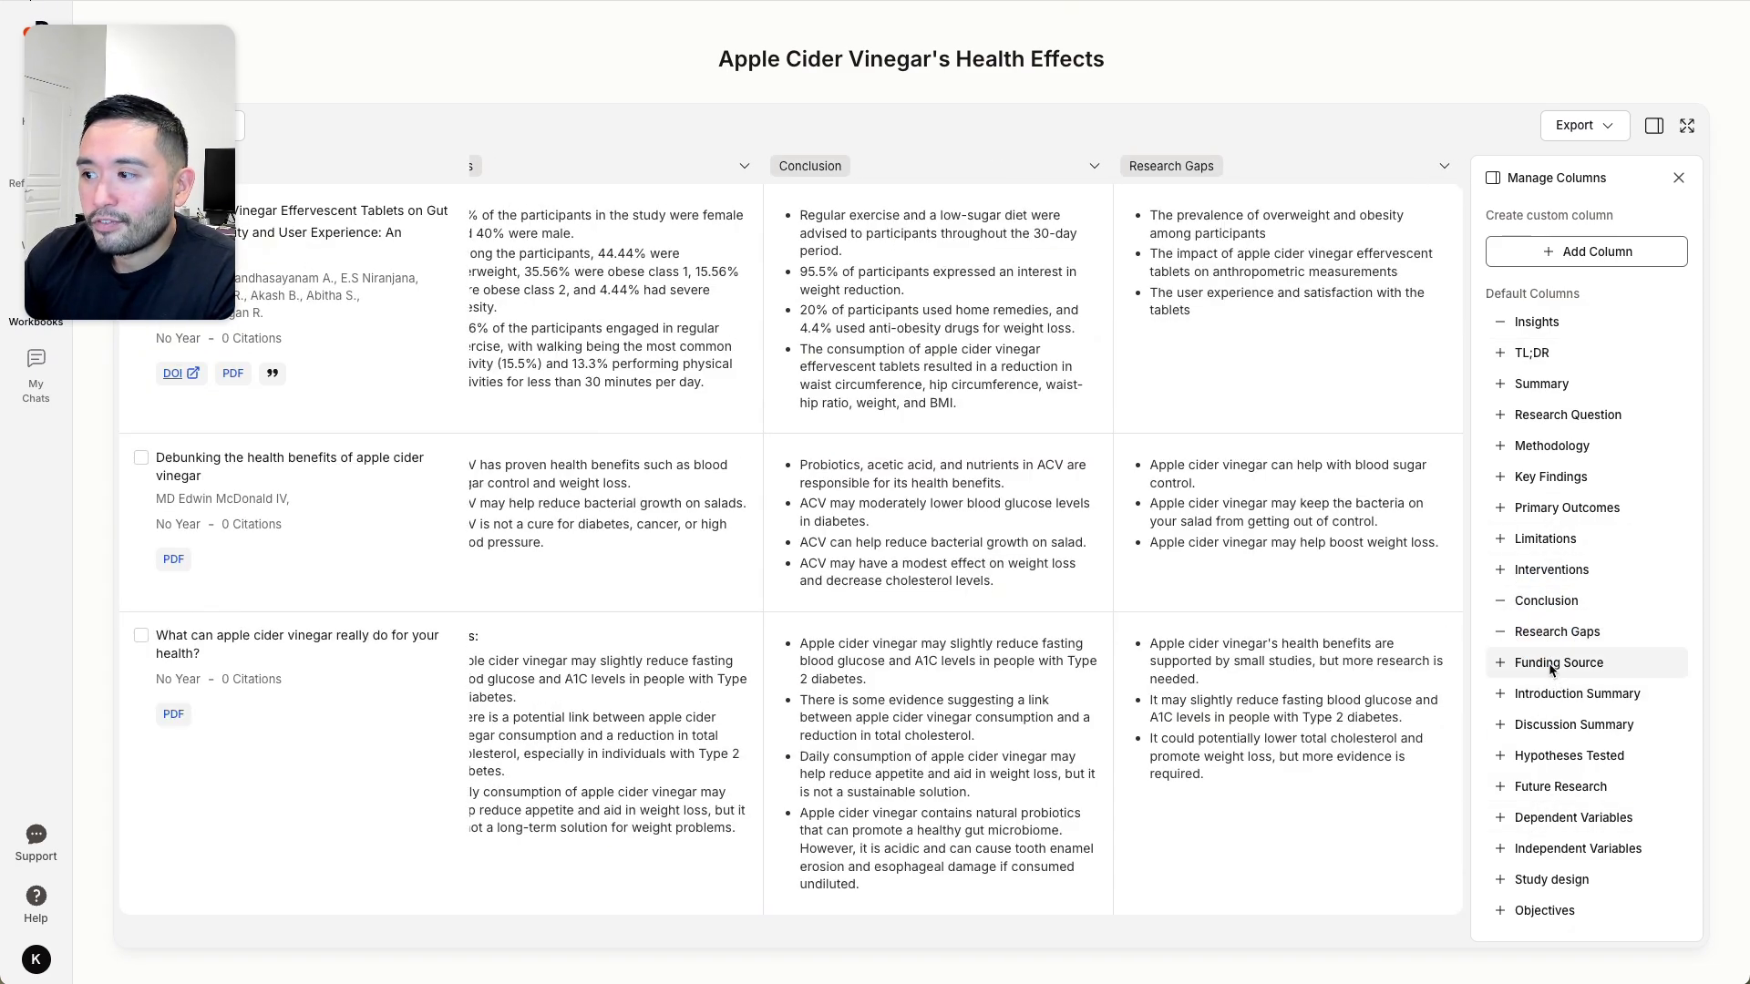
Compare the extracted Insights, Conclusion, Research Gaps and Funding Source across the three papers.
scroll(1210, 426, "left", 2)
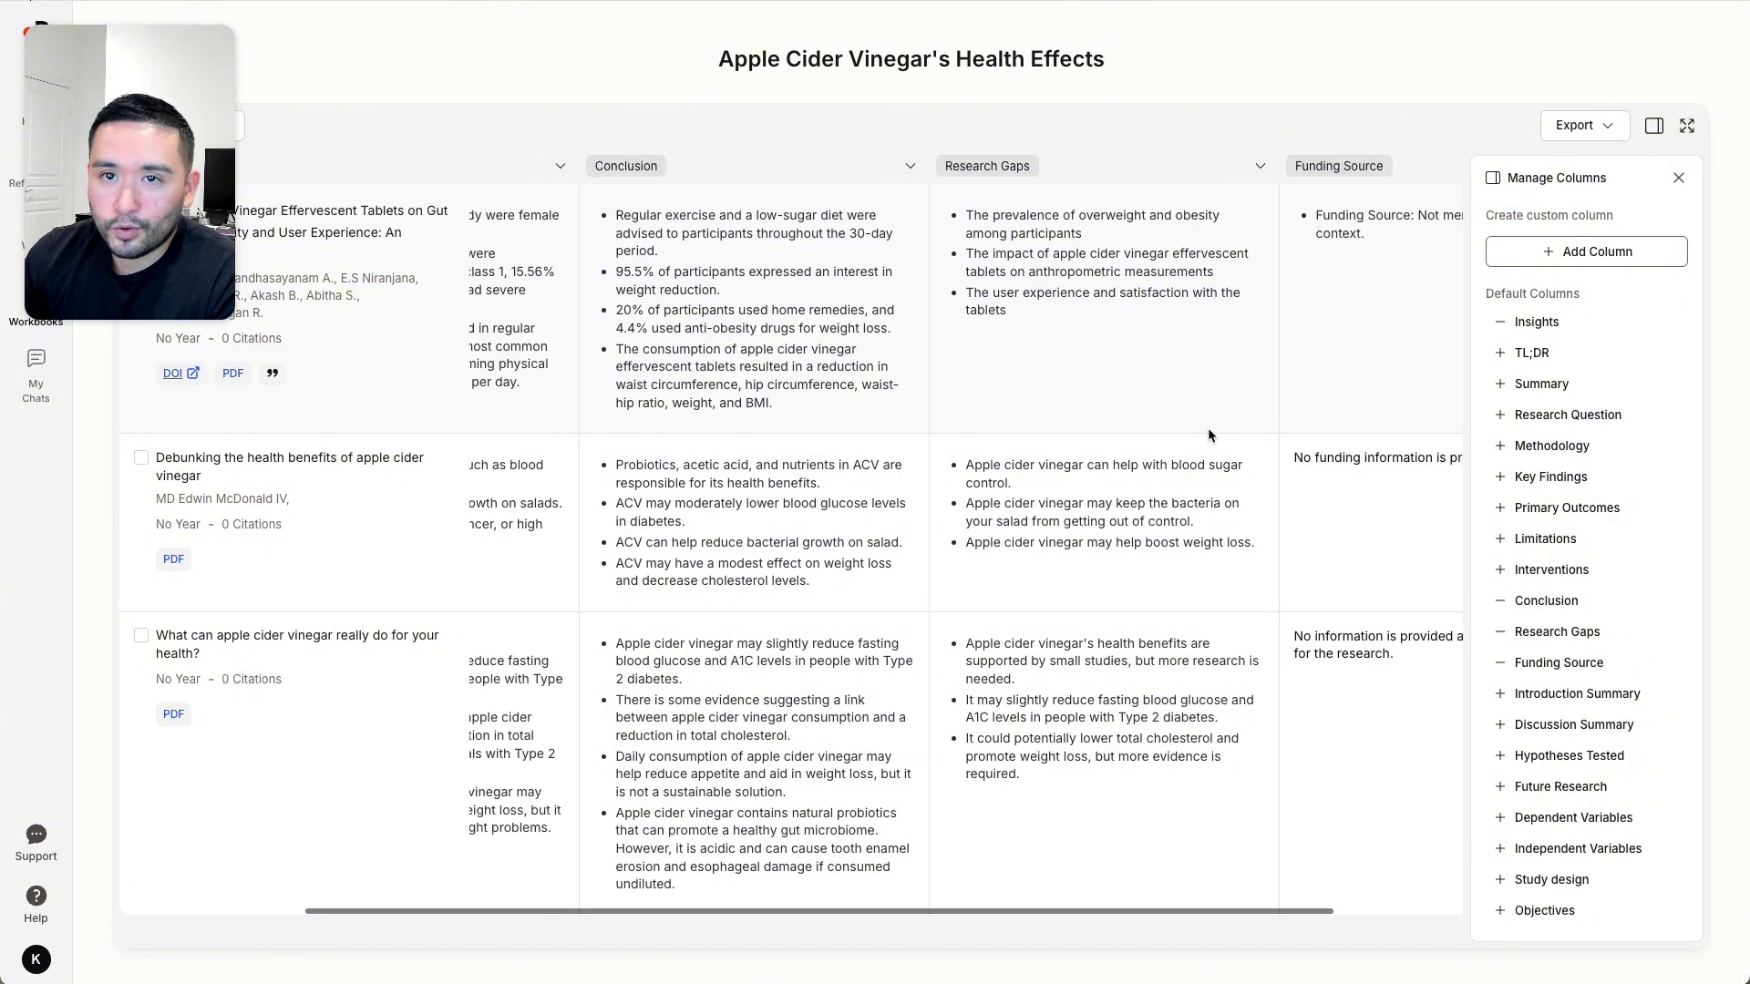
scroll(1208, 427, "left", 4)
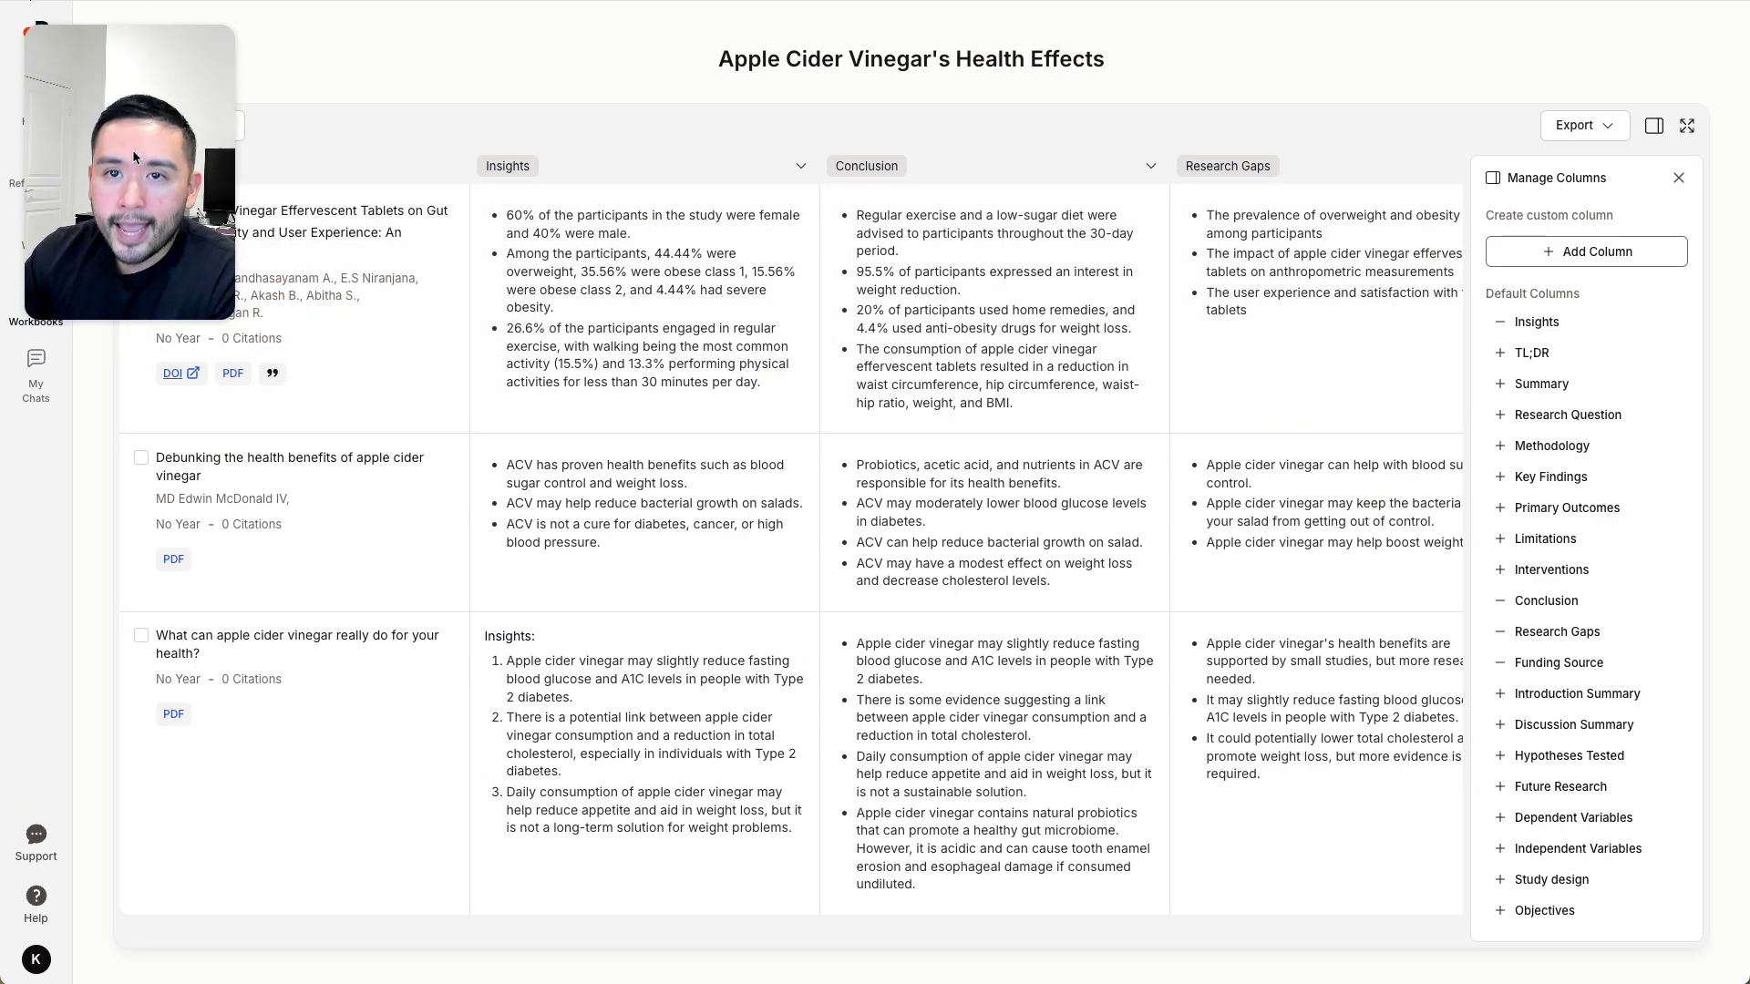
left_click_drag(133, 149, 1617, 784)
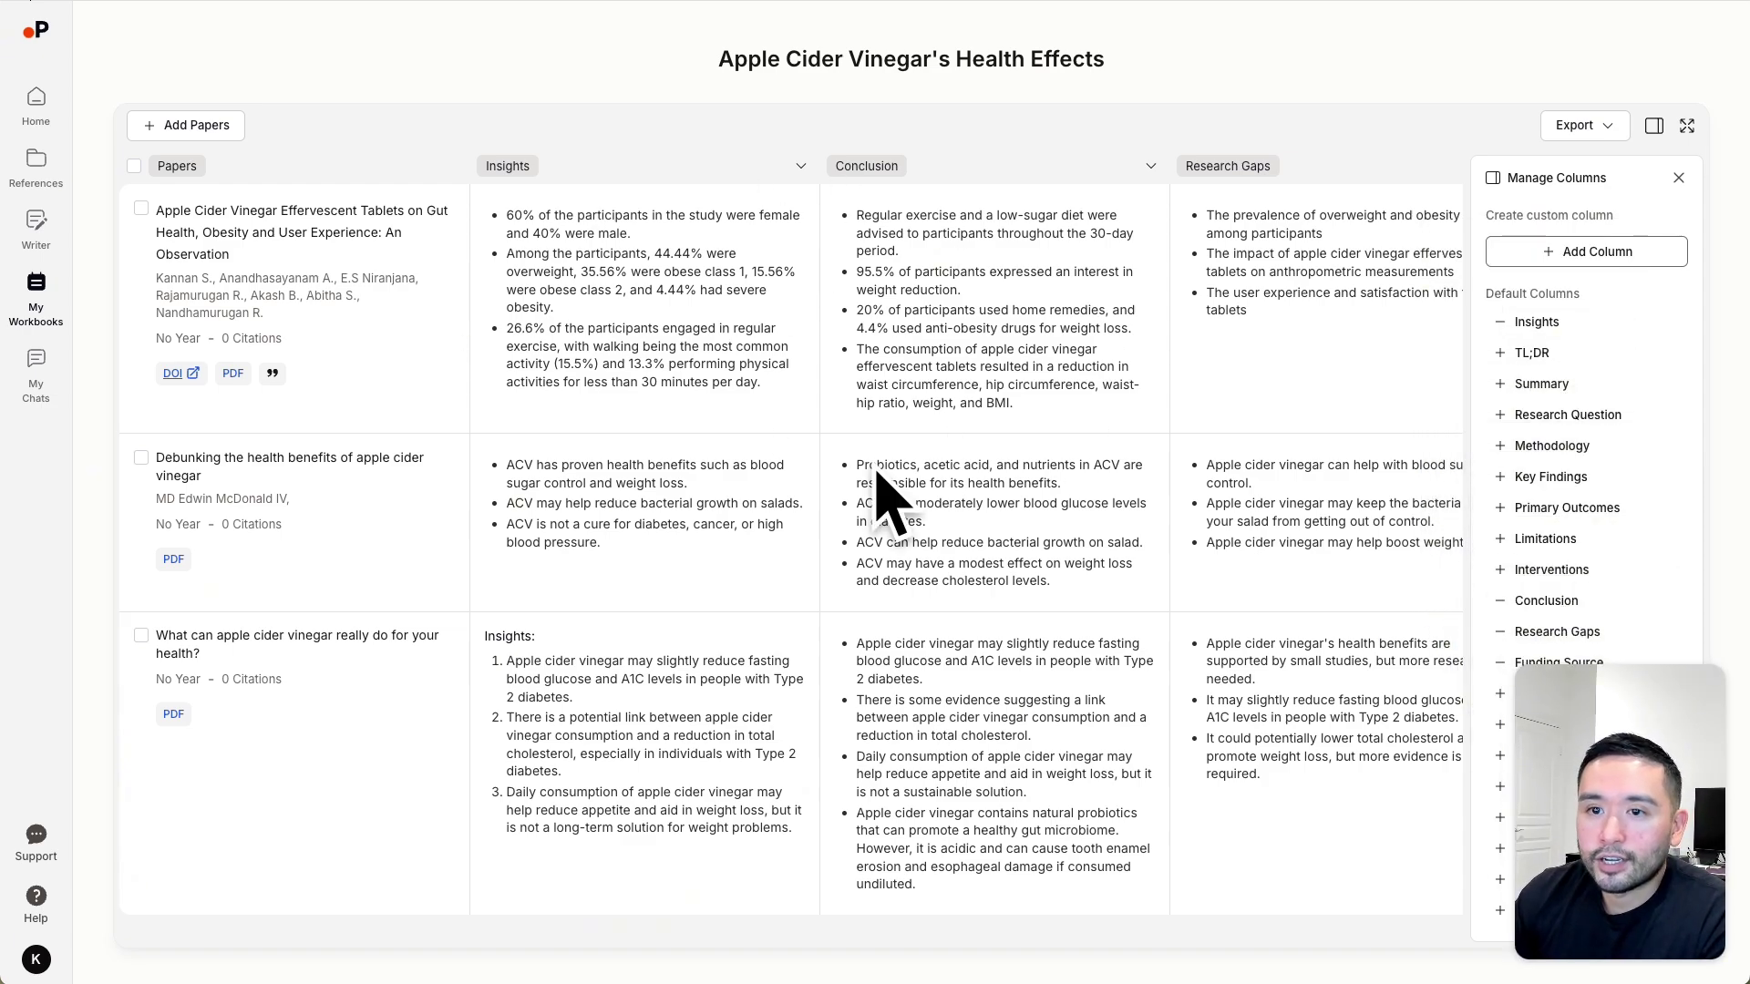
Look through the Effervescent Tablets paper's journal page via its DOI link, and return to the extraction table.
left_click(189, 375)
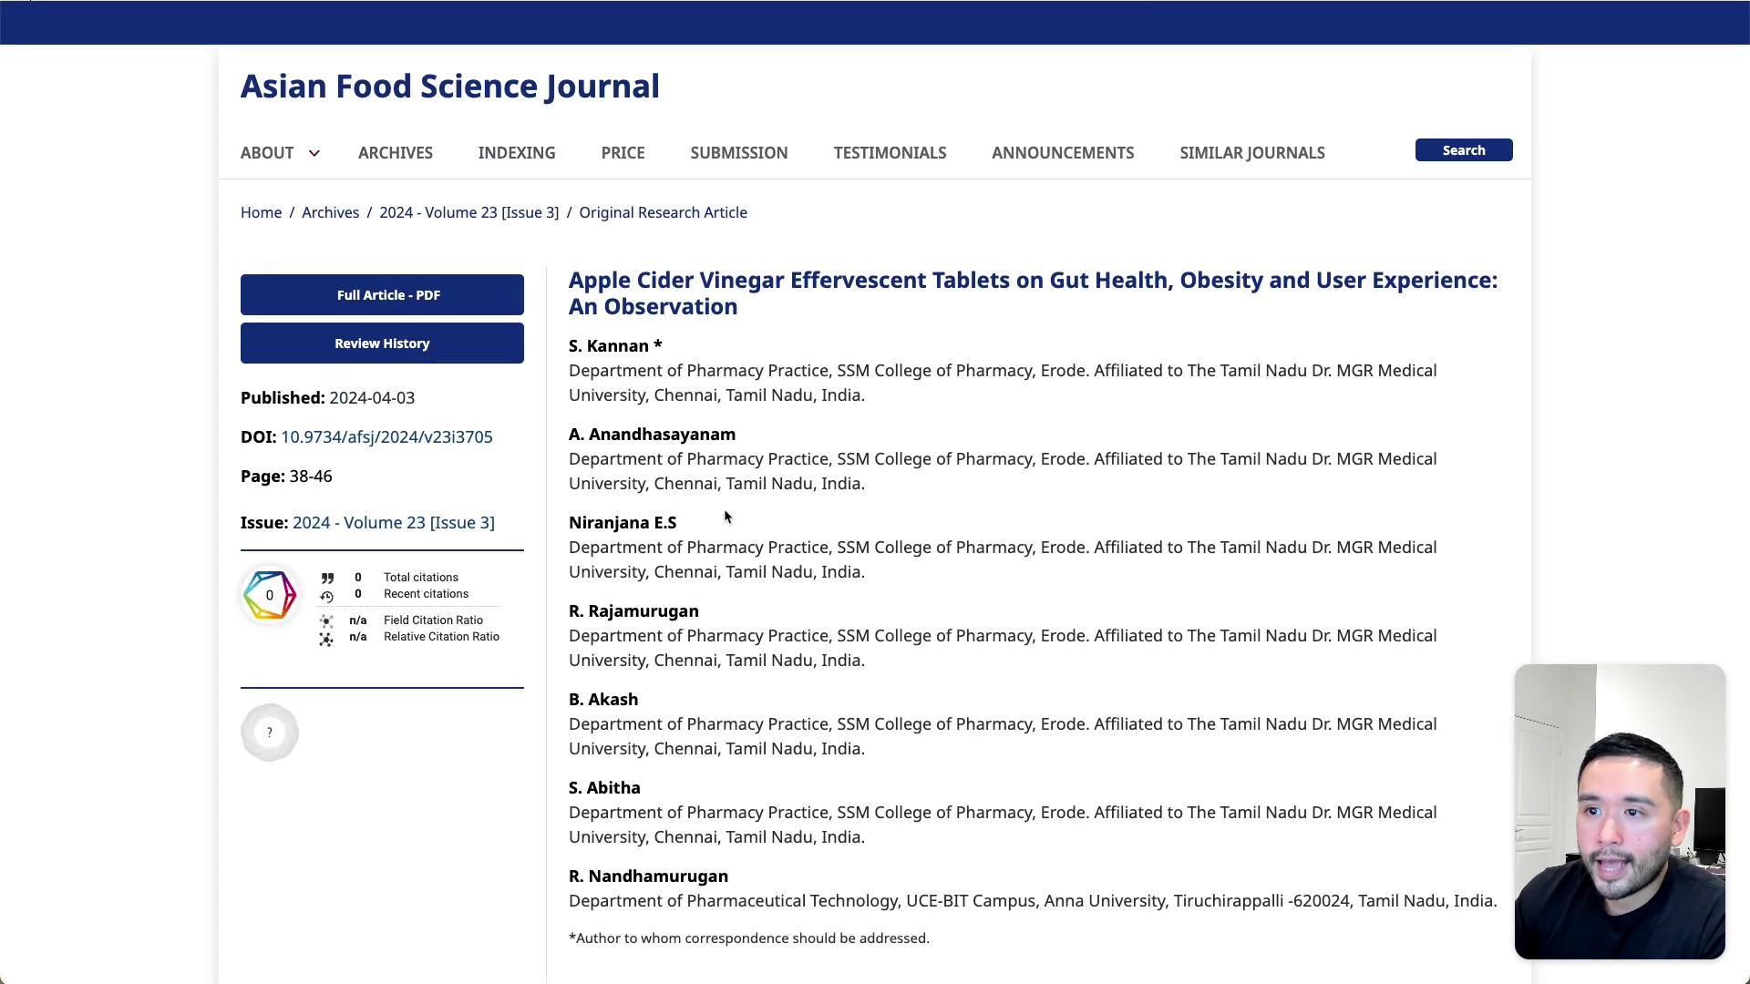
scroll(1090, 351, "down", 8)
scroll(1091, 350, "down", 5)
key("ctrl+w")
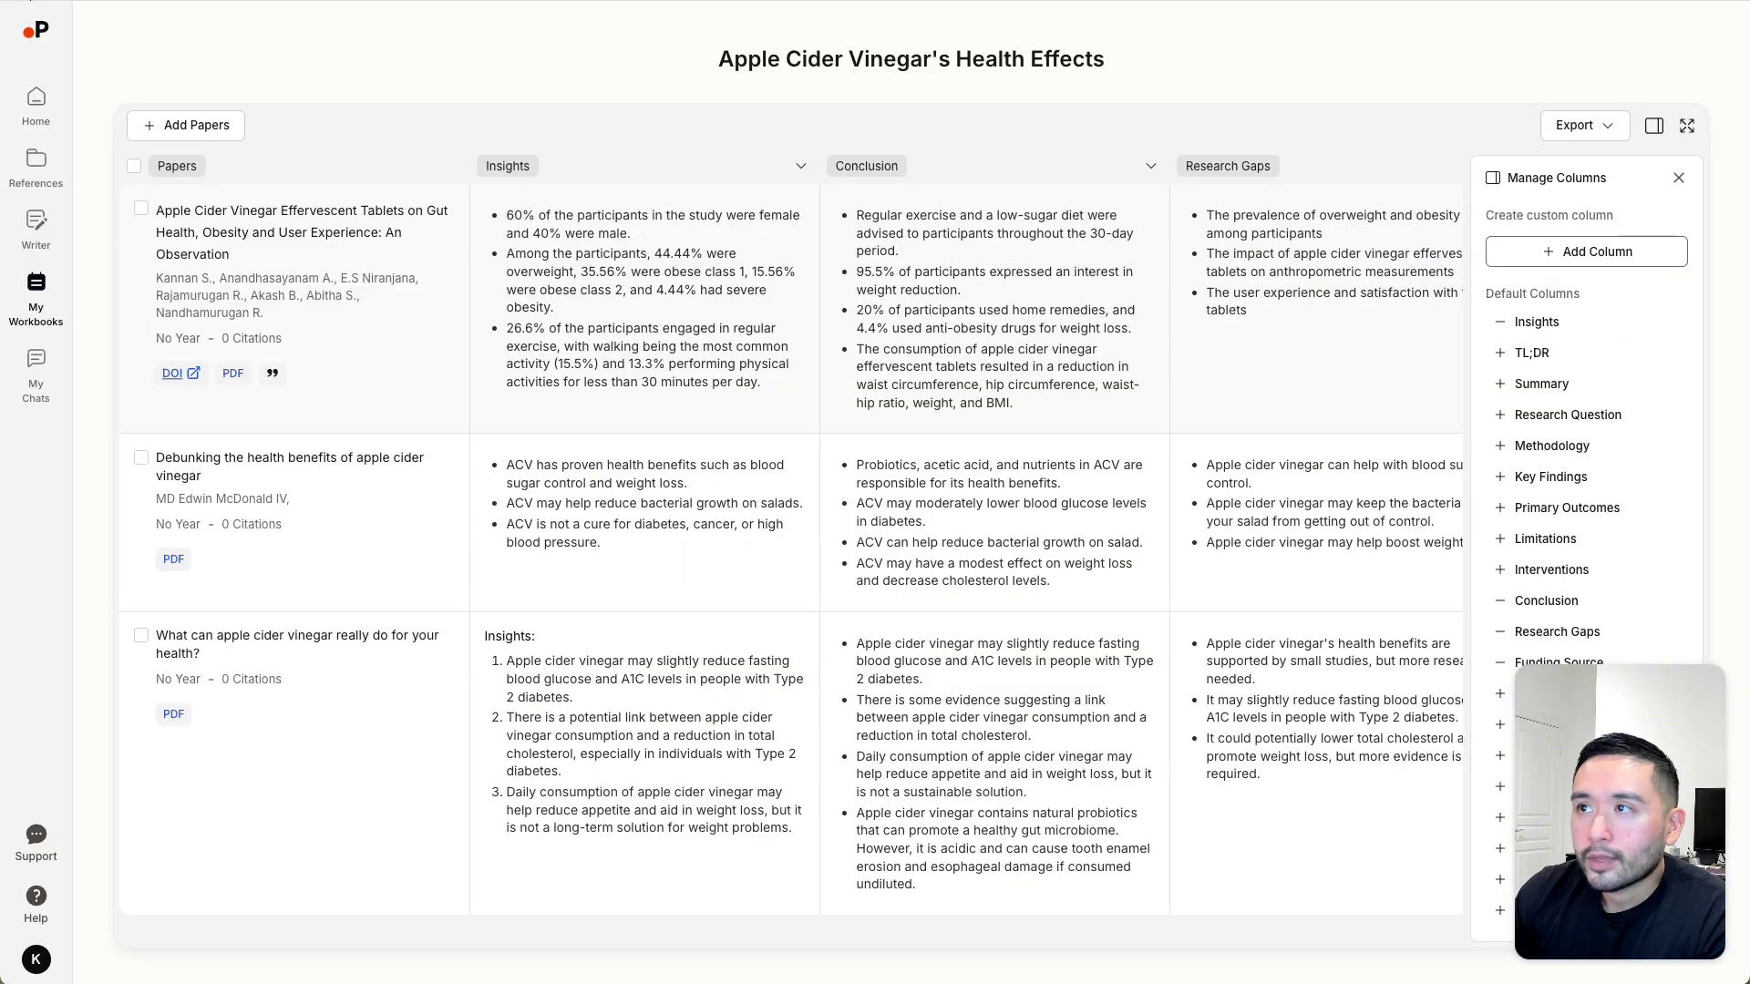
Copy the Effervescent Tablets paper's full APA 7 citation and close the citation dialog.
left_click(273, 374)
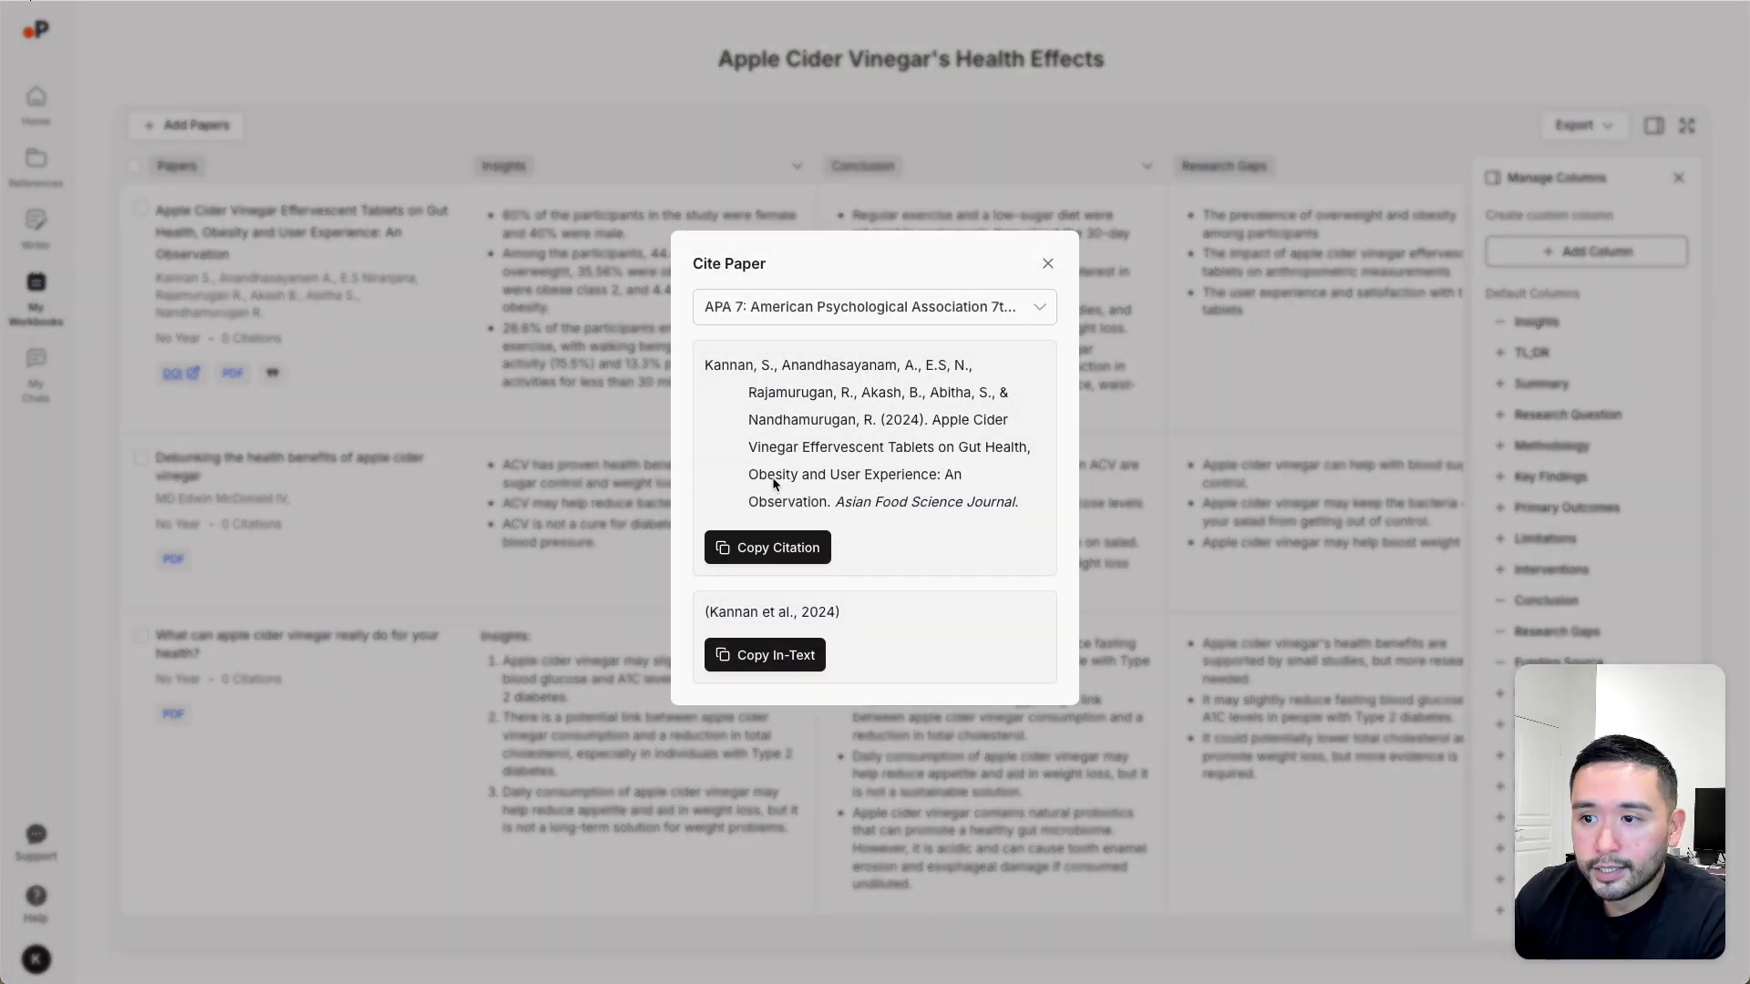
left_click(772, 546)
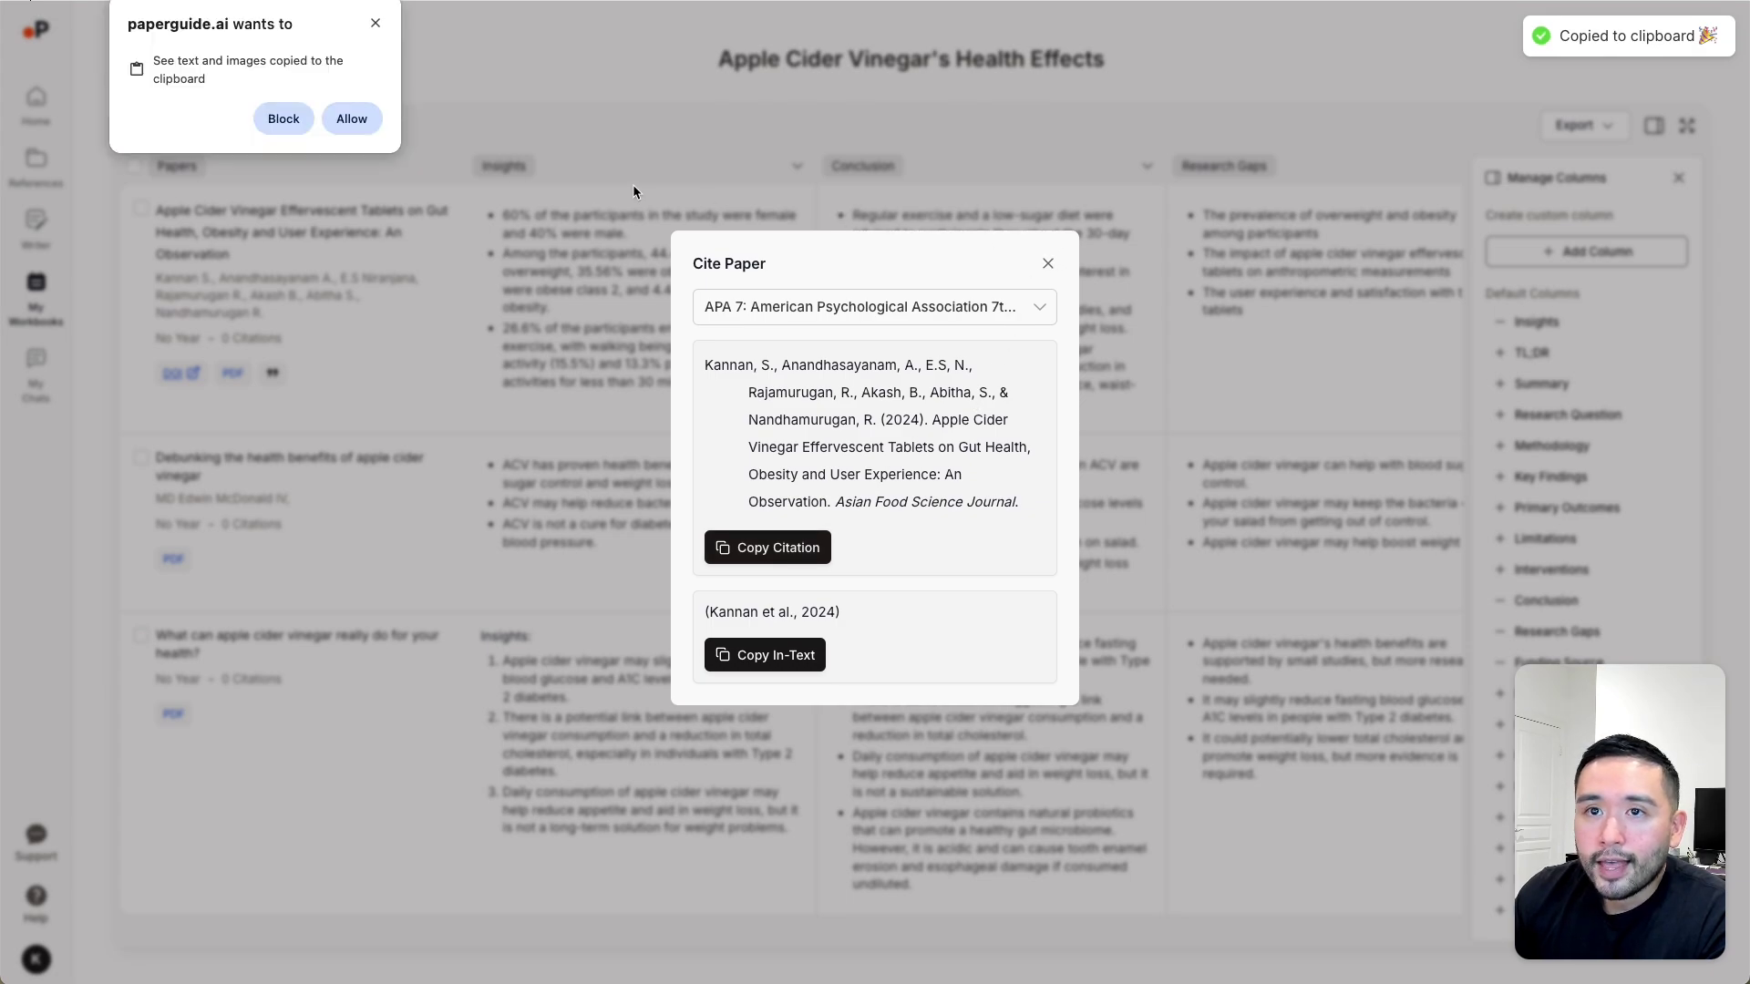
left_click(369, 133)
left_click(1047, 264)
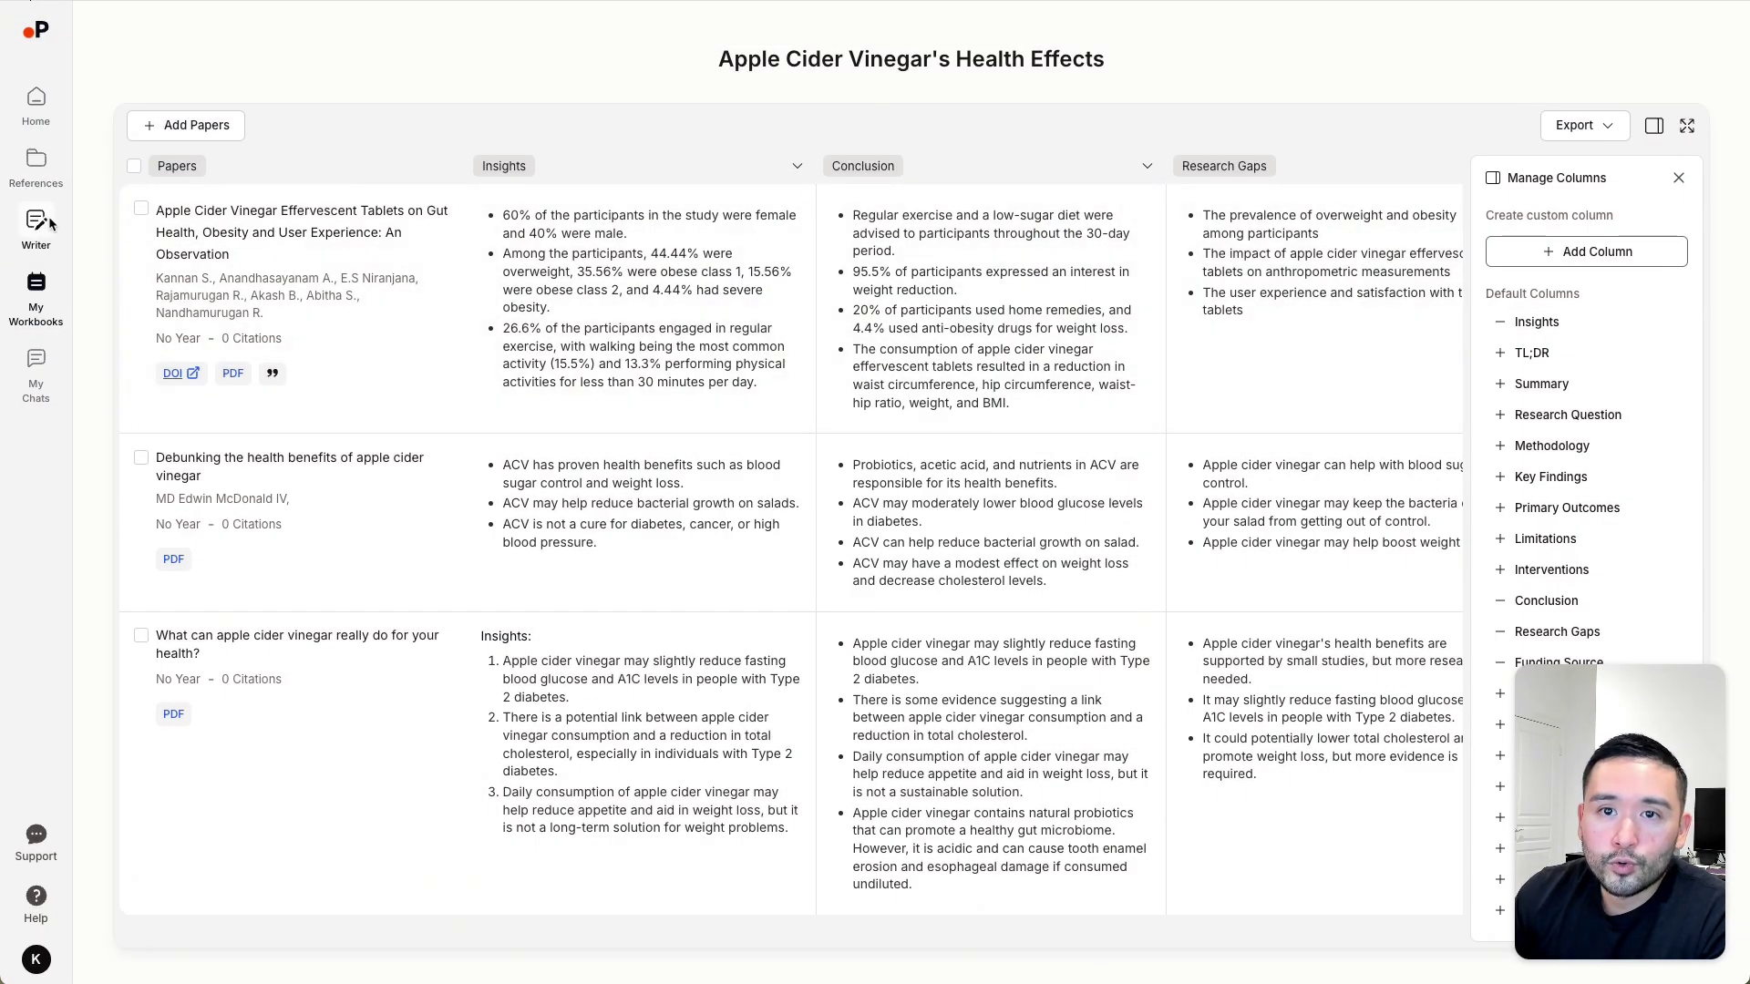
Paste the copied citation after the second introduction paragraph of "The Vinegar Advantage" in Writer, and put it in its own paragraph.
left_click(50, 223)
left_click(157, 71)
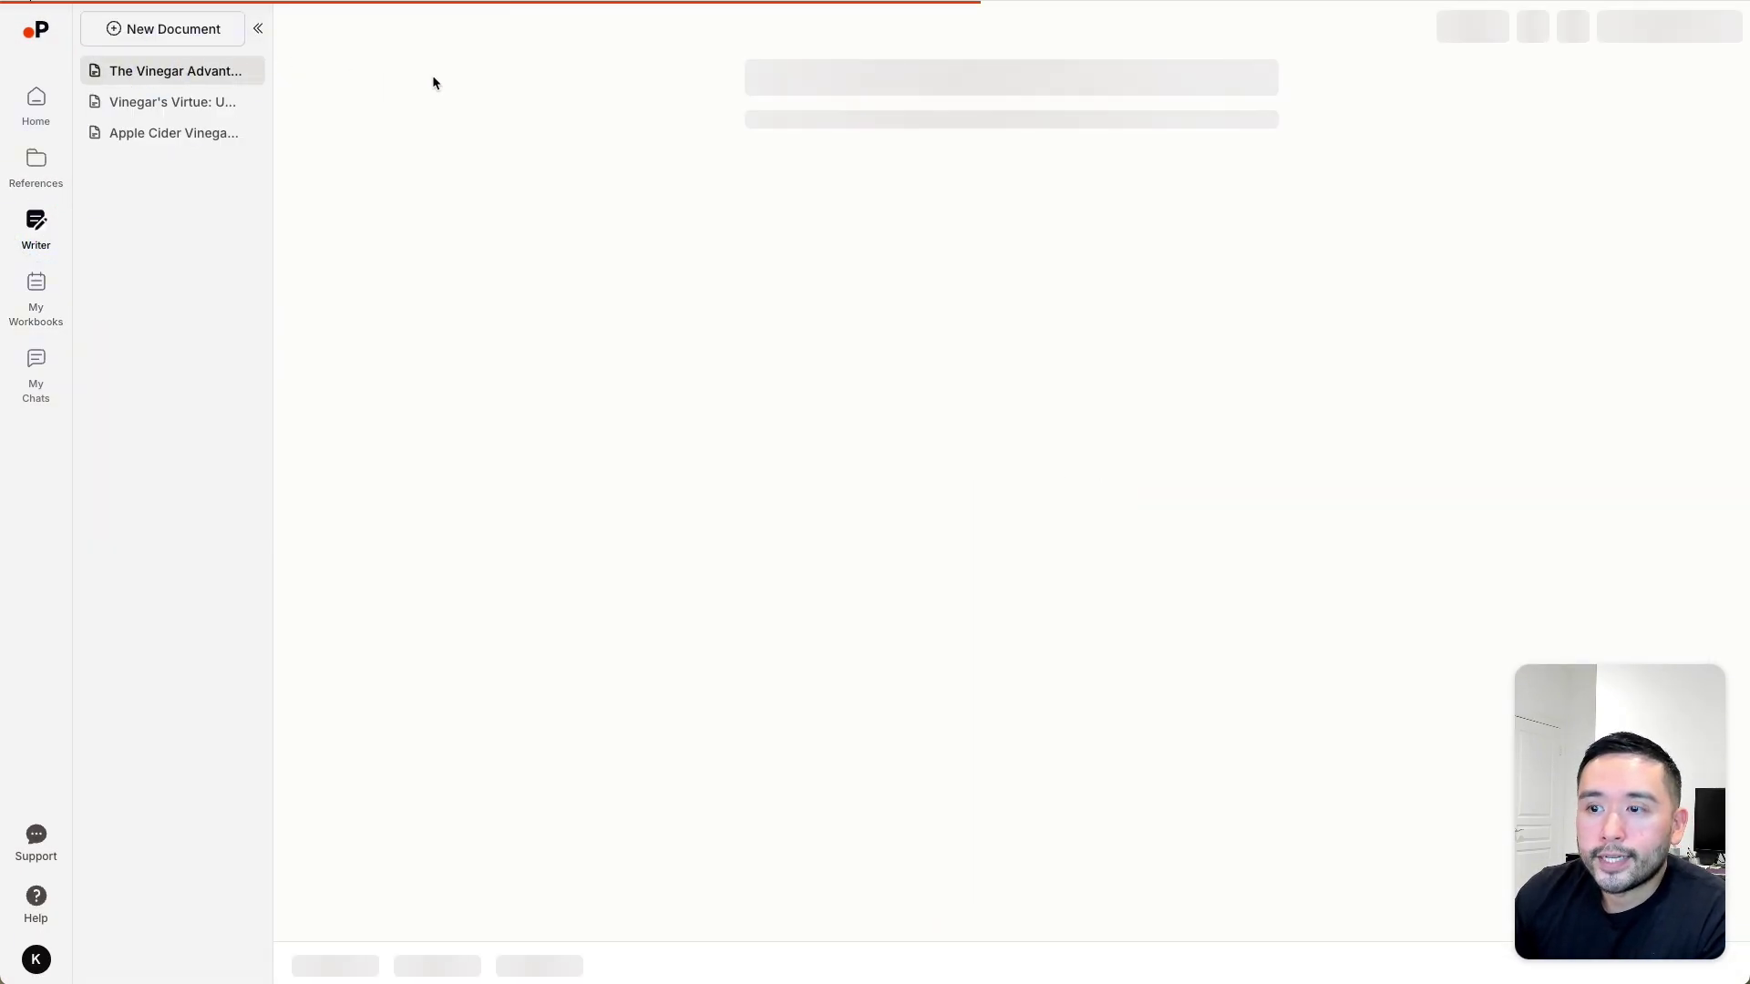
left_click(1208, 531)
key("super+v")
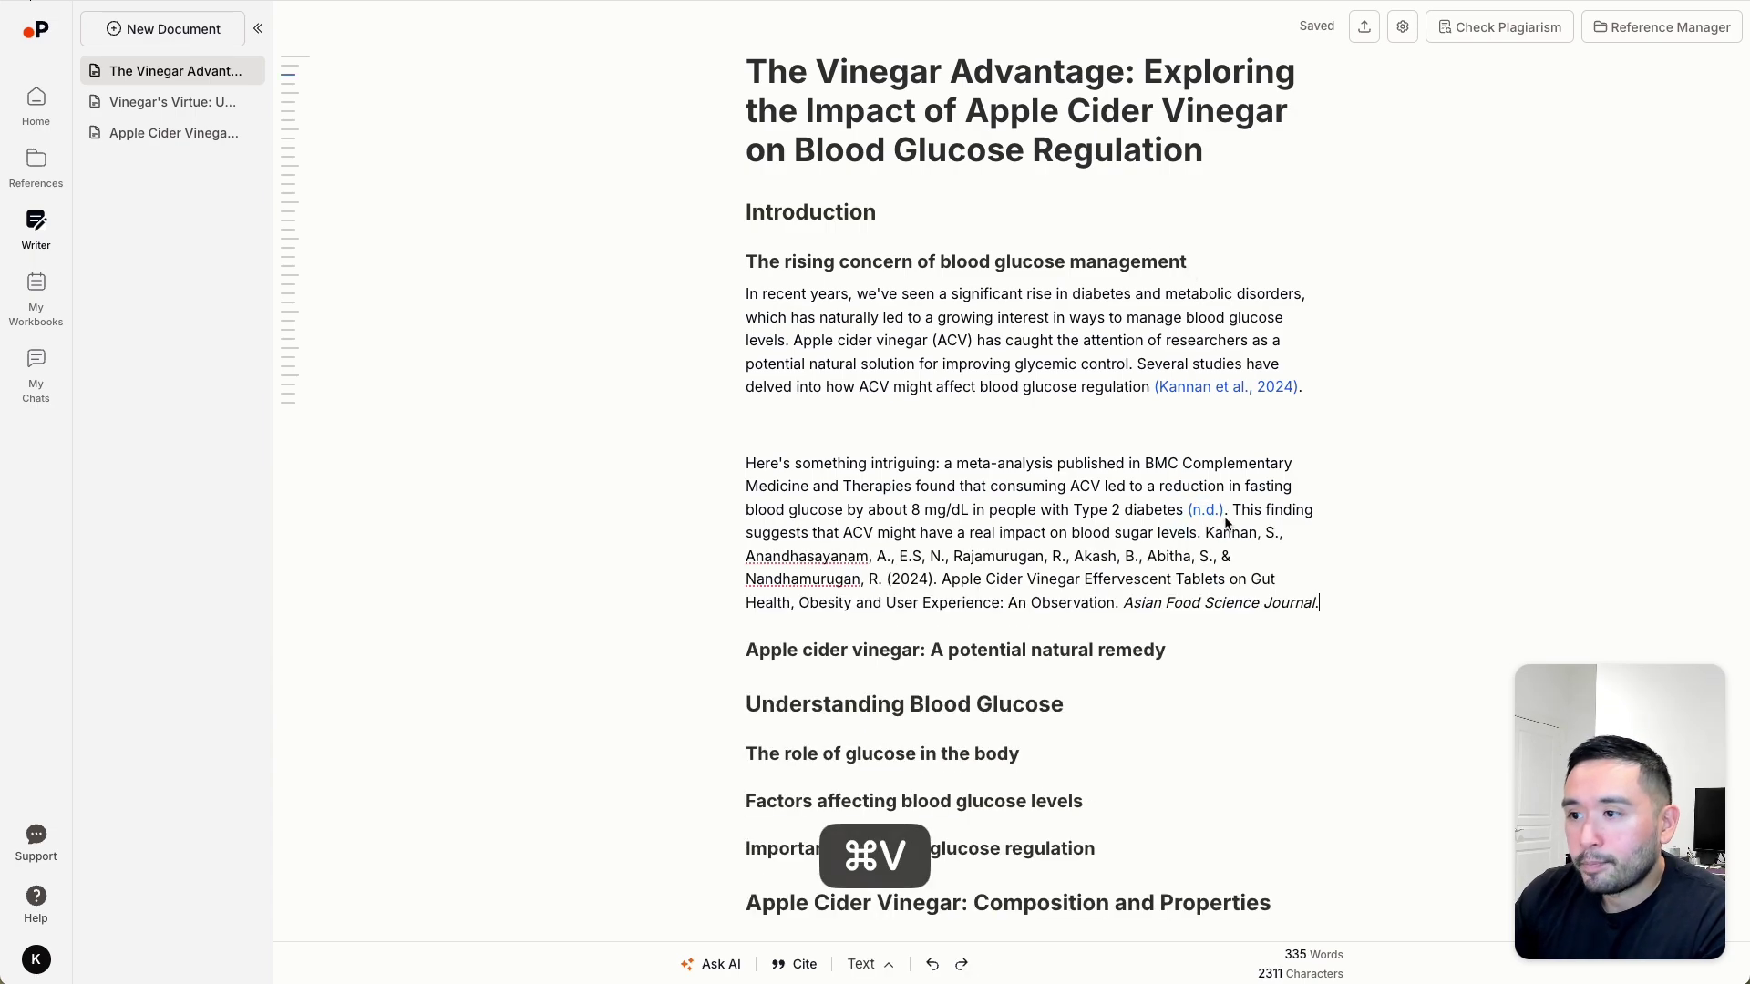
left_click(1205, 532)
key("Return")
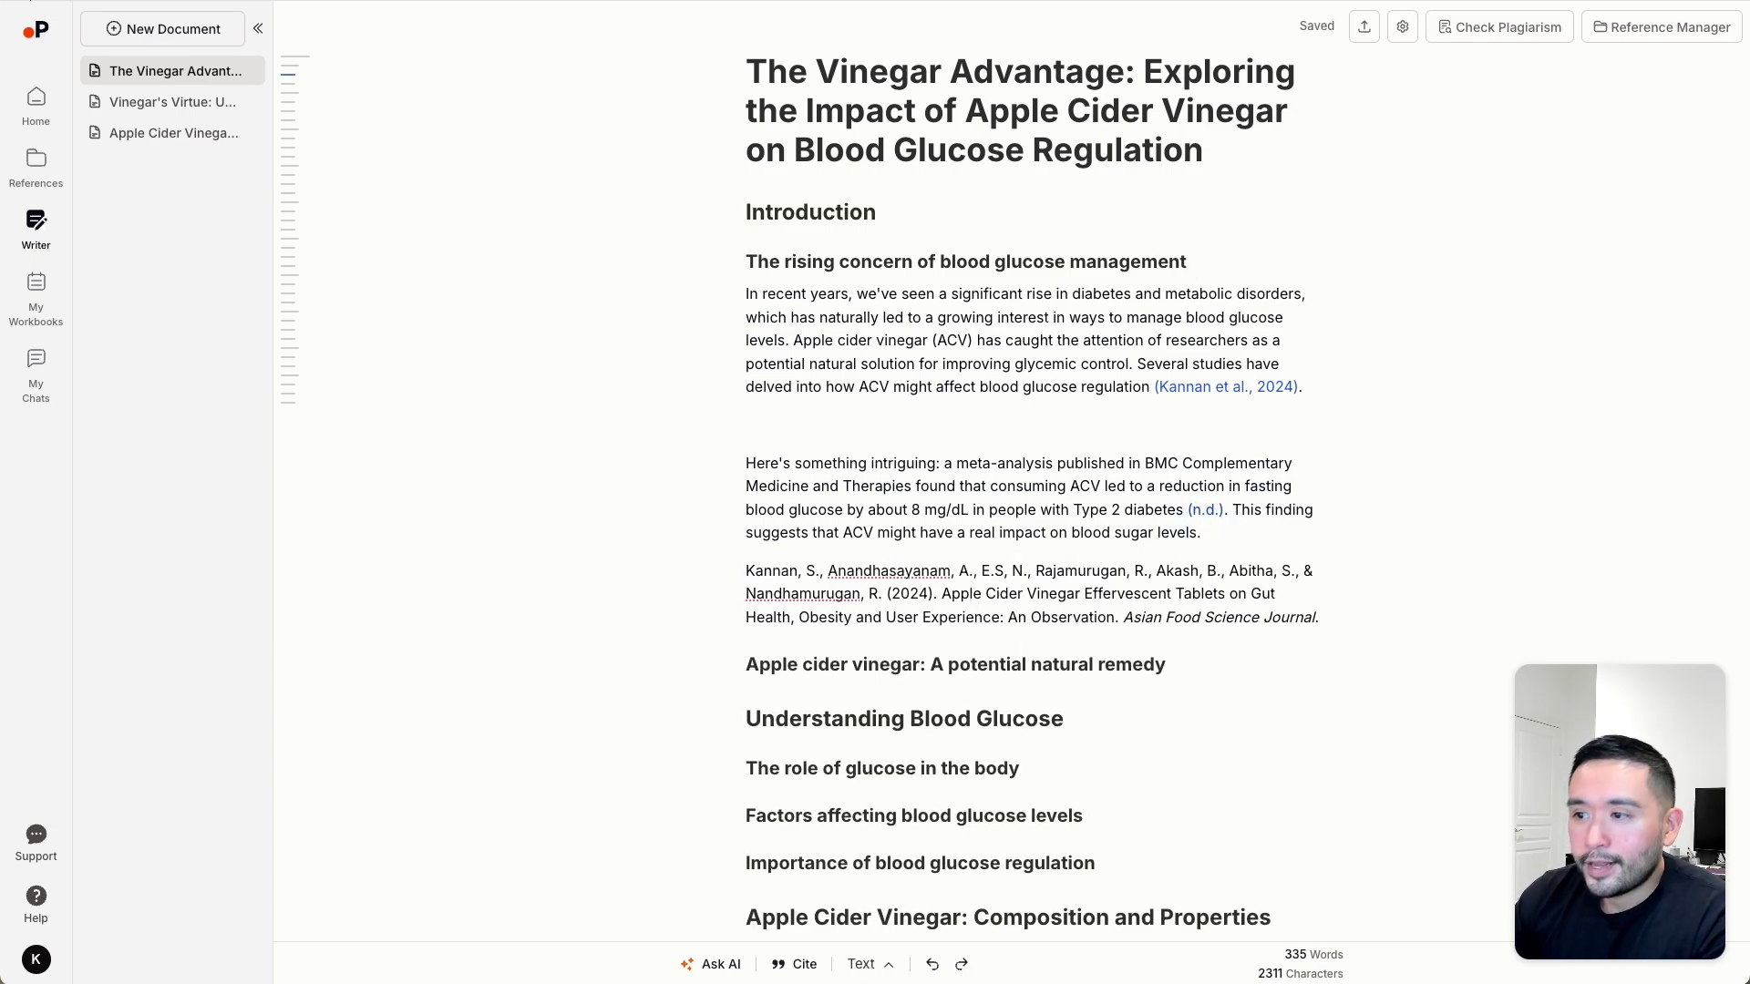
Compare the data extraction limits and AI writer extras of the license tiers on the Paperguide deal page with the Apple Cider Vinegar's Health Effects workbook.
left_click(35, 286)
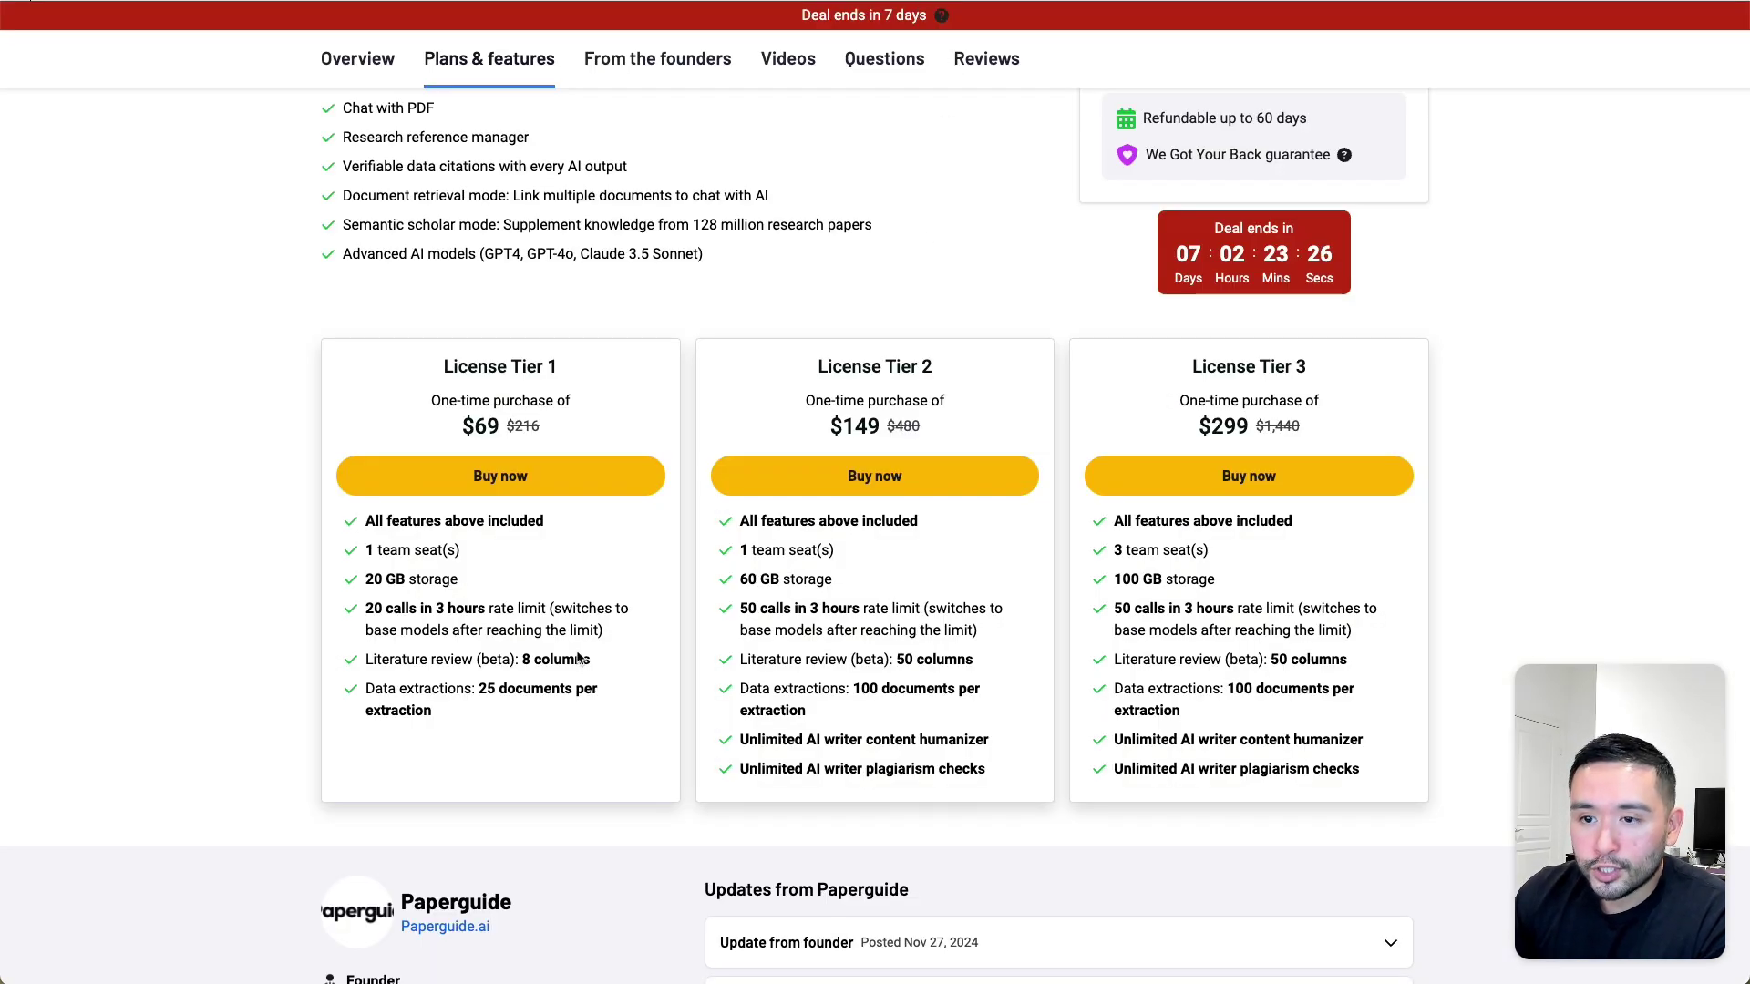
left_click_drag(381, 698, 584, 697)
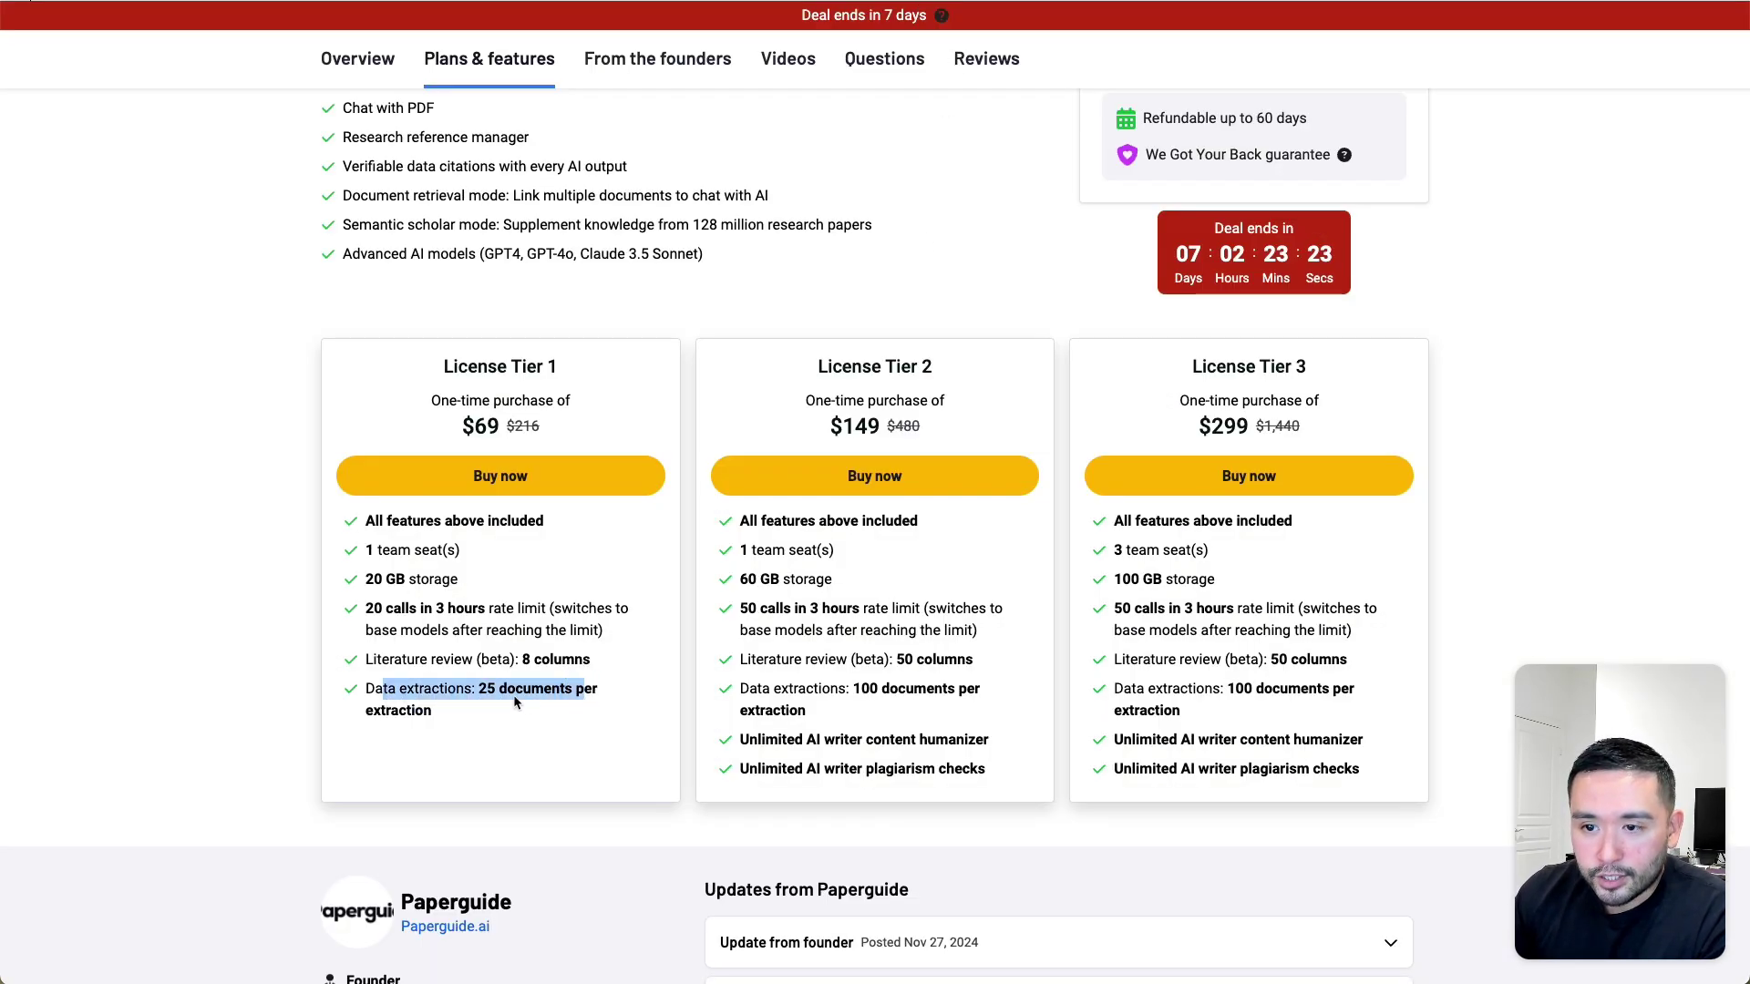
left_click(588, 697)
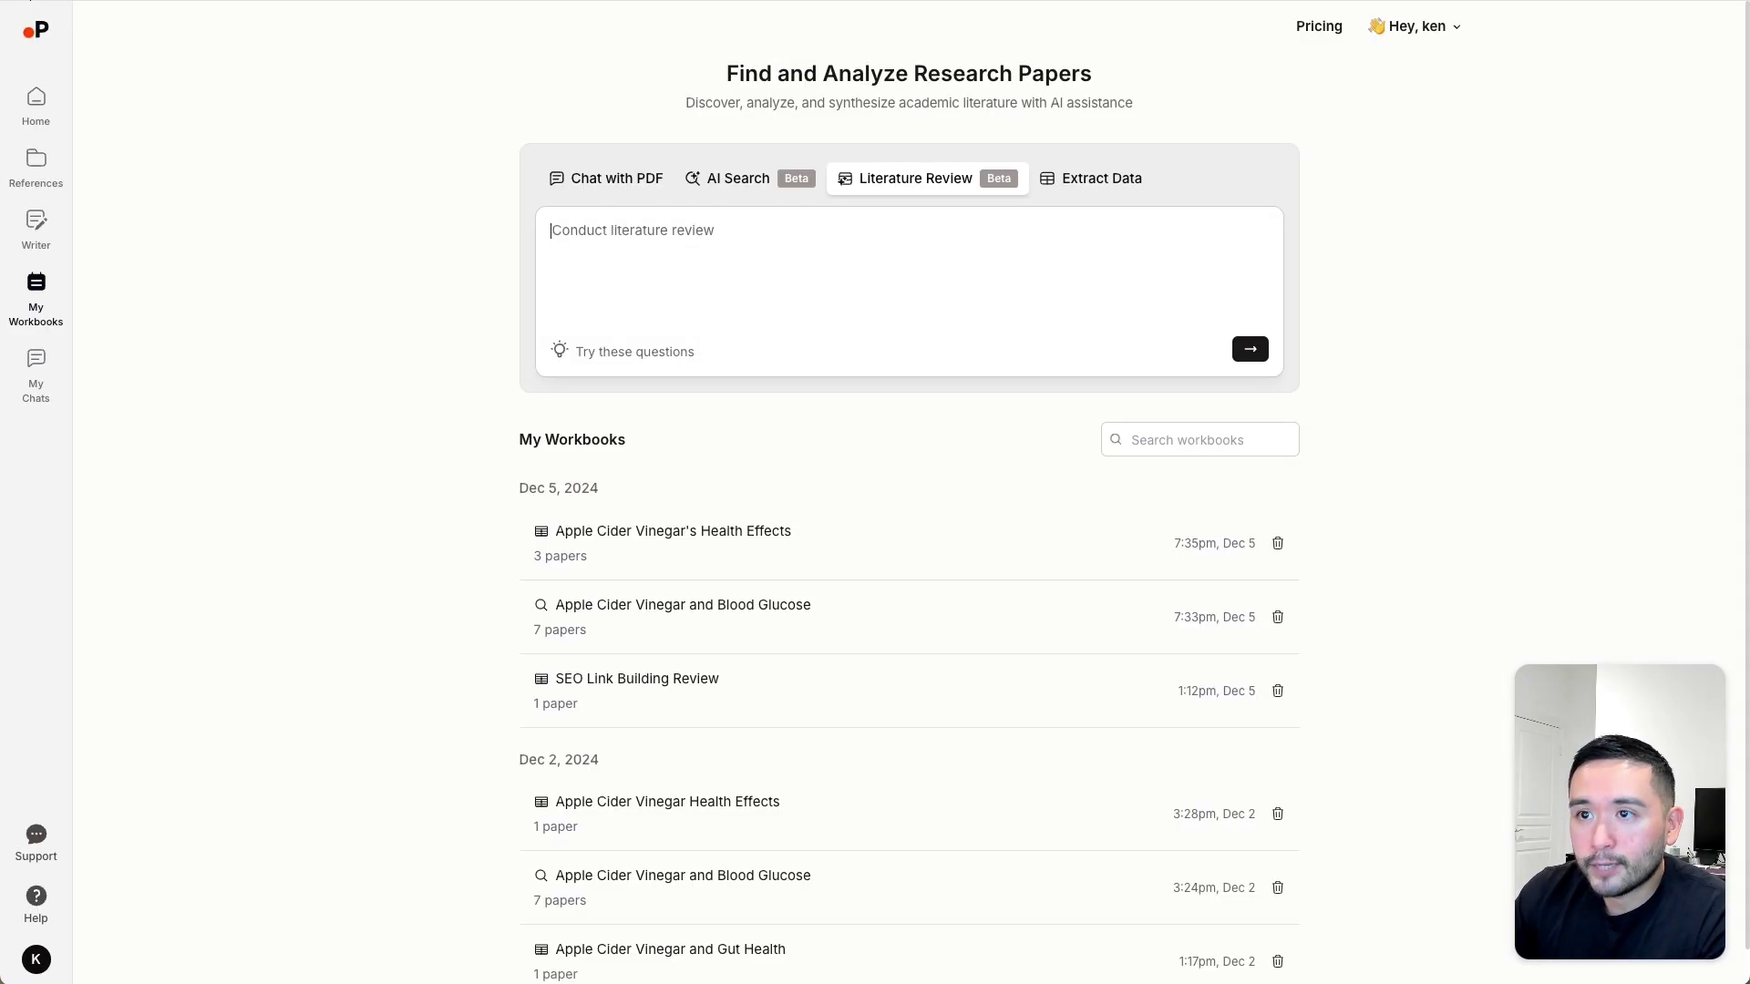
left_click(667, 538)
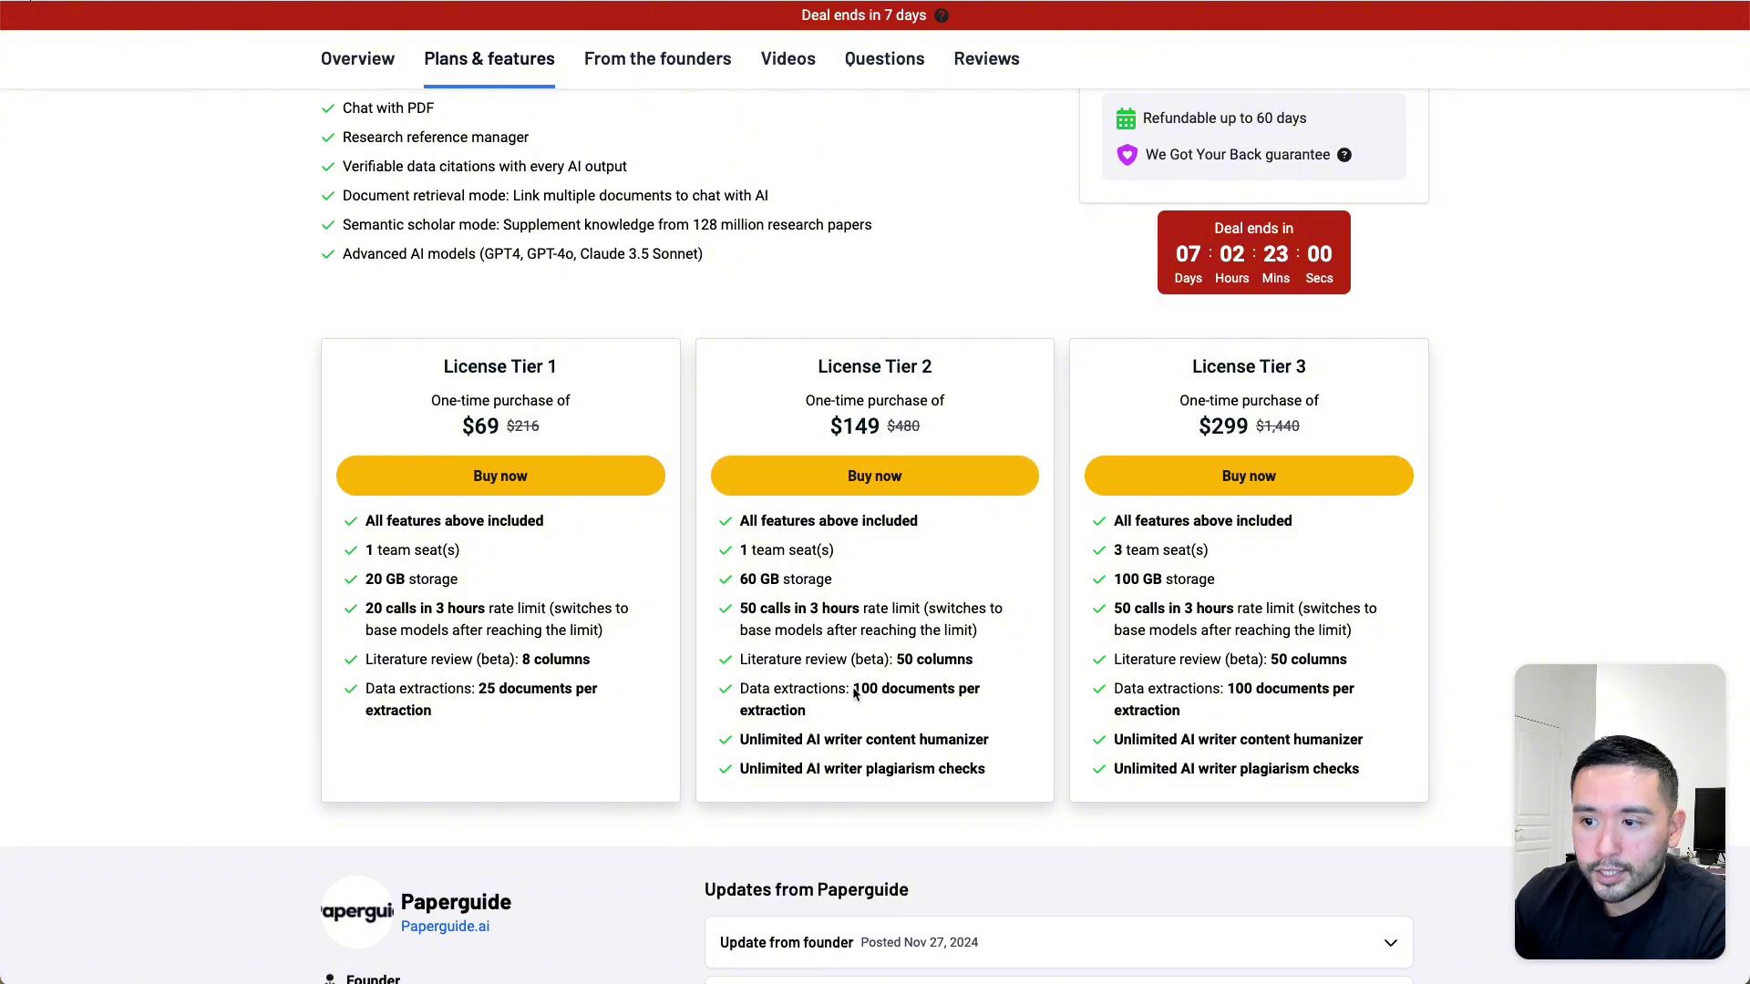
left_click_drag(854, 695, 861, 749)
left_click(857, 754)
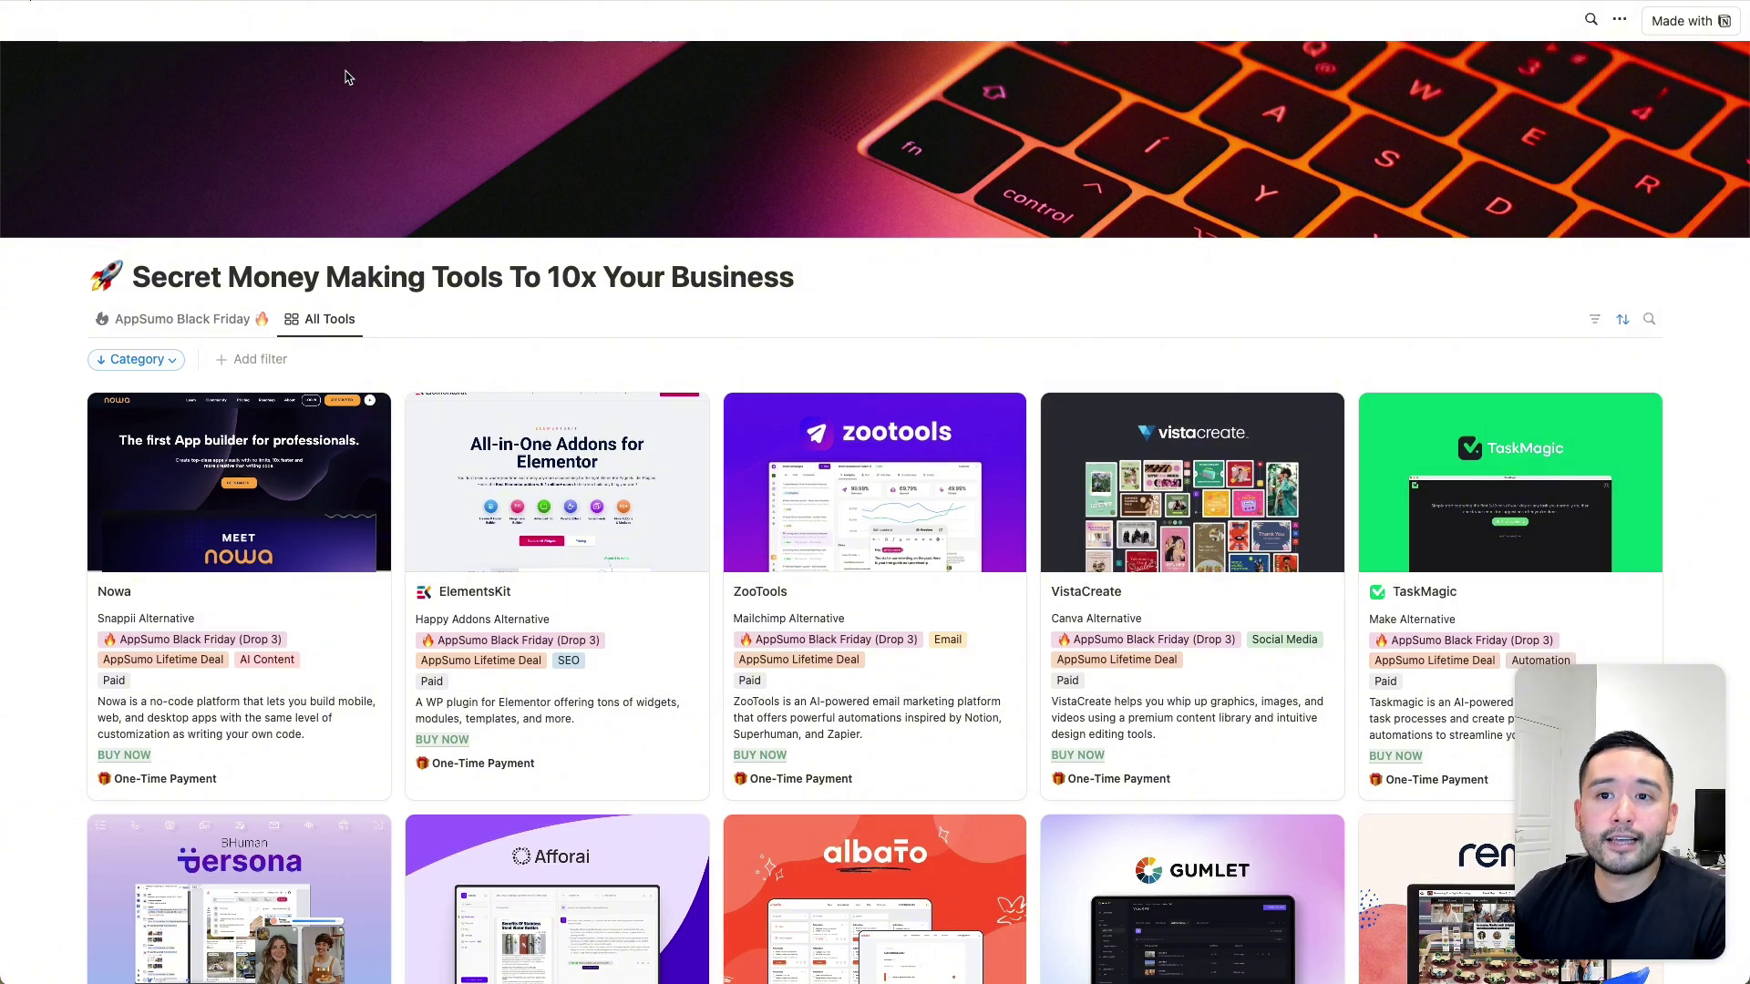
Browse all tools in the "Secret Money Making Tools To 10x Your Business" list in Notion.
scroll(471, 155, "down", 5)
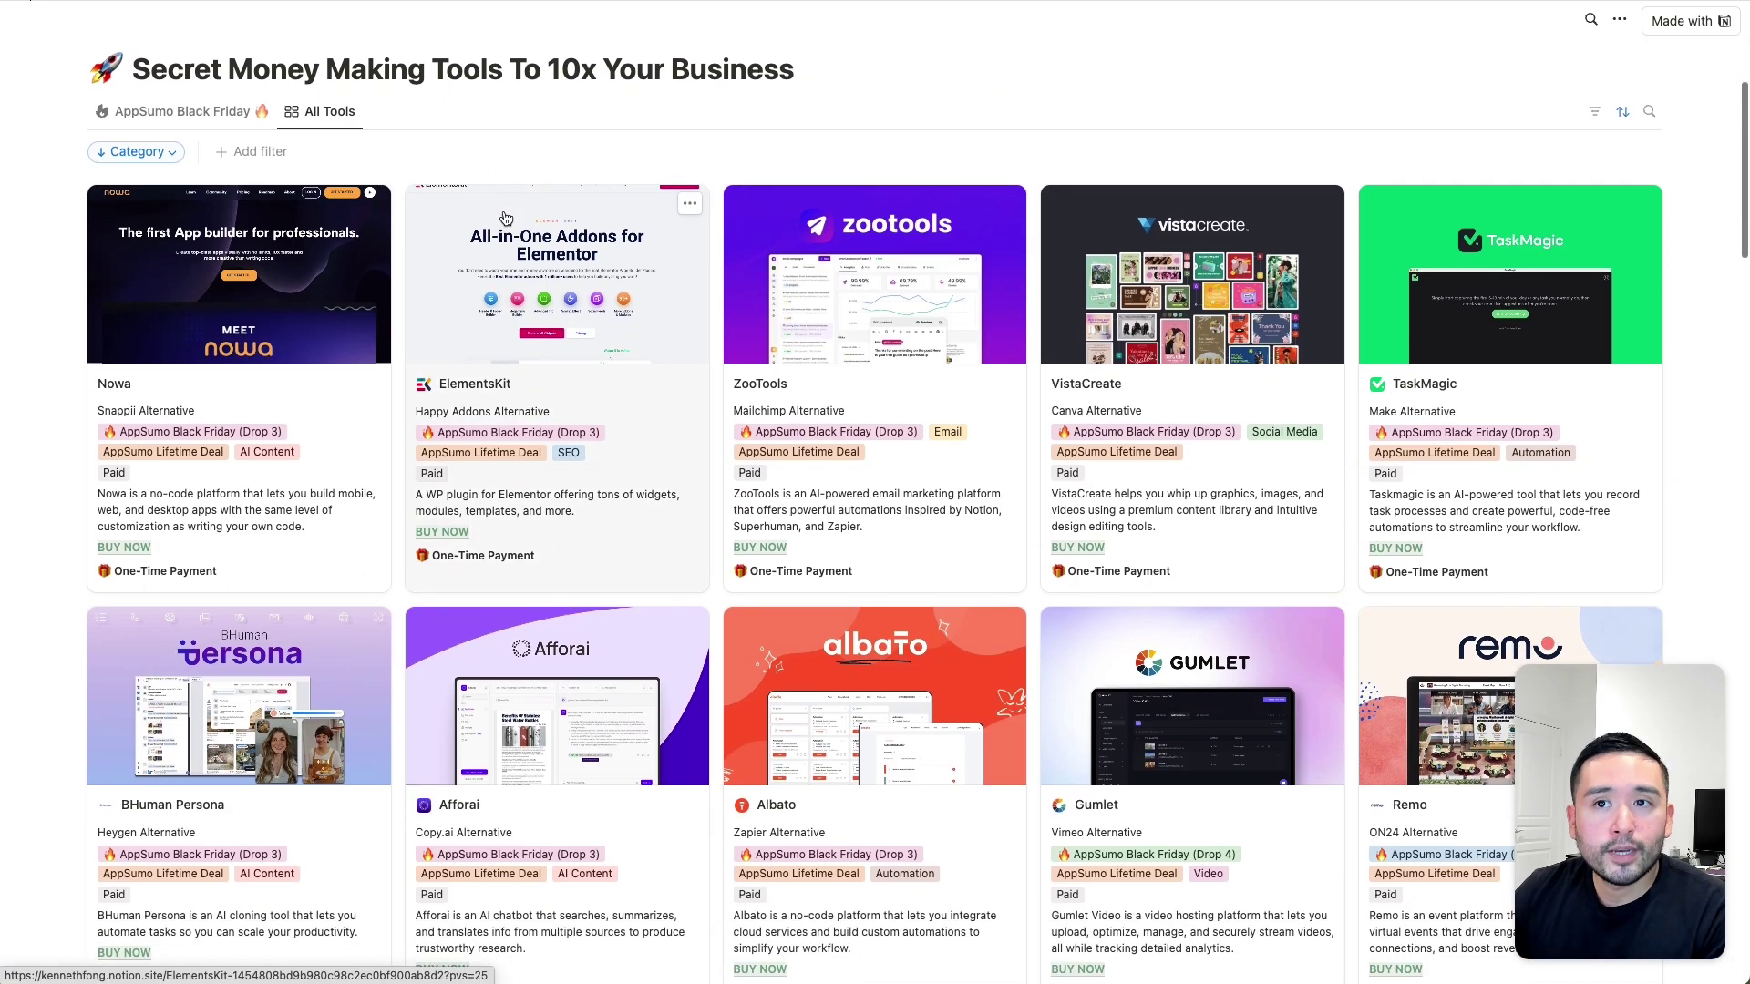
scroll(506, 217, "down", 8)
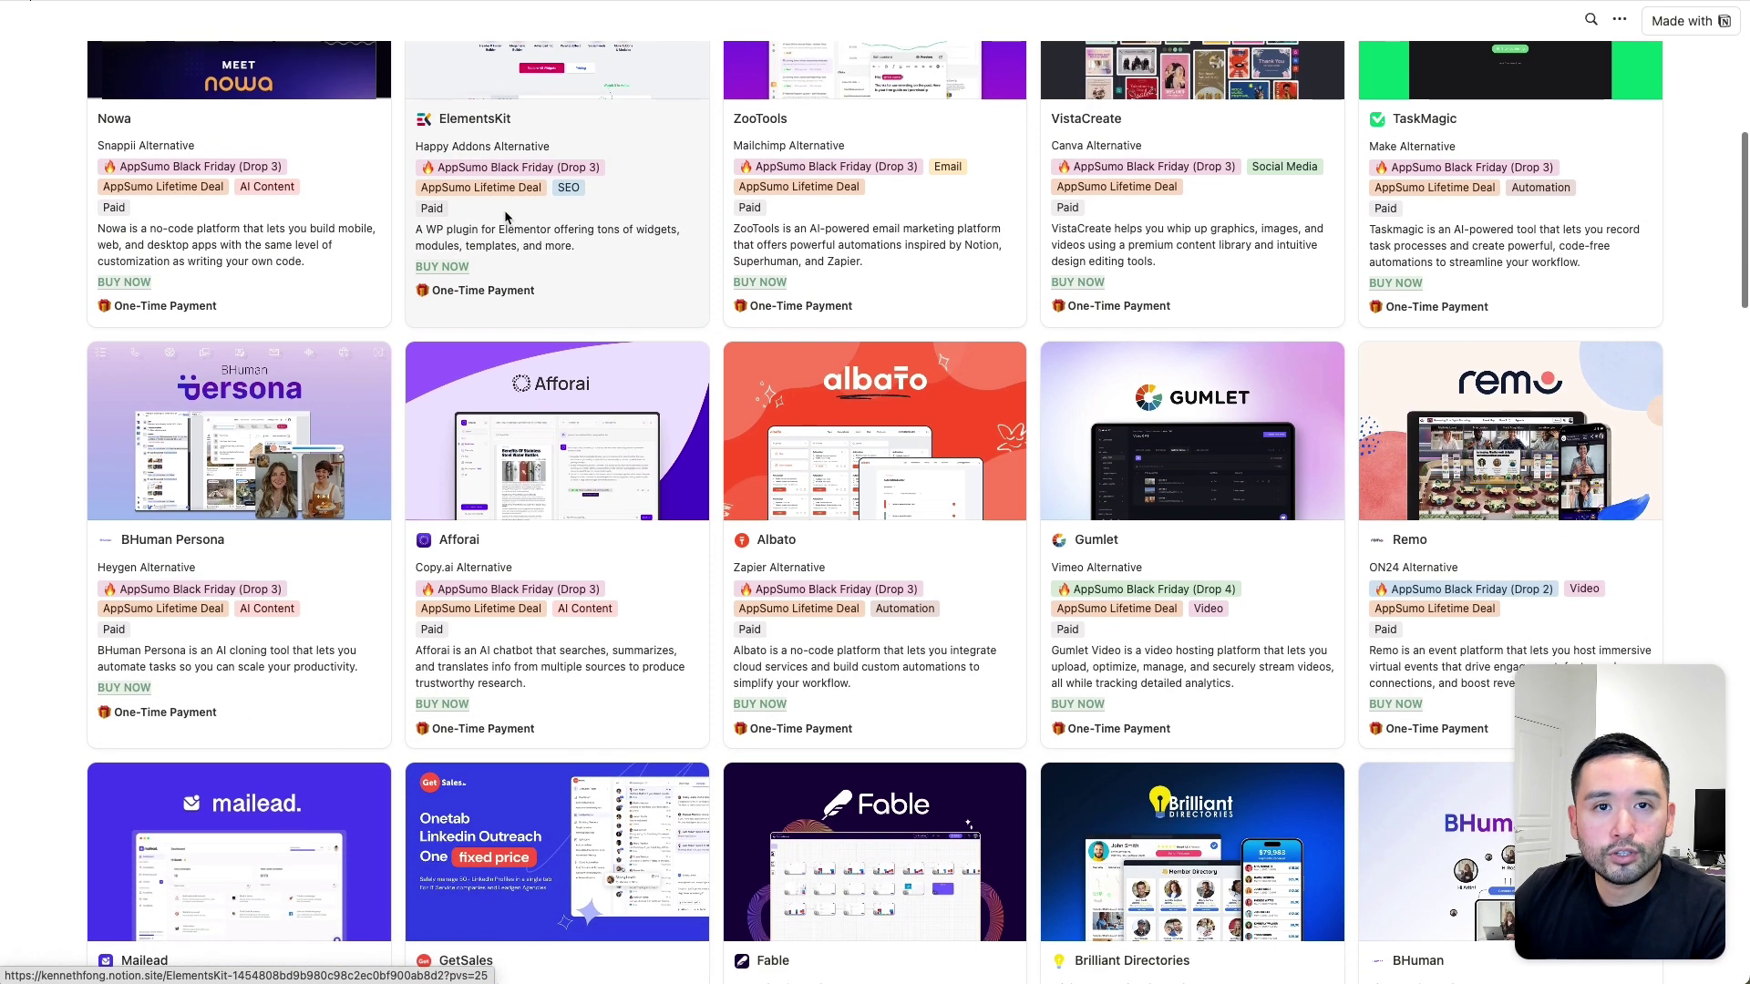
scroll(510, 216, "down", 7)
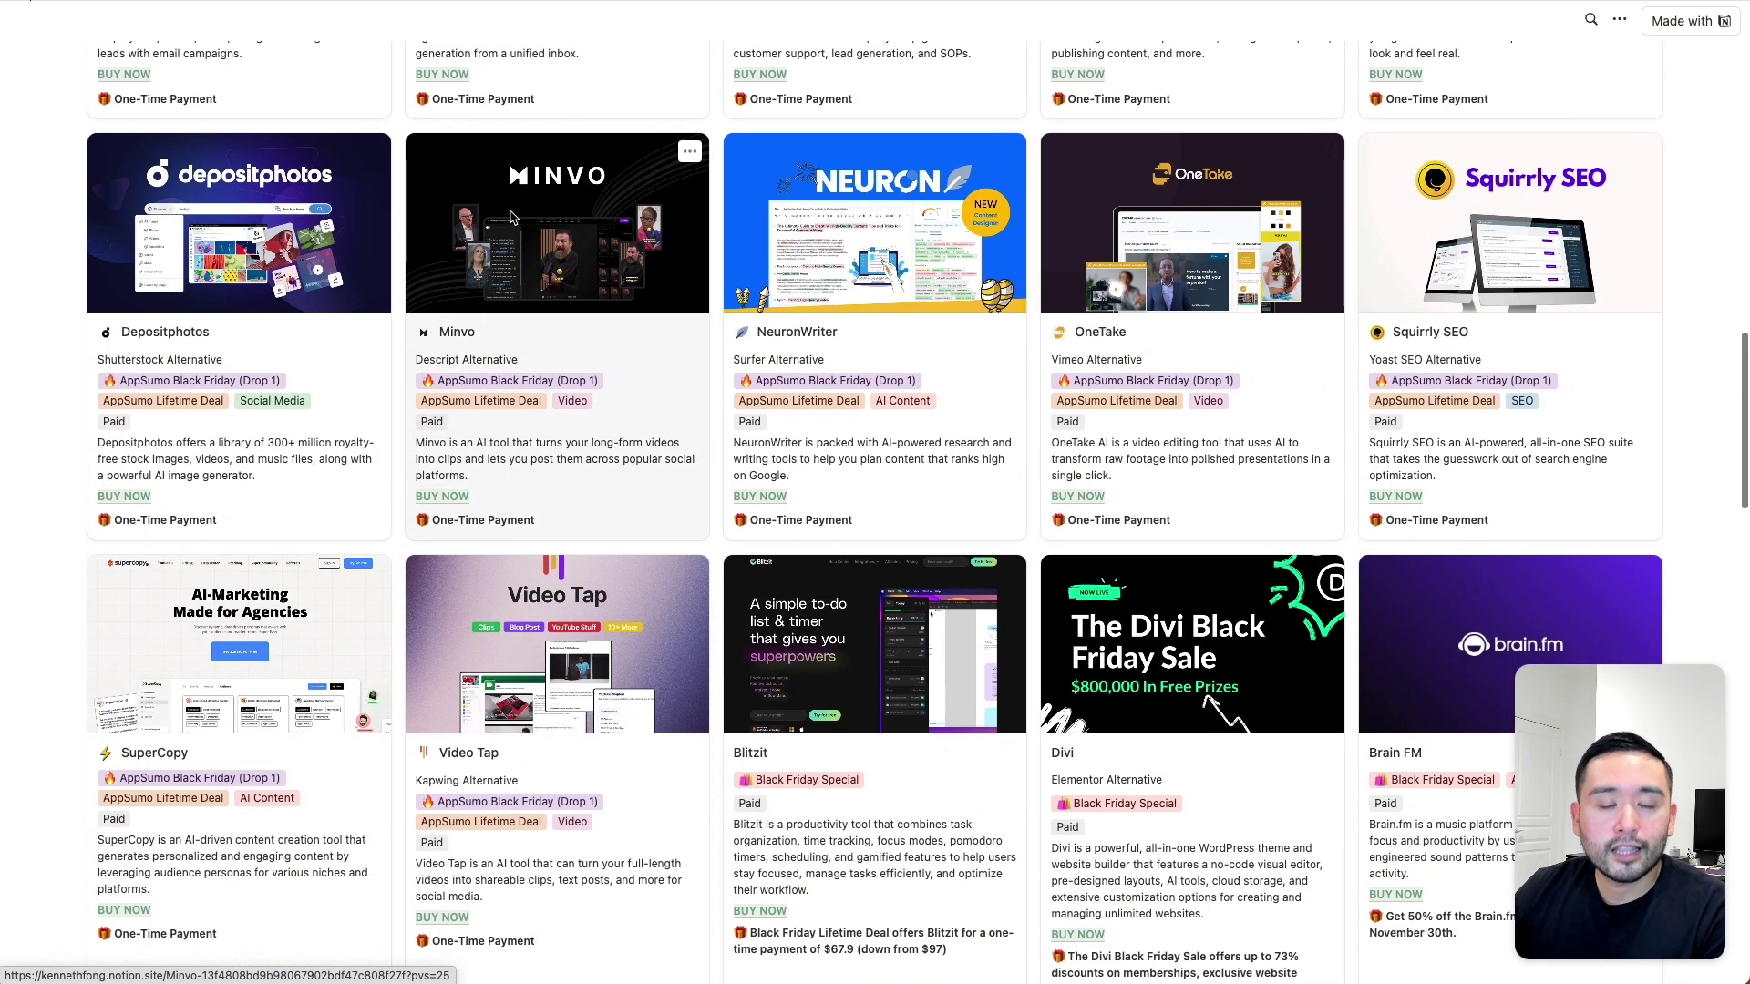
scroll(510, 216, "down", 9)
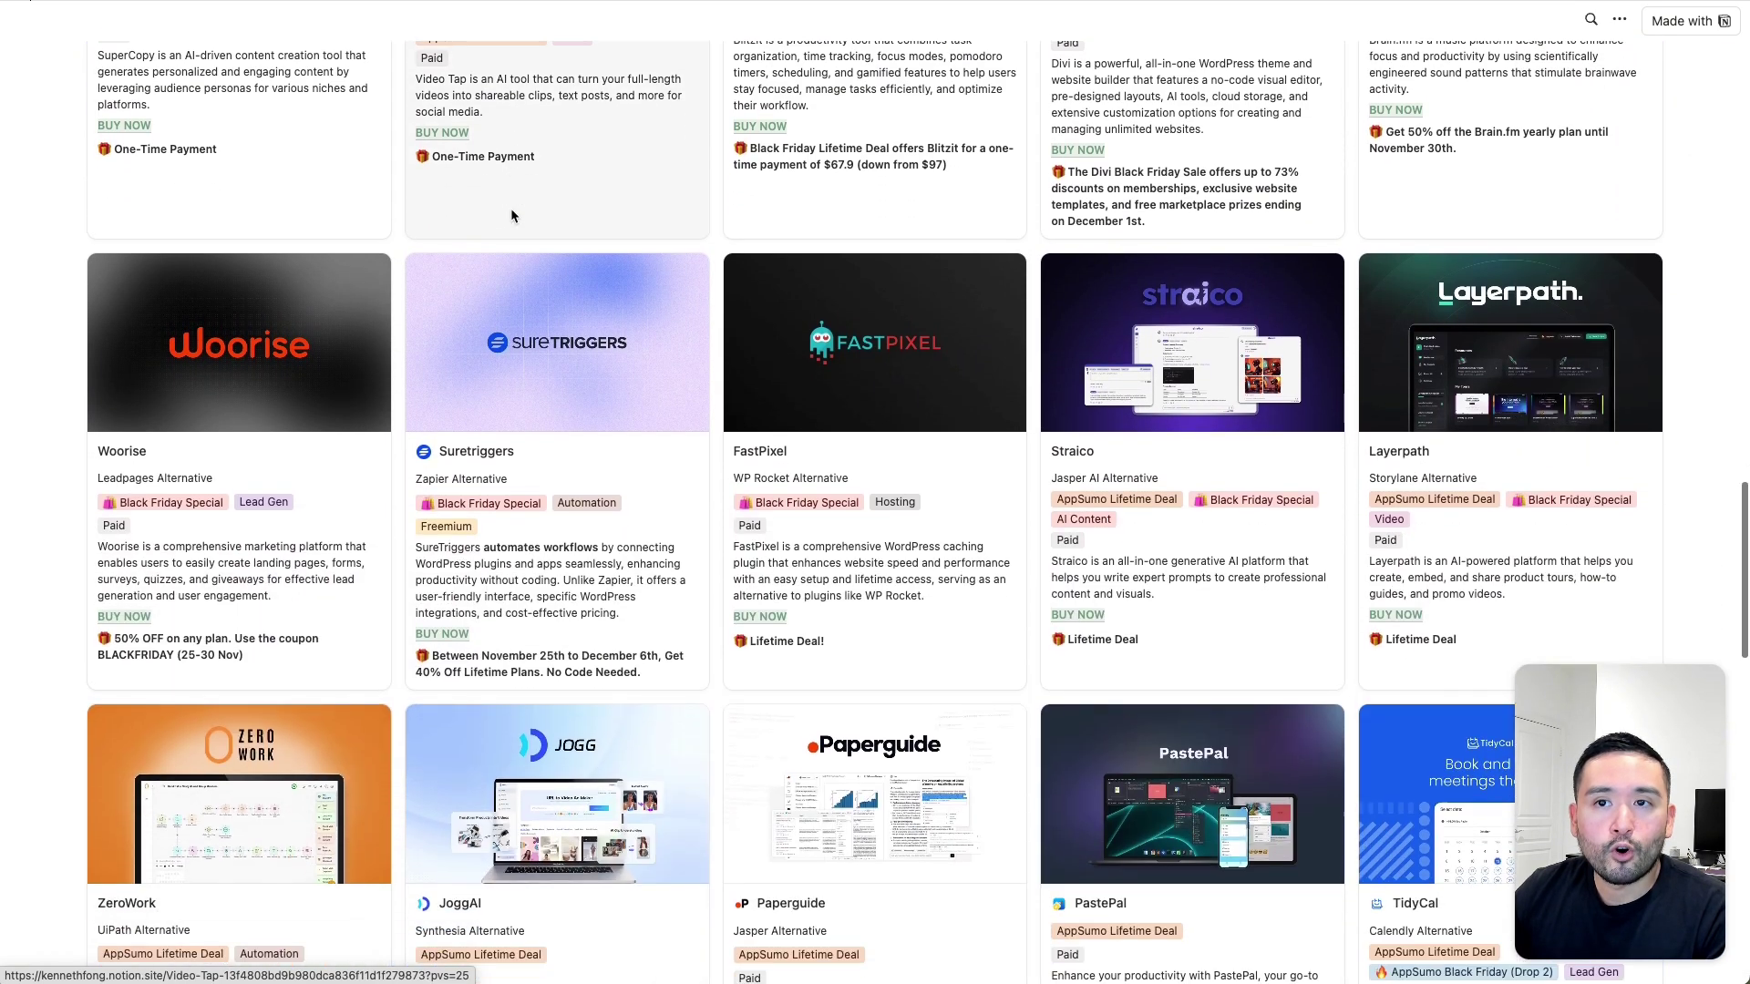